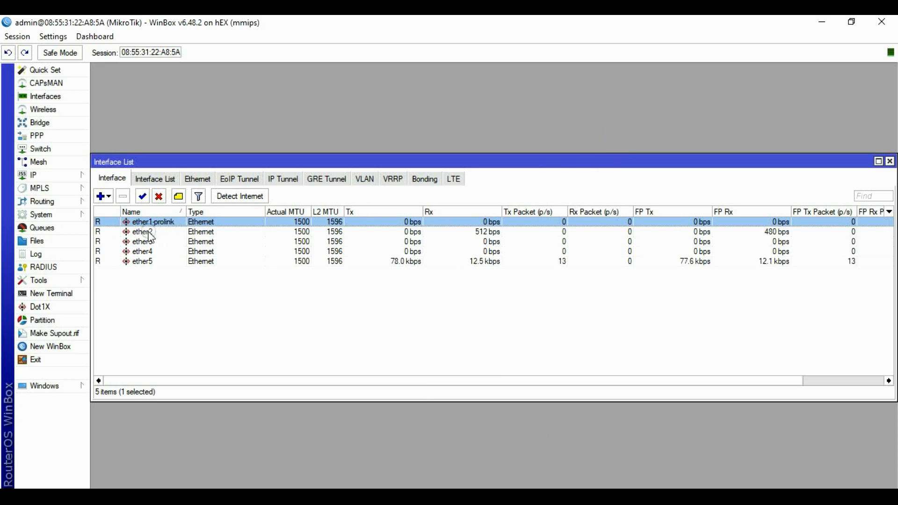
# Rename port ether2 to ether2-orbitproh1.
pyautogui.doubleClick(142, 231)
pyautogui.click(468, 169)
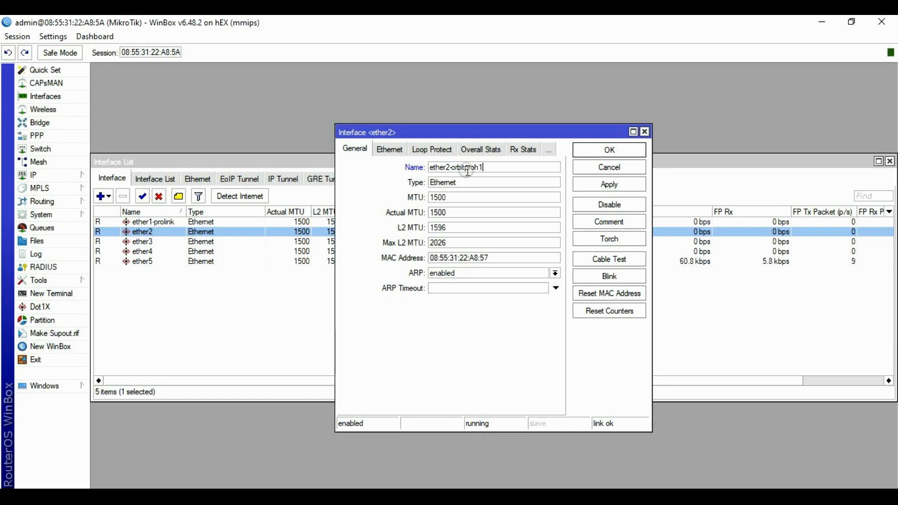
pyautogui.click(604, 187)
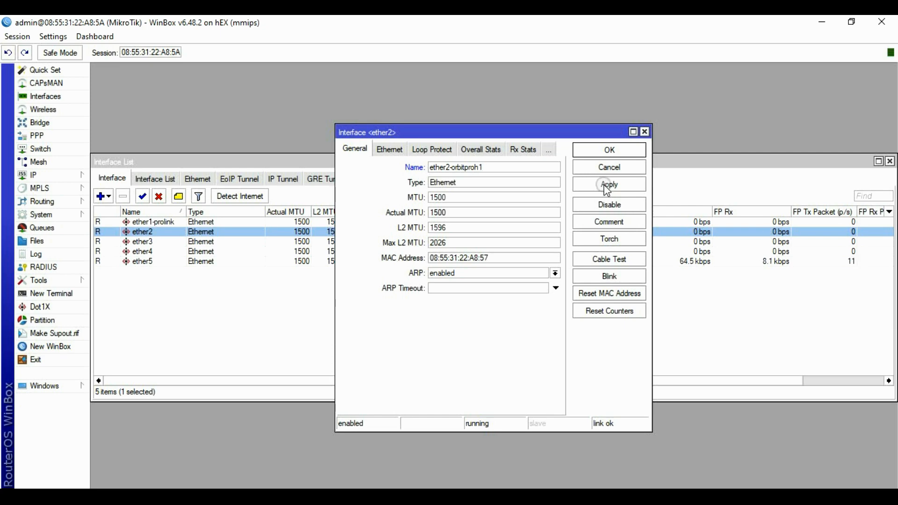
pyautogui.click(606, 187)
pyautogui.click(607, 150)
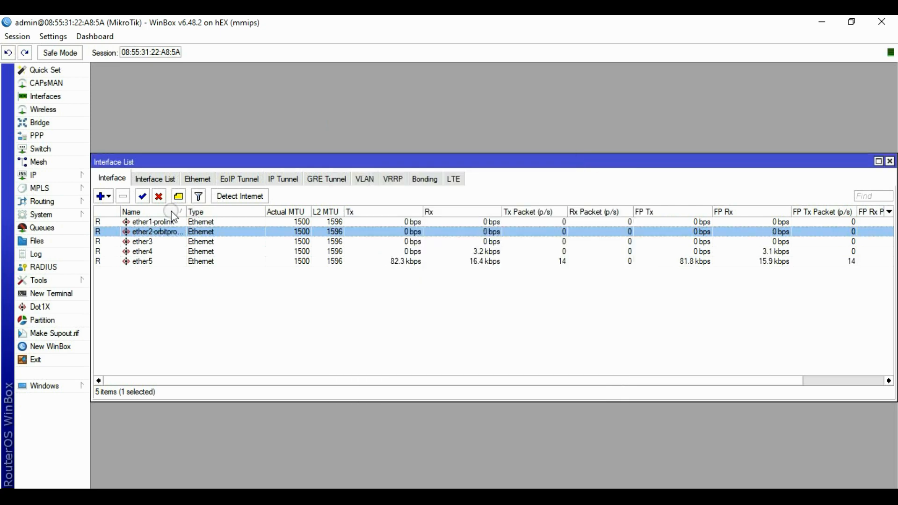
# Rename ether3 to ether3-orbitstarz1 and ether4 to ether4-huaweib310, then close the interface list.
pyautogui.doubleClick(143, 243)
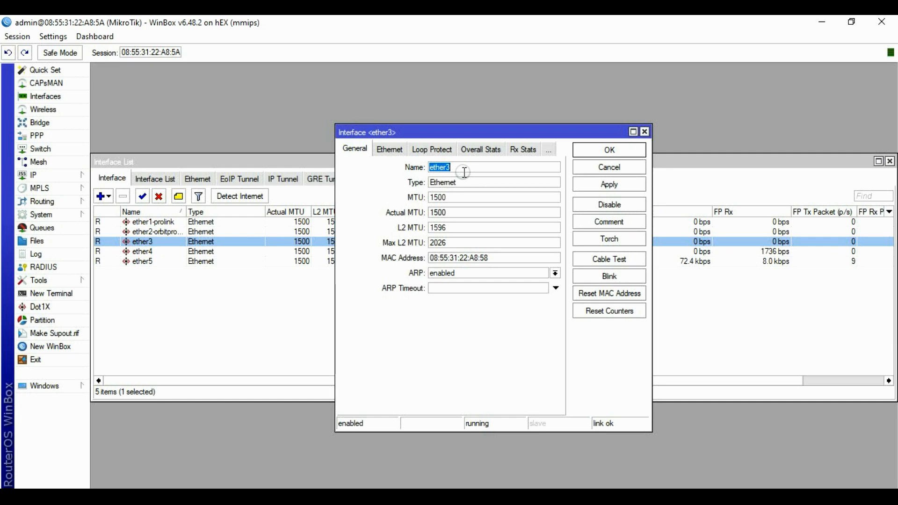
pyautogui.write('orbitstarz1')
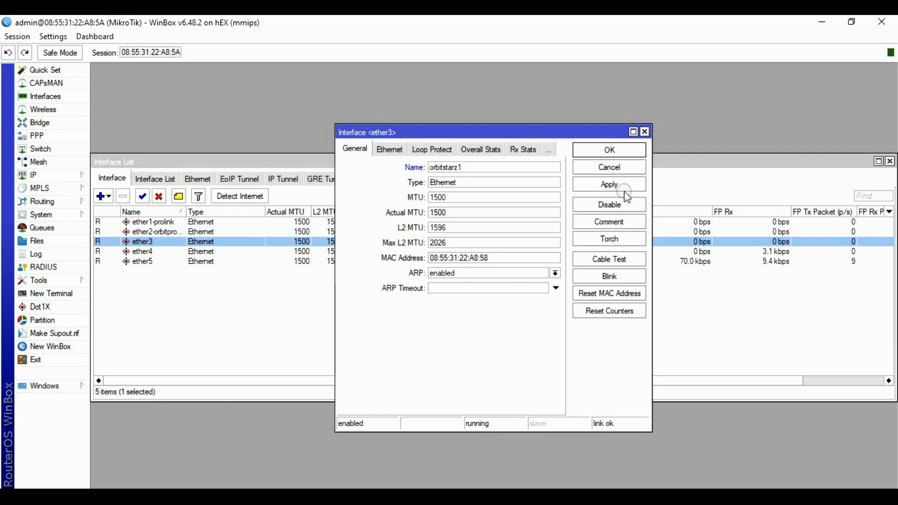
pyautogui.click(617, 184)
pyautogui.click(607, 151)
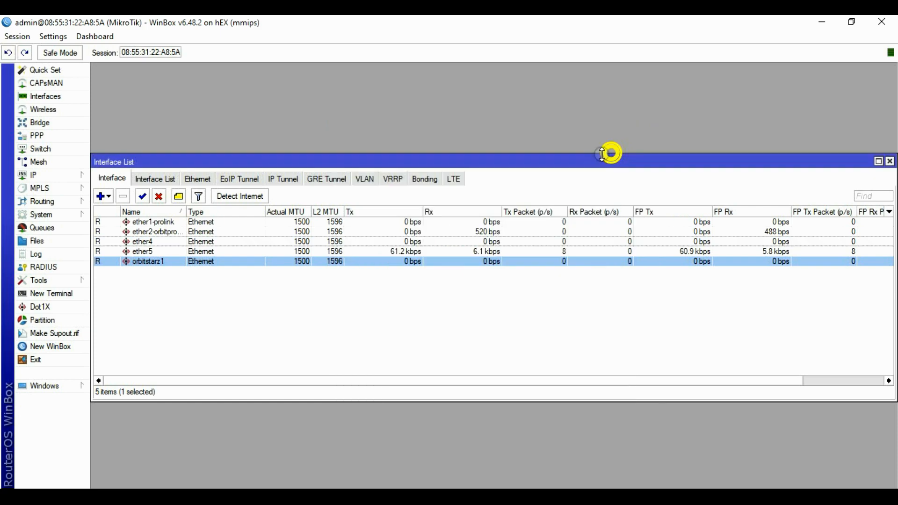
pyautogui.doubleClick(144, 243)
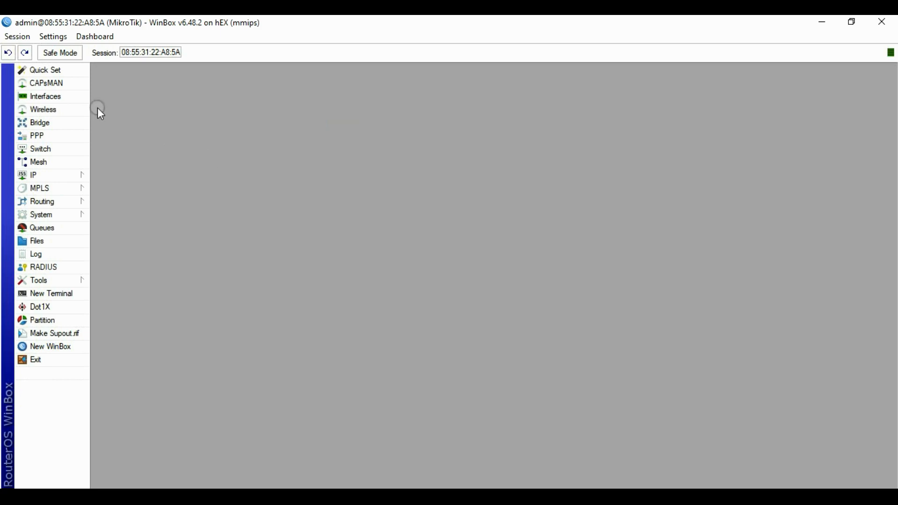
pyautogui.click(56, 96)
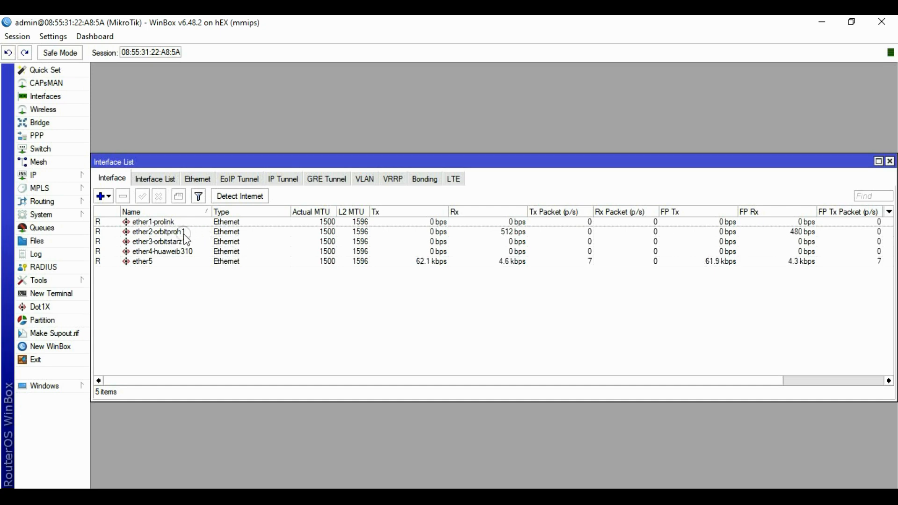
pyautogui.click(889, 160)
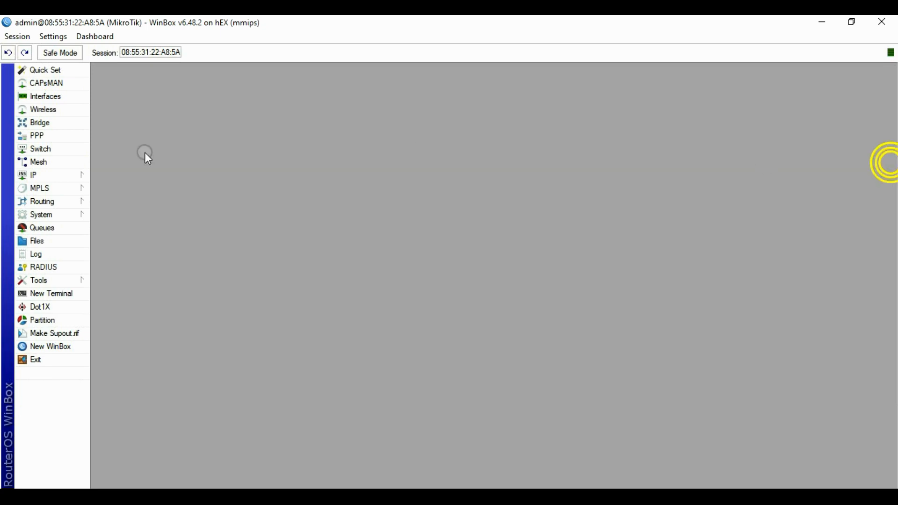
# In IP > DHCP Client, add a client on ether1-prolink with Add Default Route set to no.
pyautogui.click(43, 175)
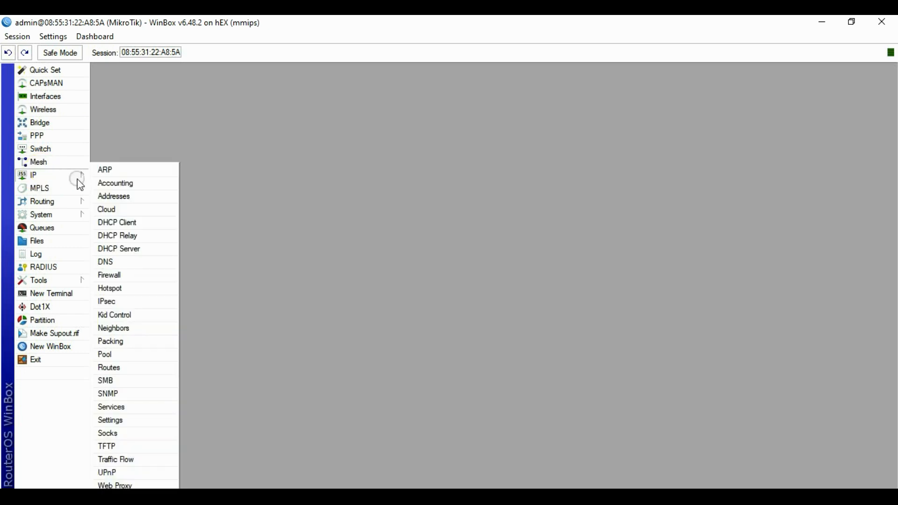
pyautogui.click(104, 221)
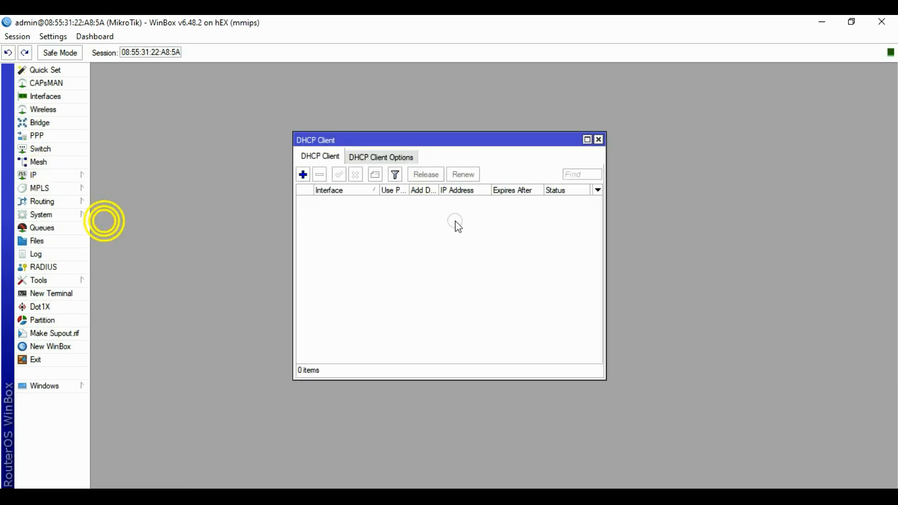
pyautogui.click(303, 175)
pyautogui.moveTo(475, 180); pyautogui.dragTo(453, 157)
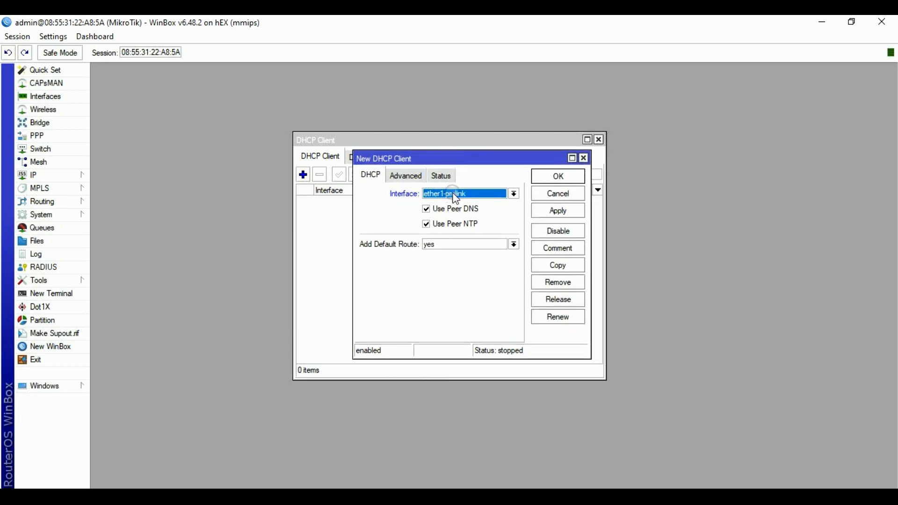
pyautogui.doubleClick(430, 244)
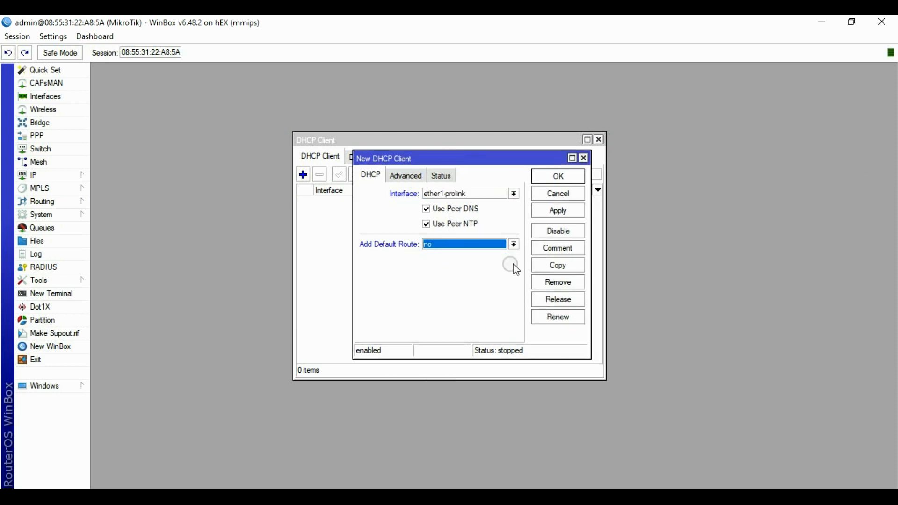
pyautogui.click(580, 212)
pyautogui.click(556, 176)
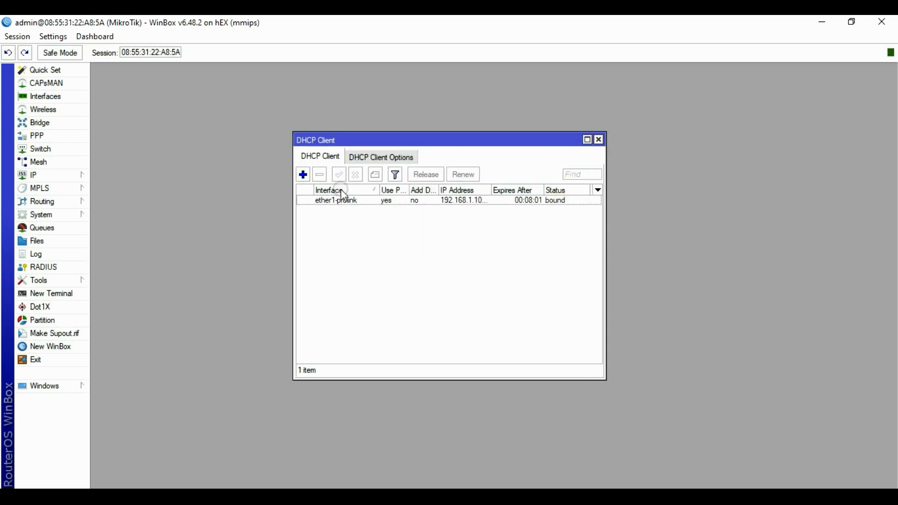
# Add a DHCP client on ether2-orbitproh1 with Add Default Route set to no.
pyautogui.click(303, 174)
pyautogui.click(446, 193)
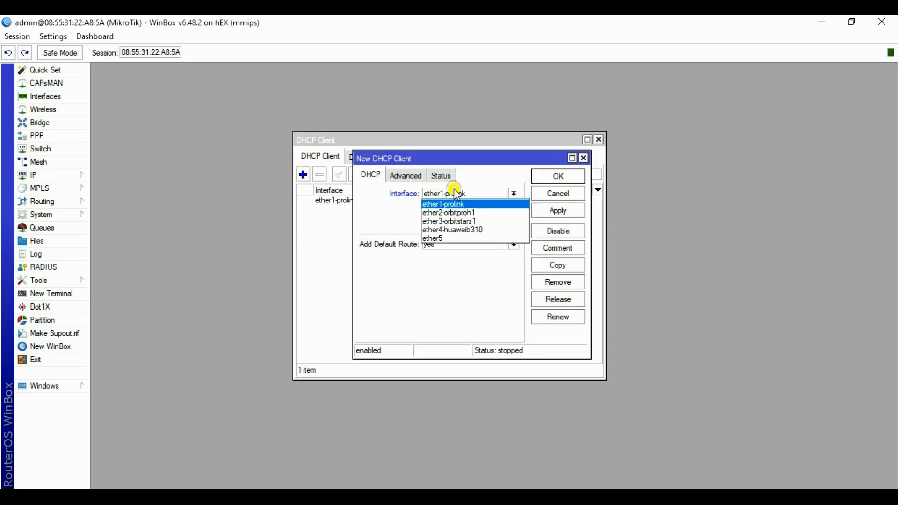
pyautogui.click(446, 212)
pyautogui.click(444, 244)
pyautogui.click(433, 253)
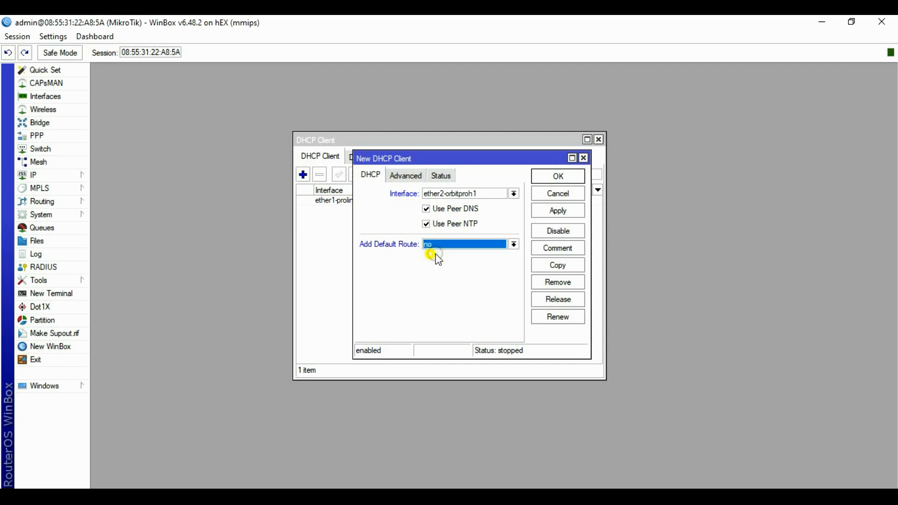
pyautogui.click(558, 211)
pyautogui.click(558, 175)
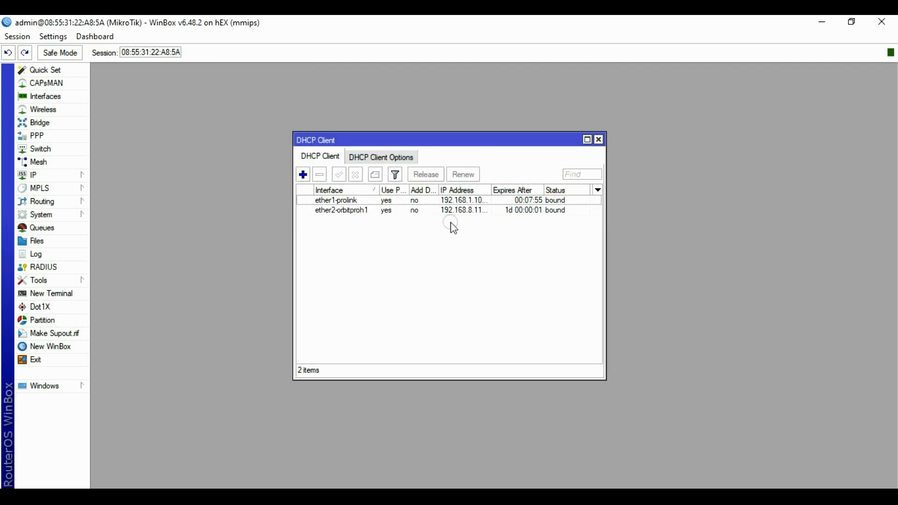
# Add a DHCP client on ether3-orbitstarz1 with Add Default Route set to no.
pyautogui.click(303, 174)
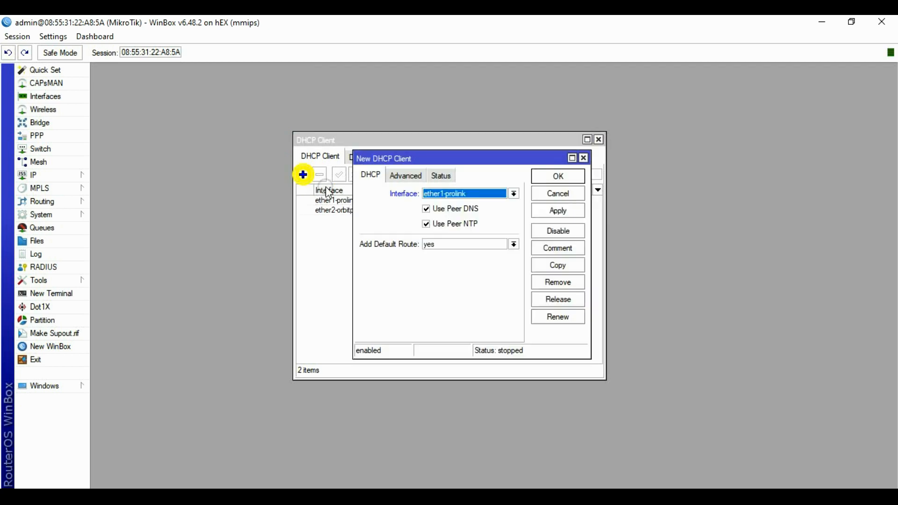
pyautogui.click(446, 193)
pyautogui.click(450, 221)
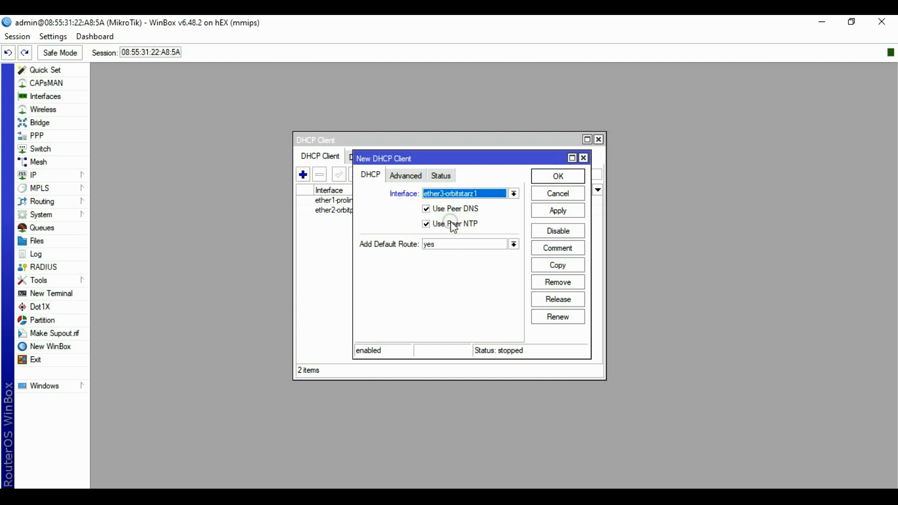
pyautogui.click(448, 244)
pyautogui.click(434, 253)
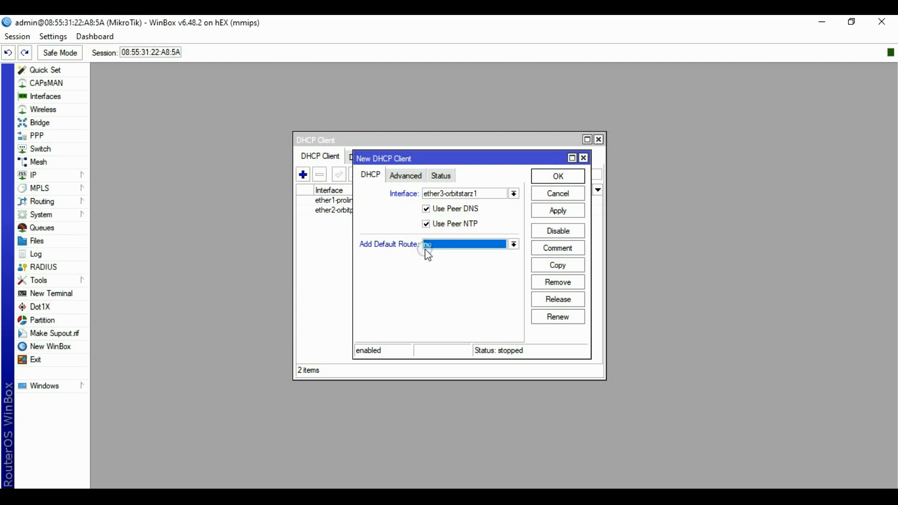
pyautogui.click(563, 211)
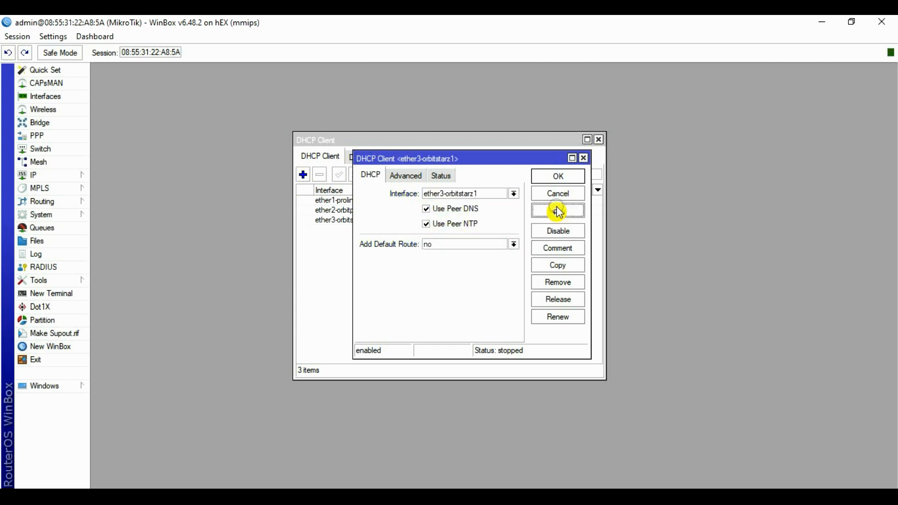
pyautogui.click(557, 176)
# Add a DHCP client on ether4-huaweib310 with Add Default Route set to no.
pyautogui.click(304, 175)
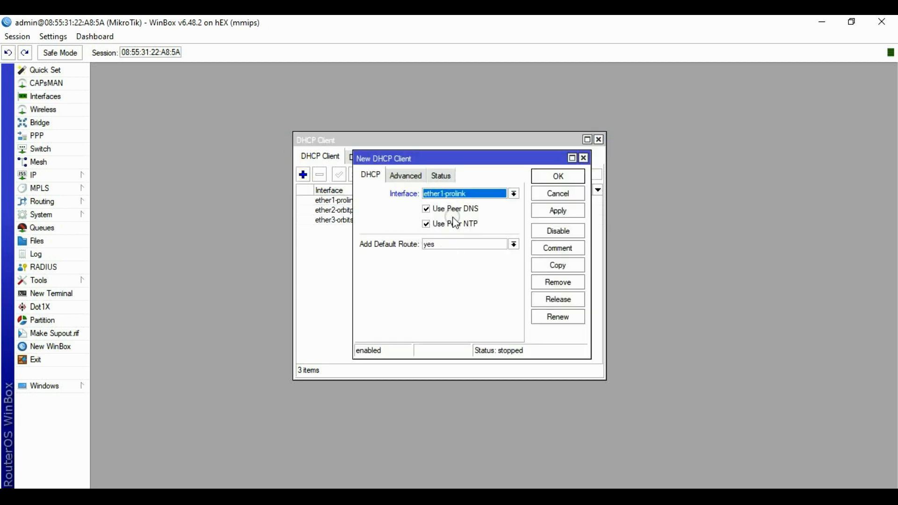
pyautogui.click(451, 194)
pyautogui.click(456, 233)
pyautogui.click(449, 244)
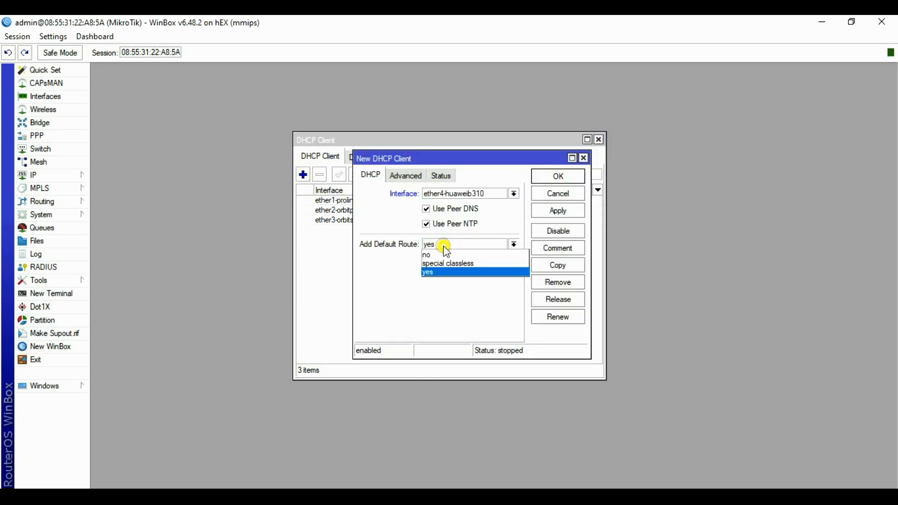
pyautogui.click(435, 253)
pyautogui.click(553, 213)
pyautogui.click(558, 176)
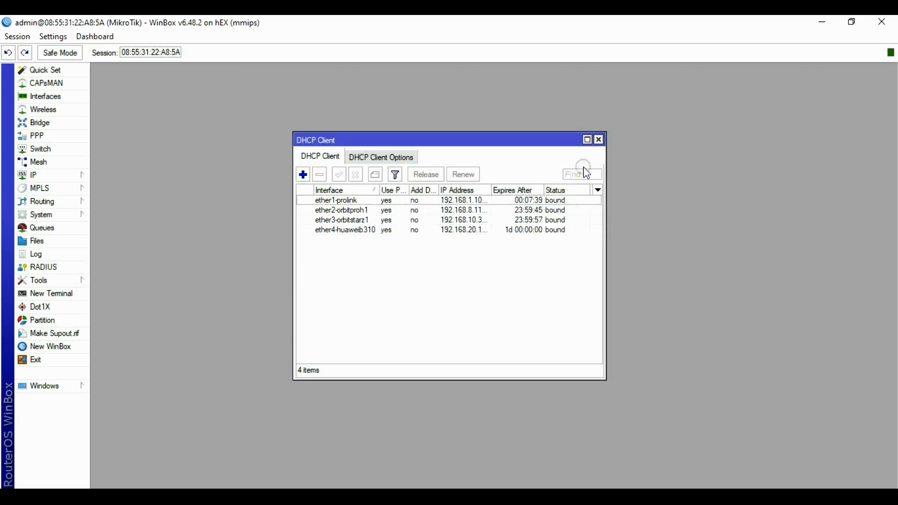
# Add the static address 10.10.10.1/24 on ether5, then close the address list.
pyautogui.click(598, 140)
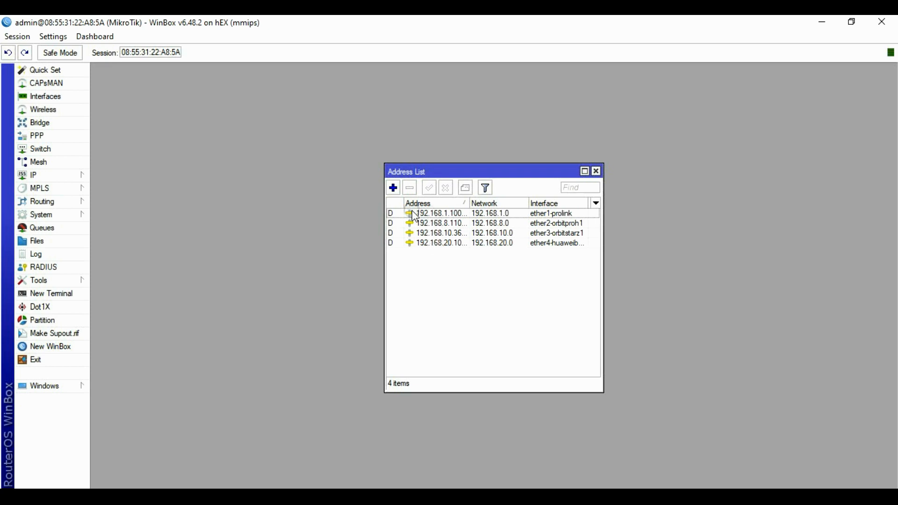
pyautogui.click(393, 188)
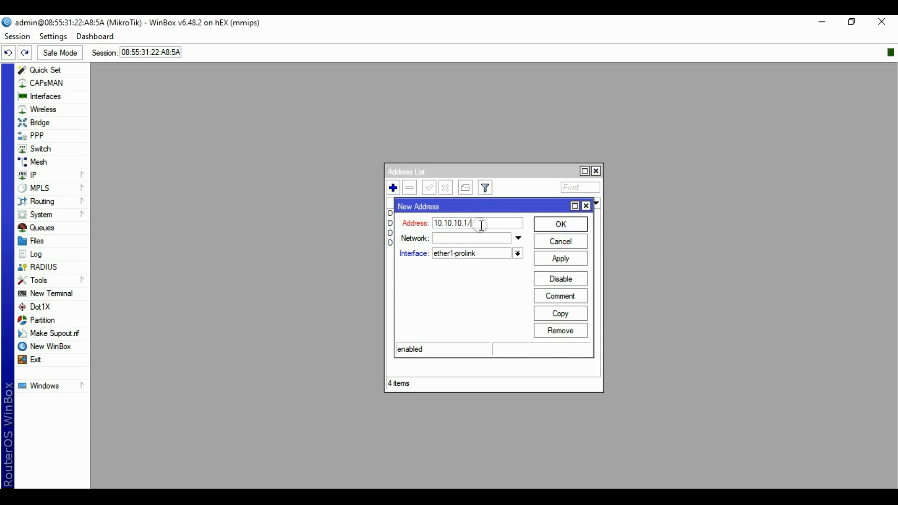
pyautogui.click(517, 254)
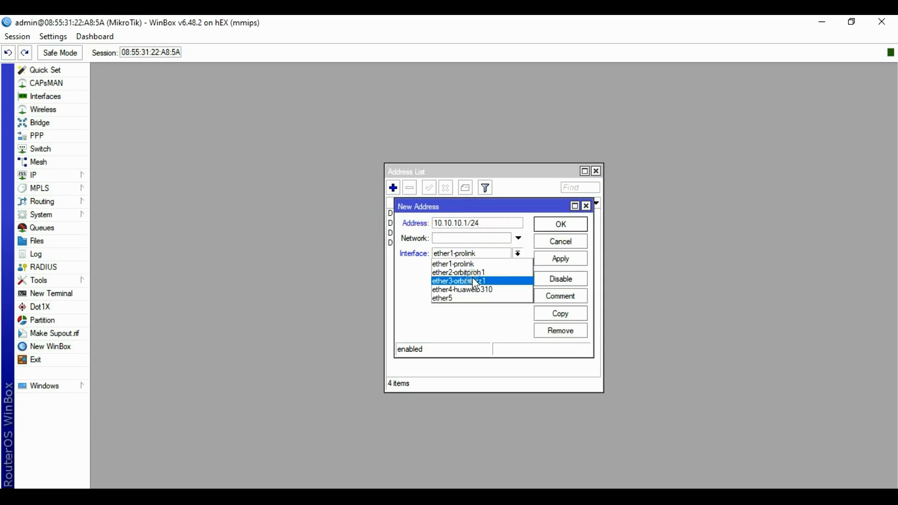
pyautogui.click(451, 298)
pyautogui.click(561, 258)
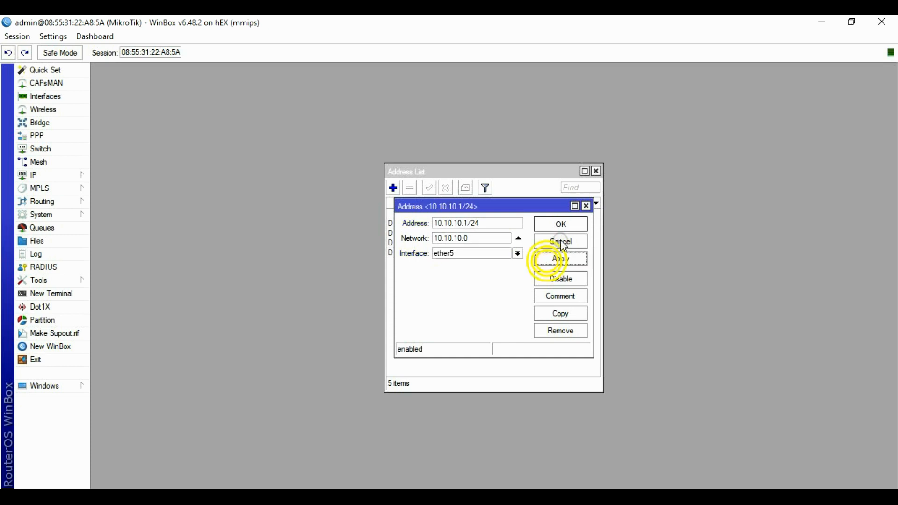
pyautogui.click(560, 225)
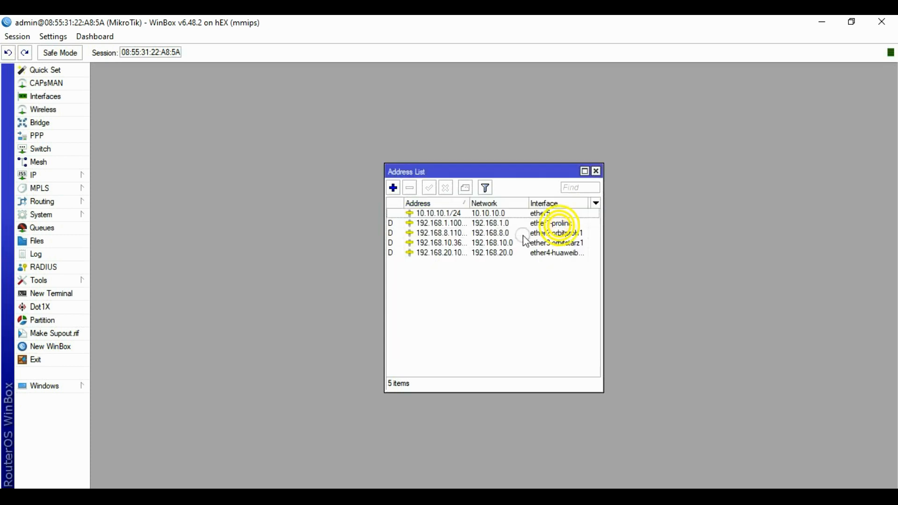
pyautogui.click(596, 171)
# In IP > DNS, review the dynamic servers including 192.168.10.1, keep Allow Remote Requests on, and save.
pyautogui.click(50, 177)
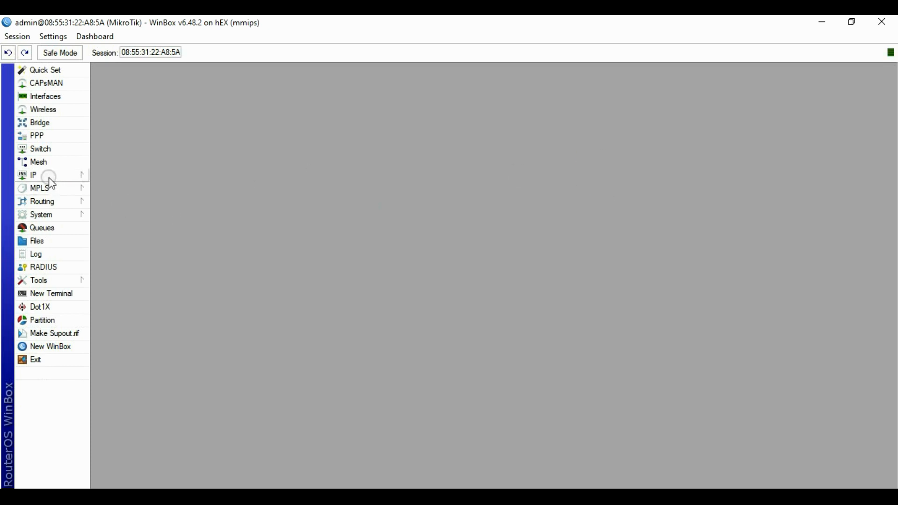
pyautogui.click(107, 261)
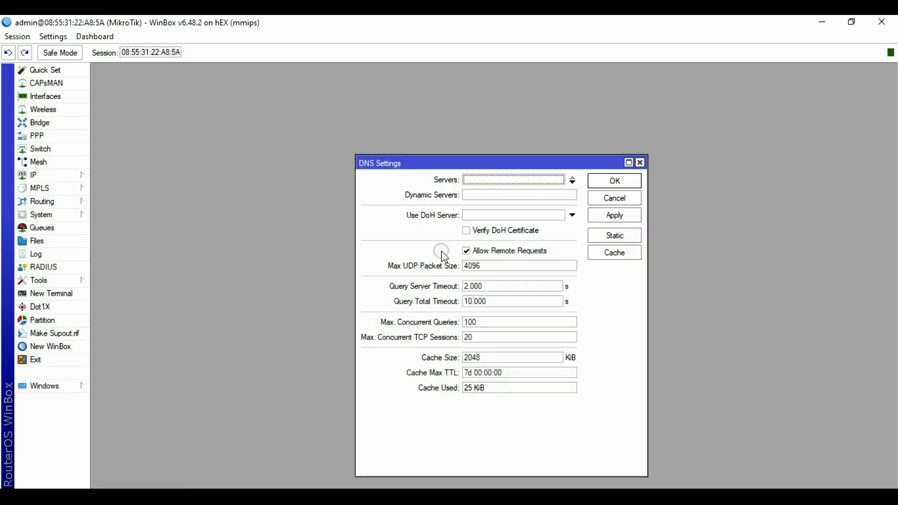
pyautogui.click(599, 183)
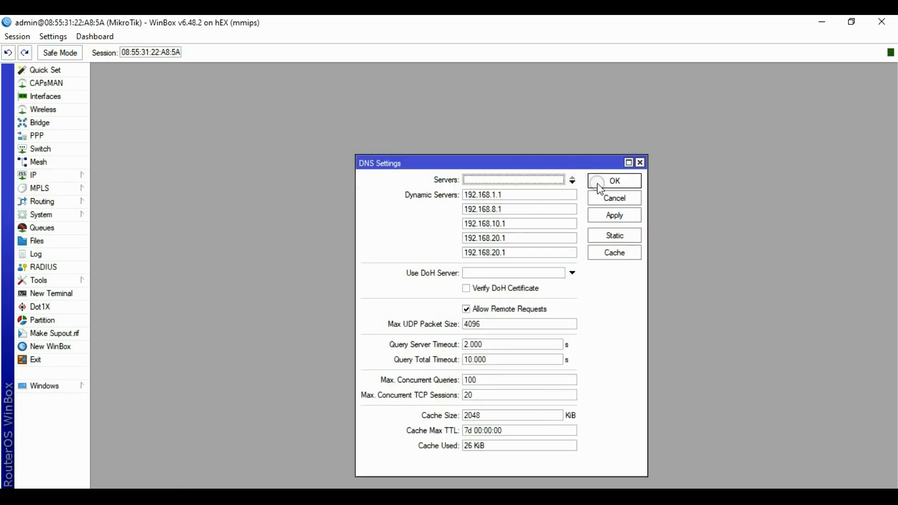
pyautogui.click(566, 209)
pyautogui.moveTo(503, 196); pyautogui.dragTo(457, 216)
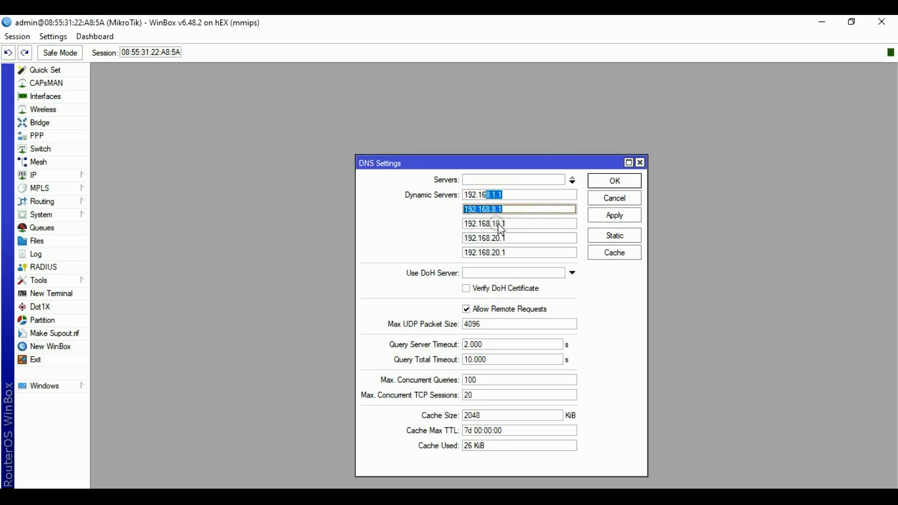
pyautogui.moveTo(508, 226); pyautogui.dragTo(442, 245)
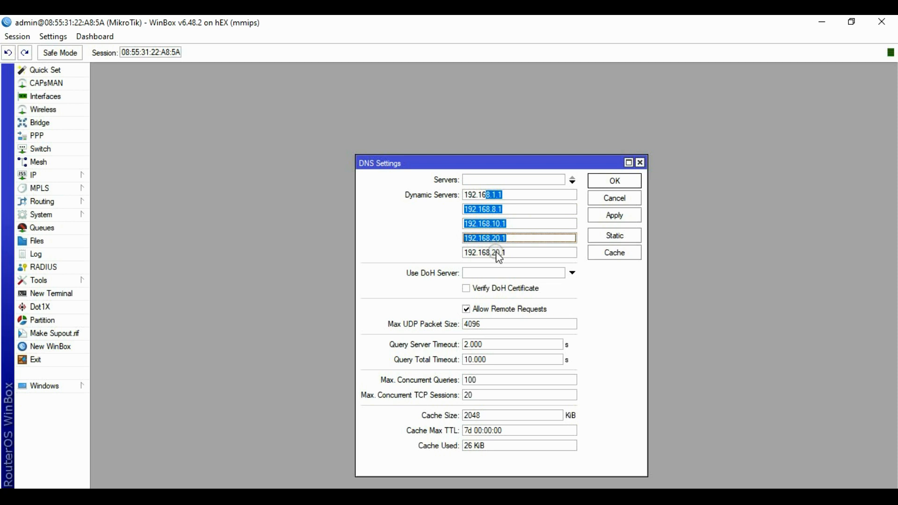
pyautogui.moveTo(507, 252); pyautogui.dragTo(468, 252)
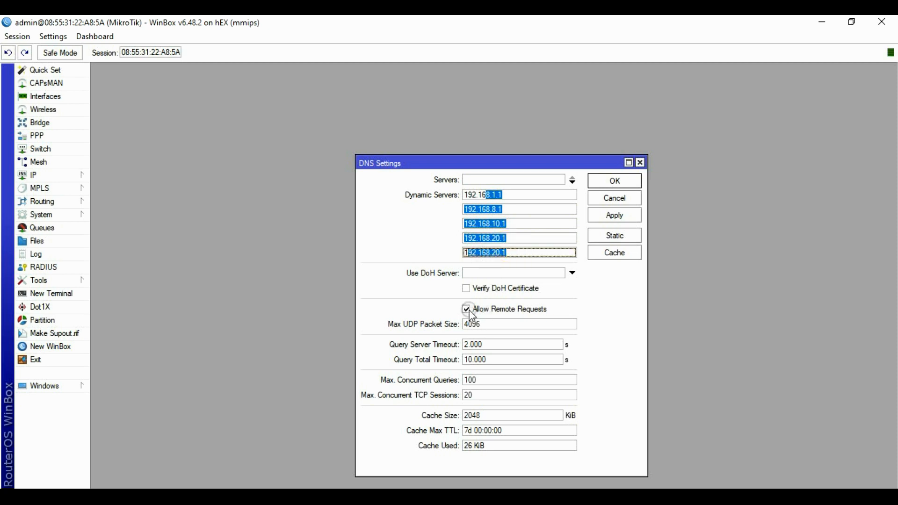
pyautogui.click(469, 311)
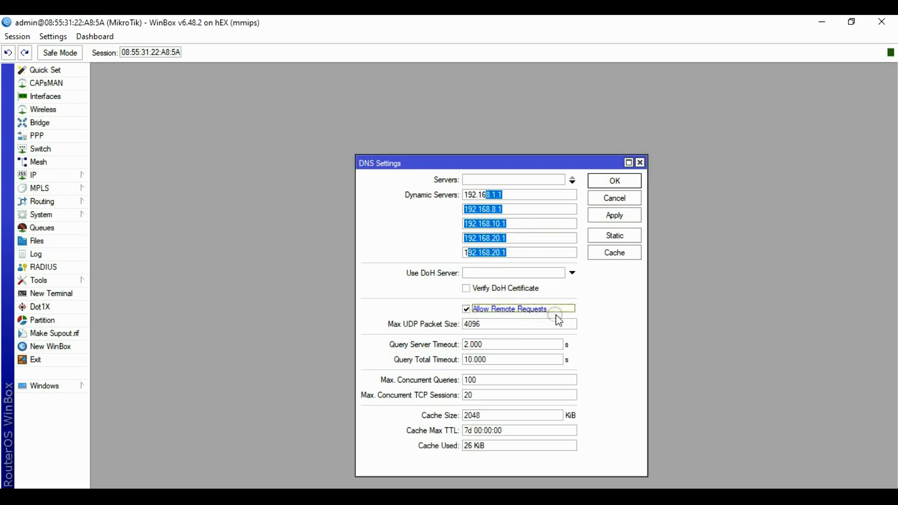
pyautogui.click(616, 216)
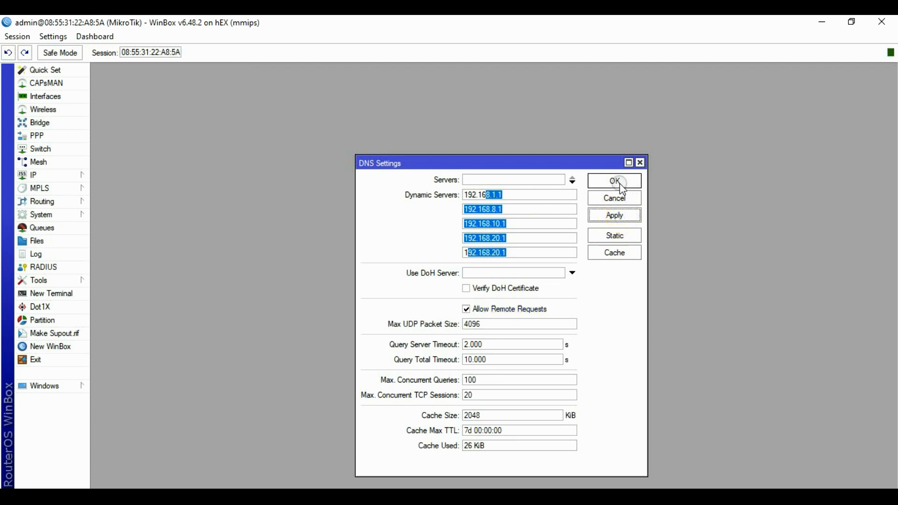
pyautogui.click(615, 181)
pyautogui.click(31, 175)
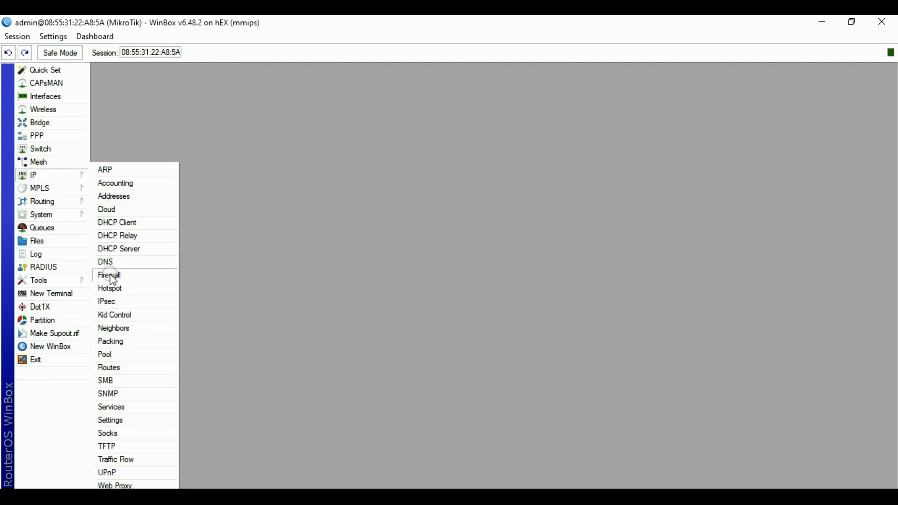
# In Firewall NAT, add a srcnat masquerade rule for Out. Interface ether1-prolink.
pyautogui.click(110, 275)
pyautogui.click(214, 178)
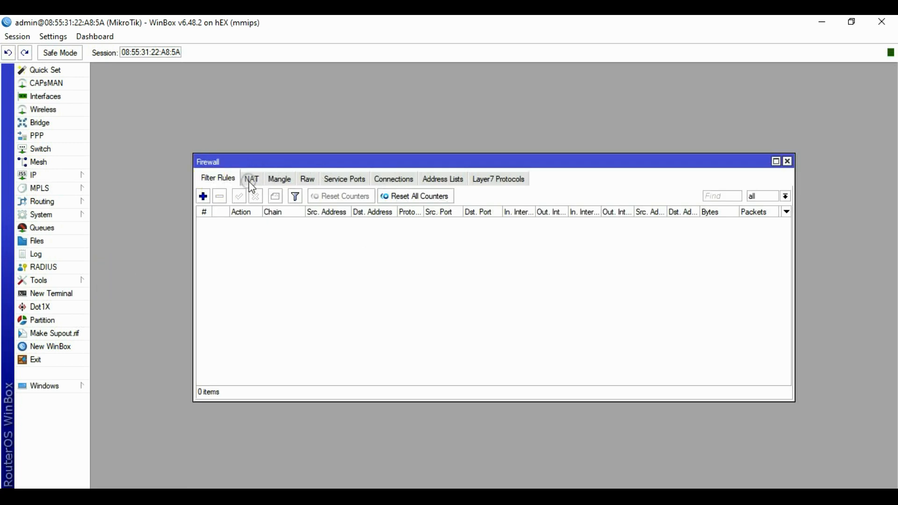
pyautogui.click(250, 181)
pyautogui.click(203, 196)
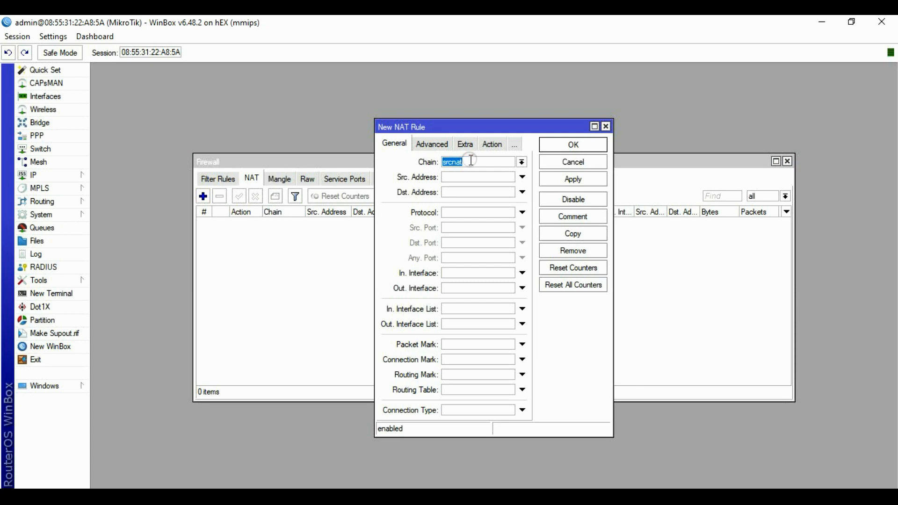
pyautogui.click(442, 288)
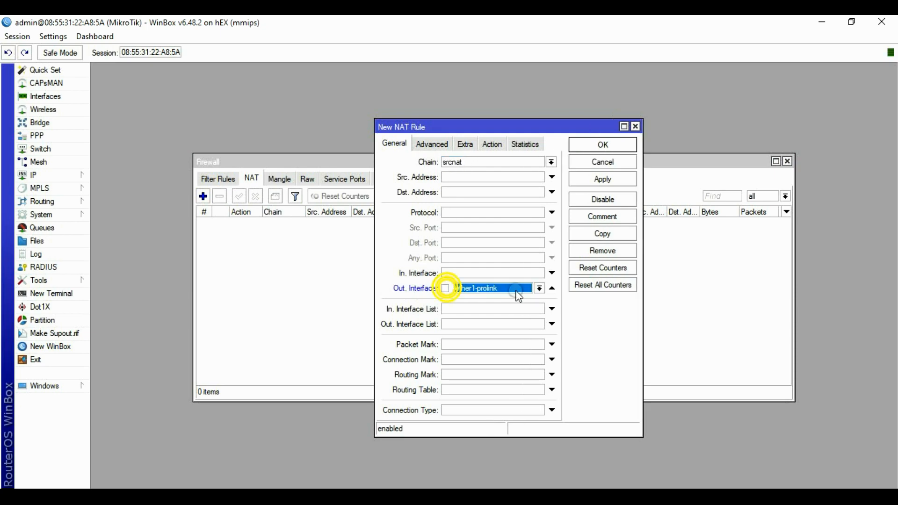
pyautogui.click(494, 289)
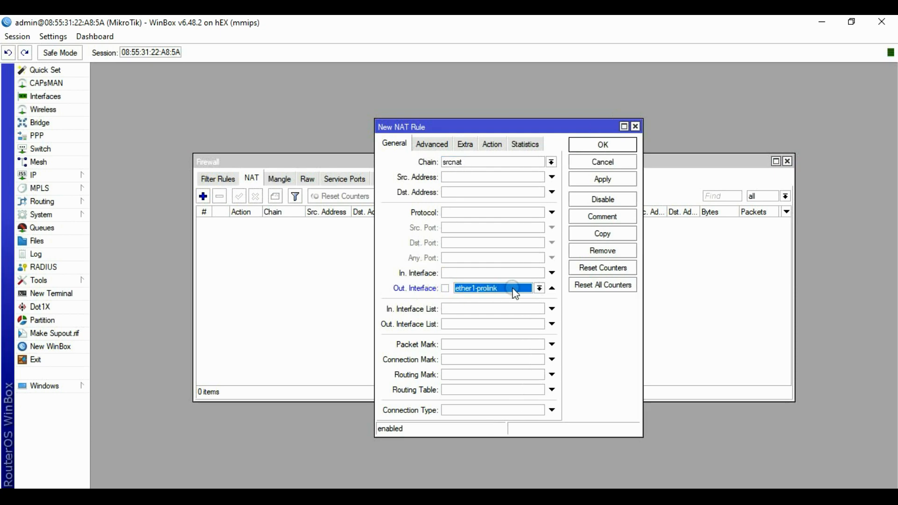
pyautogui.click(493, 149)
pyautogui.click(499, 164)
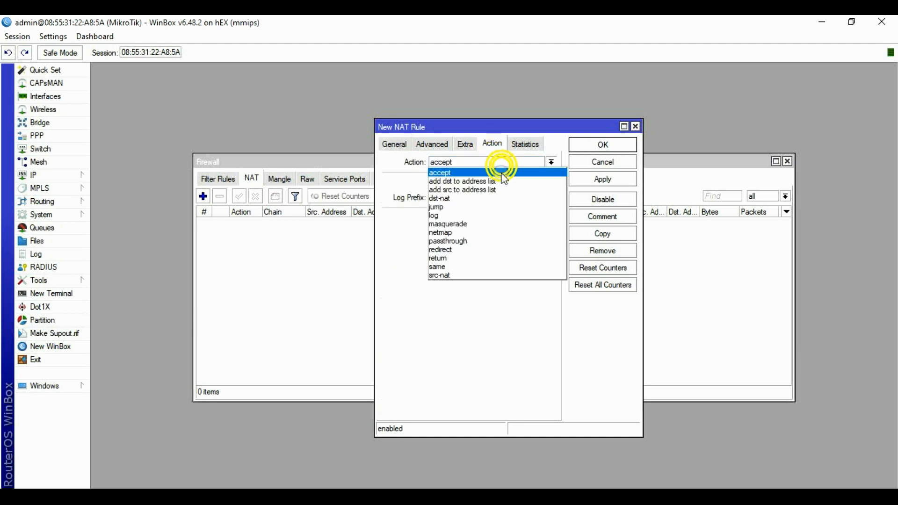
pyautogui.click(466, 224)
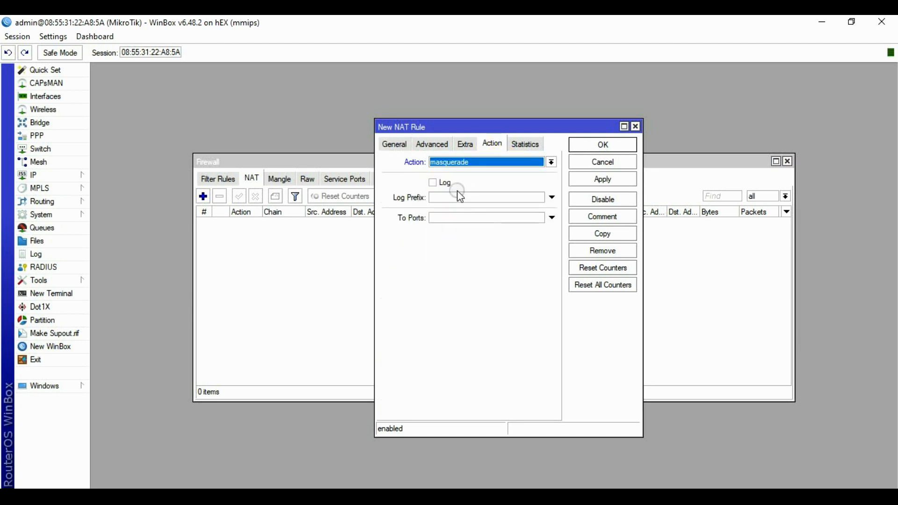
pyautogui.click(601, 179)
pyautogui.click(603, 145)
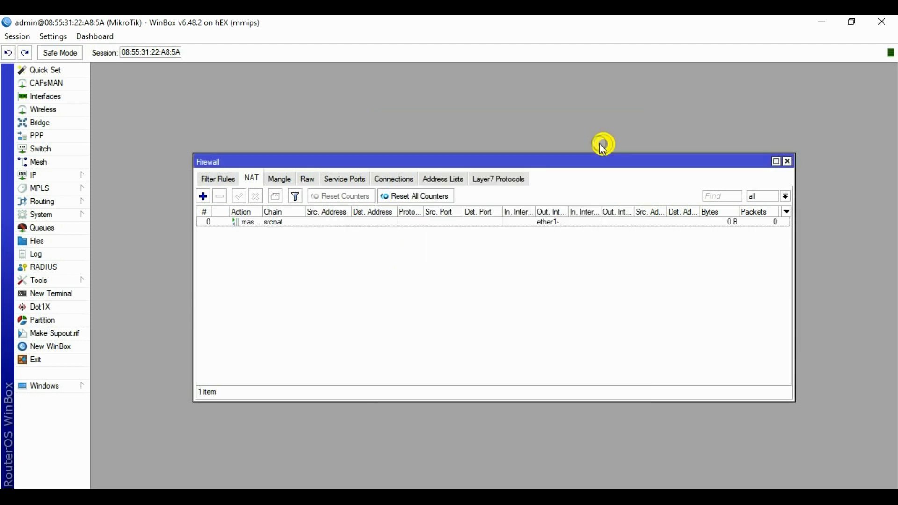
# Add a masquerade NAT rule for Out. Interface ether2-orbitproh1.
pyautogui.click(203, 196)
pyautogui.click(395, 144)
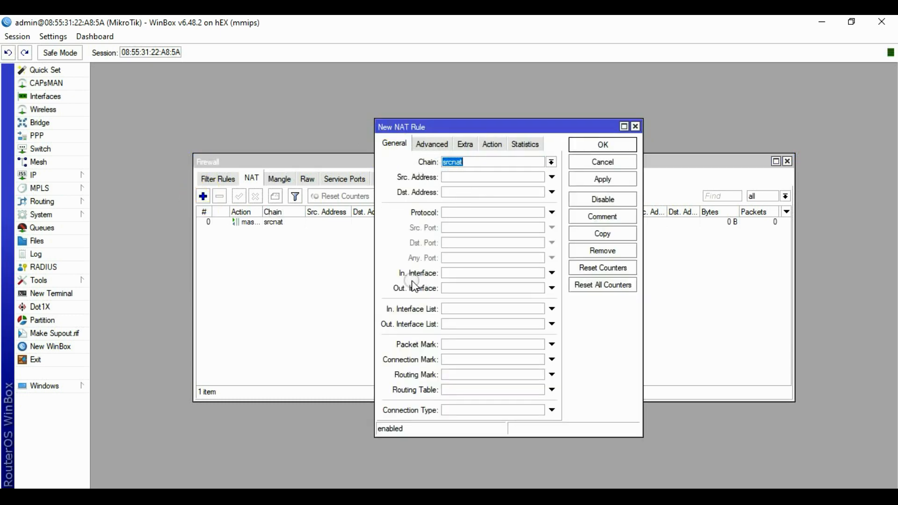
pyautogui.click(552, 288)
pyautogui.click(540, 288)
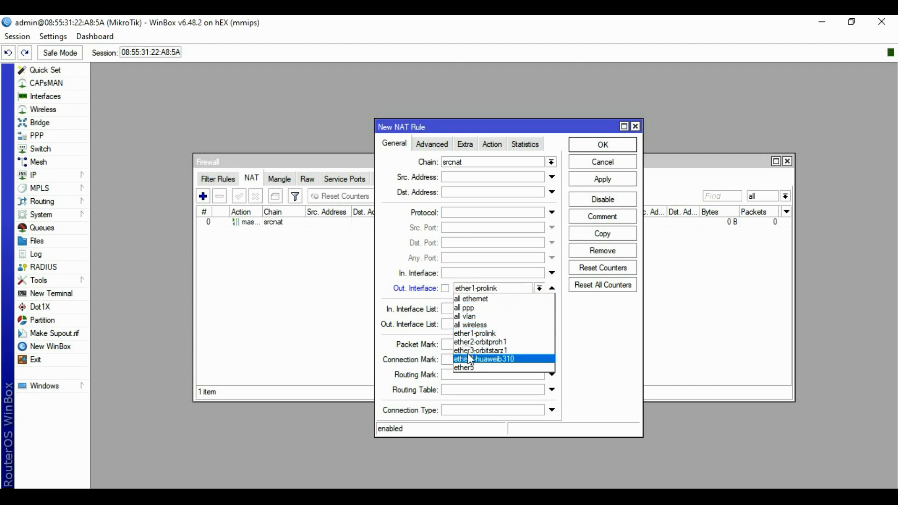
pyautogui.click(474, 341)
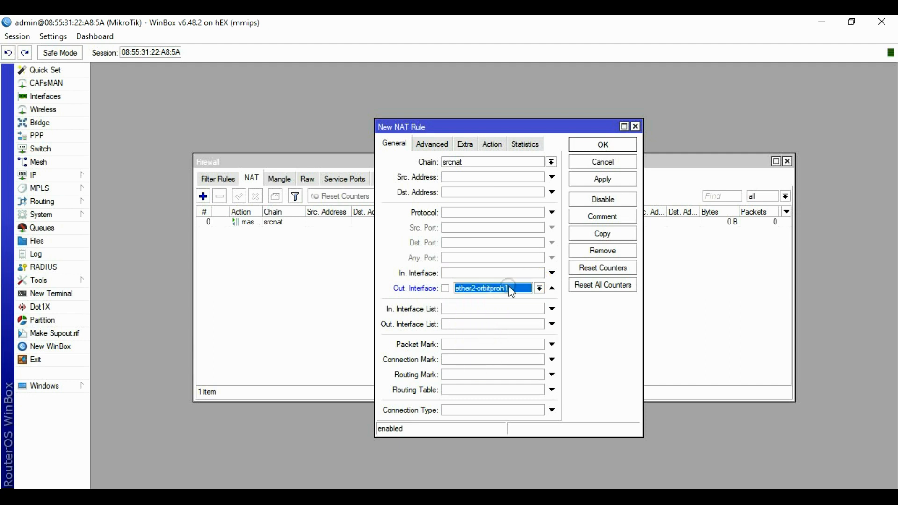
pyautogui.click(492, 144)
pyautogui.click(500, 164)
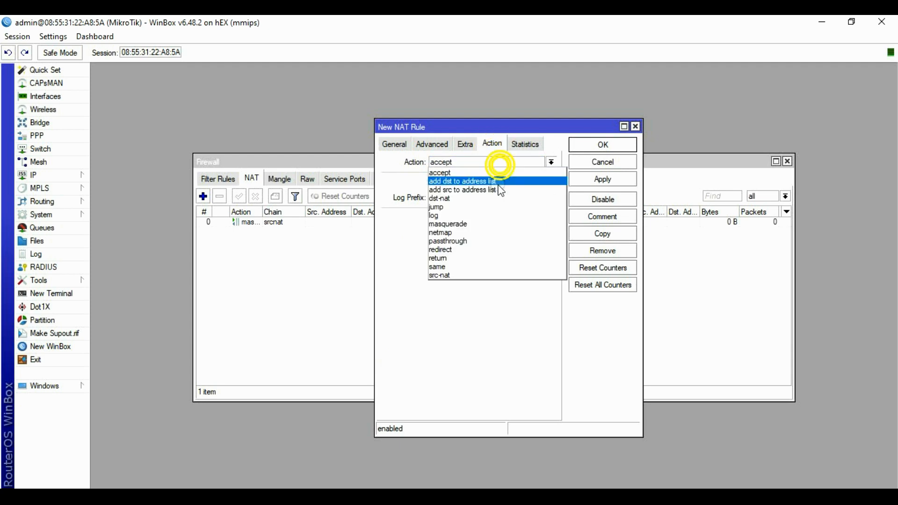
pyautogui.click(470, 224)
pyautogui.click(599, 180)
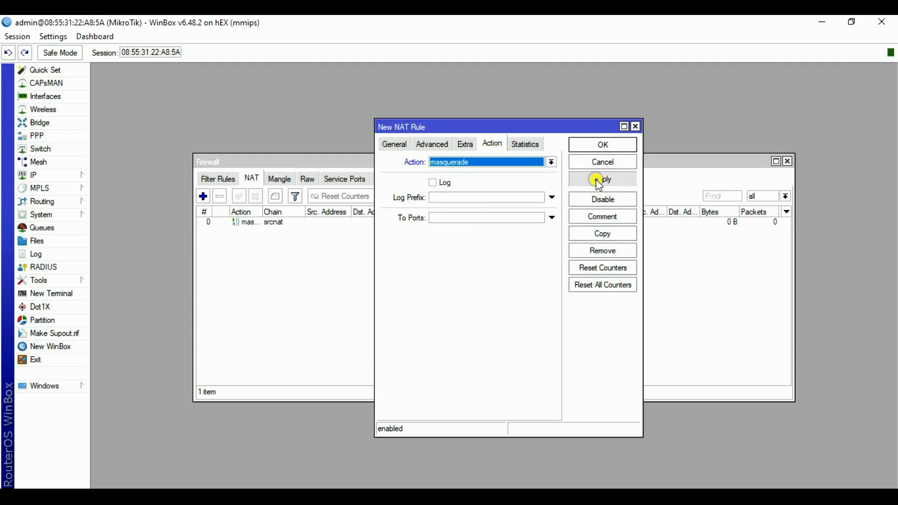
pyautogui.click(602, 144)
# Add a masquerade NAT rule for Out. Interface ether3-orbitstarz1.
pyautogui.click(203, 196)
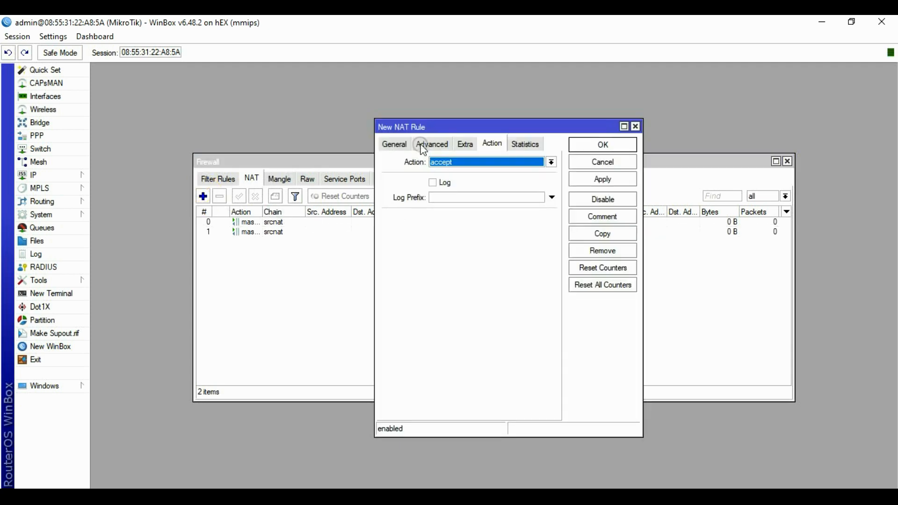
pyautogui.click(394, 143)
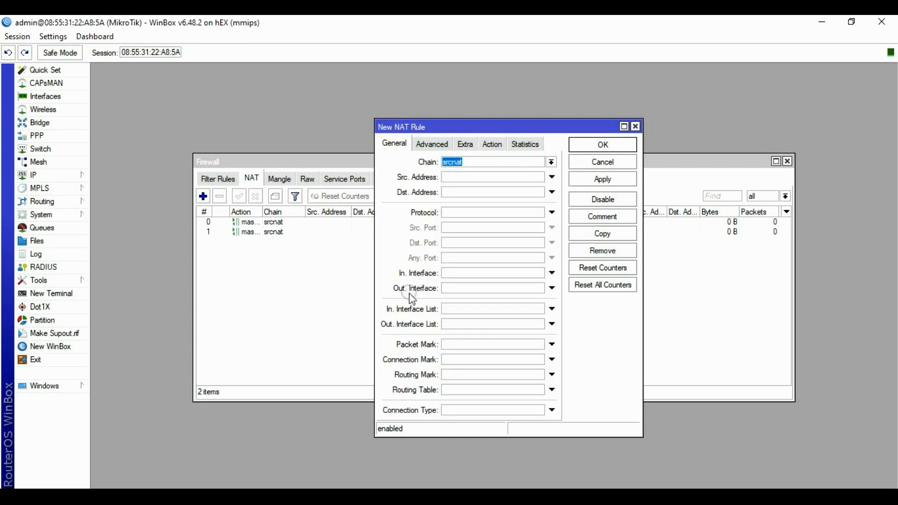
pyautogui.click(456, 287)
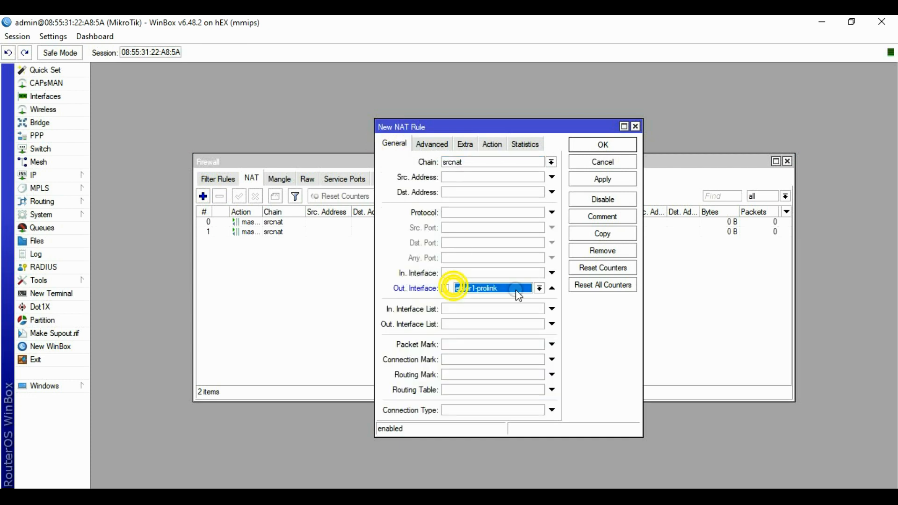
pyautogui.click(536, 289)
pyautogui.click(512, 339)
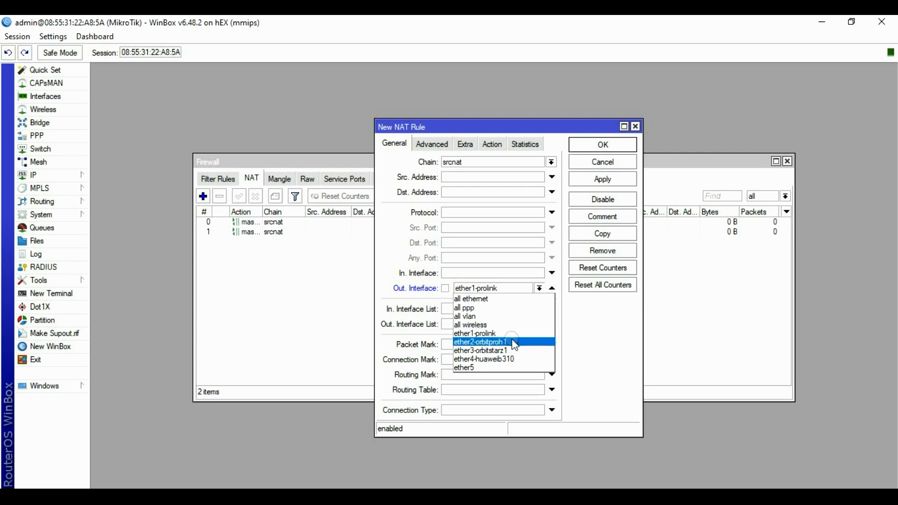
pyautogui.click(509, 350)
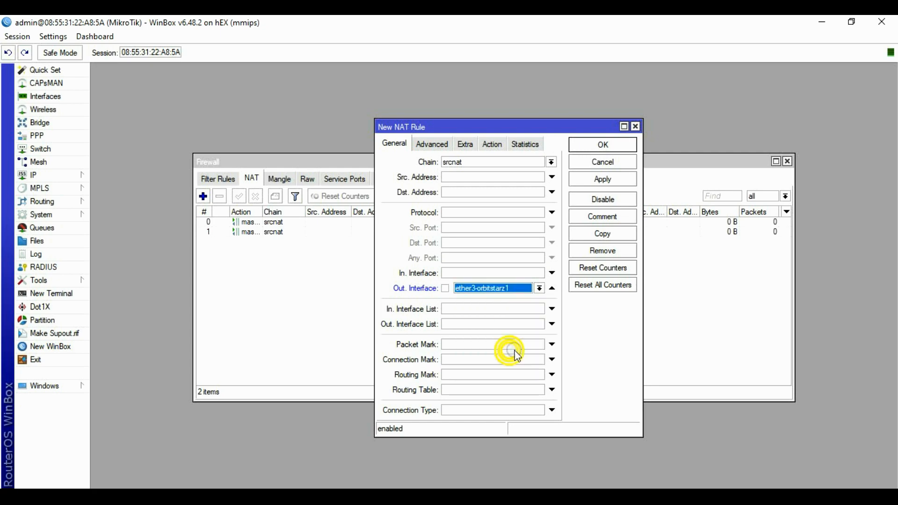
pyautogui.click(492, 144)
pyautogui.click(497, 161)
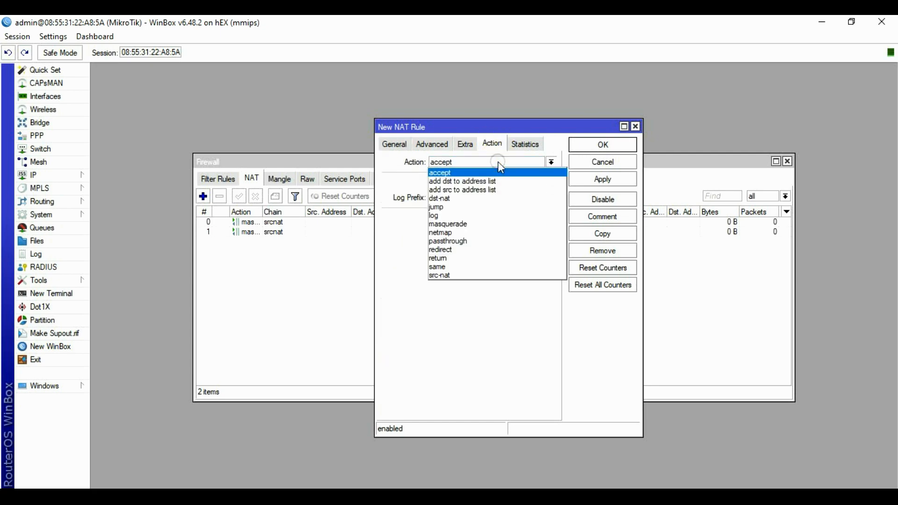
pyautogui.click(477, 224)
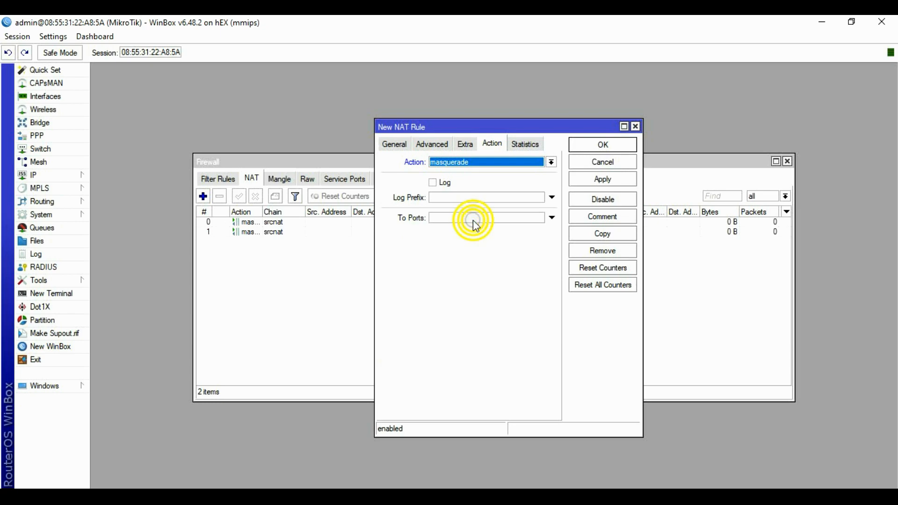
pyautogui.click(589, 179)
pyautogui.click(601, 144)
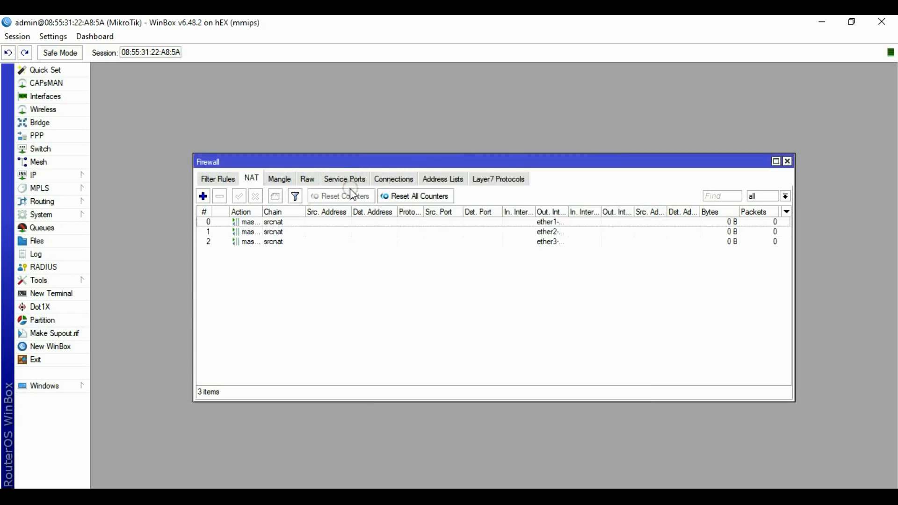
# Add a masquerade NAT rule for Out. Interface ether4-huaweib310.
pyautogui.click(205, 195)
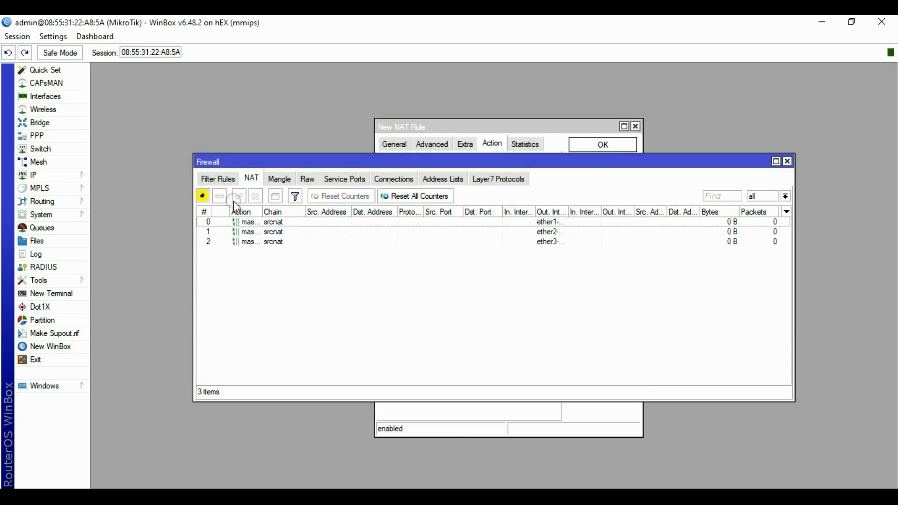
pyautogui.click(395, 144)
pyautogui.click(450, 167)
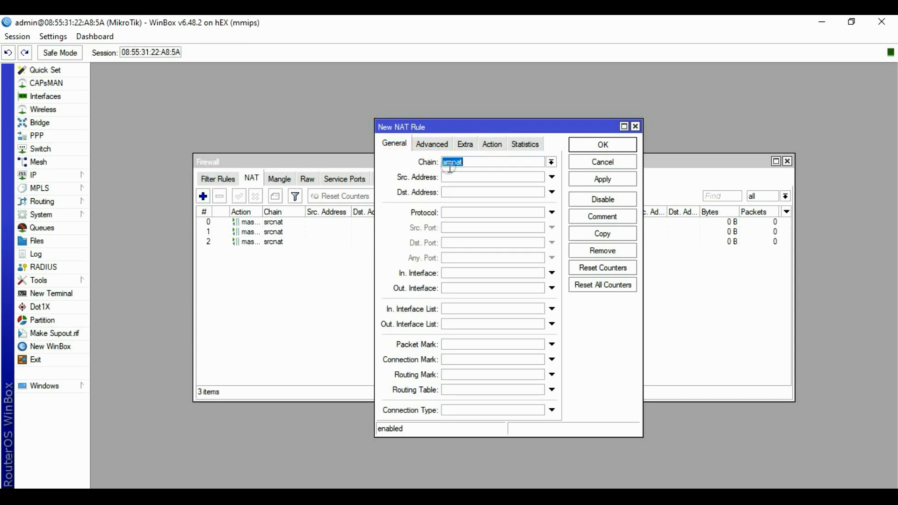
pyautogui.click(444, 289)
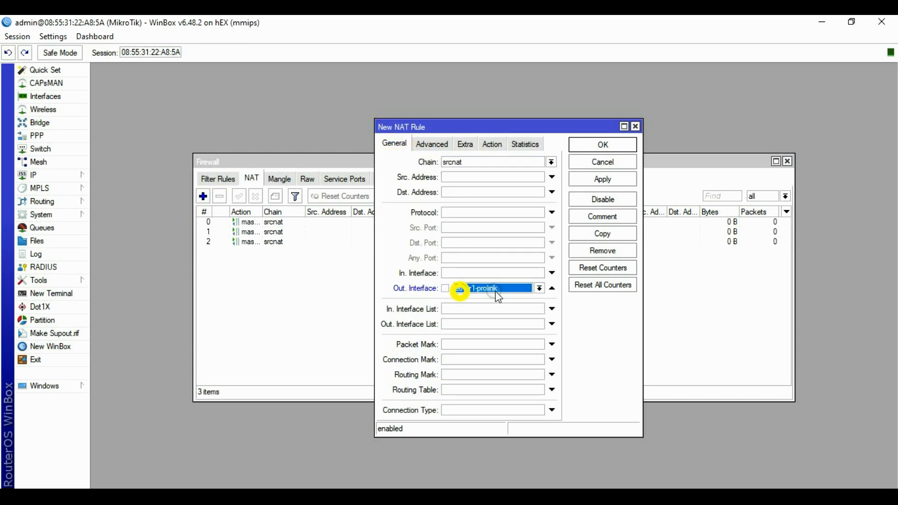
pyautogui.click(537, 288)
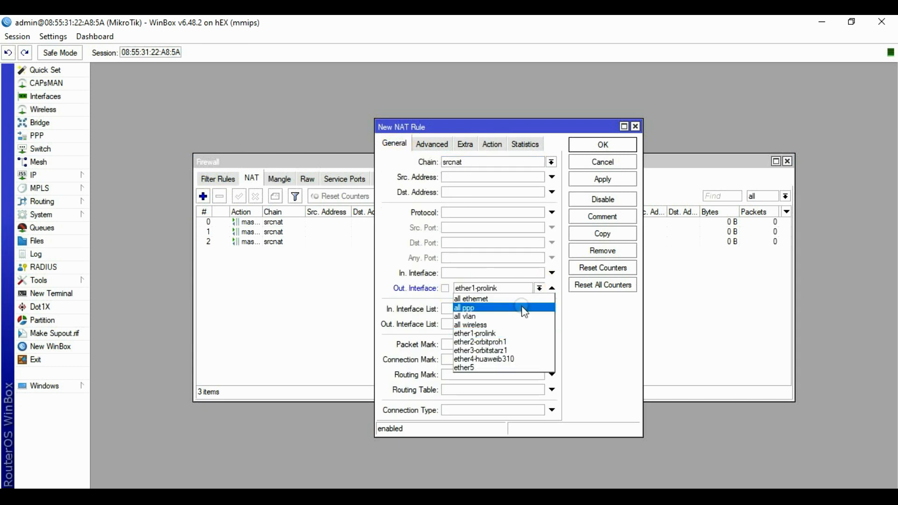
pyautogui.click(498, 361)
pyautogui.click(492, 144)
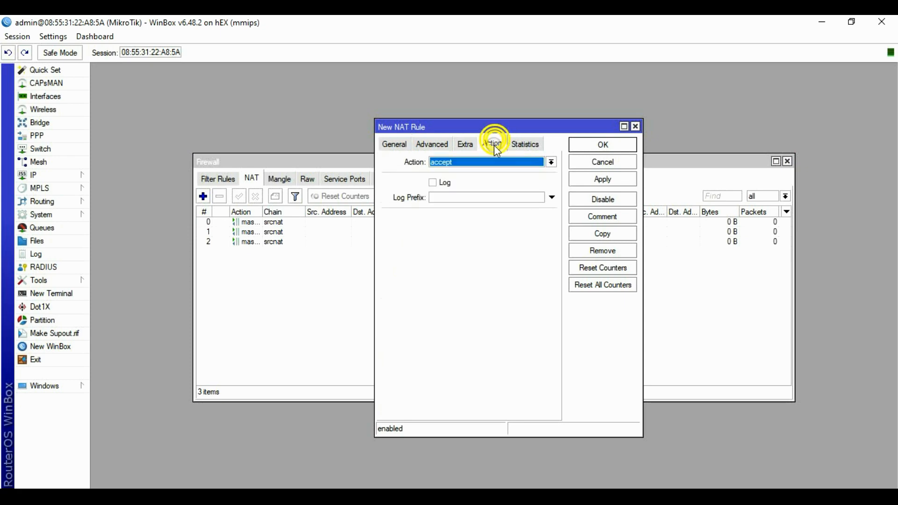
pyautogui.click(494, 162)
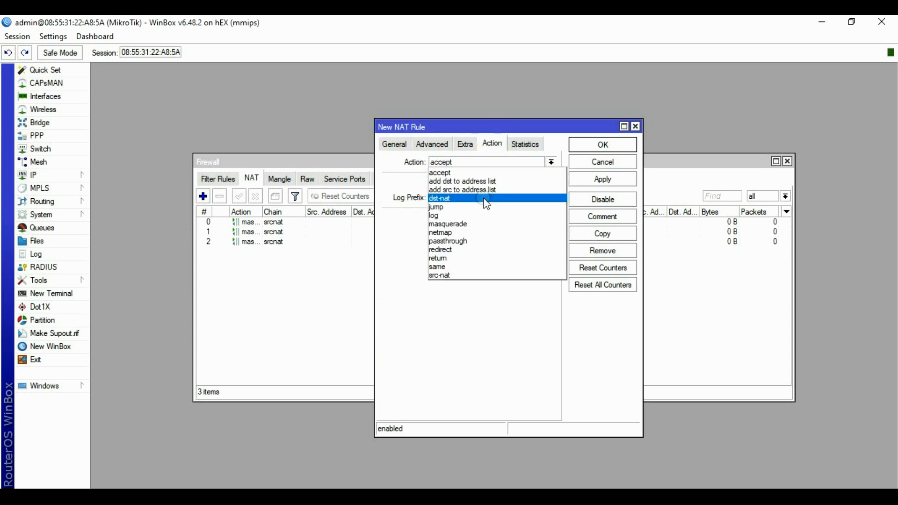
pyautogui.click(473, 226)
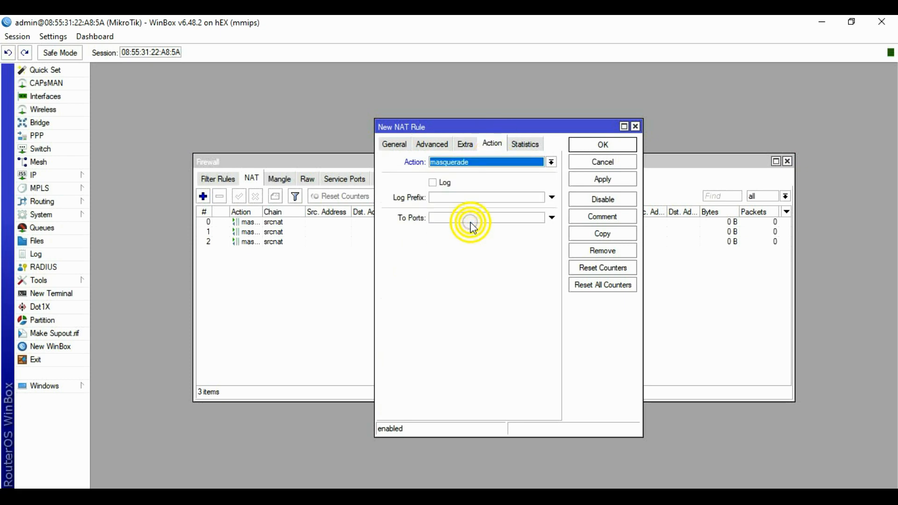
pyautogui.click(603, 144)
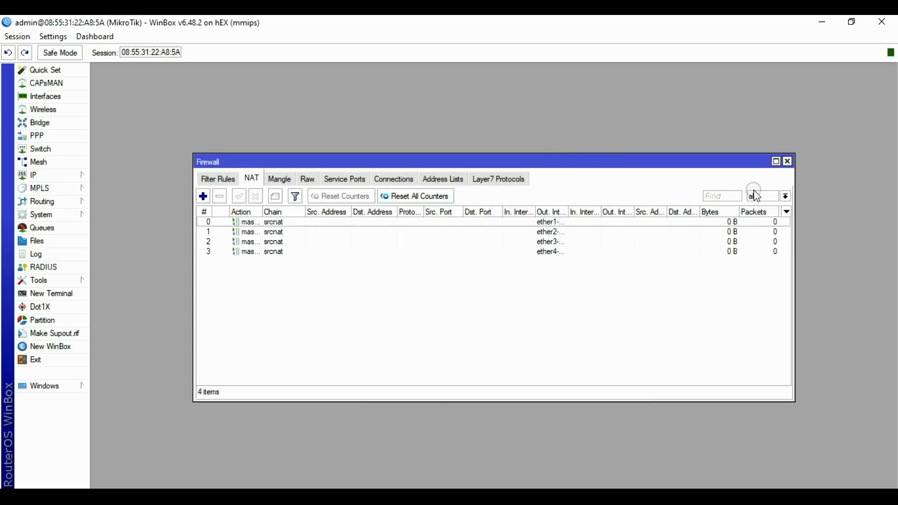
# Add default route 0.0.0.0/0 via gateway 192.168.1.1, ping-checked, with distance 1.
pyautogui.click(788, 163)
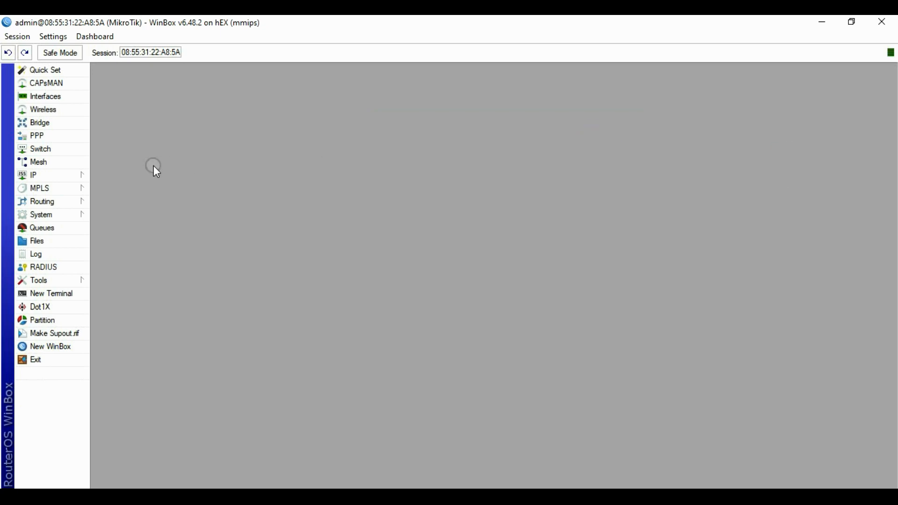
pyautogui.click(37, 174)
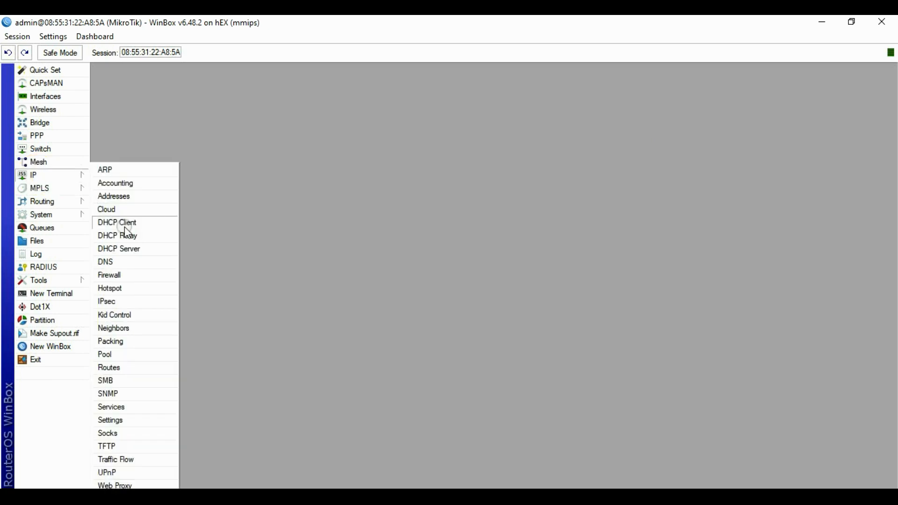
pyautogui.click(123, 370)
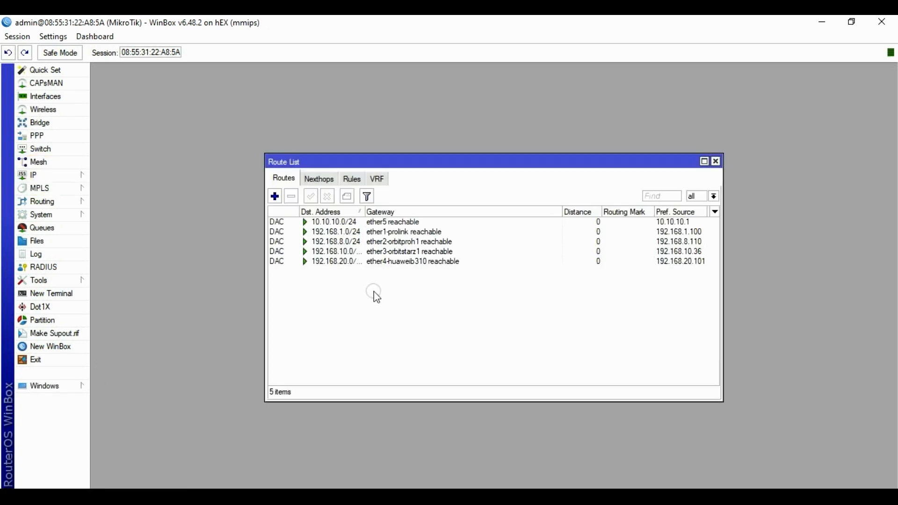
pyautogui.click(275, 178)
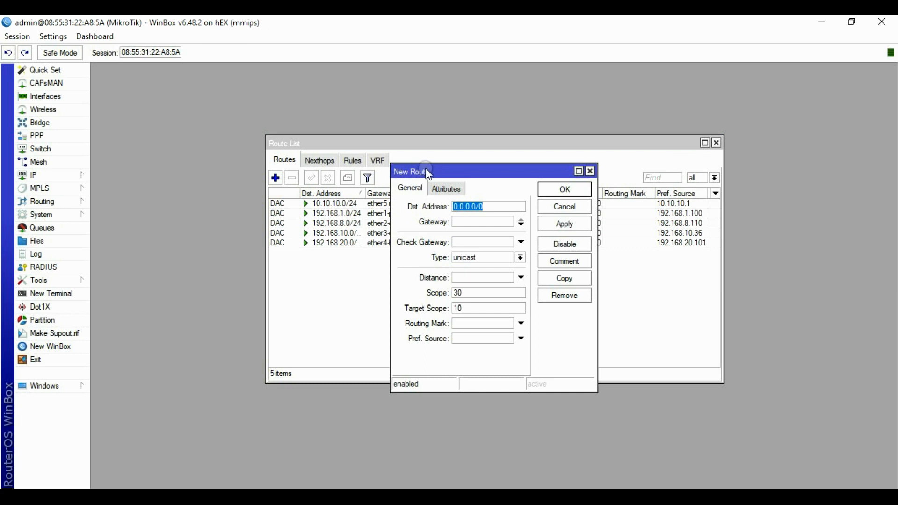
pyautogui.moveTo(444, 169); pyautogui.dragTo(423, 170)
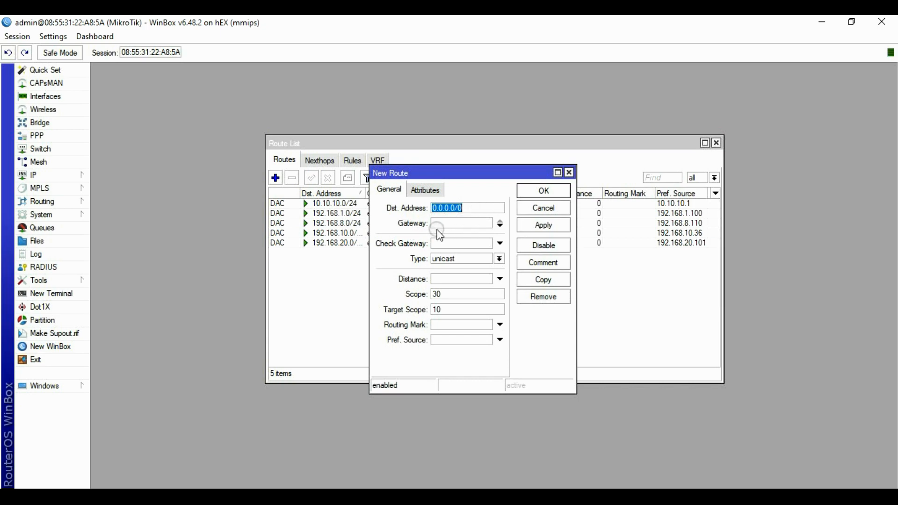
pyautogui.click(461, 223)
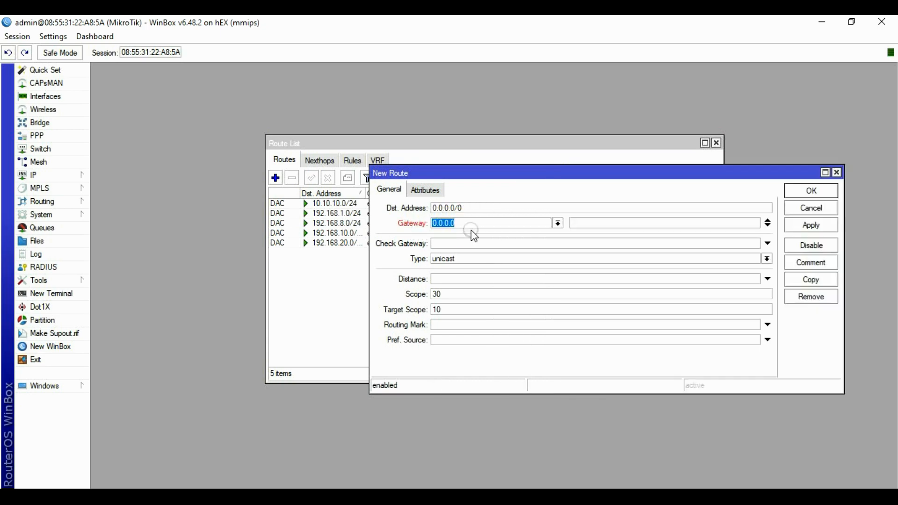
pyautogui.write('192.168.1.1')
pyautogui.click(450, 243)
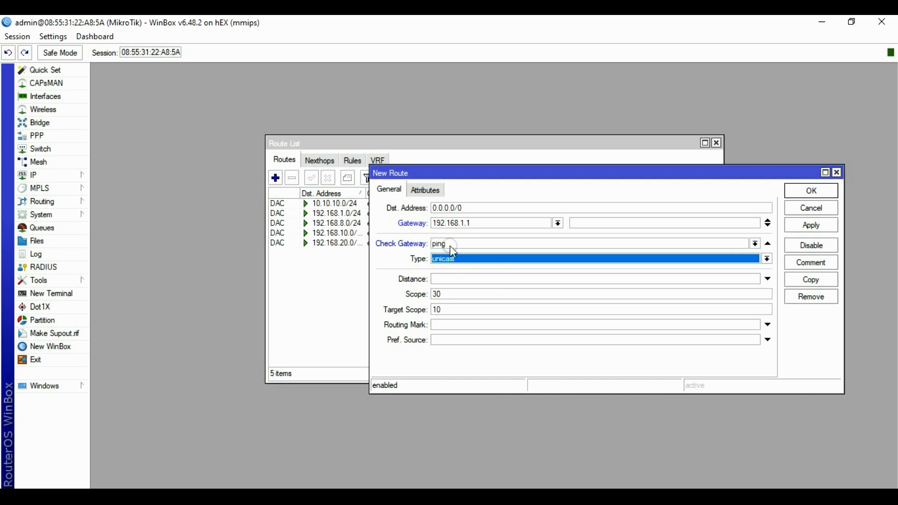
pyautogui.click(446, 279)
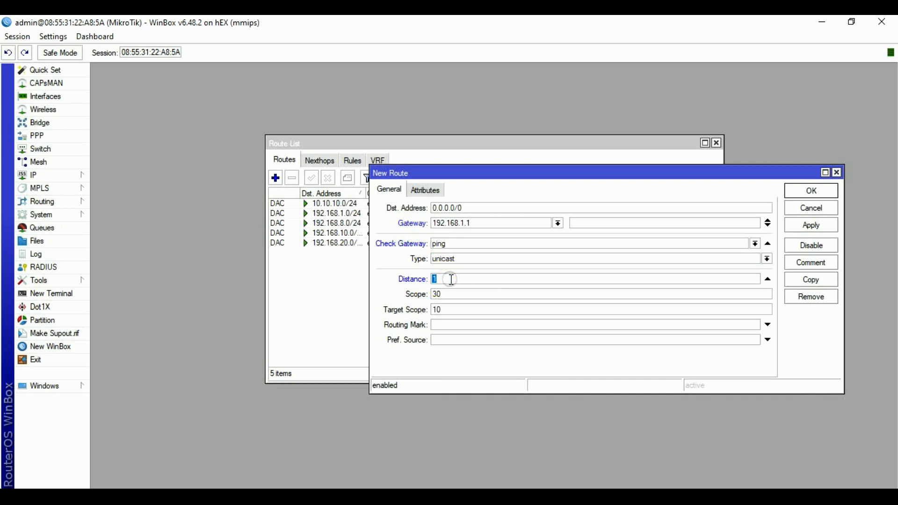
pyautogui.click(811, 225)
pyautogui.click(809, 191)
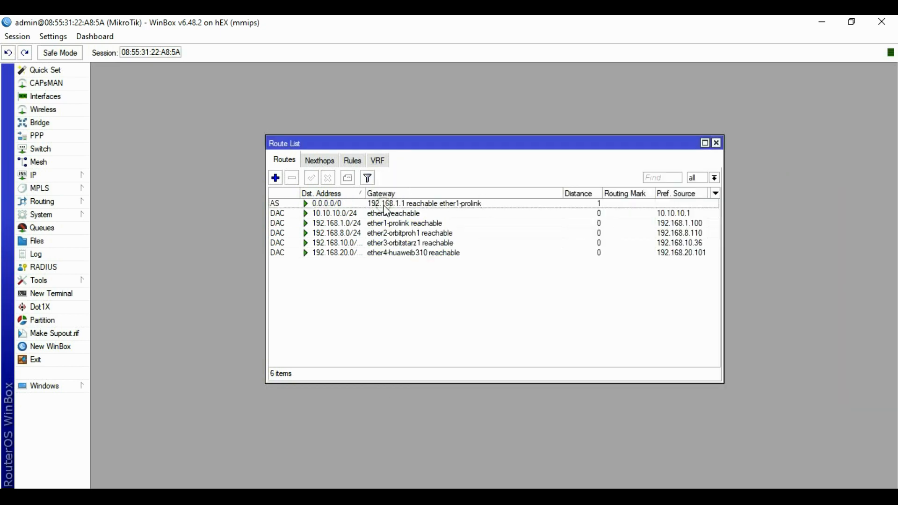
# Add another default route via 192.168.8.1 with ping gateway check and distance 2.
pyautogui.click(275, 178)
pyautogui.click(440, 225)
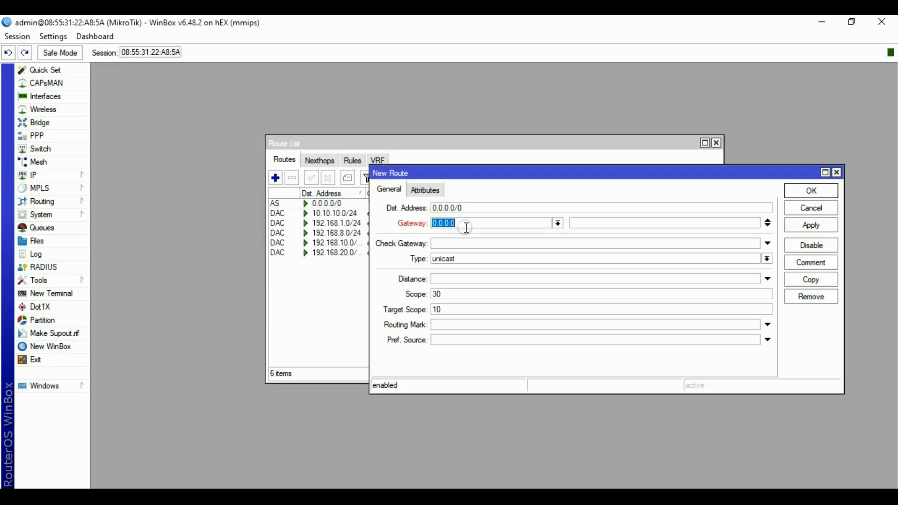
pyautogui.write('192.168.8.1')
pyautogui.click(467, 245)
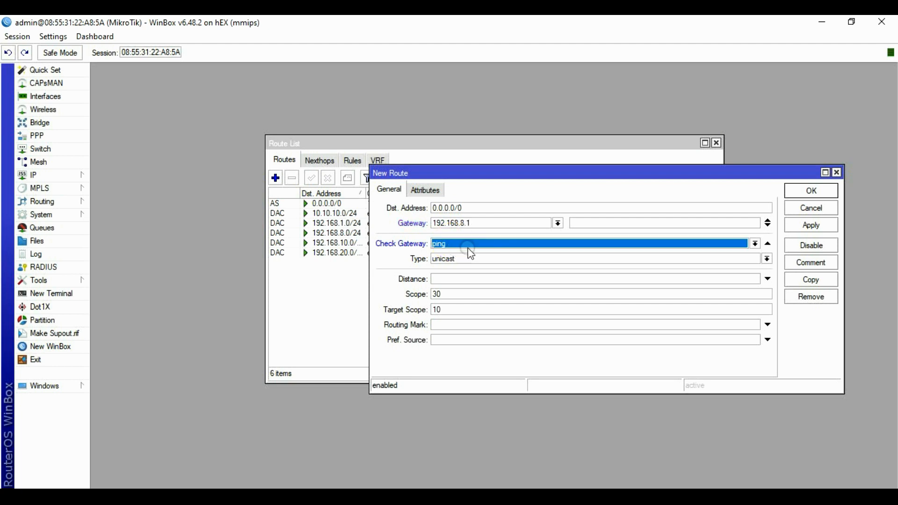
pyautogui.click(449, 280)
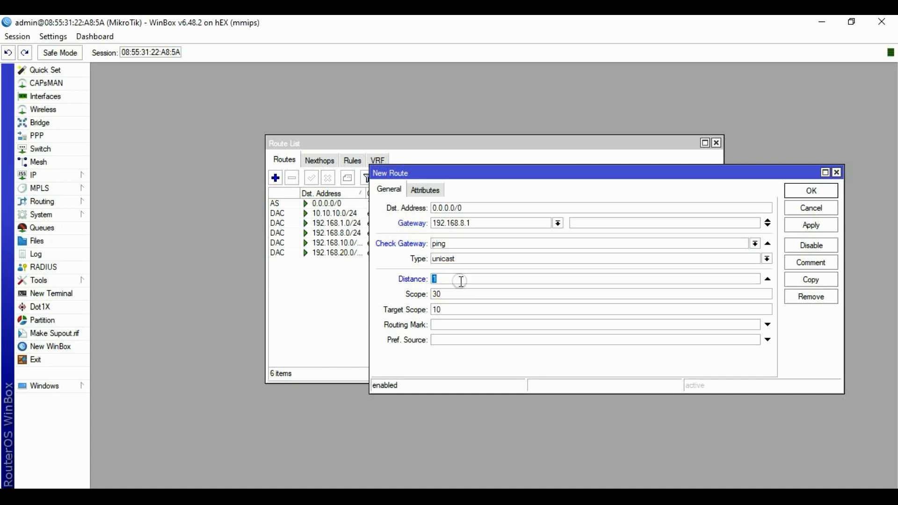
pyautogui.write('2')
pyautogui.click(811, 226)
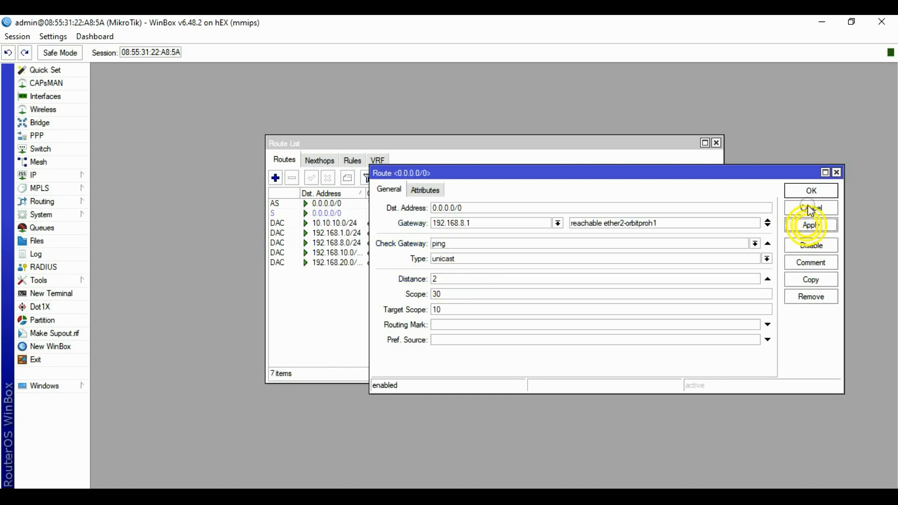
pyautogui.click(807, 192)
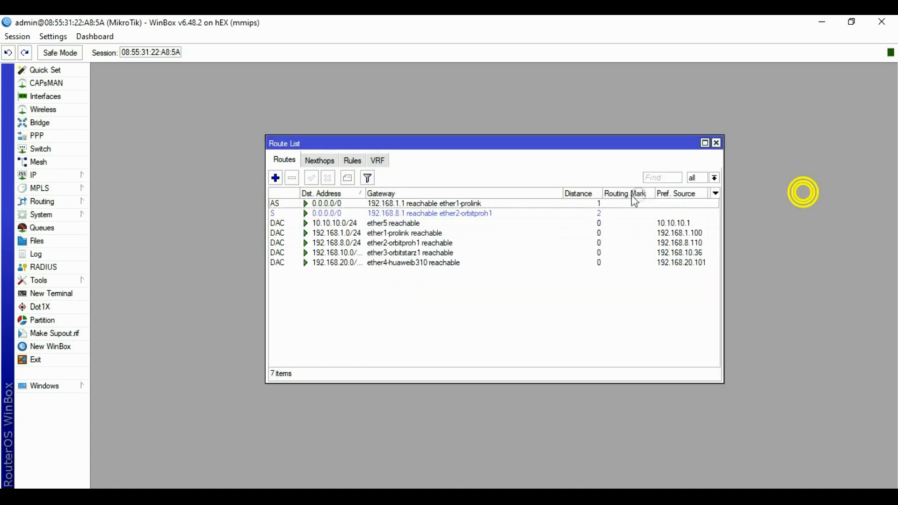
# Add a default route via 192.168.10.1 with ping gateway check and distance 3.
pyautogui.click(276, 178)
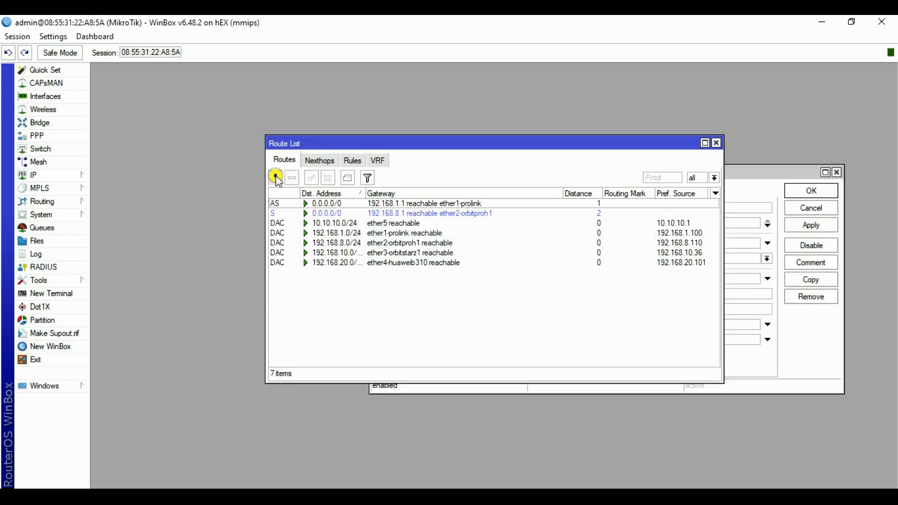
pyautogui.click(443, 222)
pyautogui.write('0.0.0.0')
pyautogui.doubleClick(469, 228)
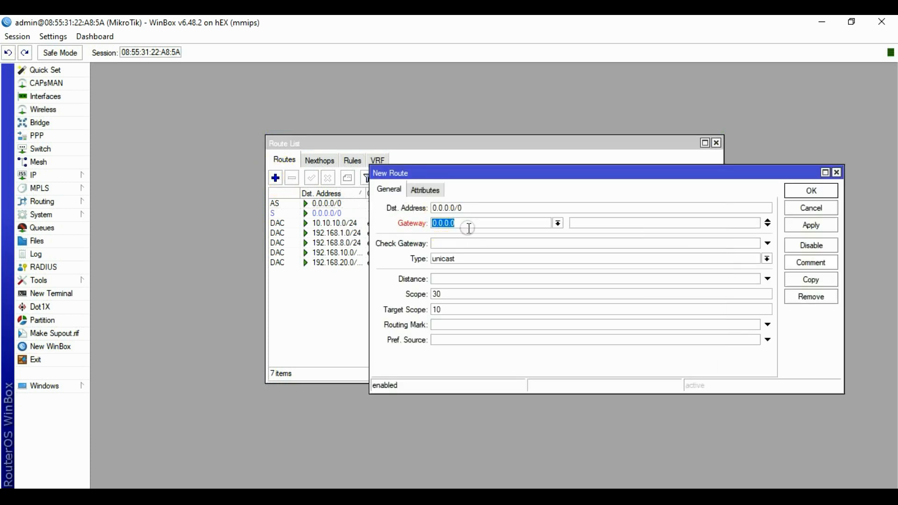
pyautogui.write('192.168.10.1')
pyautogui.click(466, 243)
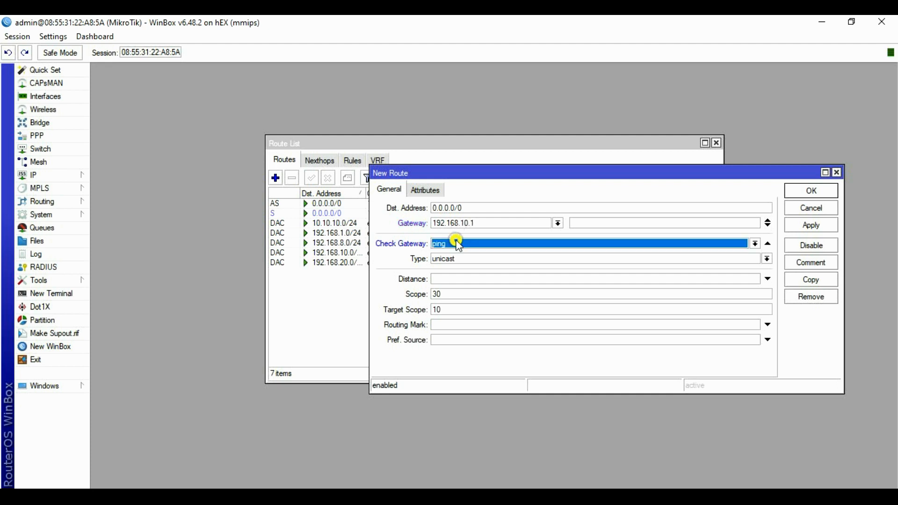
pyautogui.click(456, 281)
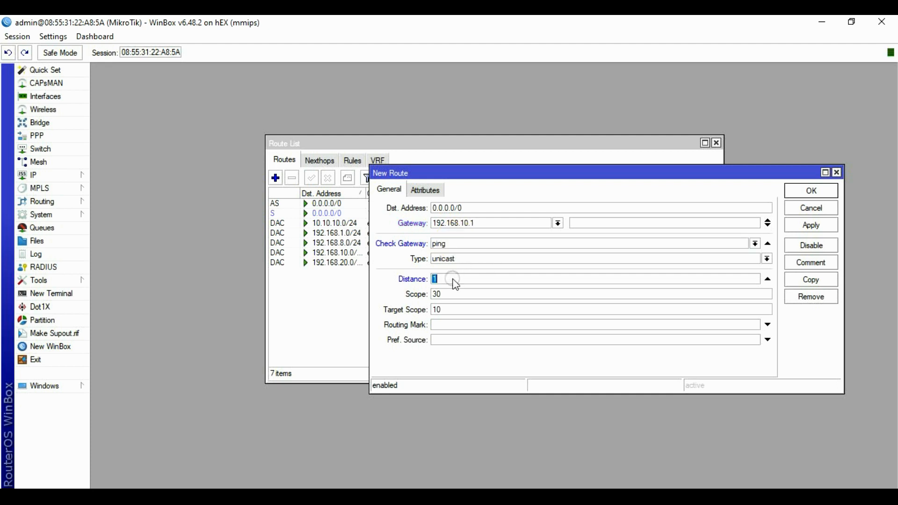
pyautogui.write('3')
pyautogui.click(810, 225)
pyautogui.click(813, 190)
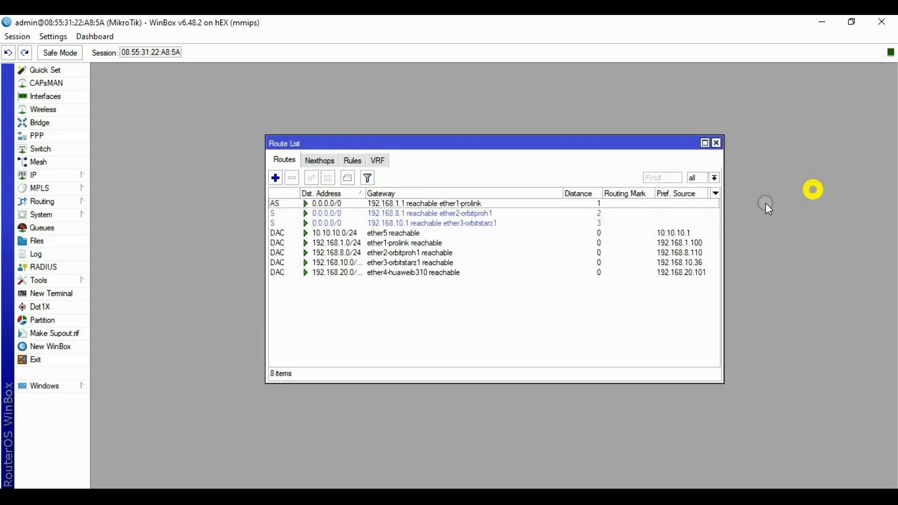
# Add a default route via 192.168.20.1, ping-checked, distance 4, then close the route list.
pyautogui.click(275, 178)
pyautogui.click(451, 225)
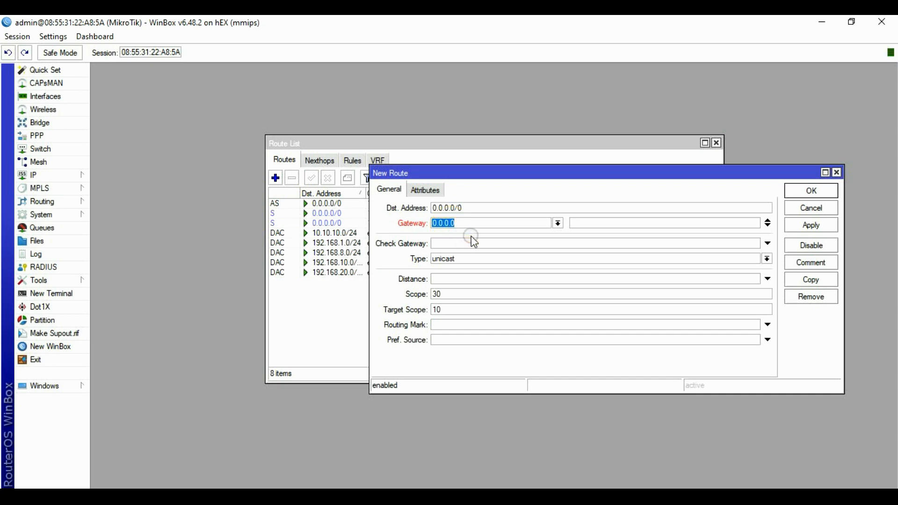
pyautogui.write('192.168.20.1')
pyautogui.click(446, 243)
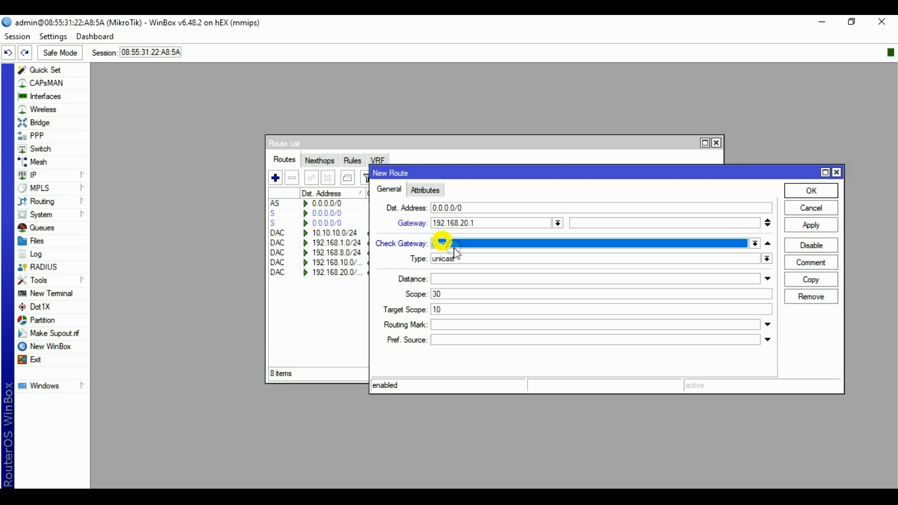
pyautogui.click(458, 280)
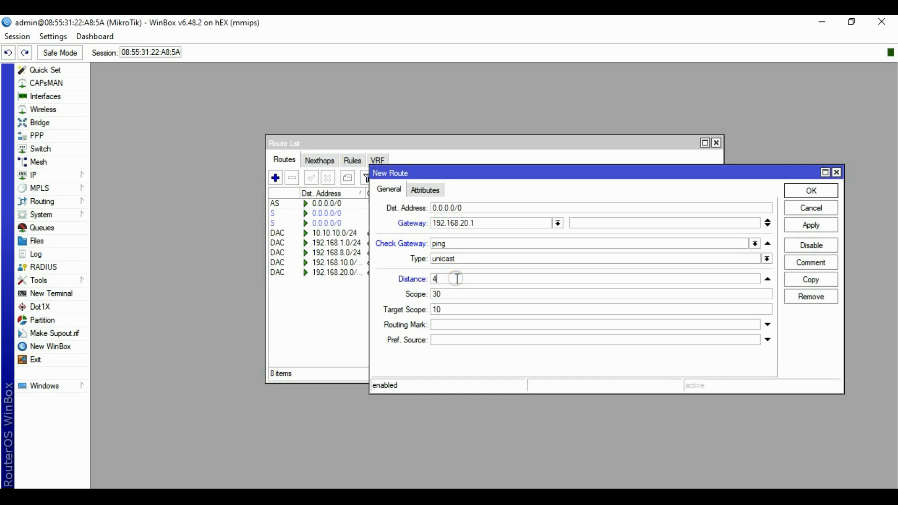
pyautogui.click(810, 225)
pyautogui.click(809, 192)
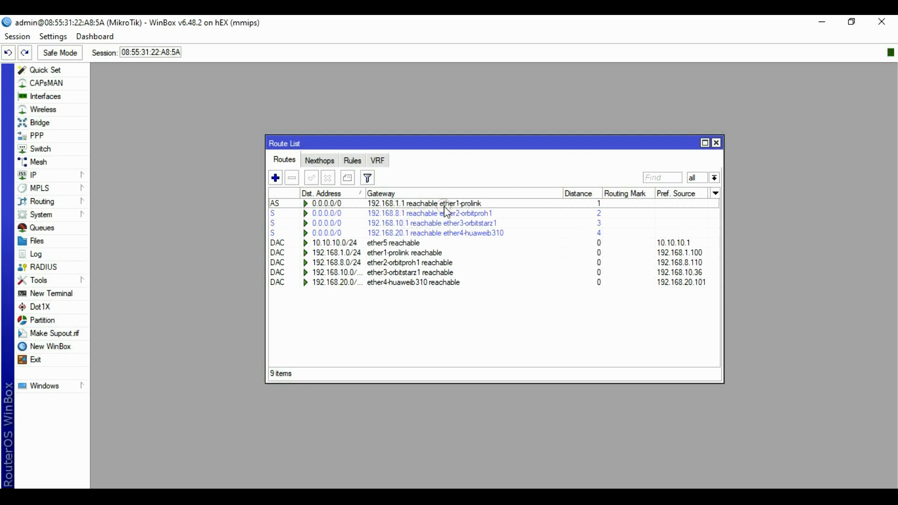
pyautogui.click(460, 203)
pyautogui.click(33, 175)
pyautogui.click(222, 186)
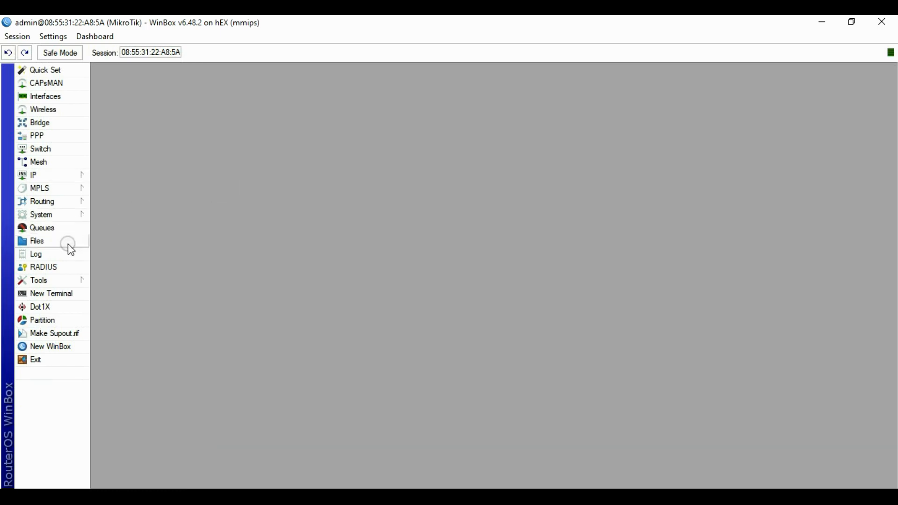
# Ping google.com from a new terminal and get replies from 74.125.24.138.
pyautogui.click(61, 293)
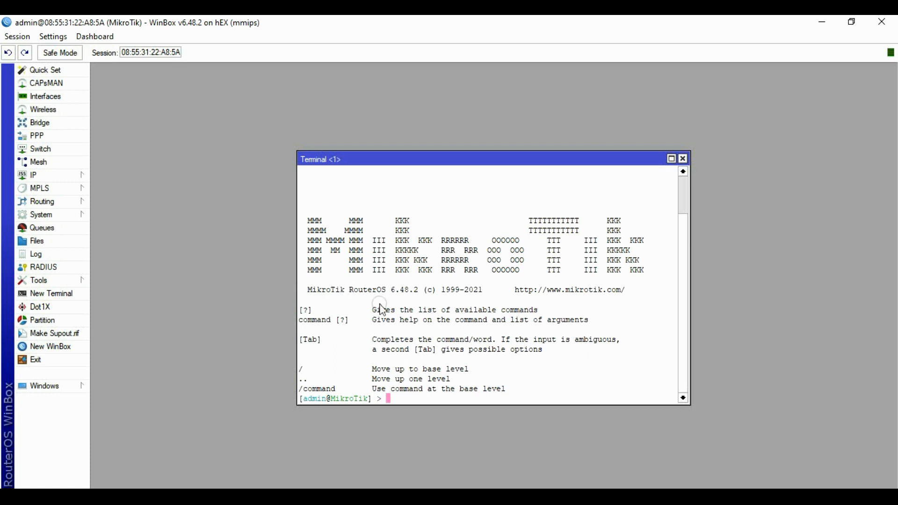
pyautogui.write('ping google.com')
pyautogui.press('Return')
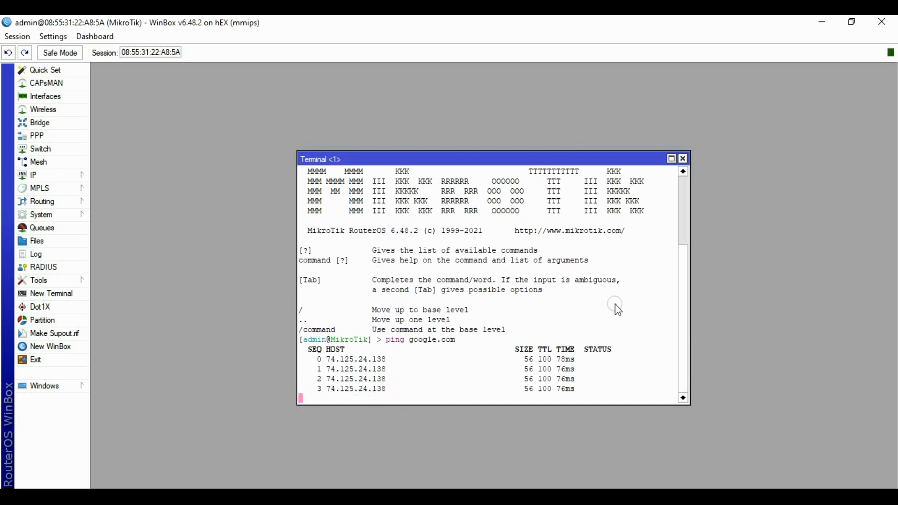
# Close the terminal and start Hotspot Setup with ether5 as the hotspot interface.
pyautogui.click(683, 159)
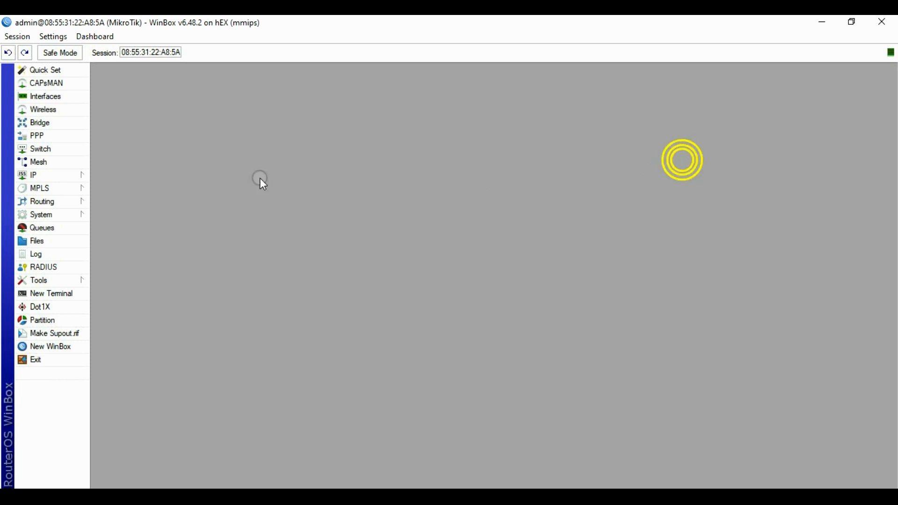
pyautogui.click(52, 177)
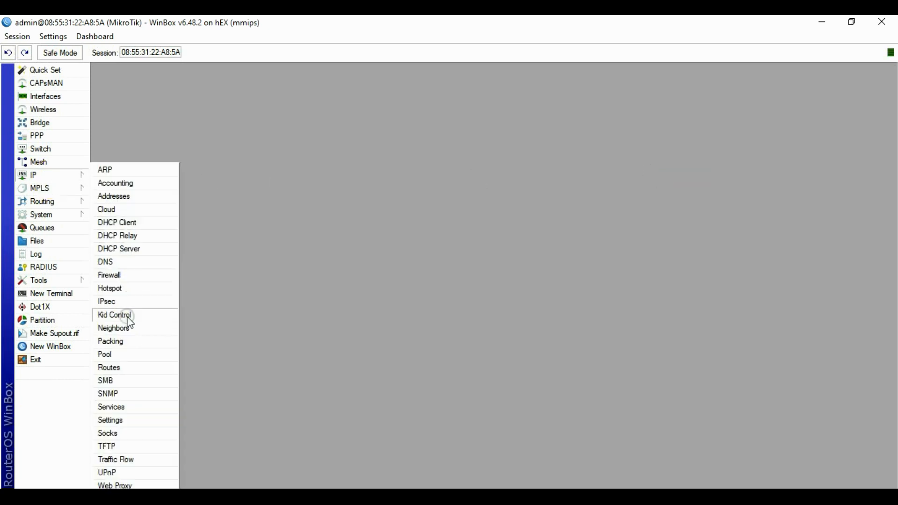
pyautogui.click(117, 288)
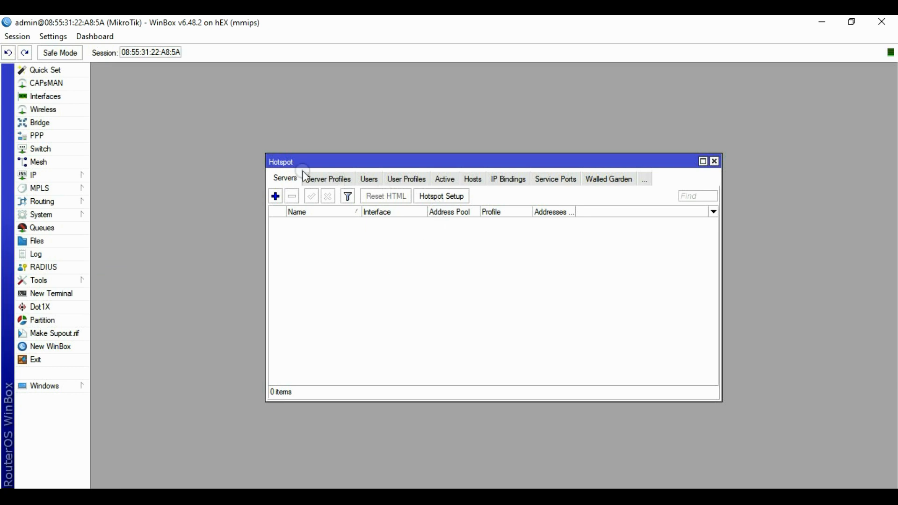
pyautogui.click(281, 178)
pyautogui.click(440, 196)
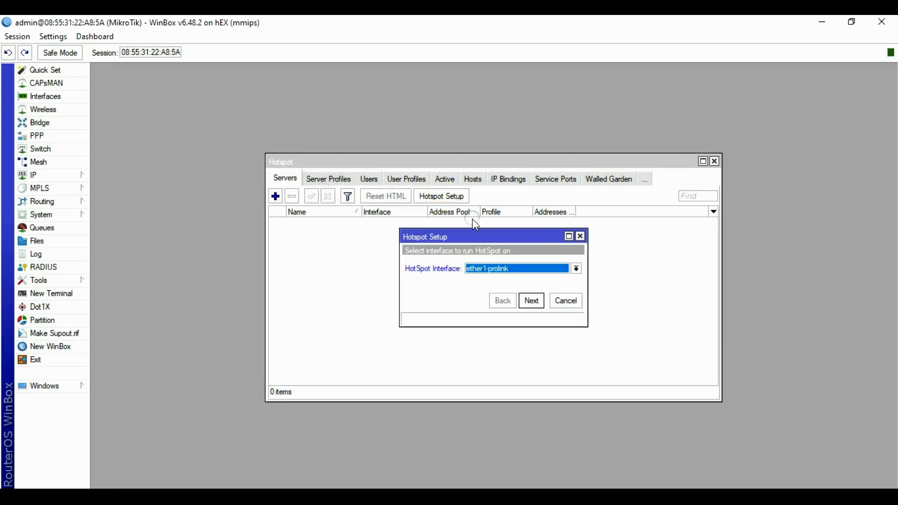
pyautogui.click(498, 263)
pyautogui.click(431, 237)
pyautogui.click(508, 269)
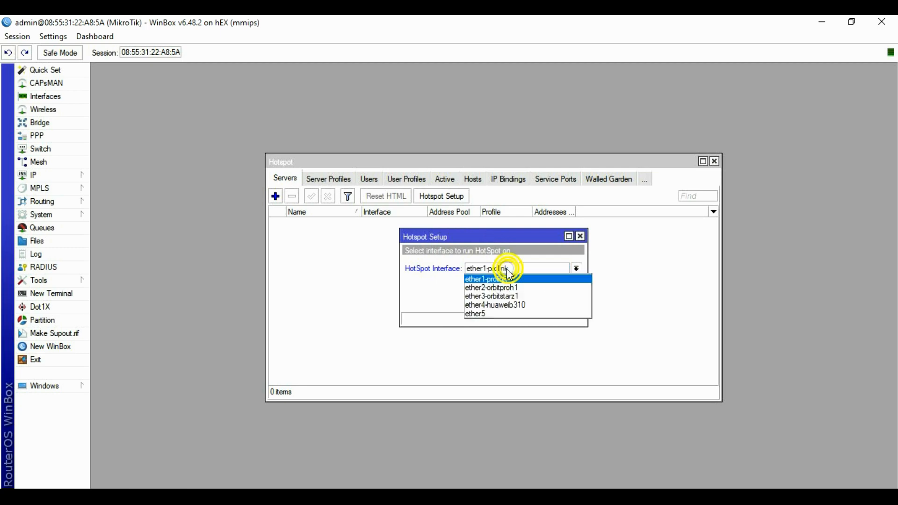
pyautogui.click(475, 314)
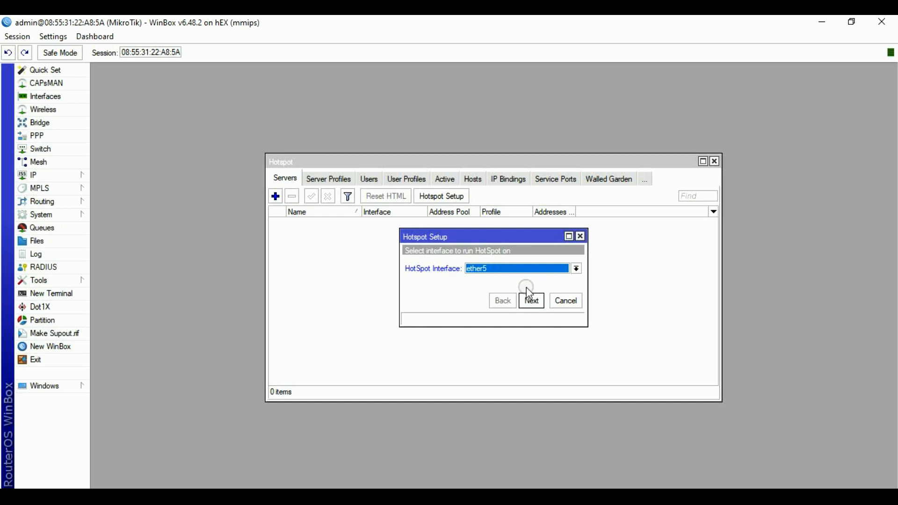
# Accept the wizard defaults, including pool 10.10.10.2-10.10.10.254, with no certificate, SMTP, DNS name or user.
pyautogui.click(531, 301)
pyautogui.click(533, 302)
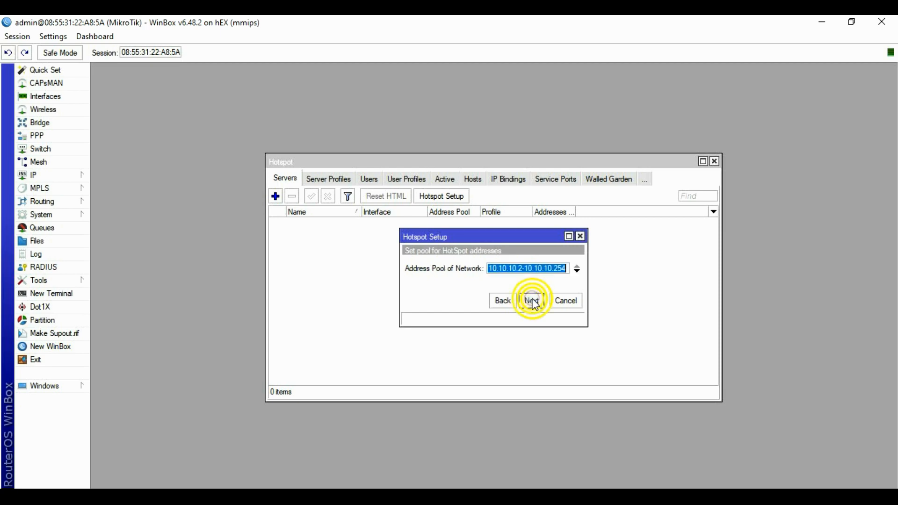
pyautogui.click(533, 302)
pyautogui.click(533, 302)
pyautogui.click(533, 302)
pyautogui.click(533, 301)
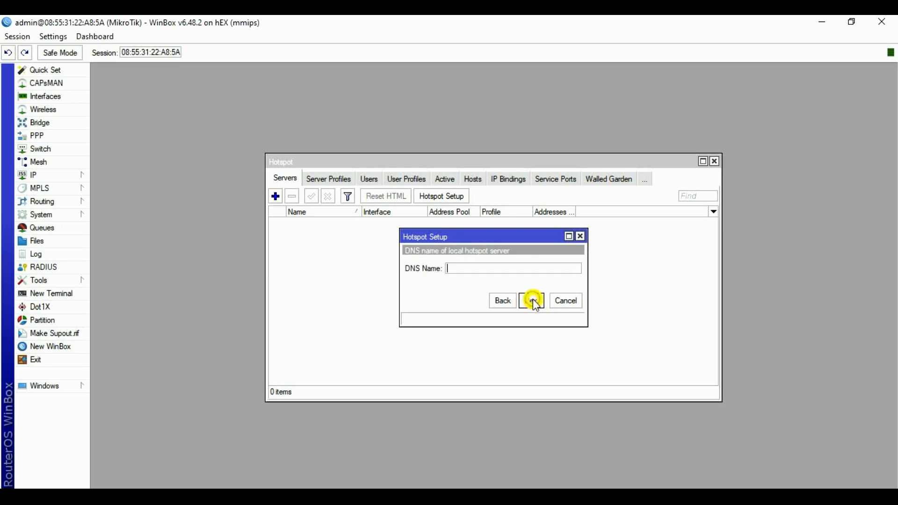
pyautogui.click(532, 301)
pyautogui.click(533, 302)
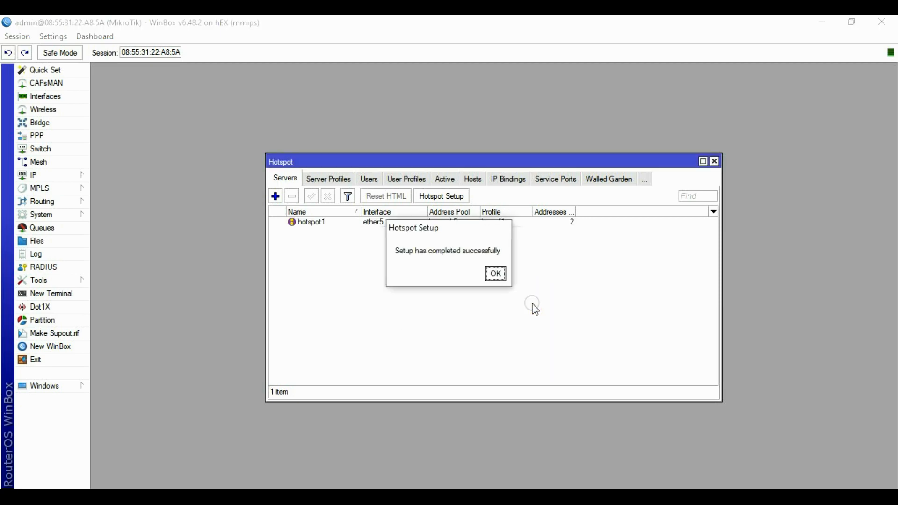
pyautogui.click(504, 275)
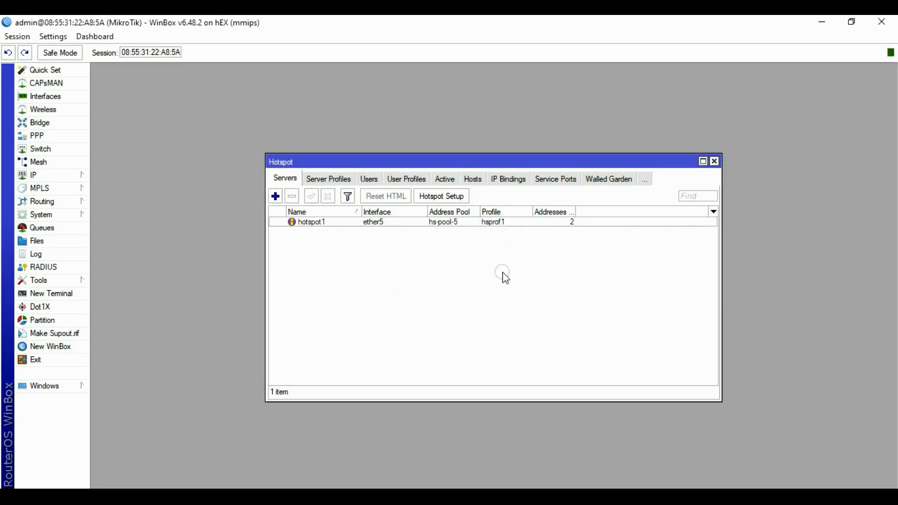
# In the hotspot Users list, add the first new user with a password.
pyautogui.click(369, 180)
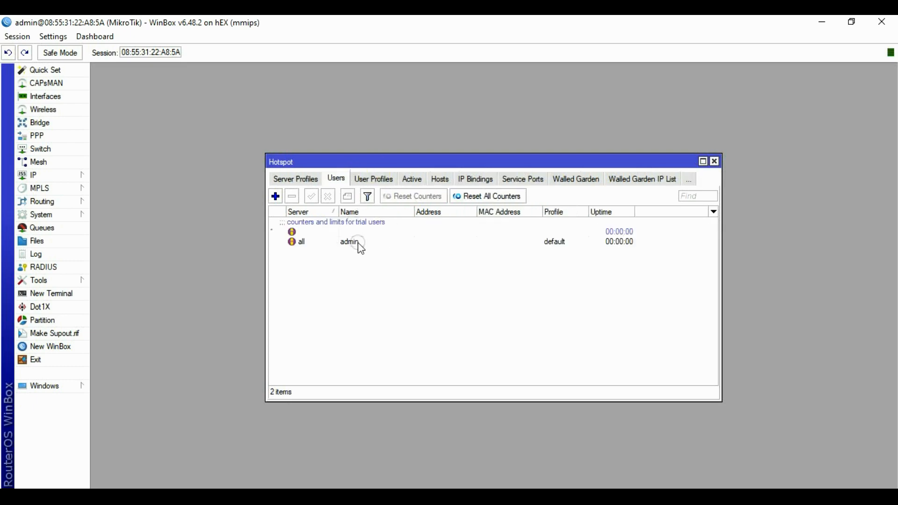
pyautogui.click(361, 245)
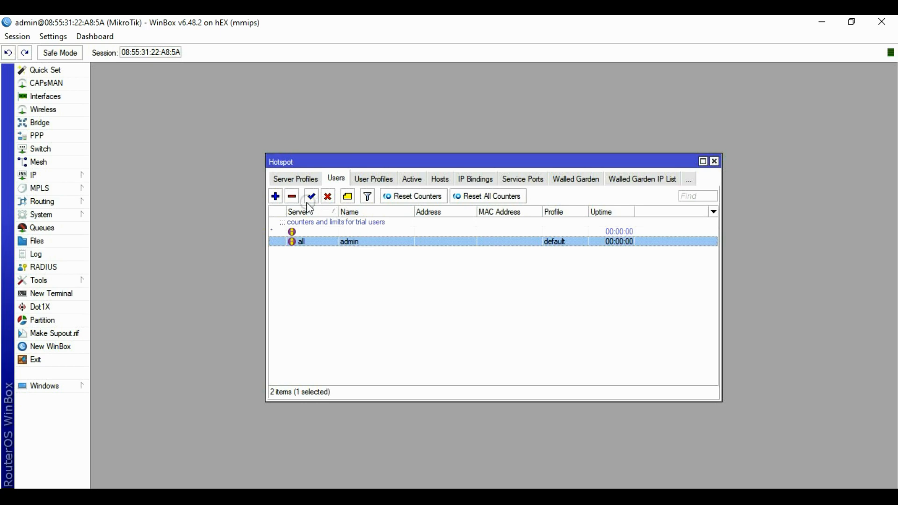
pyautogui.click(275, 196)
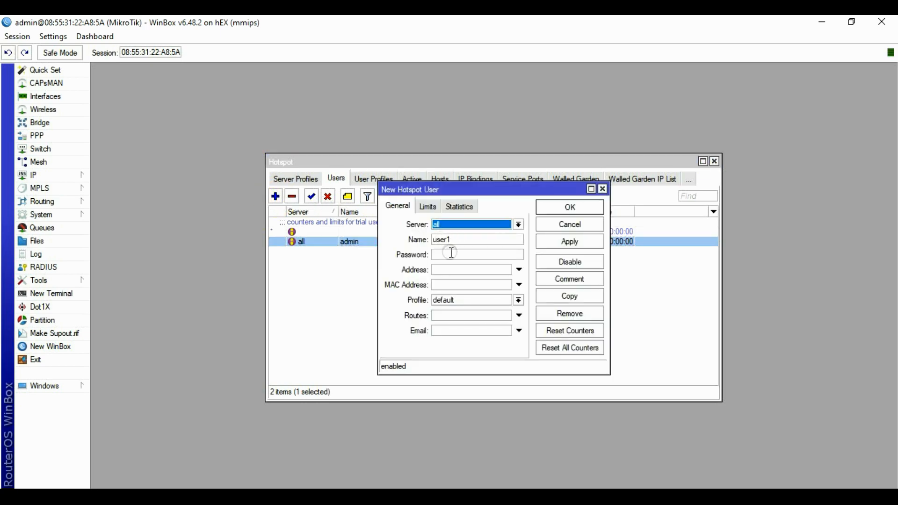
pyautogui.click(451, 256)
pyautogui.write('1')
pyautogui.click(570, 241)
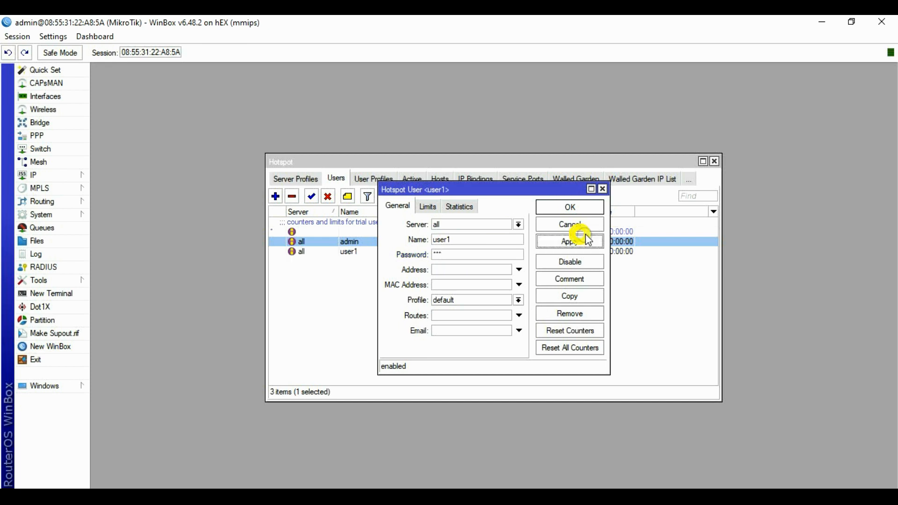
pyautogui.click(570, 207)
# Add the second and third hotspot users, each with a password.
pyautogui.click(279, 201)
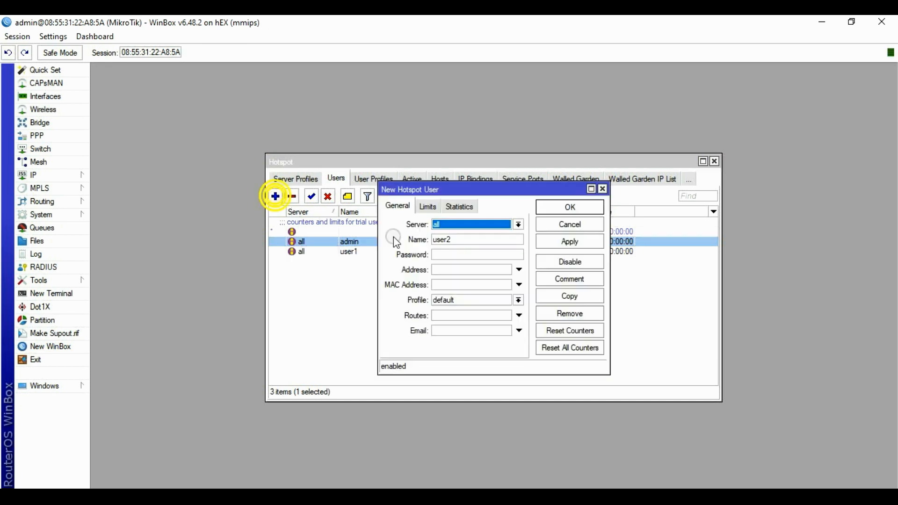
pyautogui.click(445, 253)
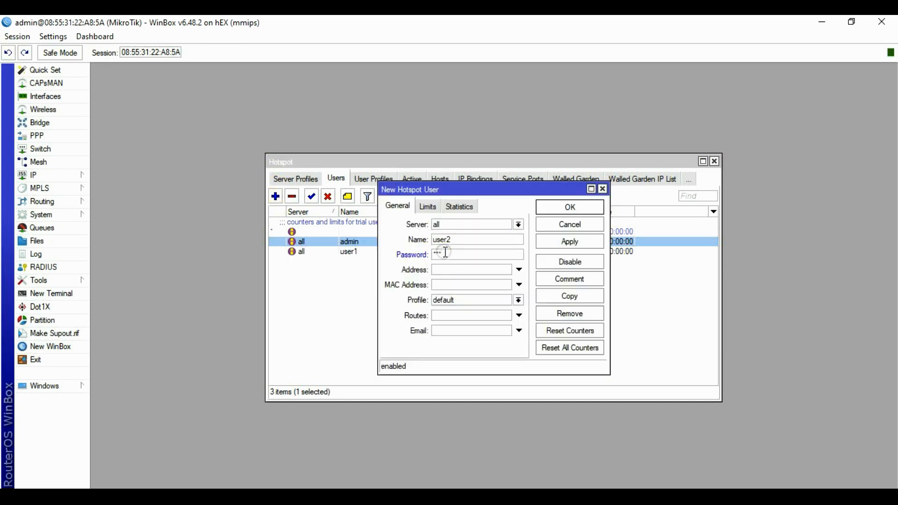
pyautogui.click(570, 241)
pyautogui.click(570, 207)
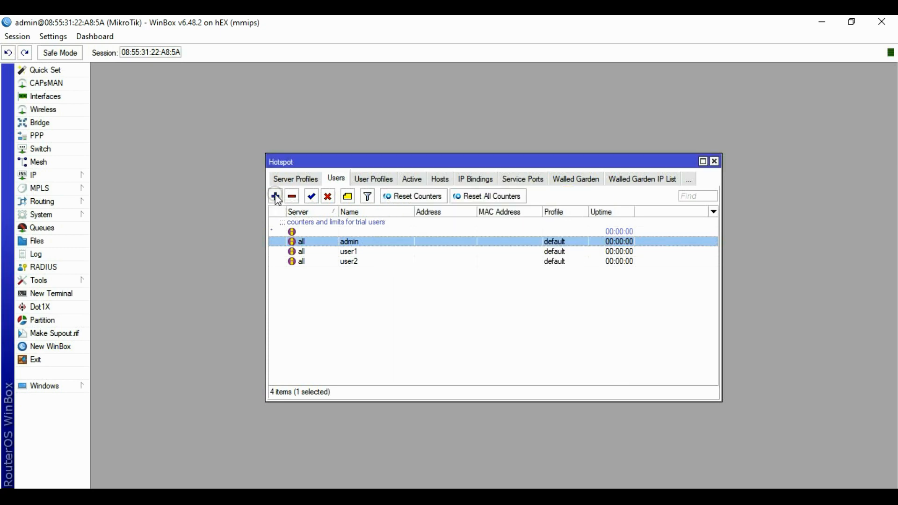
pyautogui.click(277, 199)
pyautogui.click(440, 253)
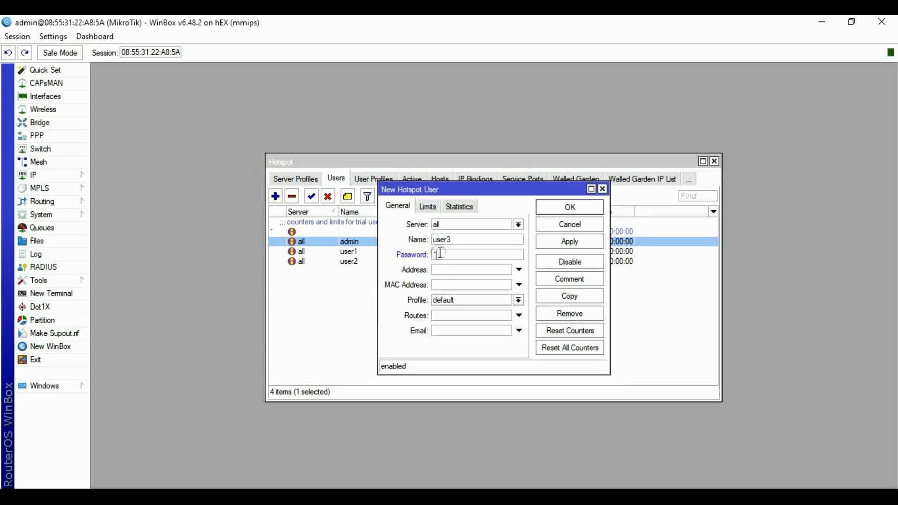
pyautogui.click(570, 242)
pyautogui.click(570, 207)
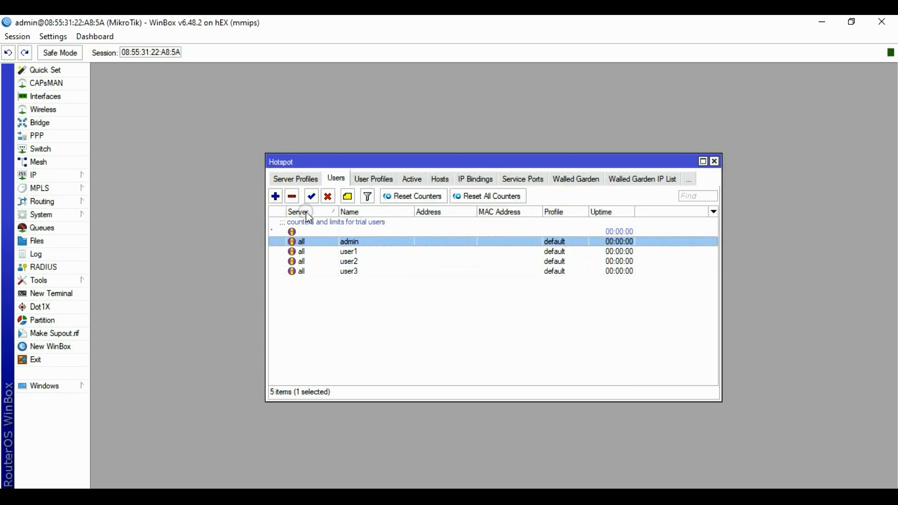
# Add the fourth hotspot user with a password and close the Hotspot window.
pyautogui.click(276, 197)
pyautogui.click(453, 255)
pyautogui.write('123')
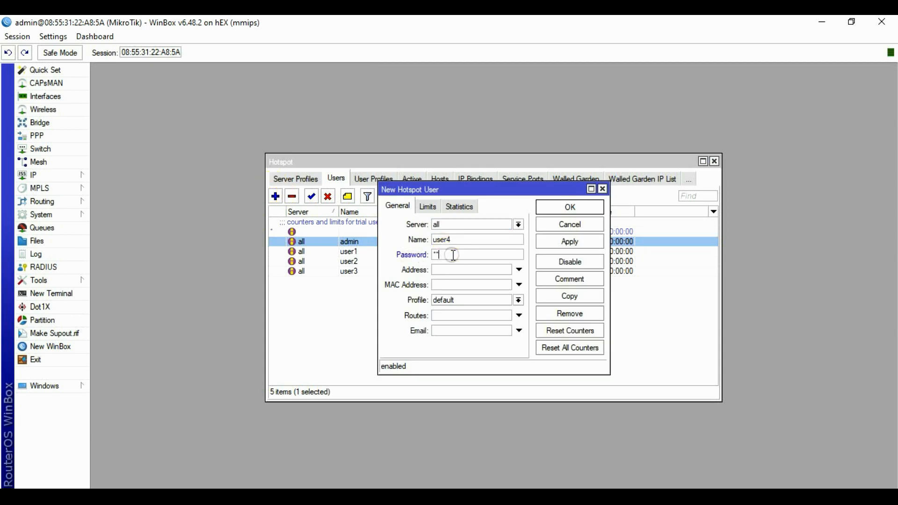
pyautogui.click(570, 241)
pyautogui.click(571, 208)
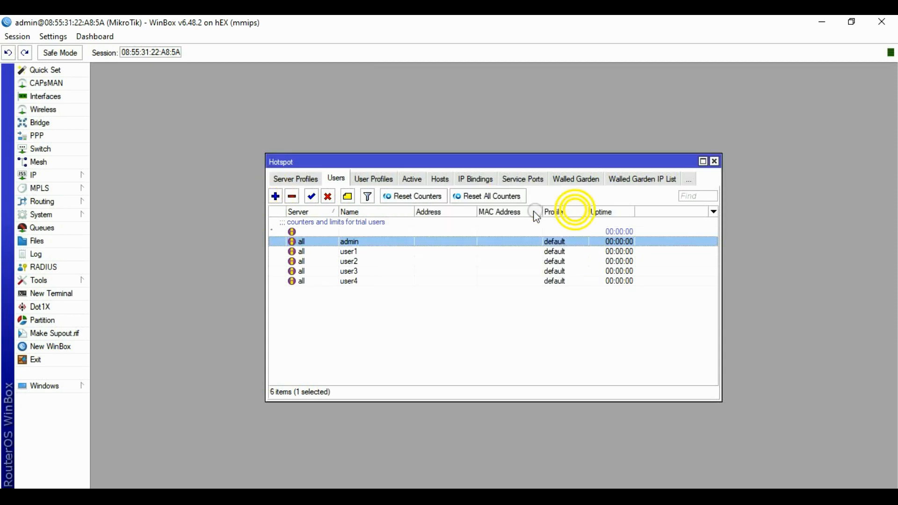
pyautogui.click(713, 161)
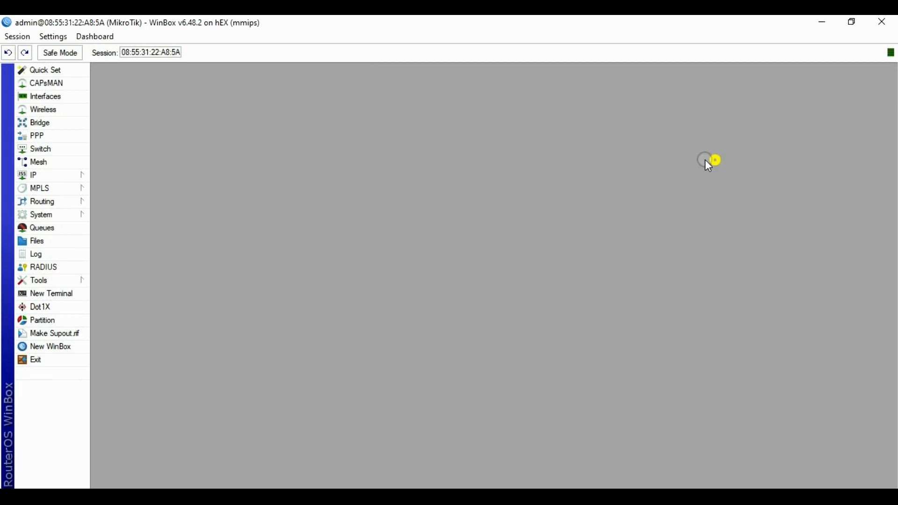
# Reboot the router from System > Reboot, confirm it, and switch to the browser.
pyautogui.click(79, 215)
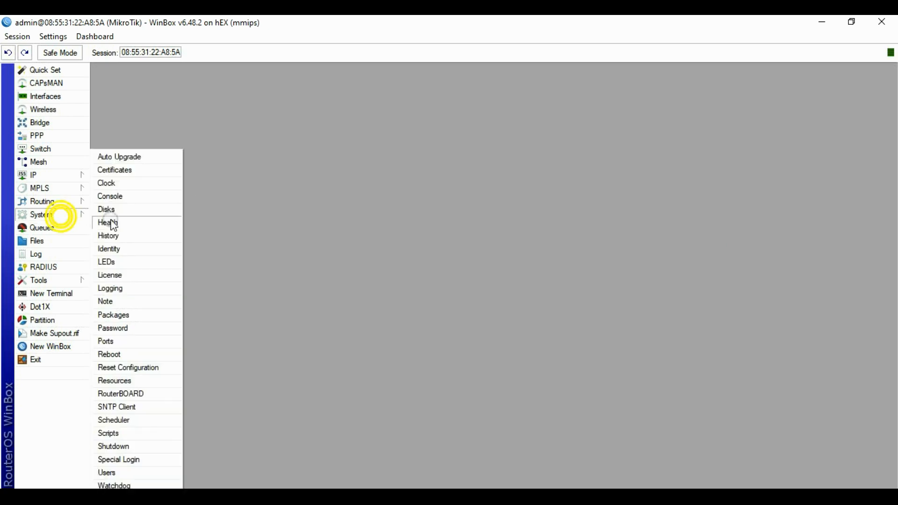
pyautogui.click(119, 354)
pyautogui.click(469, 272)
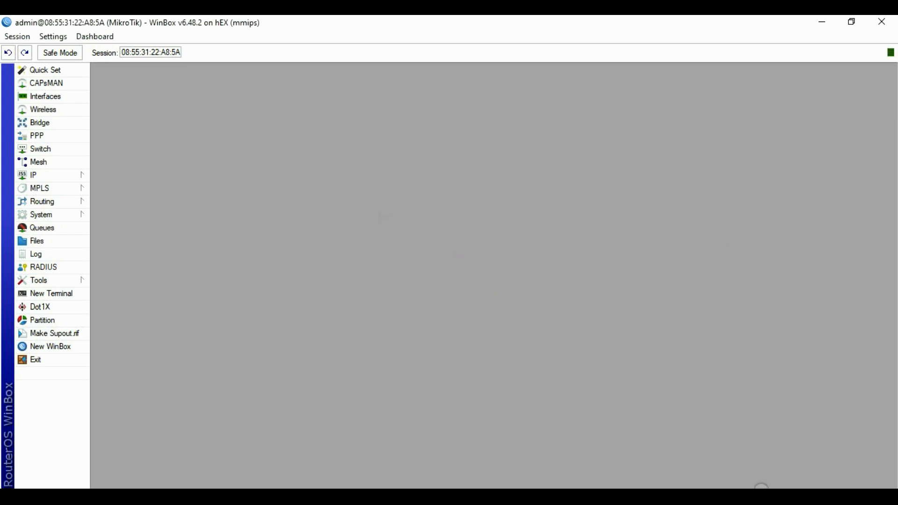
pyautogui.click(761, 495)
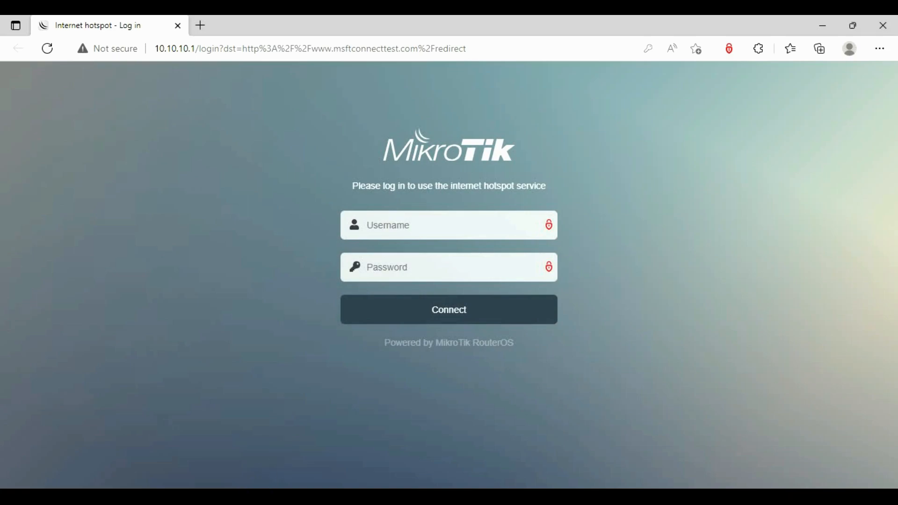
# Reconnect WinBox to the router at 10.10.10.1 and log in.
pyautogui.click(244, 496)
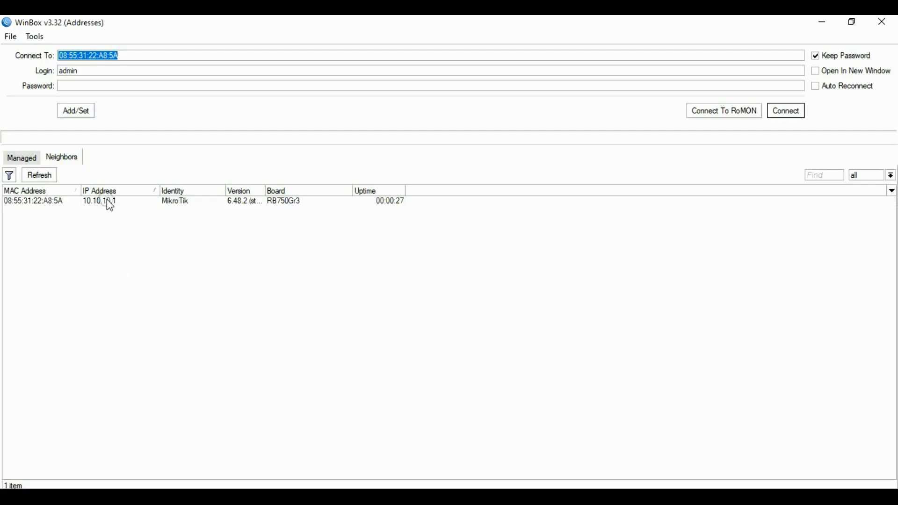
pyautogui.click(96, 206)
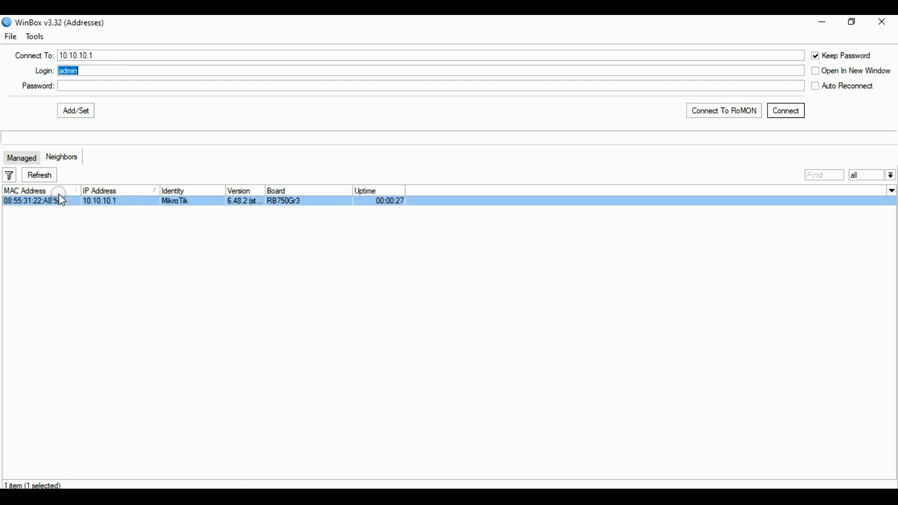
pyautogui.click(780, 112)
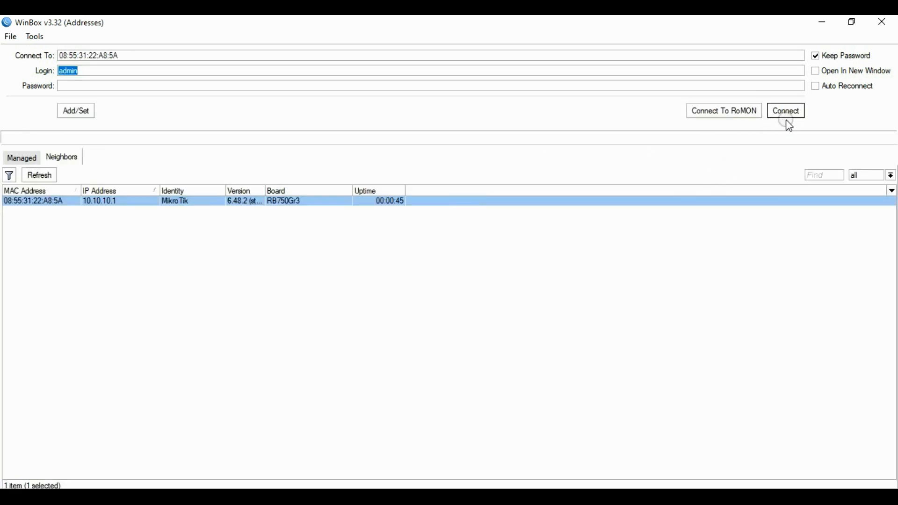
pyautogui.click(786, 119)
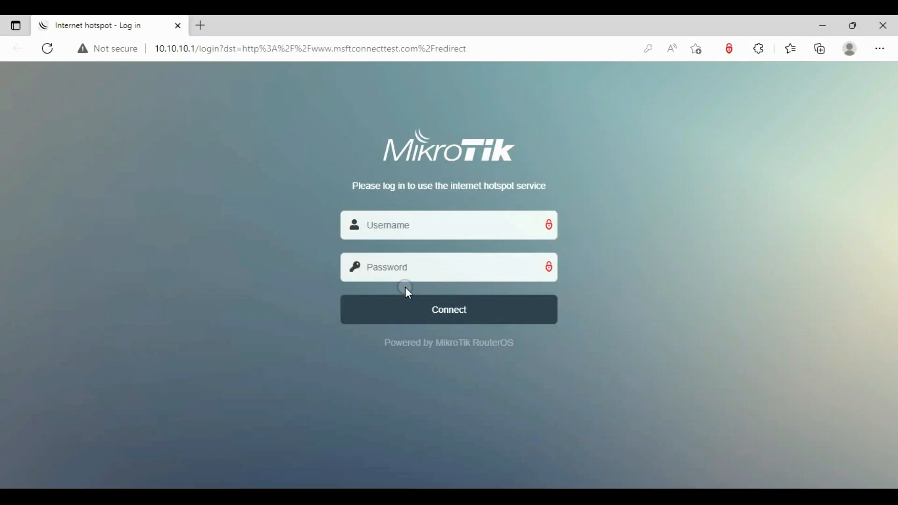
# Log in on the hotspot page with the admin username.
pyautogui.click(400, 222)
pyautogui.write('admin')
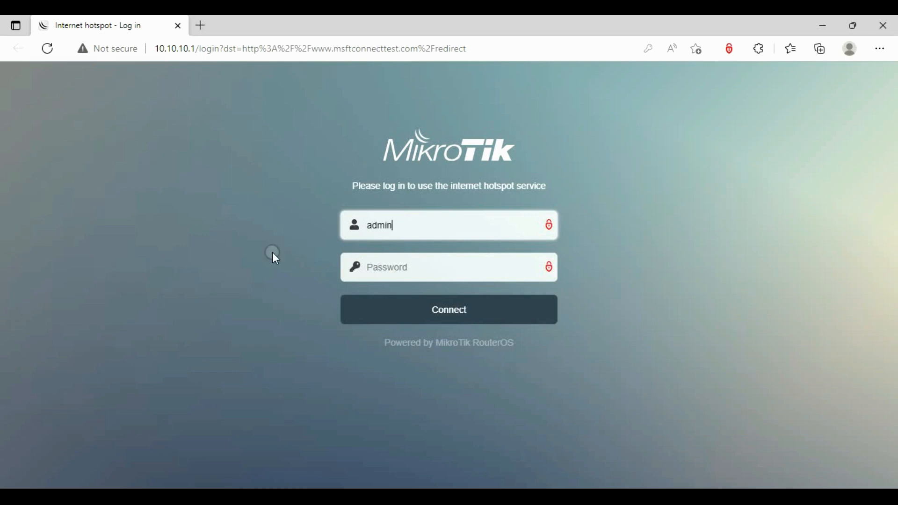
pyautogui.click(456, 310)
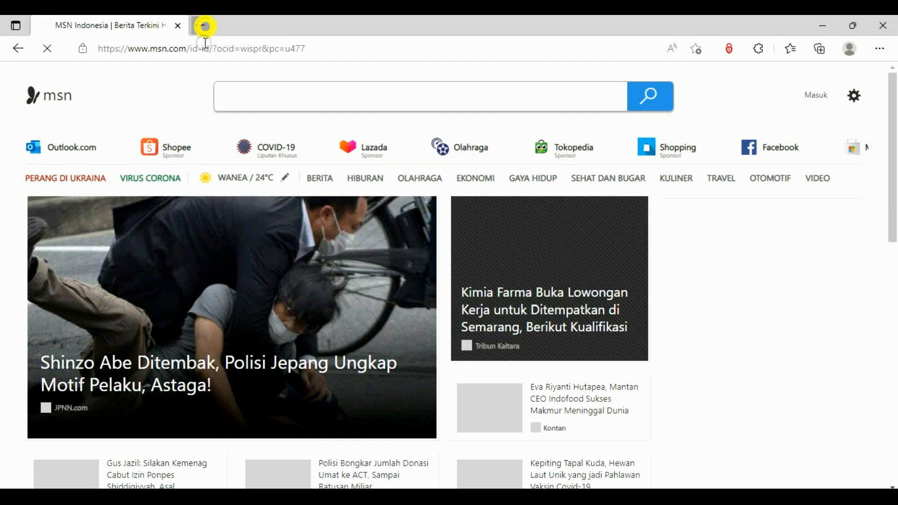
# Open a new browser tab, close the MSN tab, and return to WinBox.
pyautogui.click(206, 26)
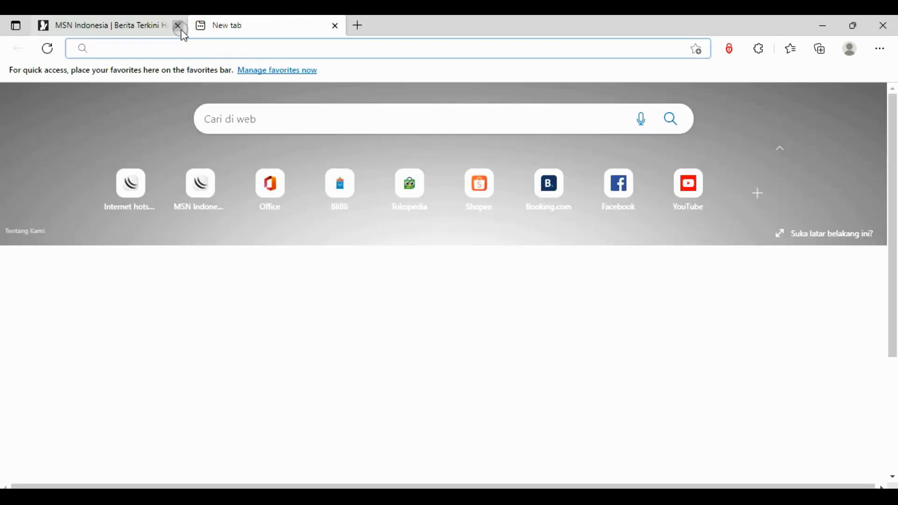
pyautogui.click(177, 26)
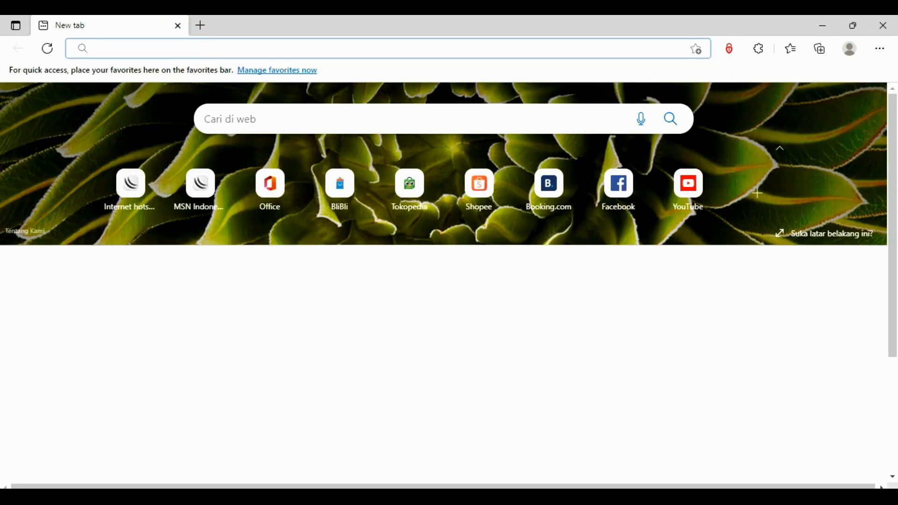
pyautogui.hotkey('alt', 'Tab')
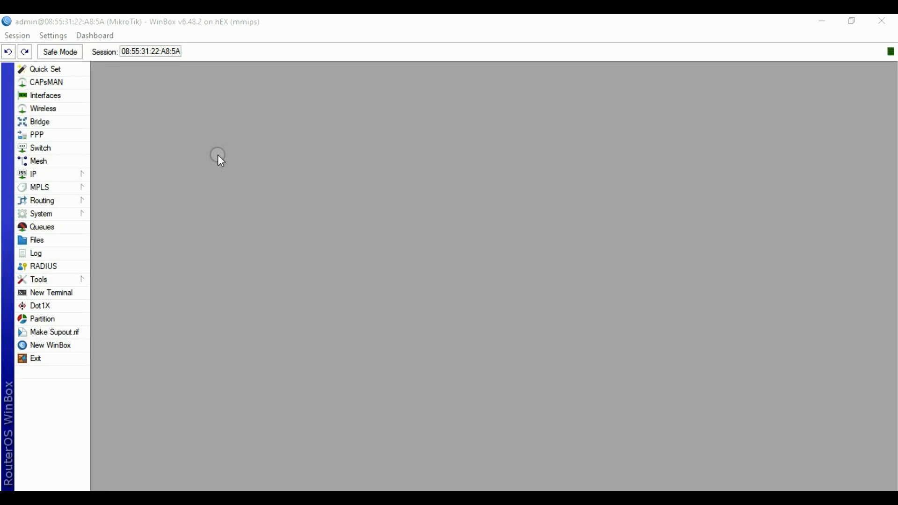
# Open IP > Firewall on its Address Lists section.
pyautogui.click(47, 173)
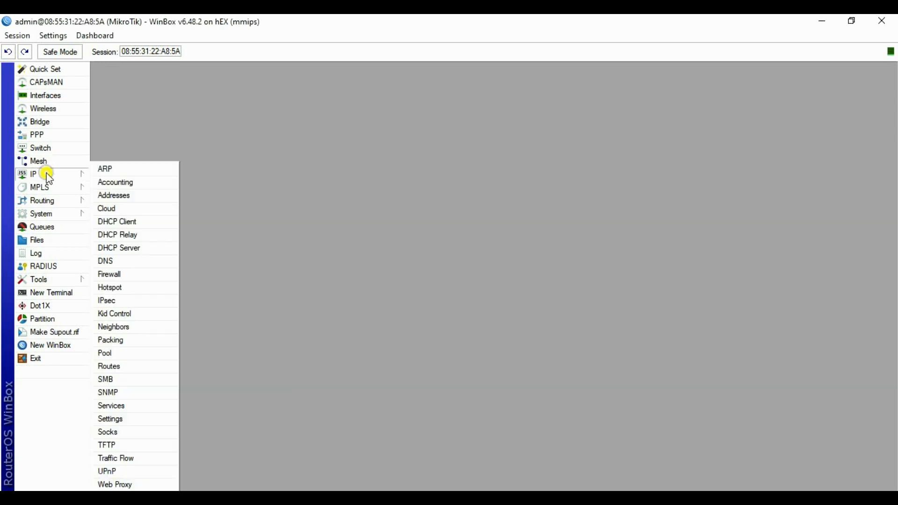
pyautogui.click(117, 277)
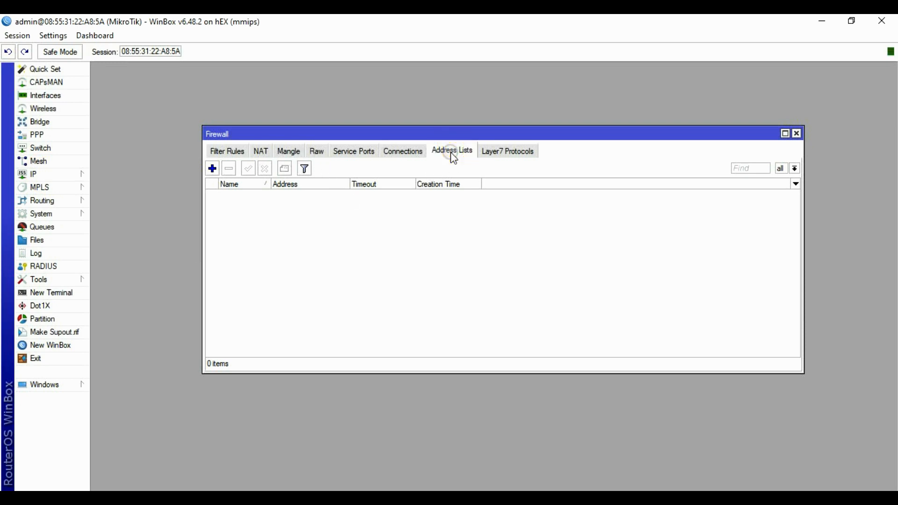
# Add a USER address list entry for 192.168.1.0/24.
pyautogui.click(212, 169)
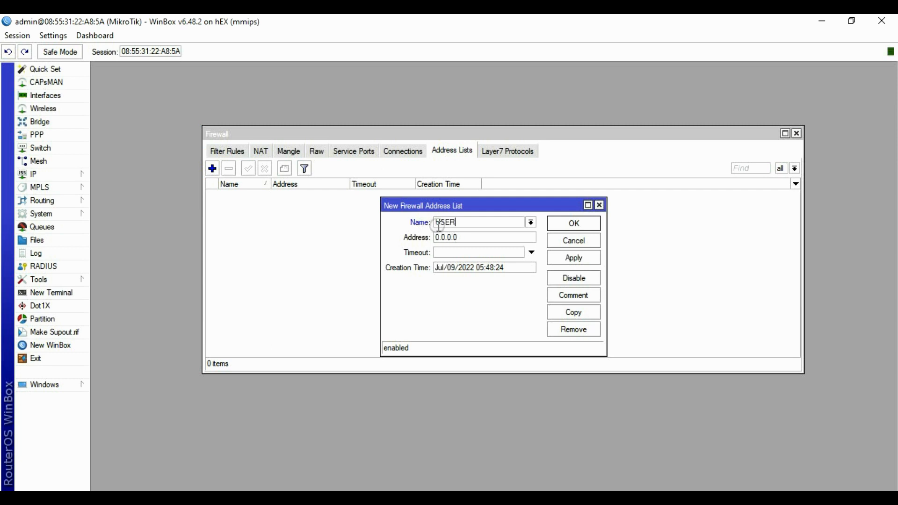
pyautogui.click(476, 238)
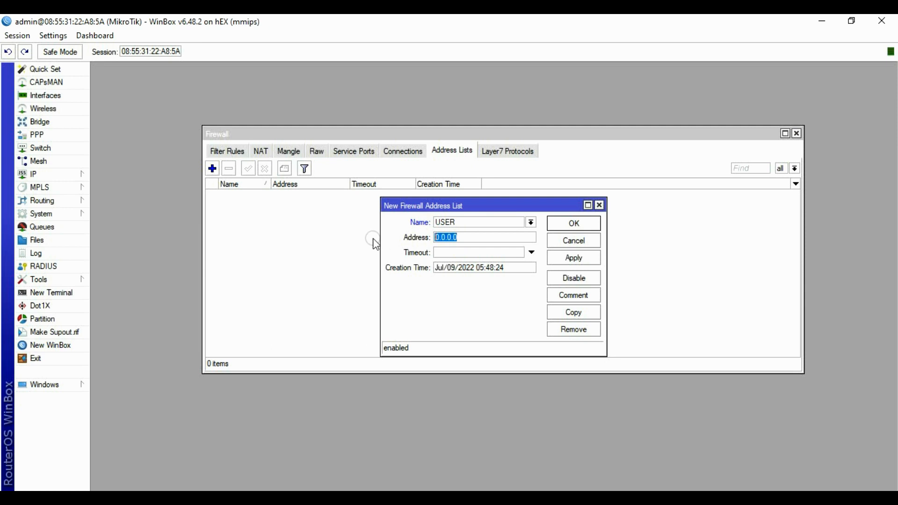
pyautogui.write('192.168.1.0/24')
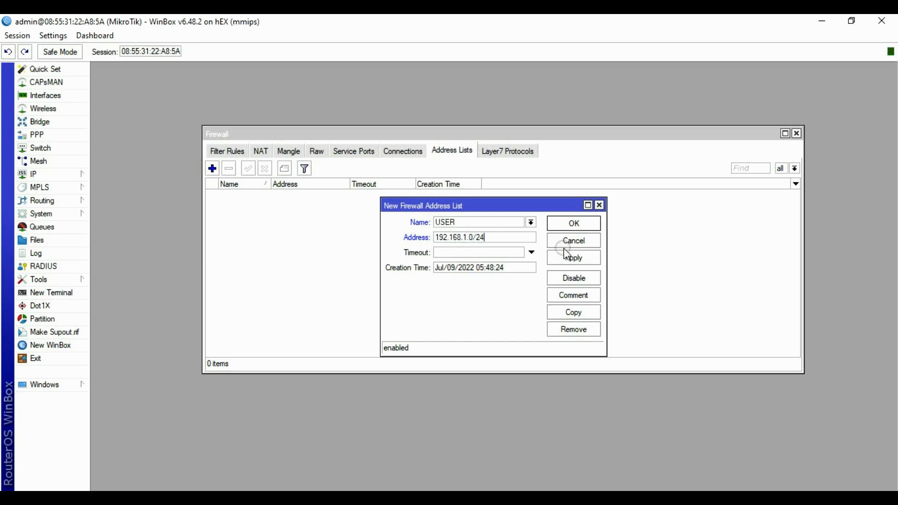
pyautogui.click(580, 257)
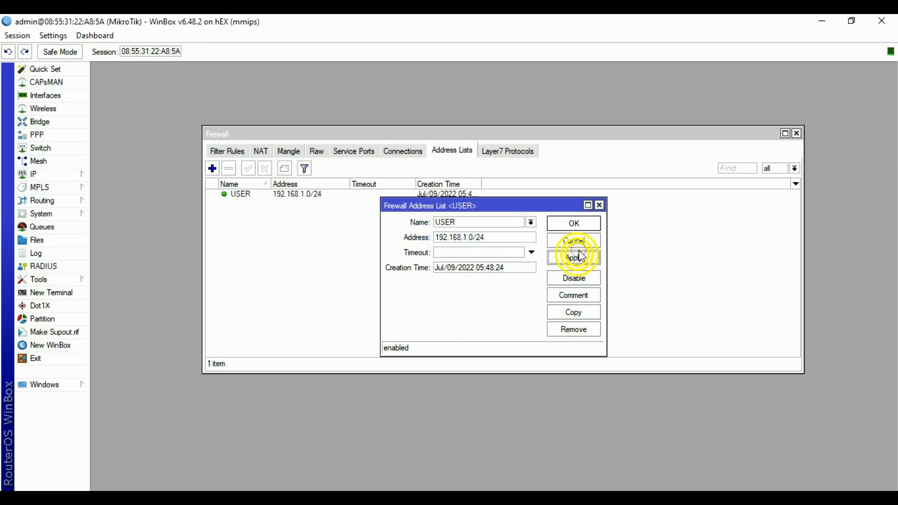
# Copy the entry to add 192.168.8.0/24 and 192.168.10.0/24 to USER.
pyautogui.click(573, 312)
pyautogui.moveTo(491, 230); pyautogui.dragTo(339, 216)
pyautogui.click(359, 238)
pyautogui.press('BackSpace')
pyautogui.press('BackSpace')
pyautogui.press('BackSpace')
pyautogui.press('BackSpace')
pyautogui.press('BackSpace')
pyautogui.press('BackSpace')
pyautogui.write('8.1')
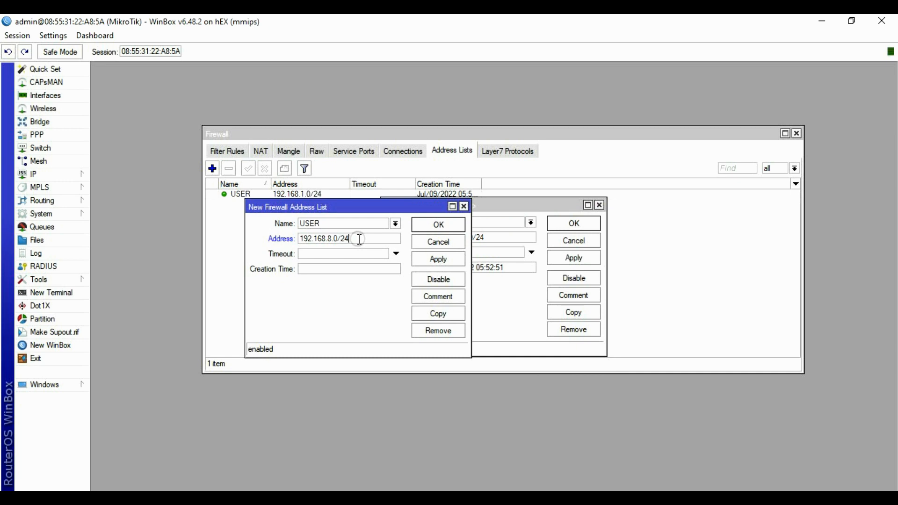
pyautogui.click(438, 258)
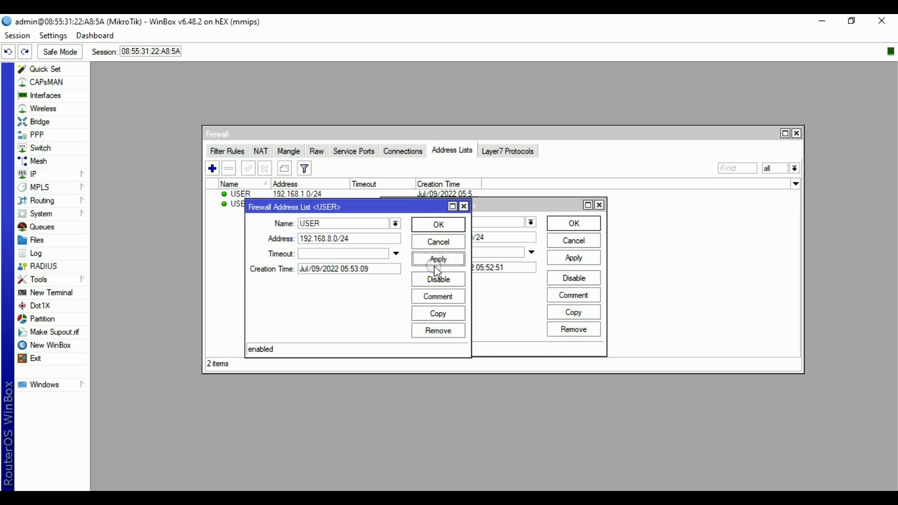
pyautogui.click(433, 311)
pyautogui.click(508, 252)
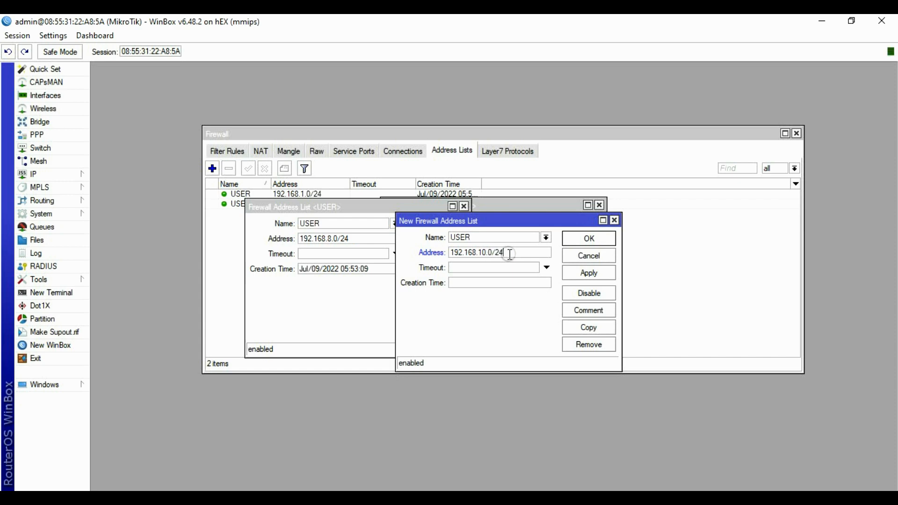
pyautogui.click(589, 273)
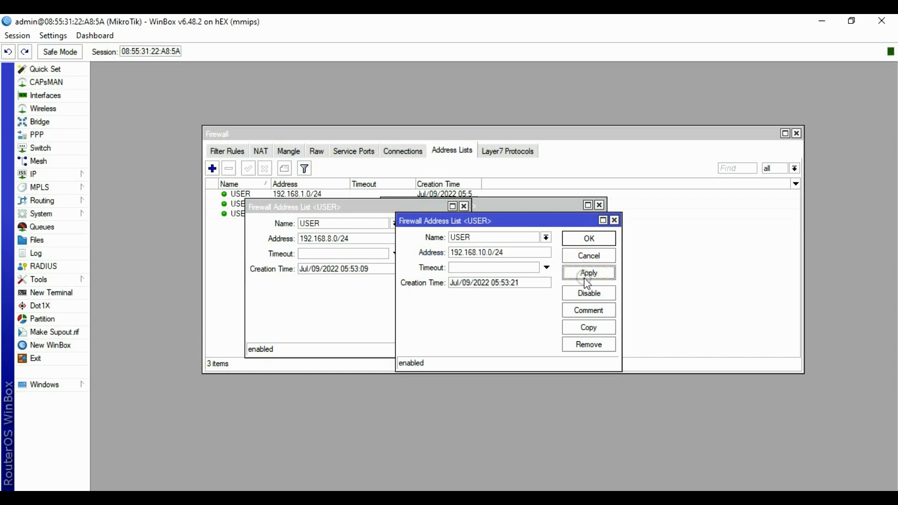
# Copy the last entry to add 192.168.20.0/24 to the USER list.
pyautogui.click(589, 325)
pyautogui.moveTo(525, 238); pyautogui.dragTo(629, 235)
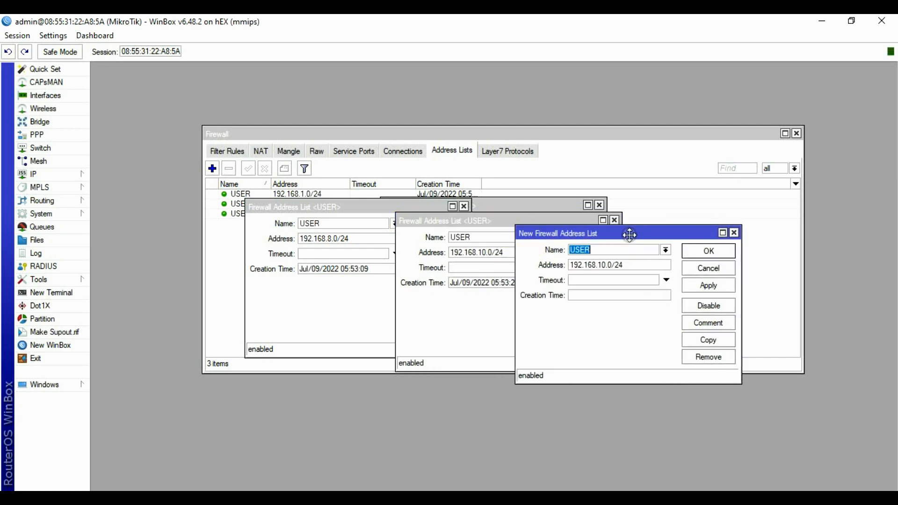
pyautogui.click(634, 265)
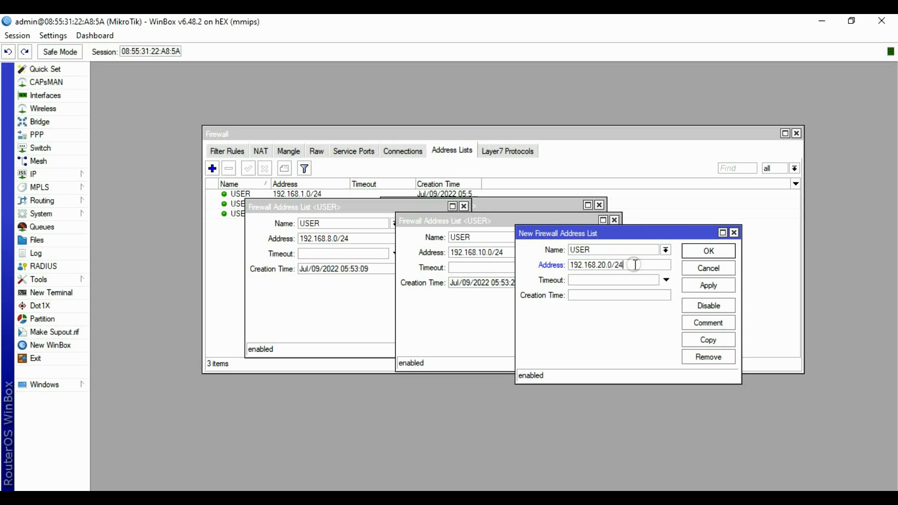
pyautogui.click(706, 285)
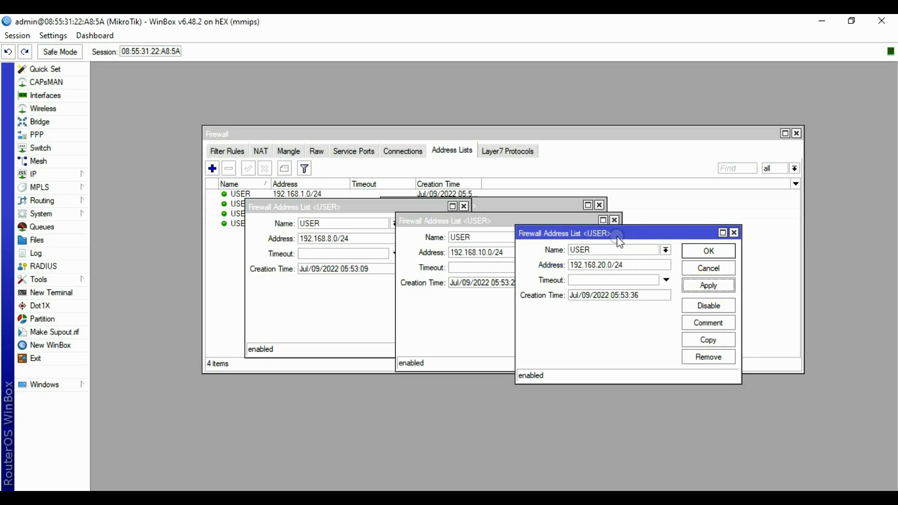
pyautogui.moveTo(616, 237); pyautogui.dragTo(629, 179)
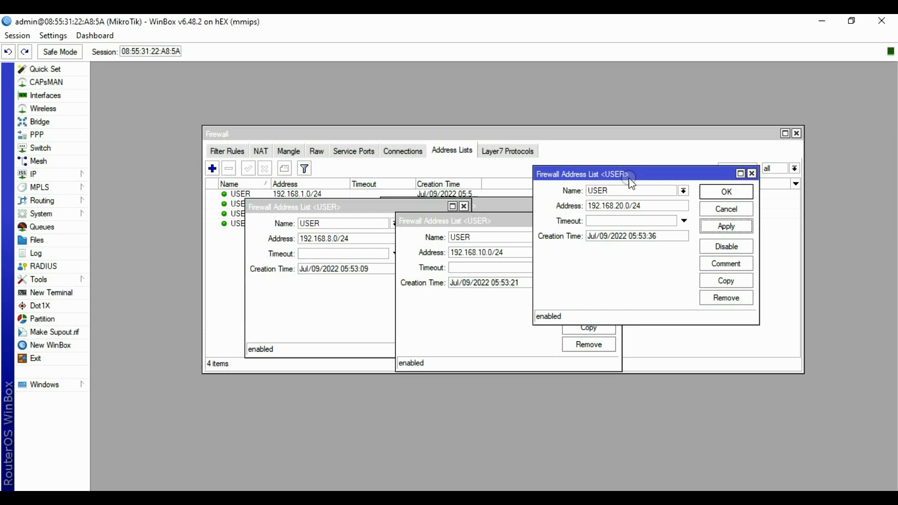
# Copy again to add 10.10.10.0/24 to the USER list.
pyautogui.click(726, 280)
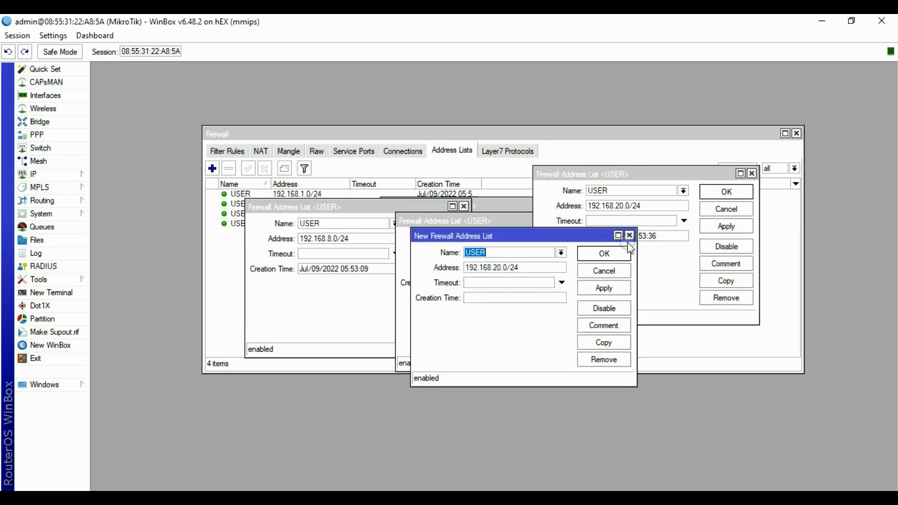
pyautogui.moveTo(549, 235); pyautogui.dragTo(603, 233)
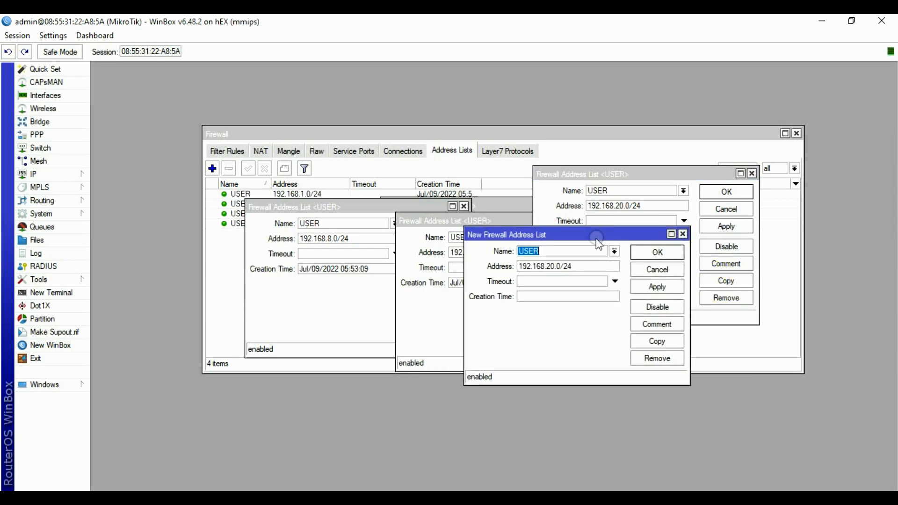
pyautogui.tripleClick(569, 268)
pyautogui.write('10.10.10.0/24')
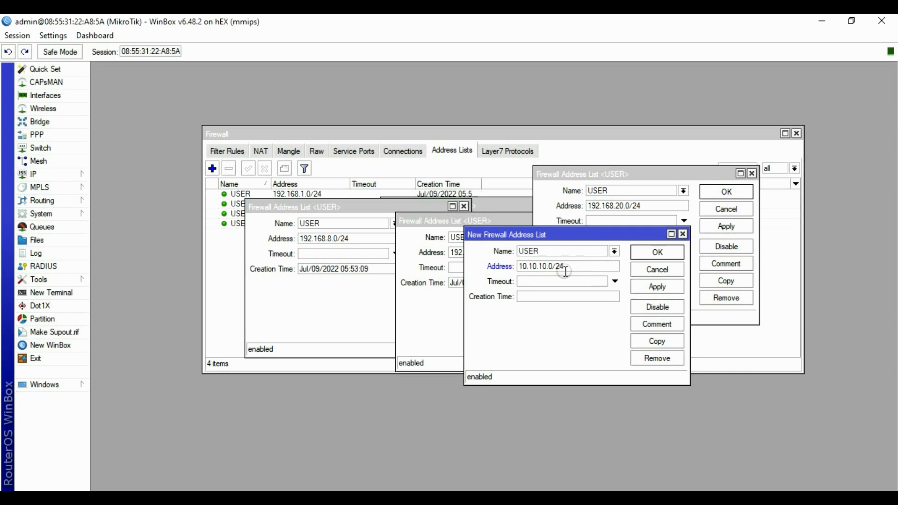
pyautogui.click(658, 286)
pyautogui.click(658, 252)
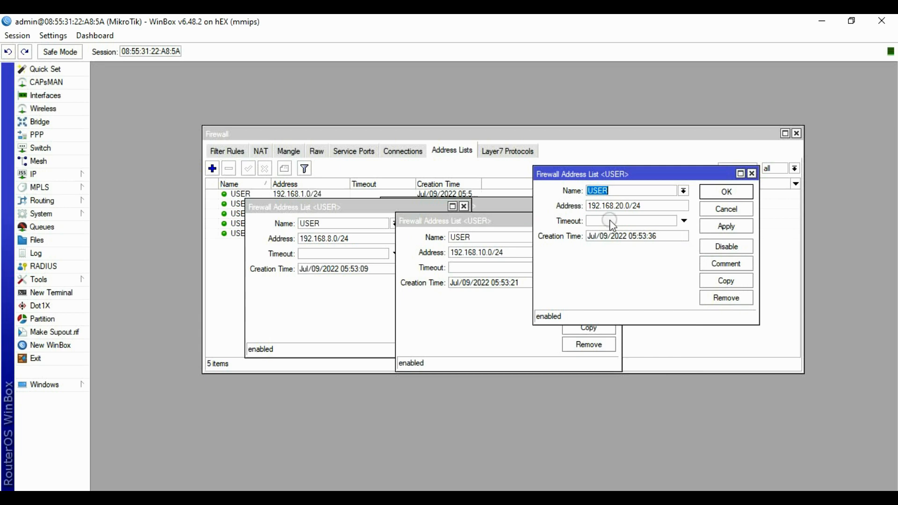
# Close all remaining entry windows and review the five USER entries in the list.
pyautogui.click(727, 192)
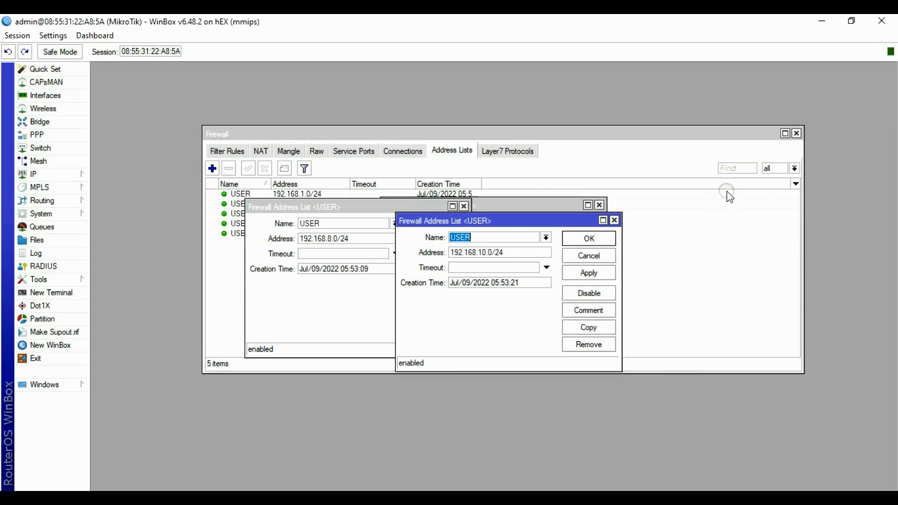
pyautogui.click(590, 238)
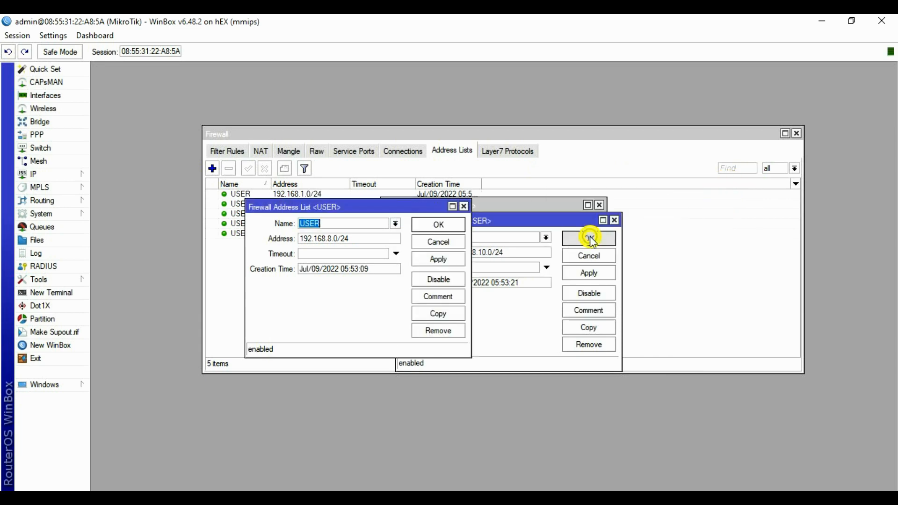
pyautogui.click(439, 224)
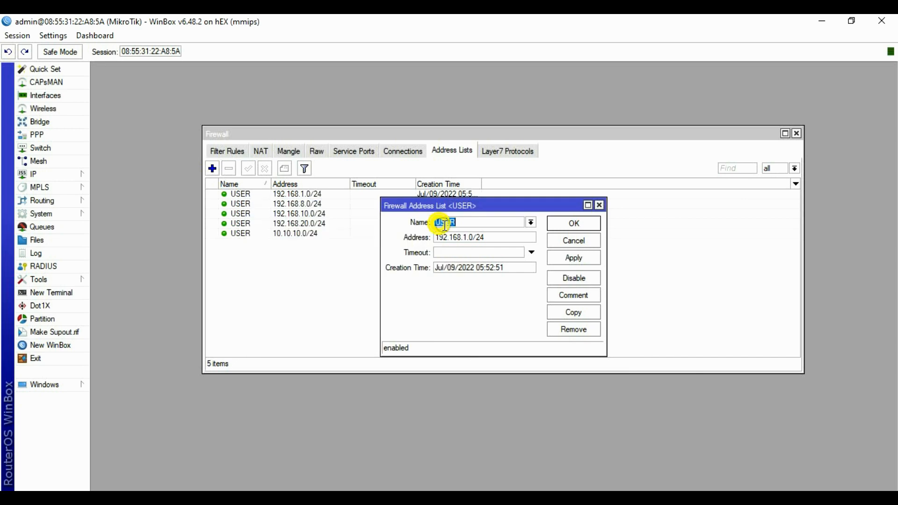
pyautogui.click(571, 225)
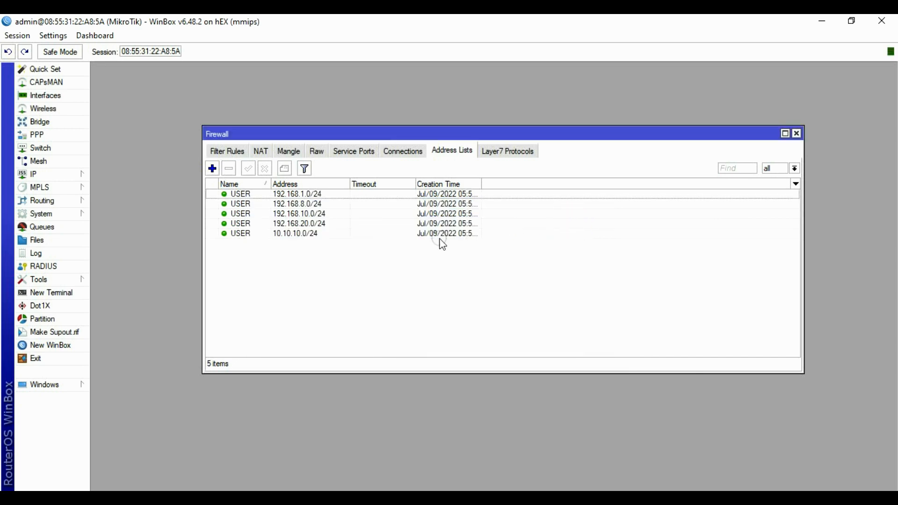
pyautogui.click(290, 224)
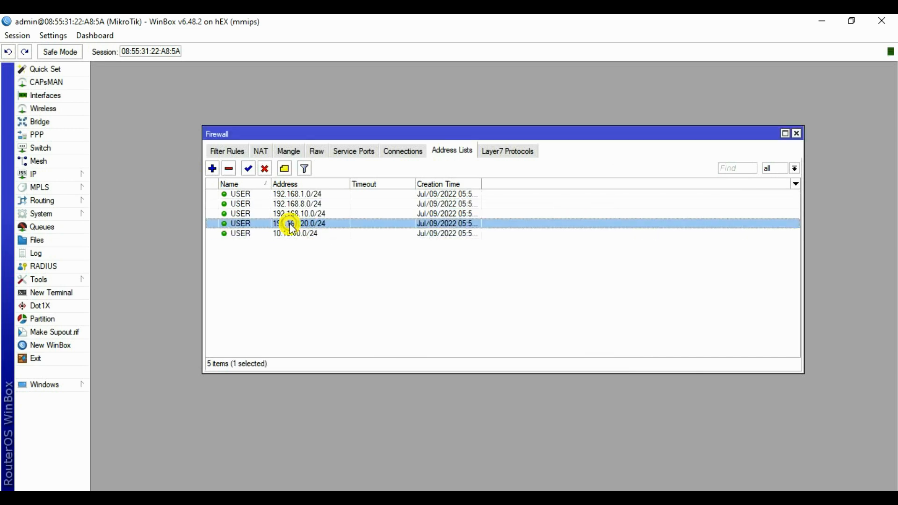
pyautogui.click(292, 214)
pyautogui.click(297, 205)
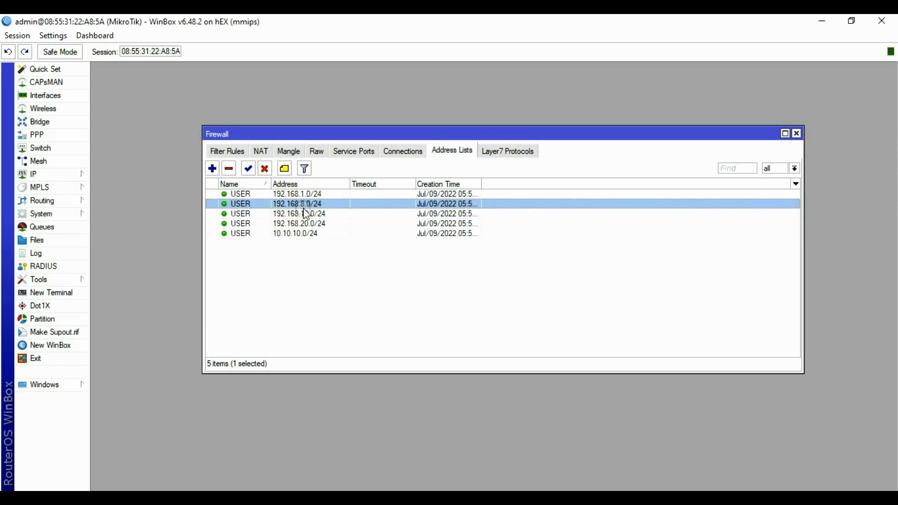
pyautogui.click(292, 194)
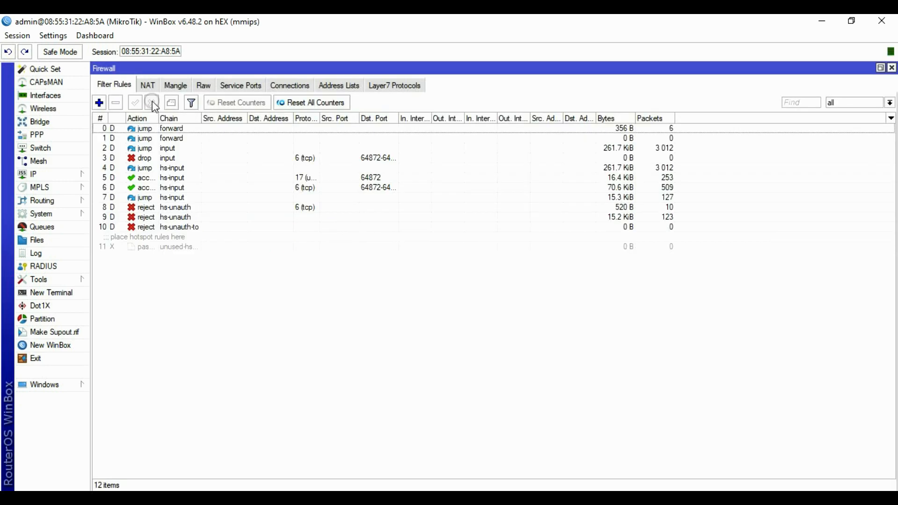
# Add a prerouting mangle rule with Dst. Address List USER and action accept.
pyautogui.click(175, 86)
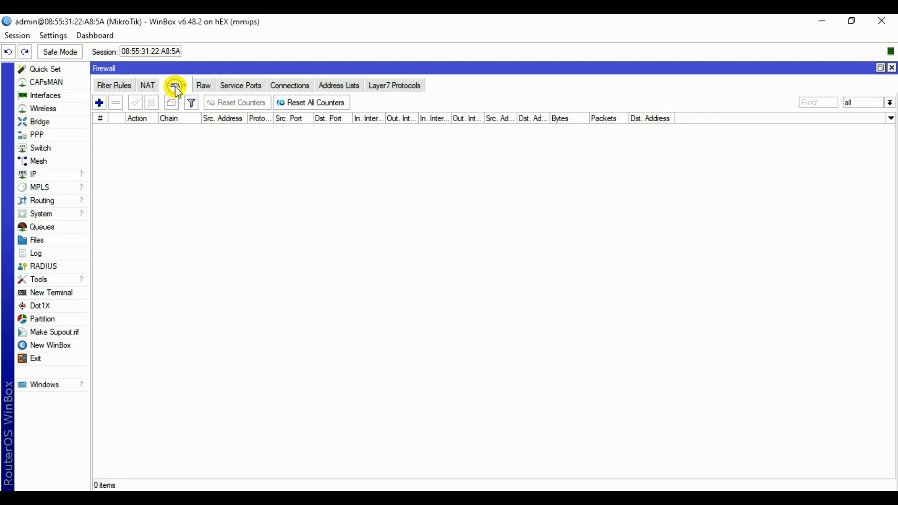
pyautogui.click(99, 102)
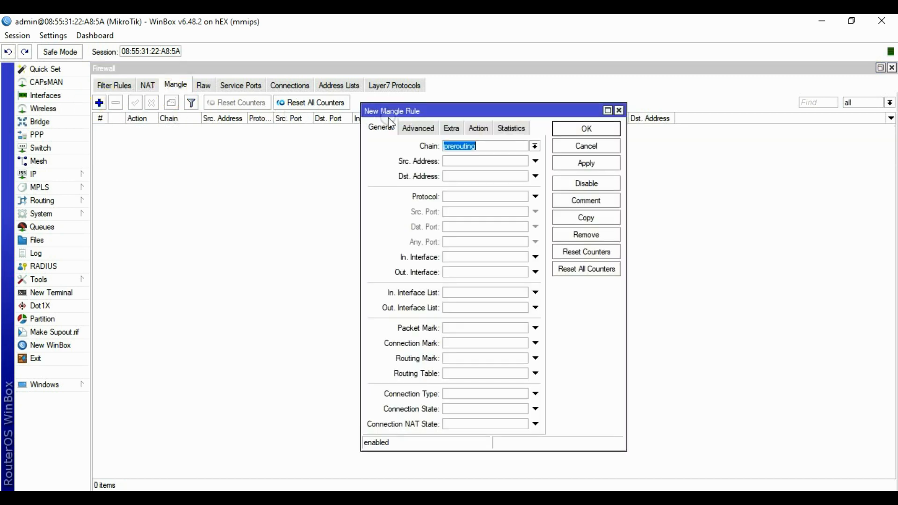
pyautogui.click(465, 150)
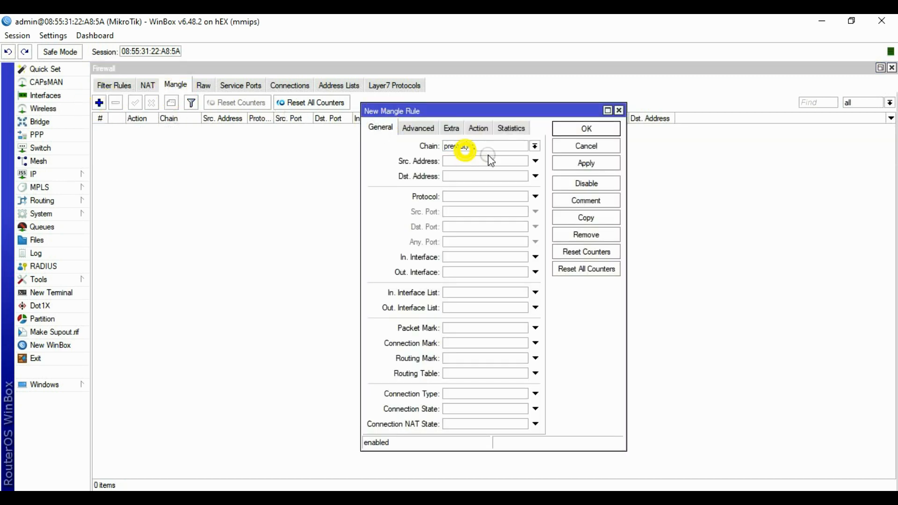
pyautogui.click(417, 128)
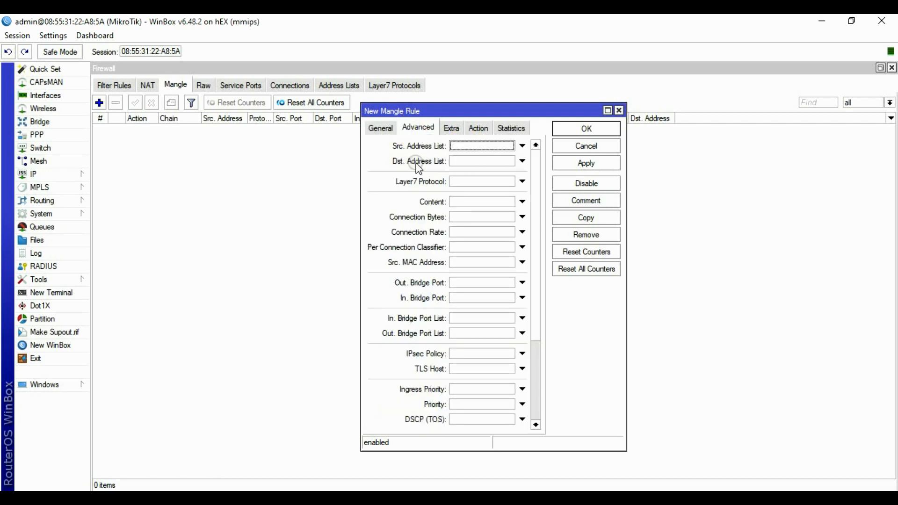
pyautogui.click(455, 162)
pyautogui.click(509, 161)
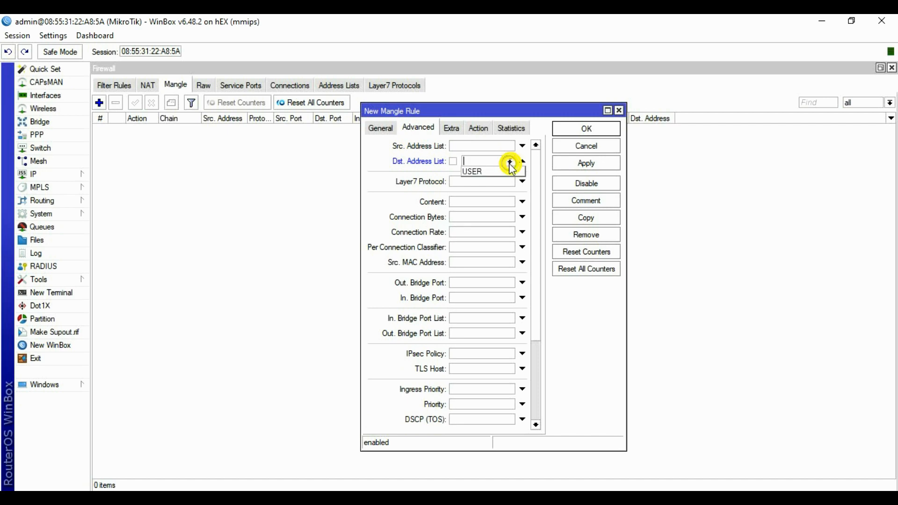
pyautogui.click(484, 172)
pyautogui.click(478, 128)
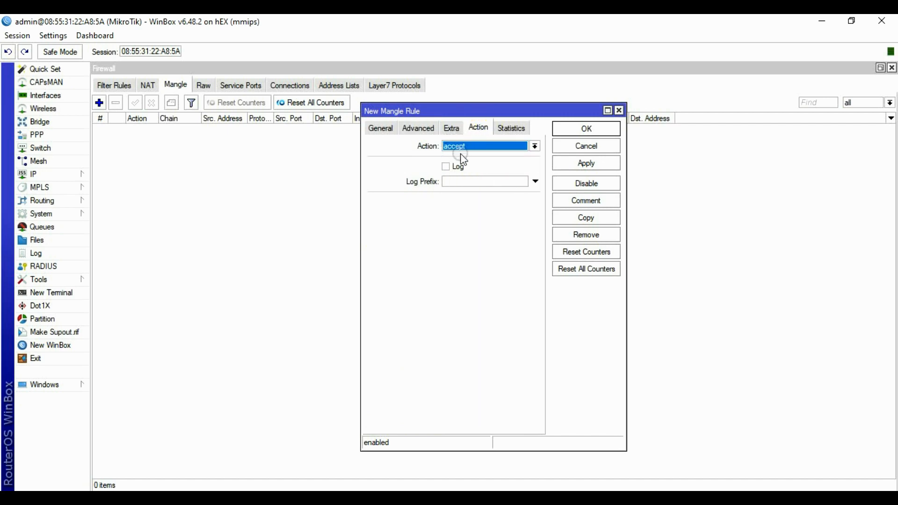
pyautogui.click(585, 163)
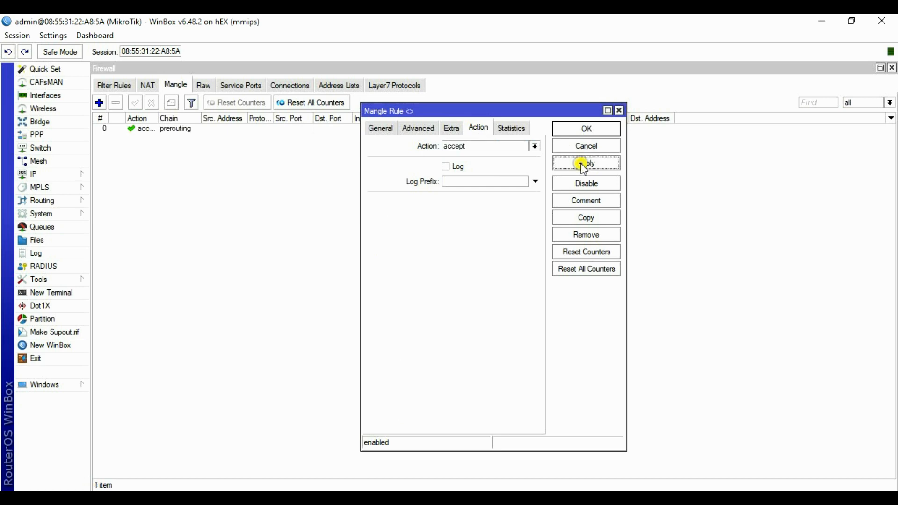
pyautogui.click(588, 133)
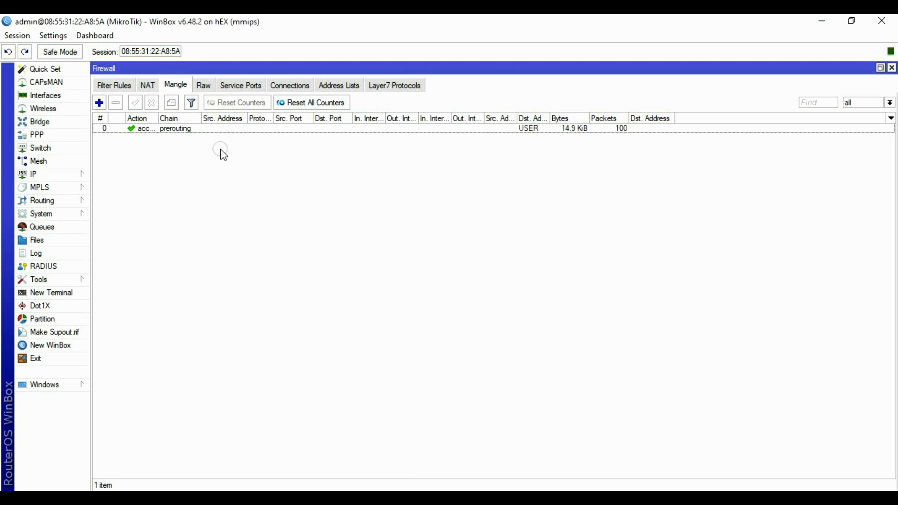
# Create a new mangle rule in the input chain matching in-interface ether1-prolink.
pyautogui.click(99, 102)
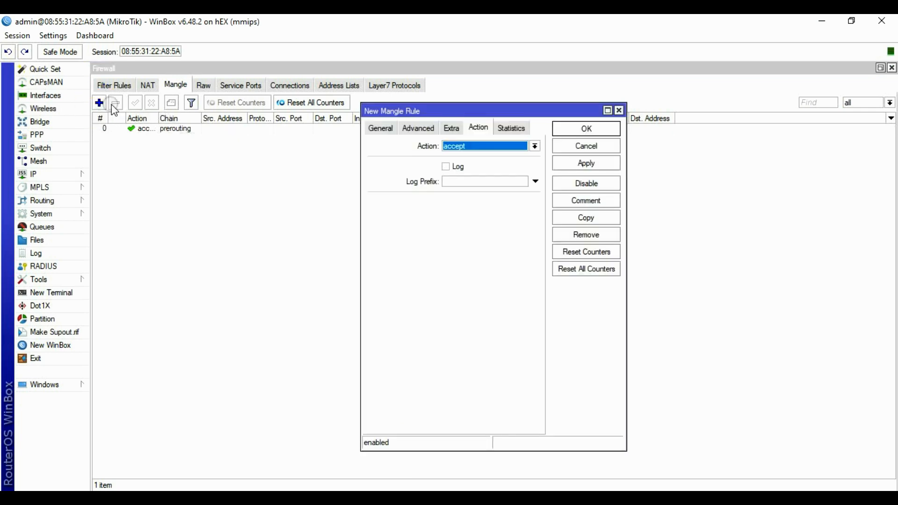
pyautogui.click(382, 129)
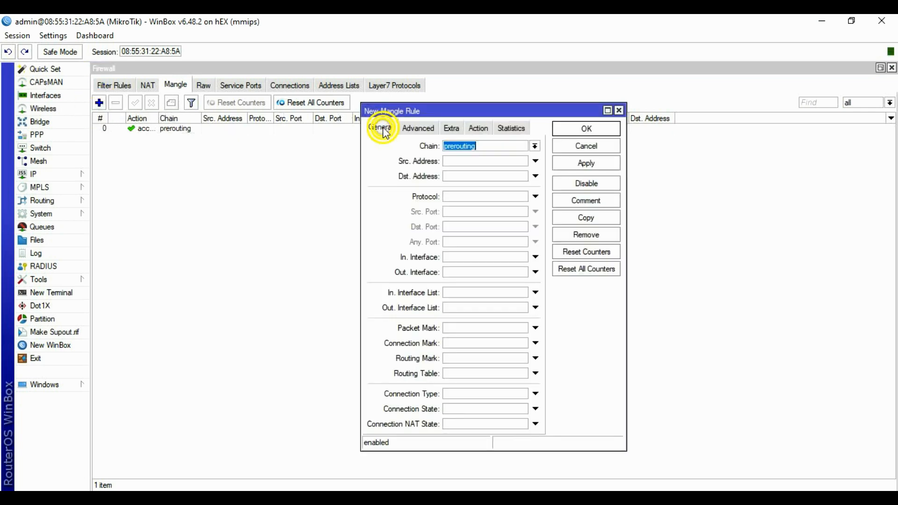
pyautogui.click(534, 146)
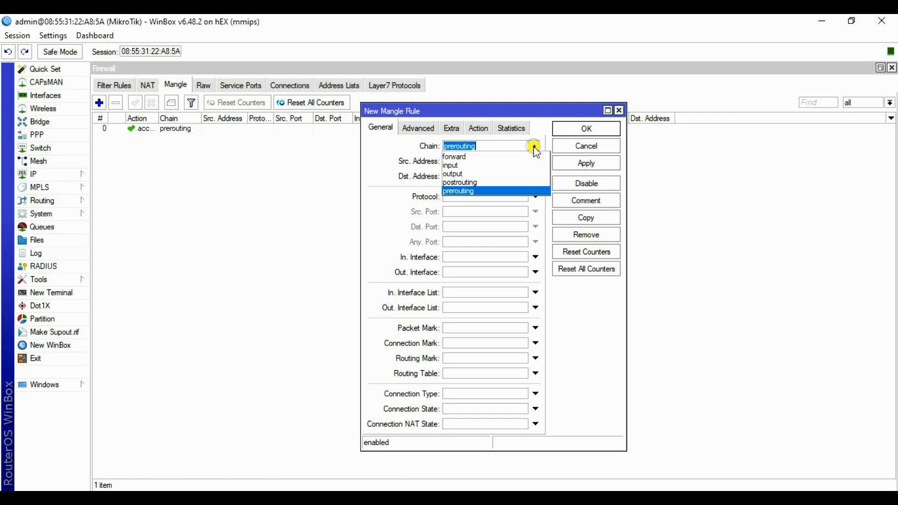
pyautogui.click(458, 165)
pyautogui.click(452, 258)
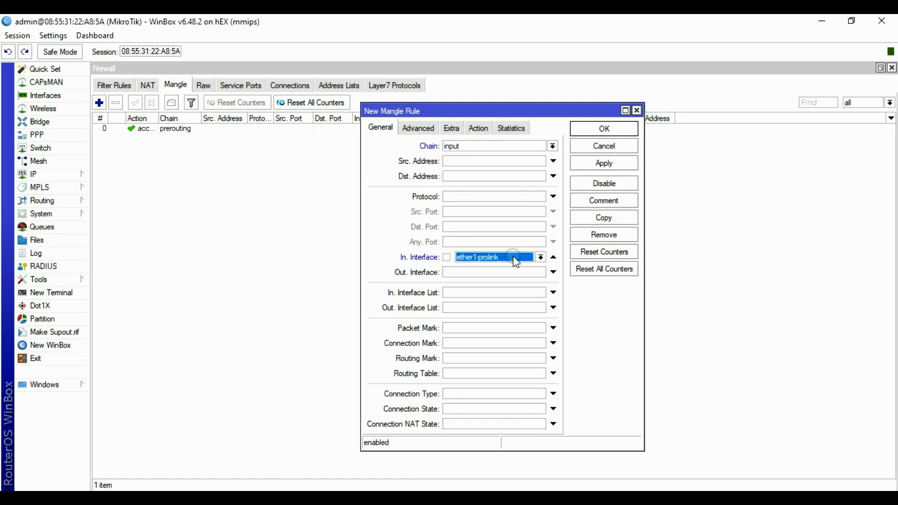
pyautogui.click(538, 257)
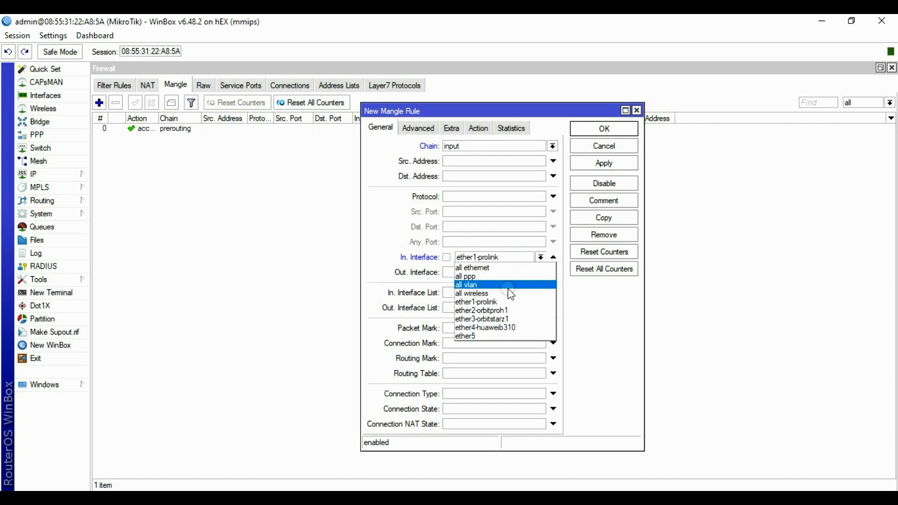
pyautogui.click(484, 302)
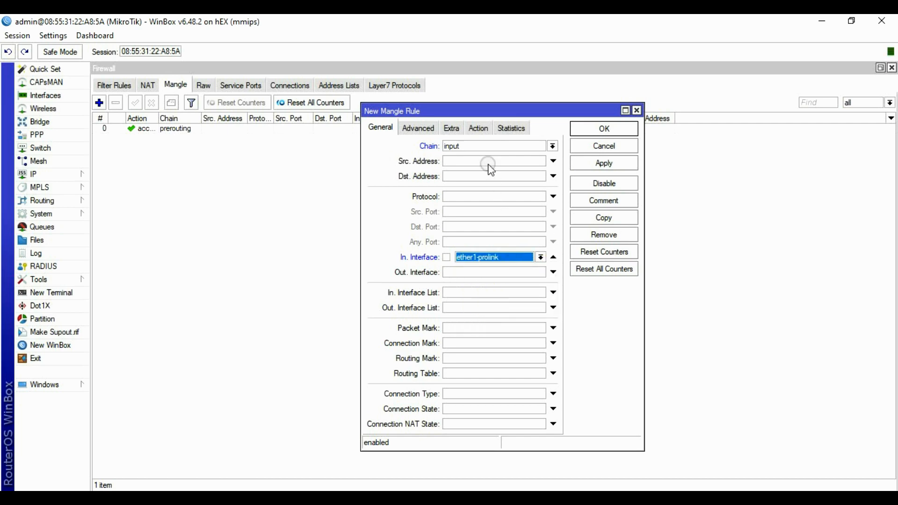
# Set the action to mark connection with new connection mark ISP1 and passthrough, then save it.
pyautogui.click(480, 133)
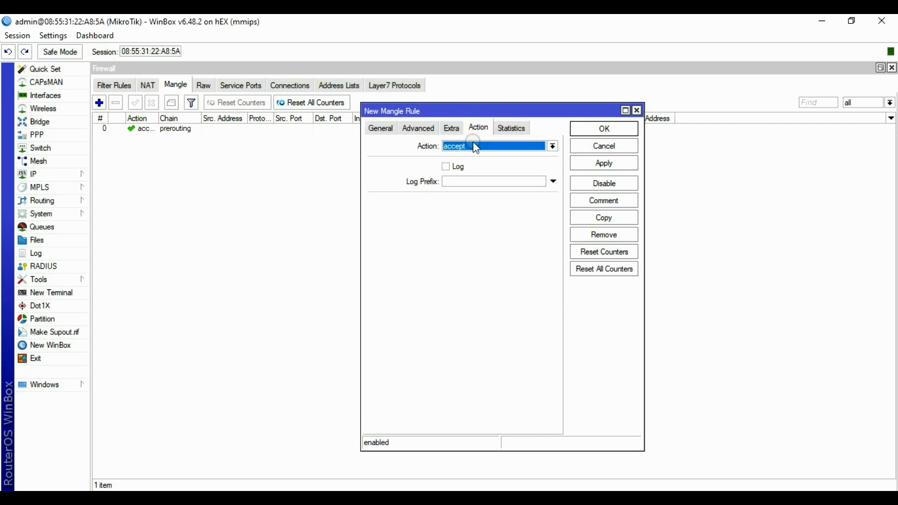
pyautogui.click(473, 146)
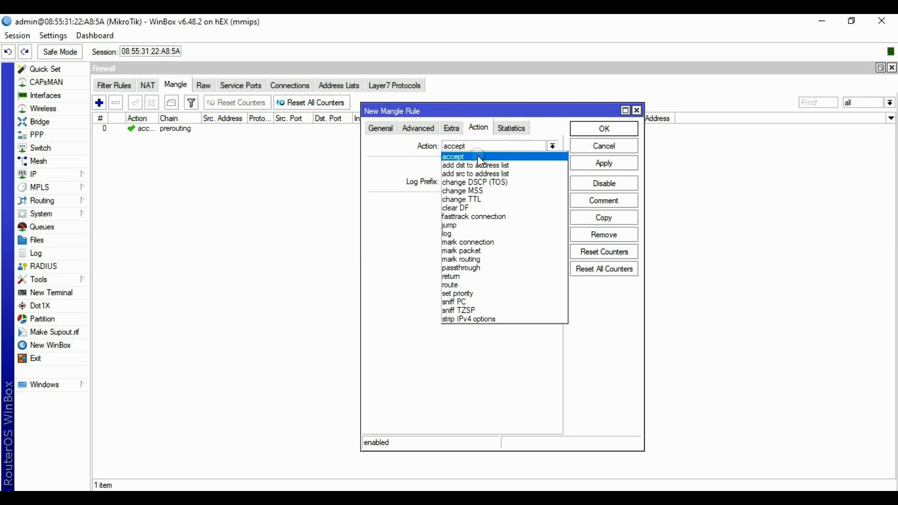
pyautogui.click(484, 242)
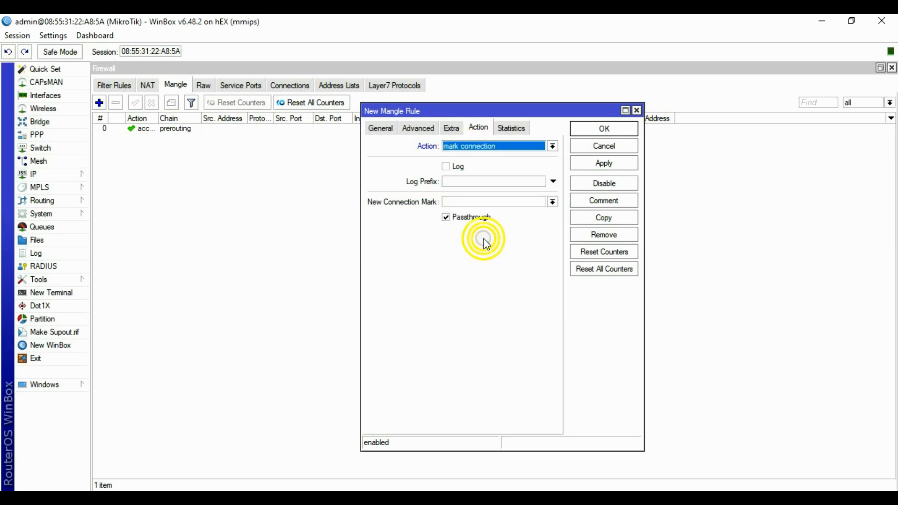
pyautogui.click(468, 201)
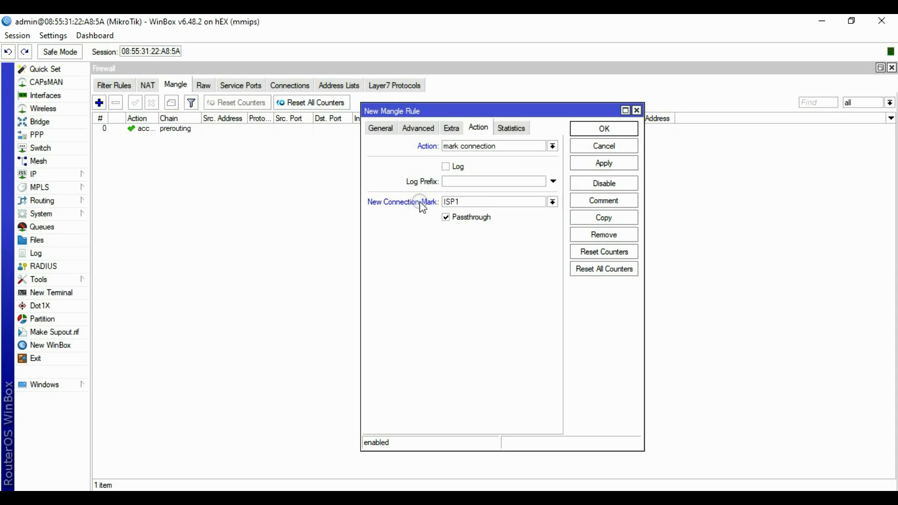
pyautogui.click(446, 217)
pyautogui.click(597, 164)
pyautogui.click(605, 129)
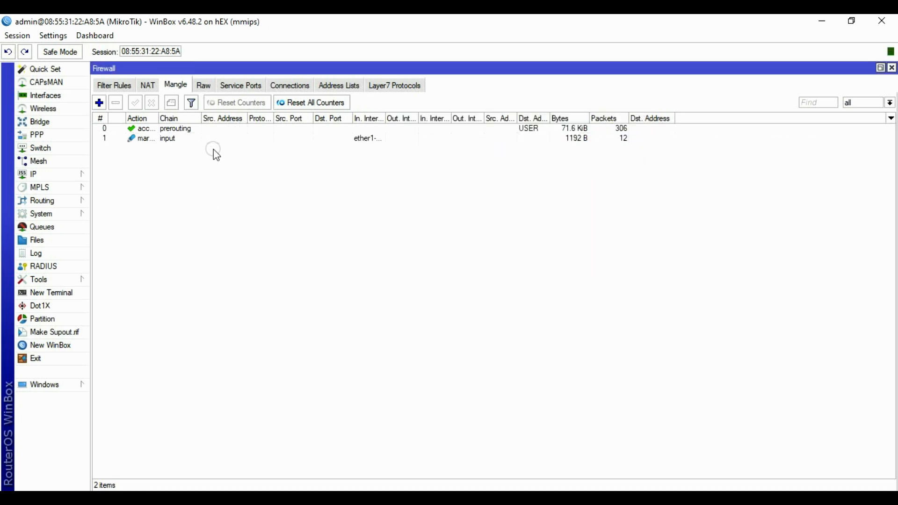
pyautogui.click(169, 140)
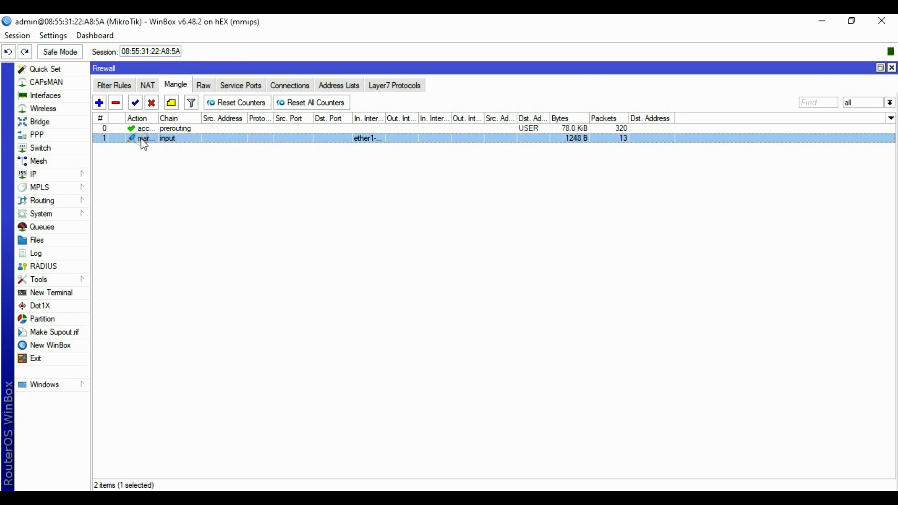
# Create a new mangle rule in the input chain matching in-interface ether2-orbitproh1.
pyautogui.click(100, 104)
pyautogui.click(379, 128)
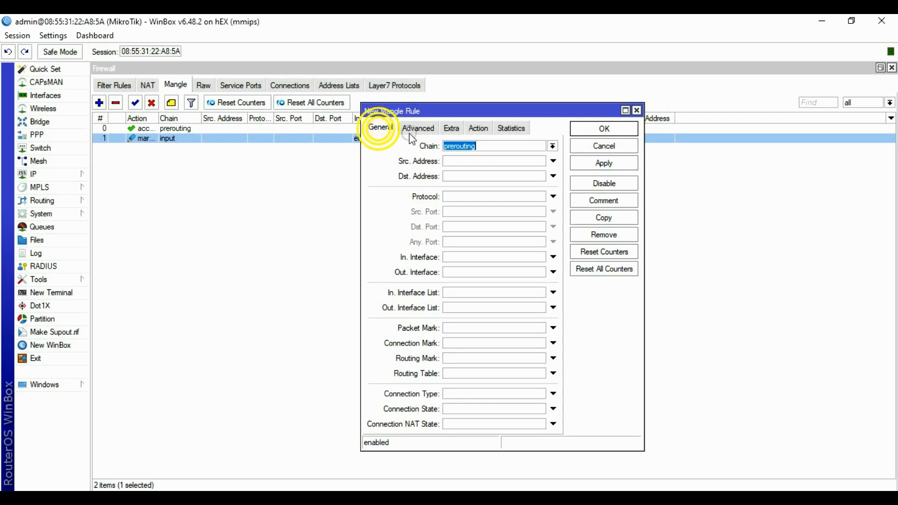
pyautogui.click(553, 146)
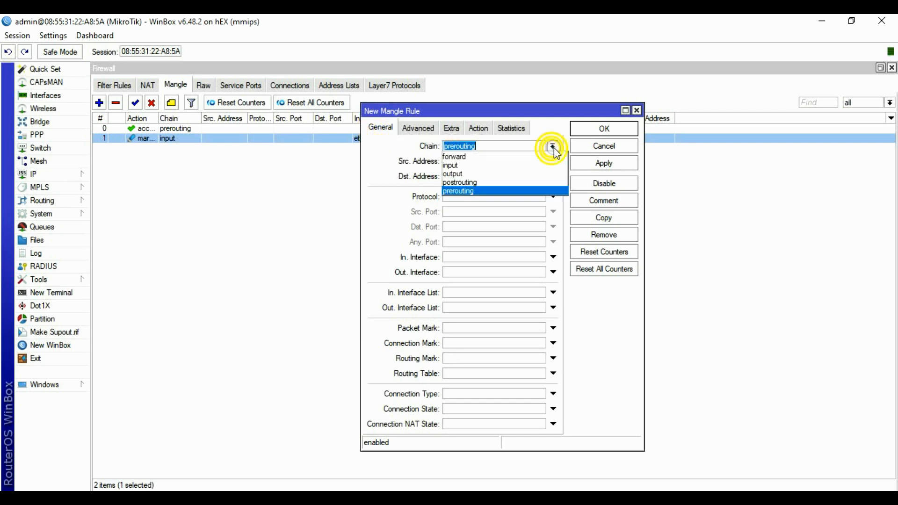
pyautogui.click(456, 165)
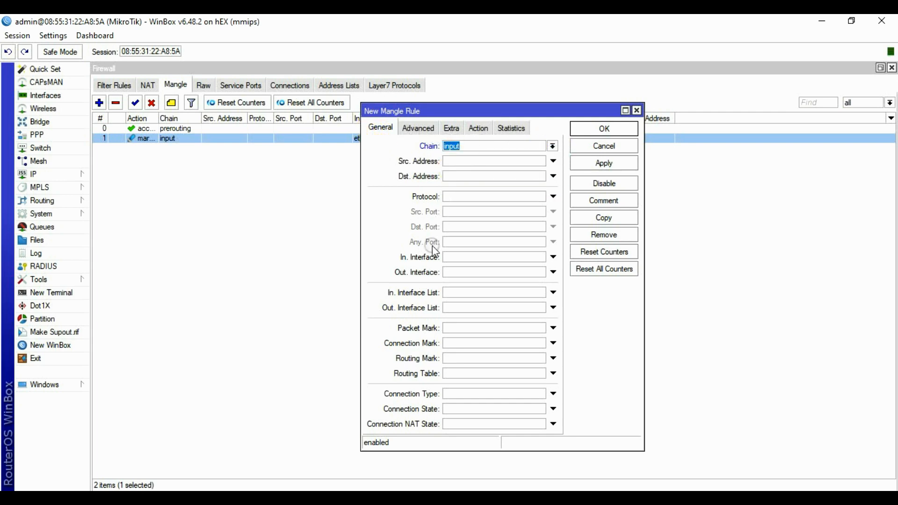
pyautogui.click(465, 257)
pyautogui.click(541, 257)
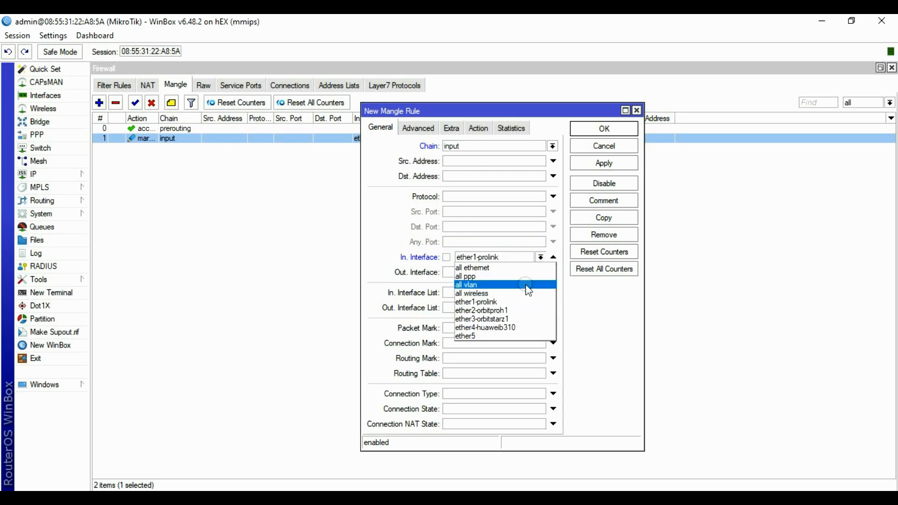
pyautogui.click(513, 310)
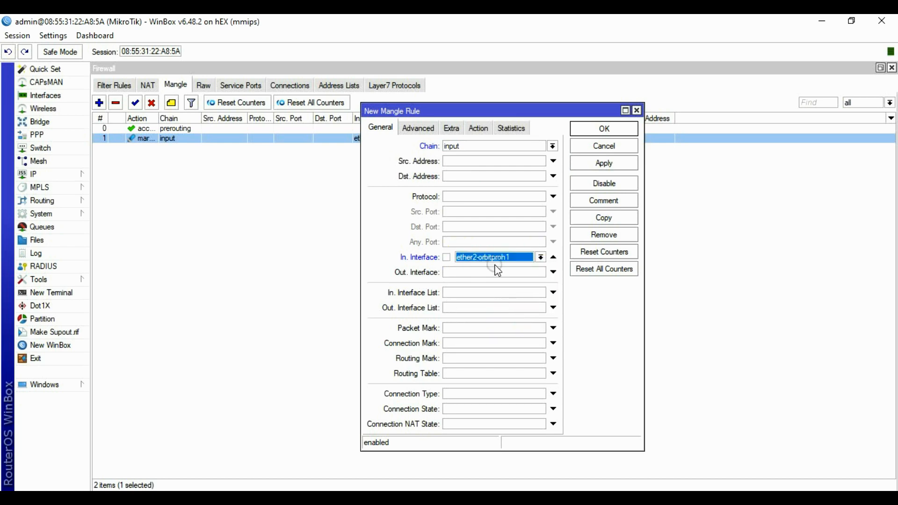
# Set the action to mark connection with new connection mark ISP2, then save the rule.
pyautogui.click(480, 129)
pyautogui.click(481, 145)
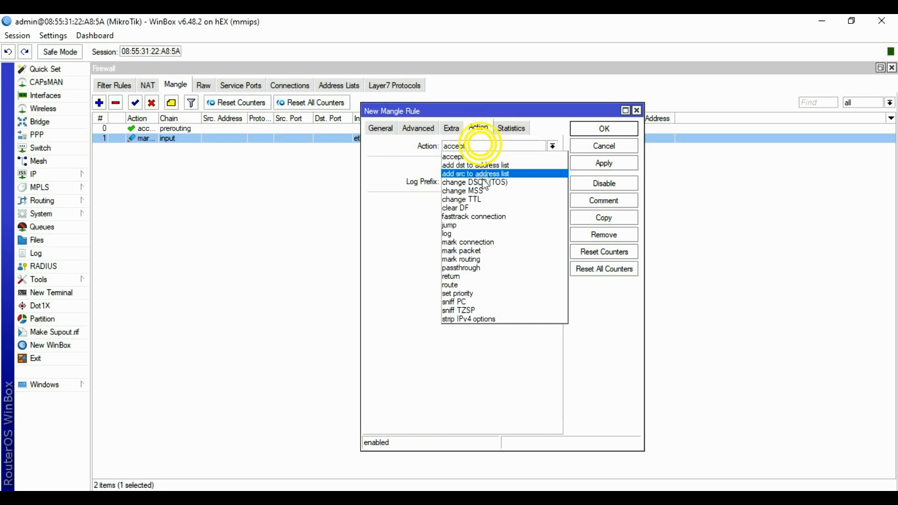
pyautogui.click(481, 243)
pyautogui.click(468, 203)
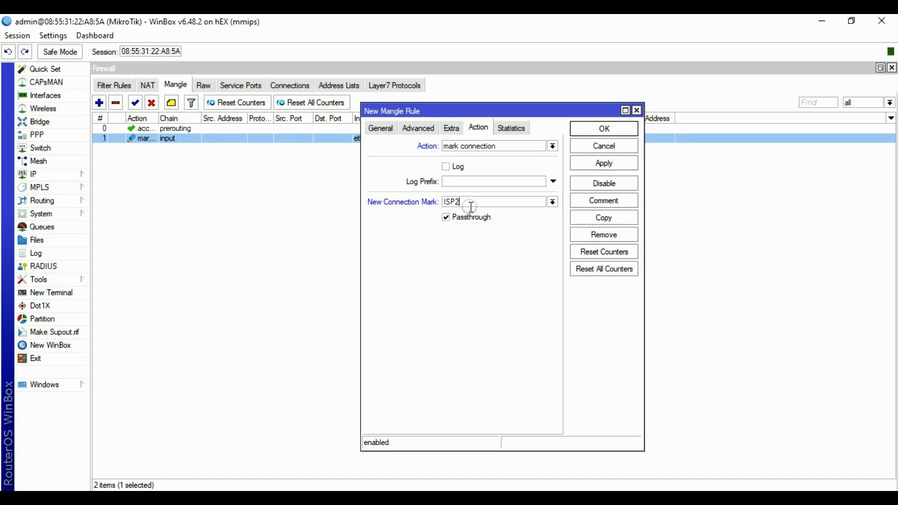
pyautogui.click(605, 164)
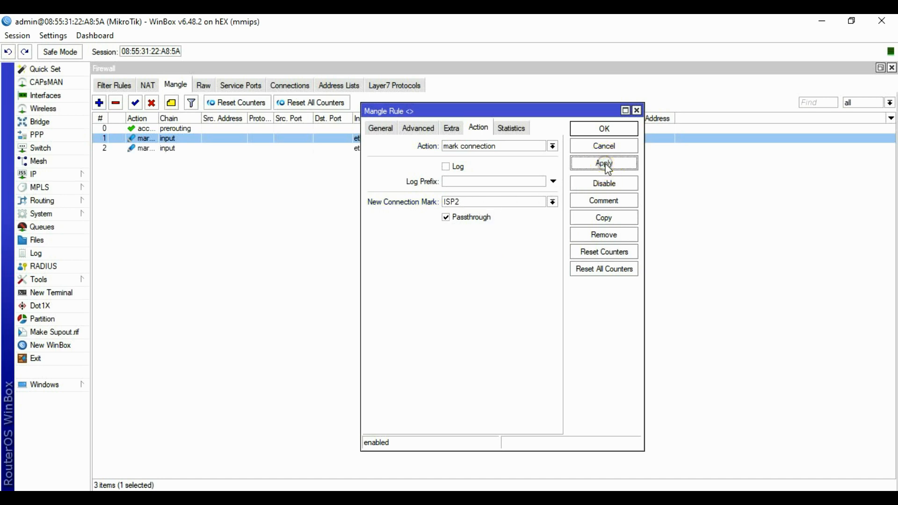
pyautogui.click(603, 133)
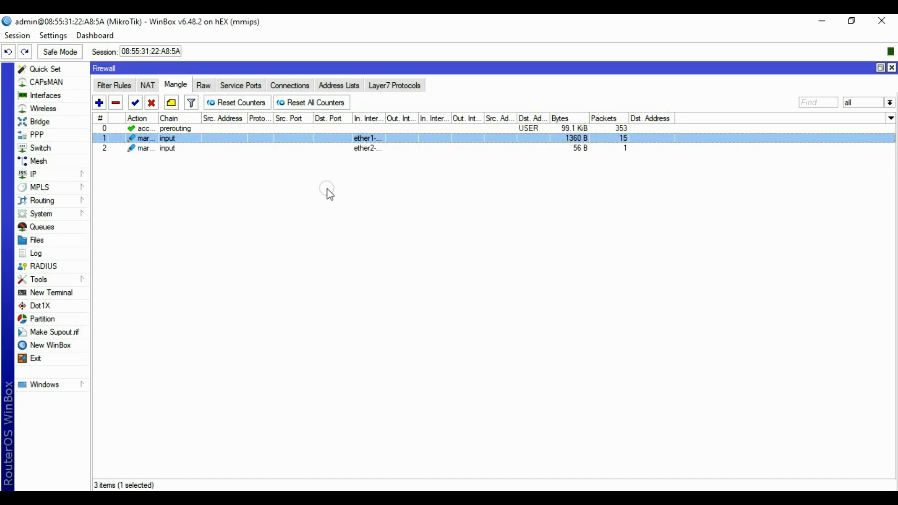
# Create a new mangle rule in the input chain matching in-interface ether3-orbitstarz1.
pyautogui.click(99, 102)
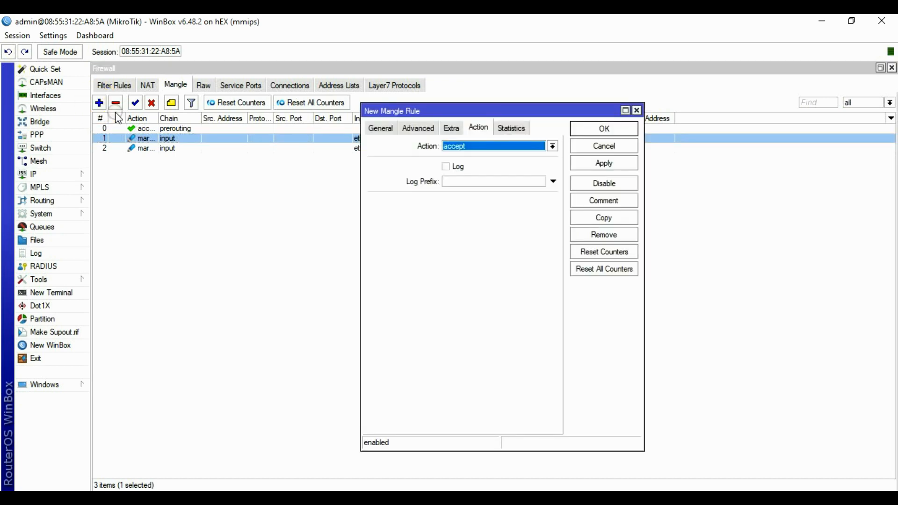
pyautogui.click(380, 128)
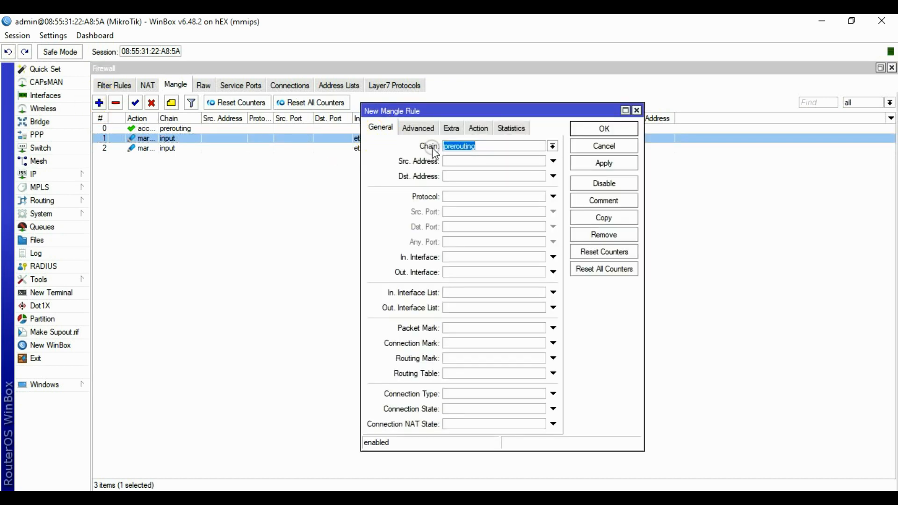
pyautogui.click(553, 146)
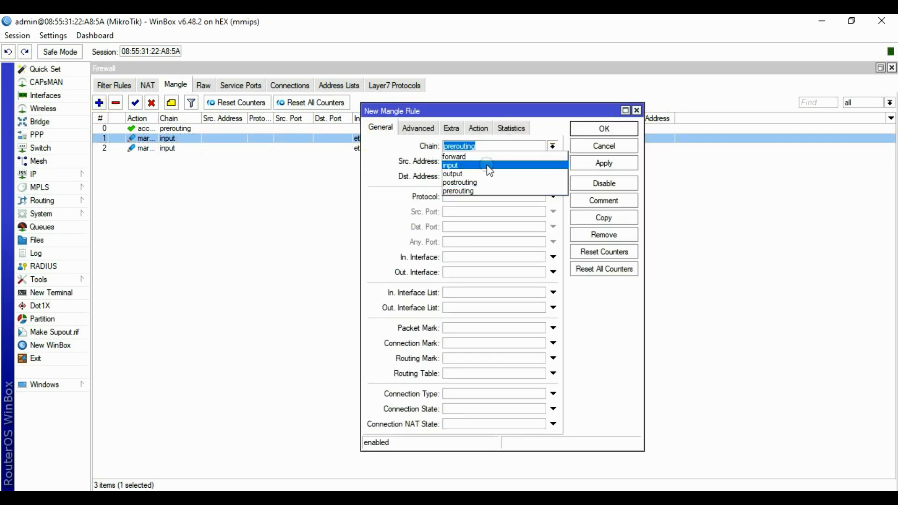
pyautogui.click(456, 165)
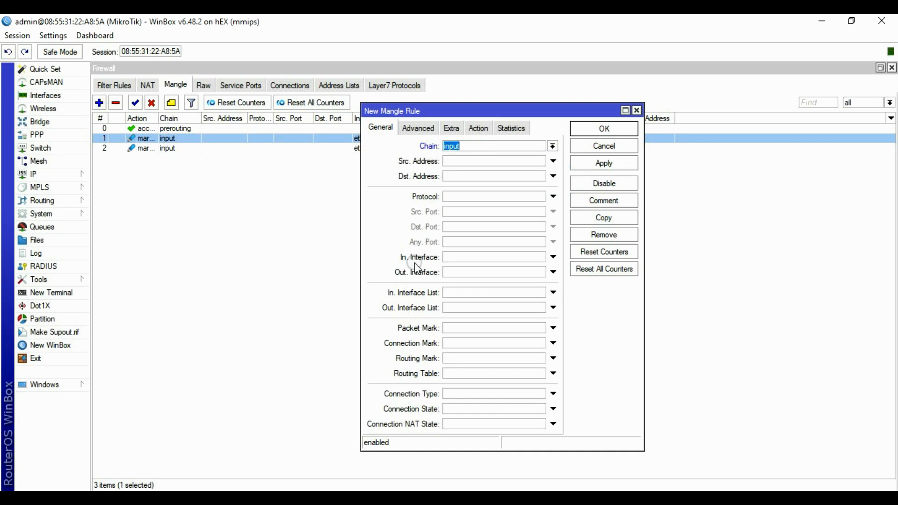
pyautogui.click(462, 257)
pyautogui.click(540, 257)
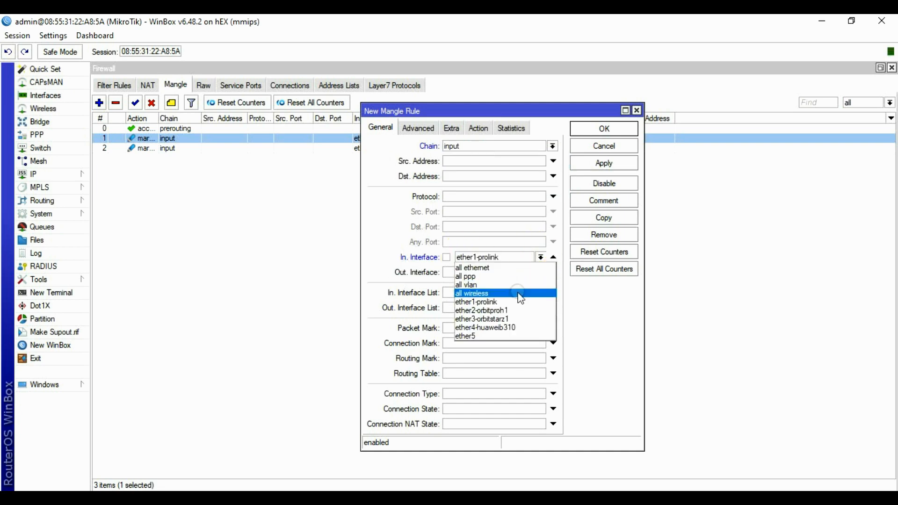
pyautogui.click(514, 318)
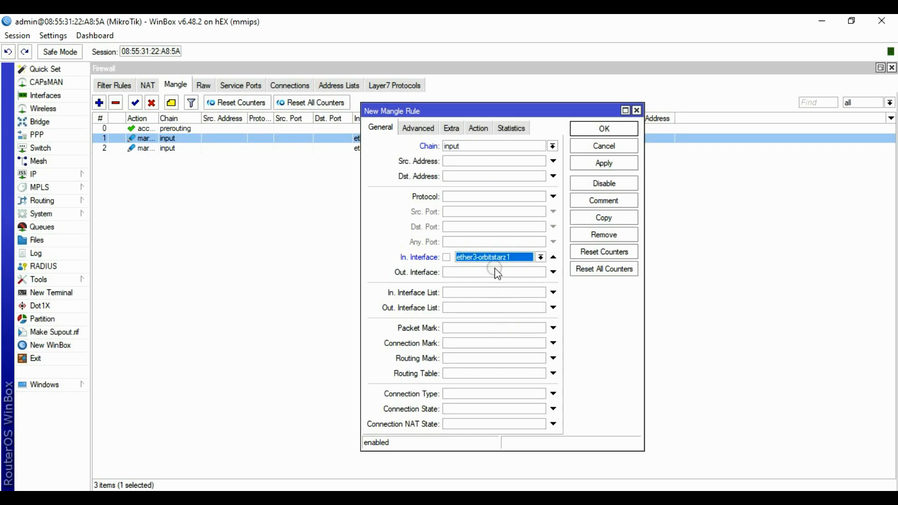
# Set the action to mark connection with new connection mark ISP3, then save the rule.
pyautogui.click(480, 128)
pyautogui.click(494, 148)
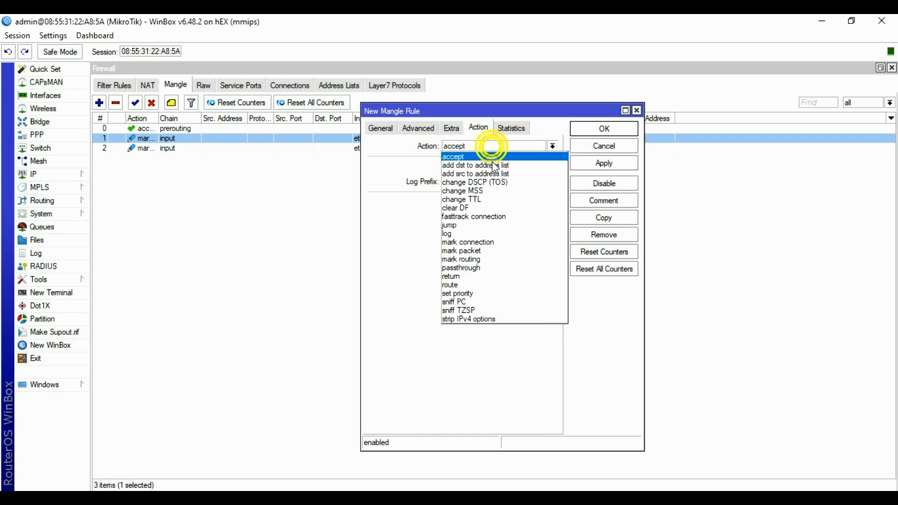
pyautogui.click(480, 242)
pyautogui.click(463, 203)
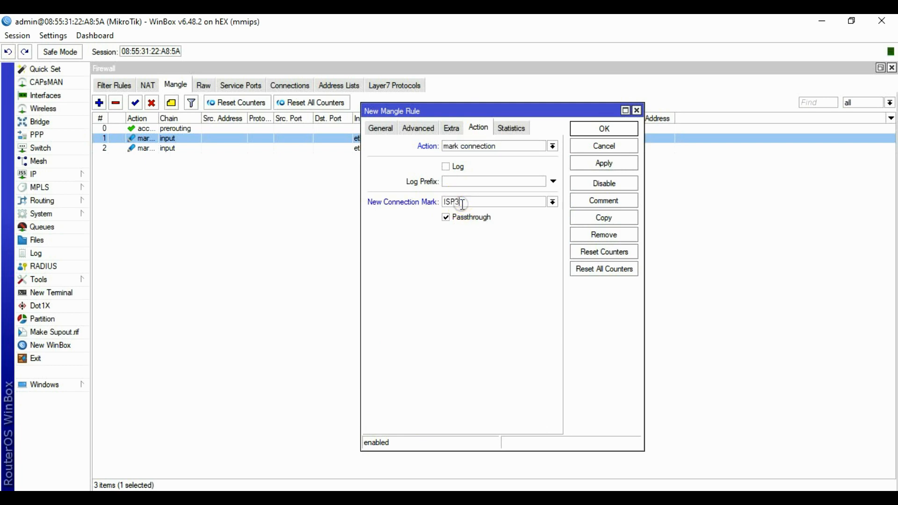
pyautogui.click(603, 163)
pyautogui.click(597, 129)
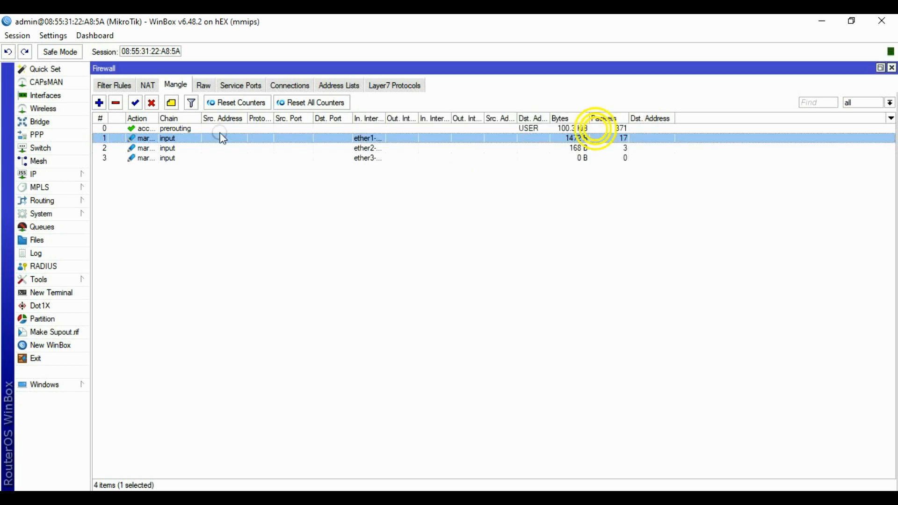
pyautogui.click(104, 108)
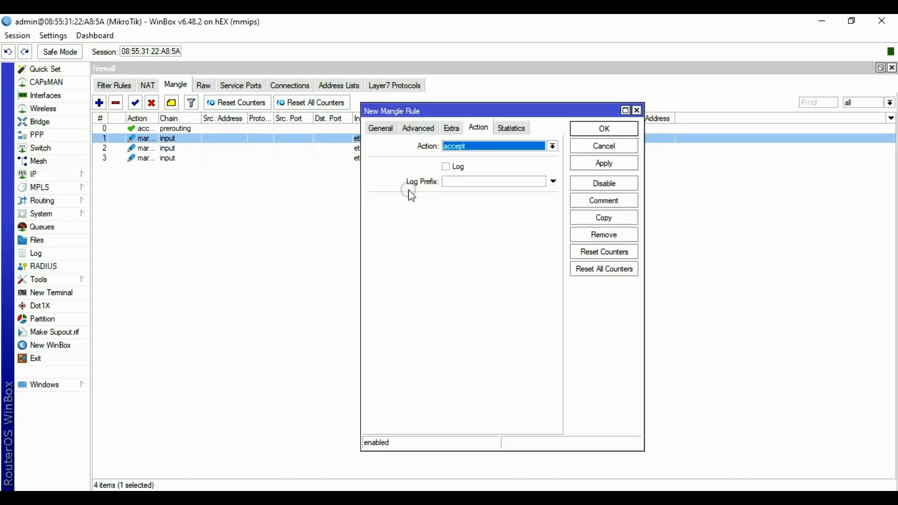
# Set the new rule's chain to input and in-interface to ether4-huaweib310.
pyautogui.click(380, 128)
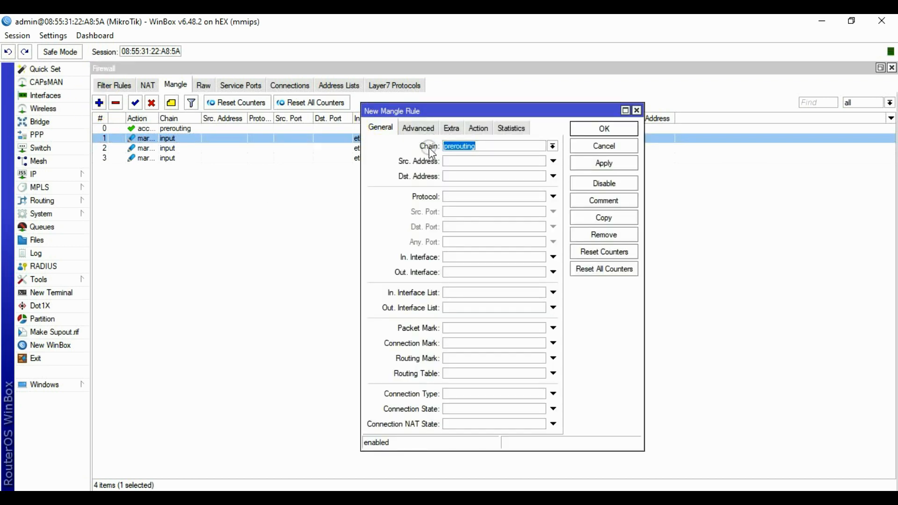
pyautogui.click(537, 148)
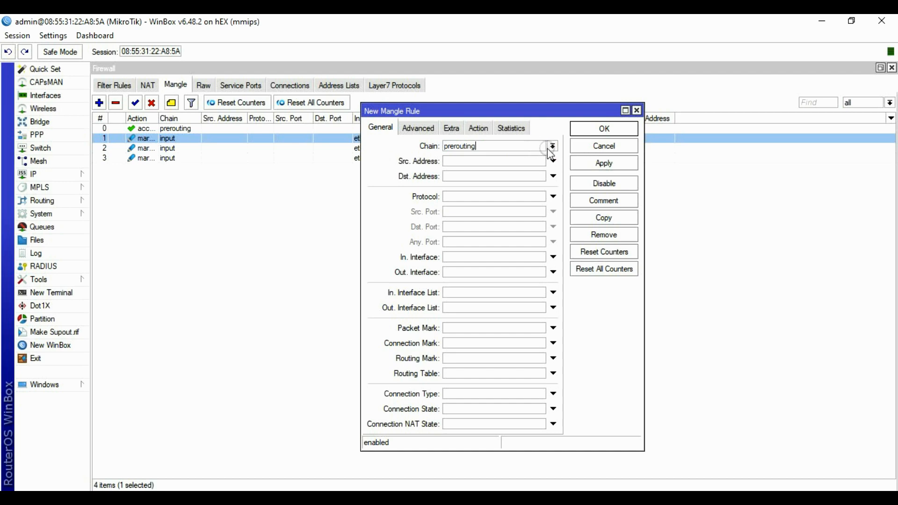
pyautogui.click(553, 146)
pyautogui.click(497, 166)
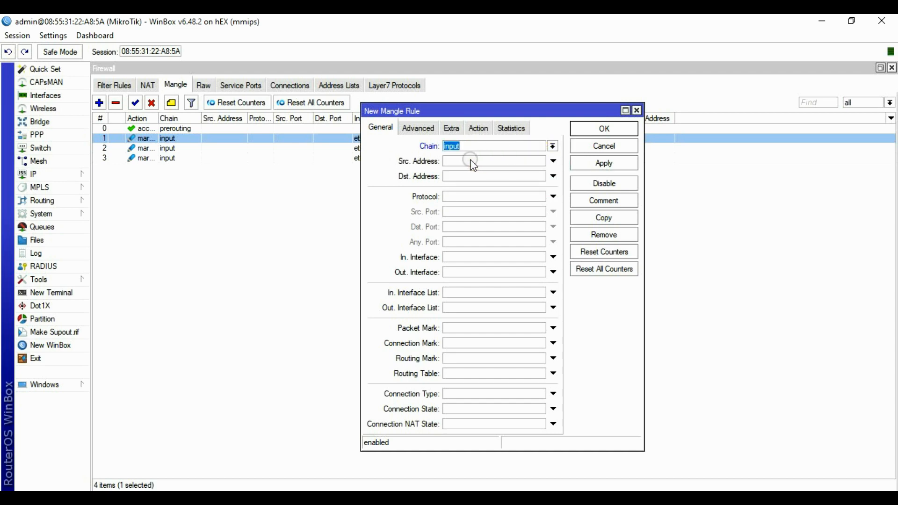
pyautogui.click(457, 257)
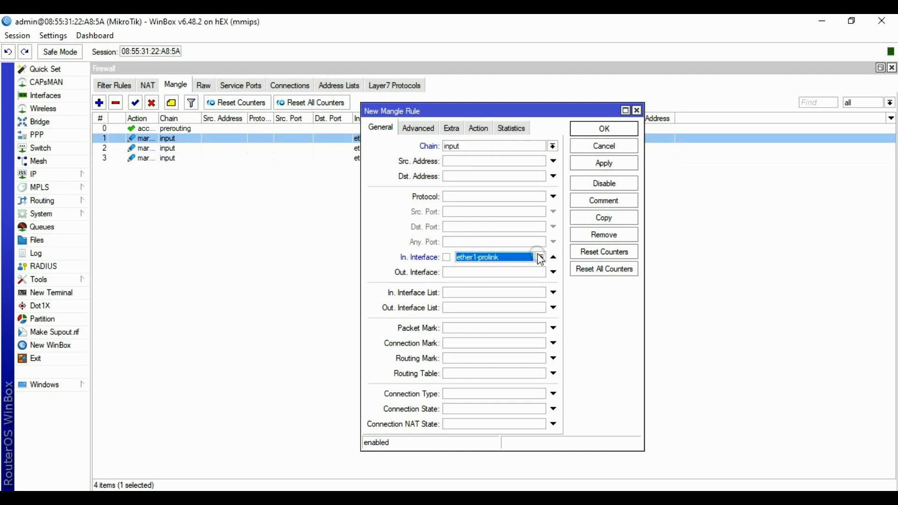
pyautogui.click(541, 256)
pyautogui.click(507, 328)
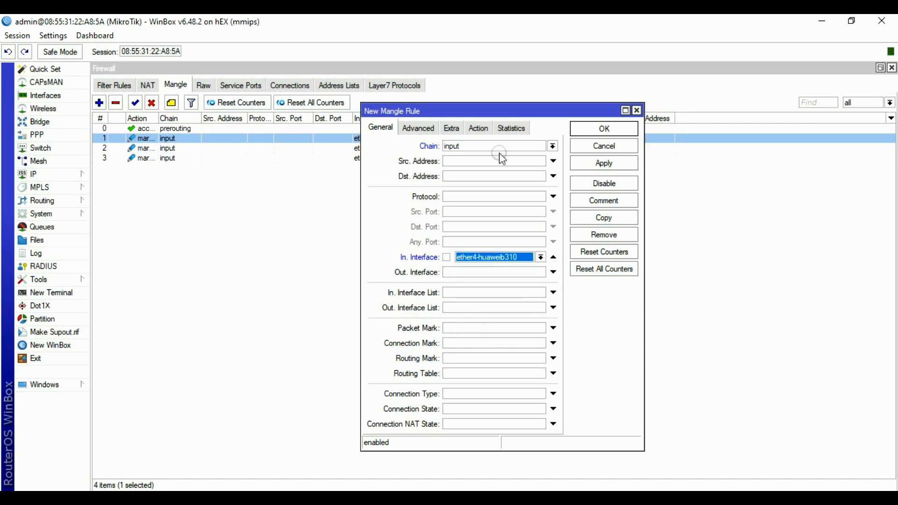
# Set the action to mark connection with new connection mark ISP4, then save the rule.
pyautogui.click(482, 127)
pyautogui.click(493, 149)
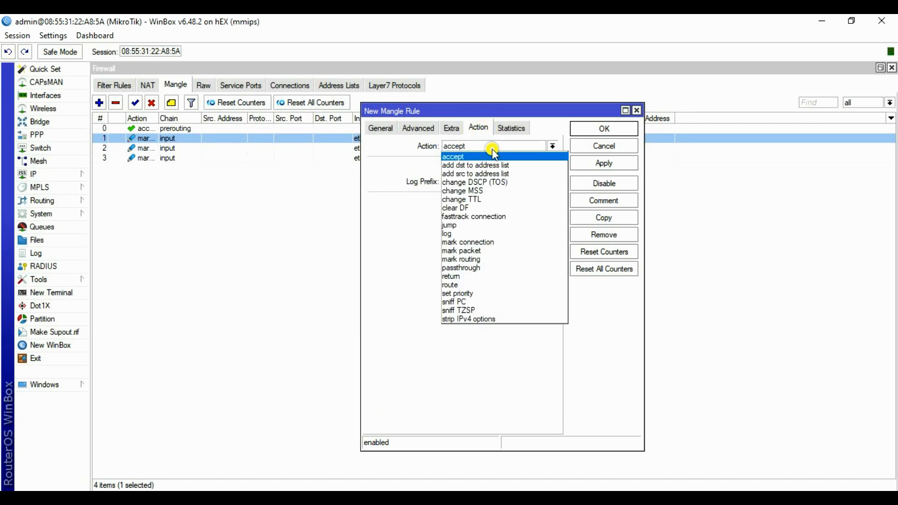
pyautogui.click(473, 242)
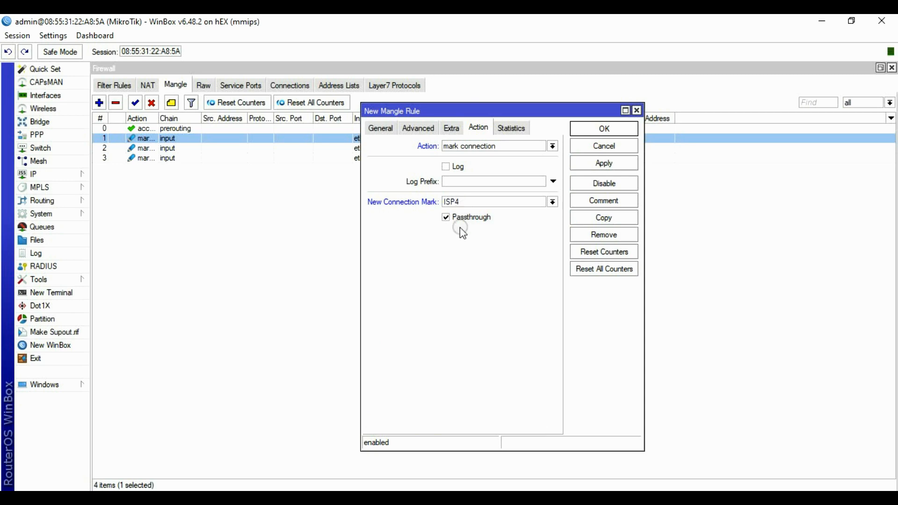
pyautogui.click(604, 163)
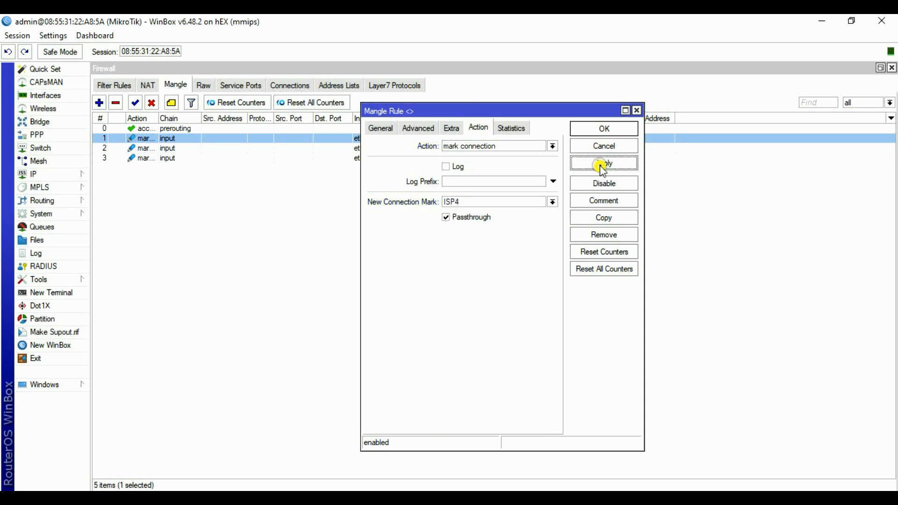
pyautogui.click(604, 131)
# Review the packet counters of the mangle rules one by one.
pyautogui.click(170, 148)
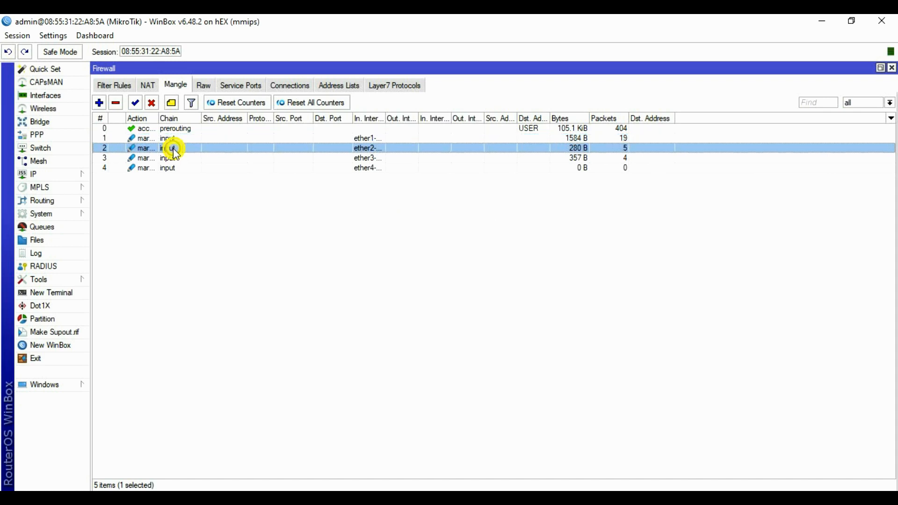
pyautogui.click(169, 158)
pyautogui.click(169, 168)
pyautogui.click(169, 139)
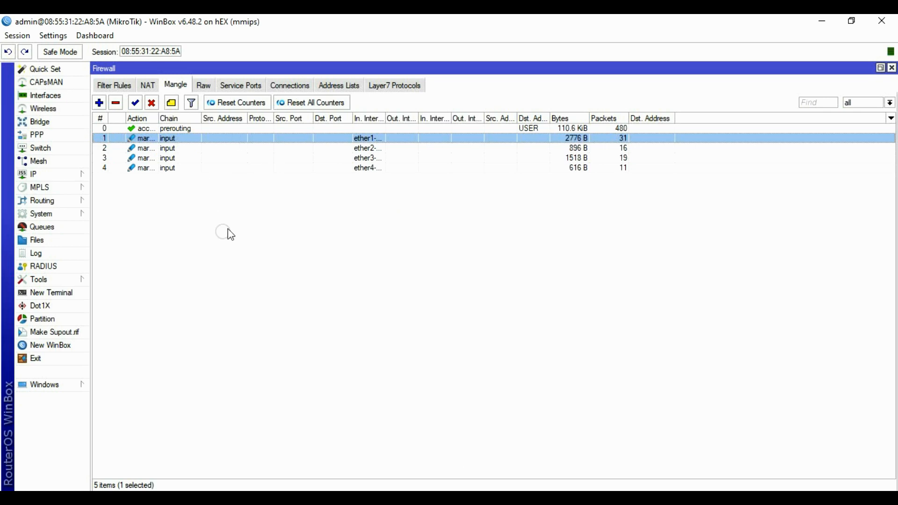
# Create a new mangle rule in the output chain matching connection mark ISP1.
pyautogui.click(98, 103)
pyautogui.click(378, 129)
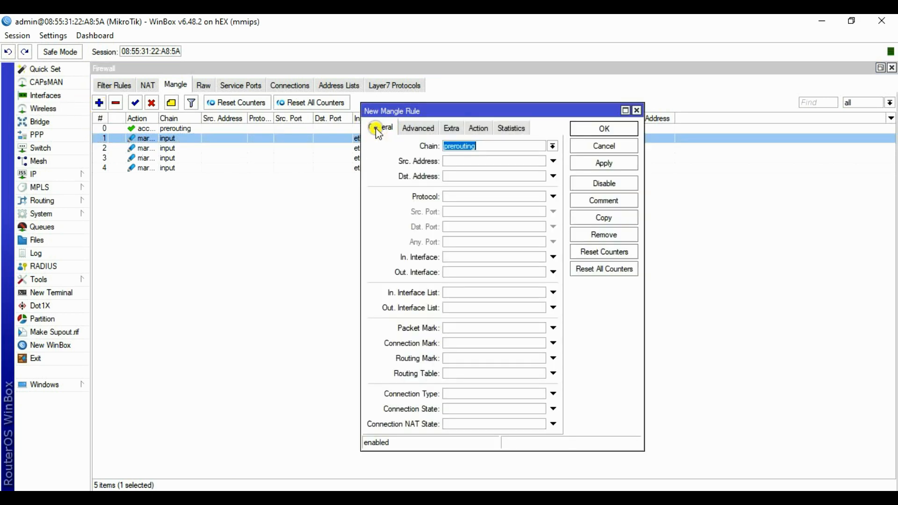
pyautogui.click(546, 145)
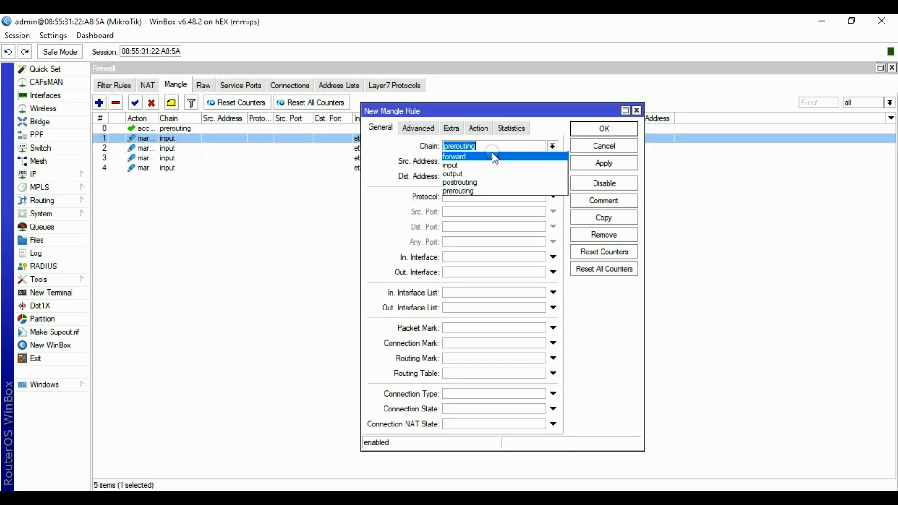
pyautogui.click(457, 174)
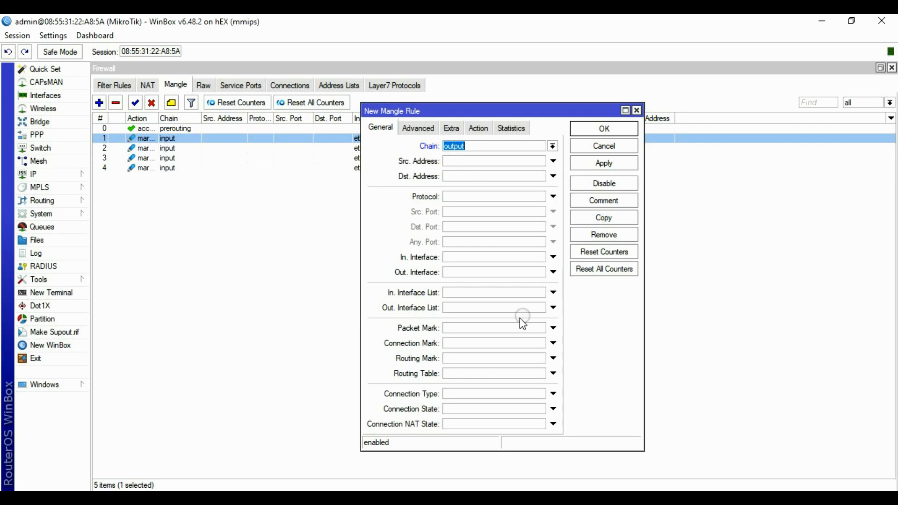
pyautogui.click(428, 345)
pyautogui.click(541, 344)
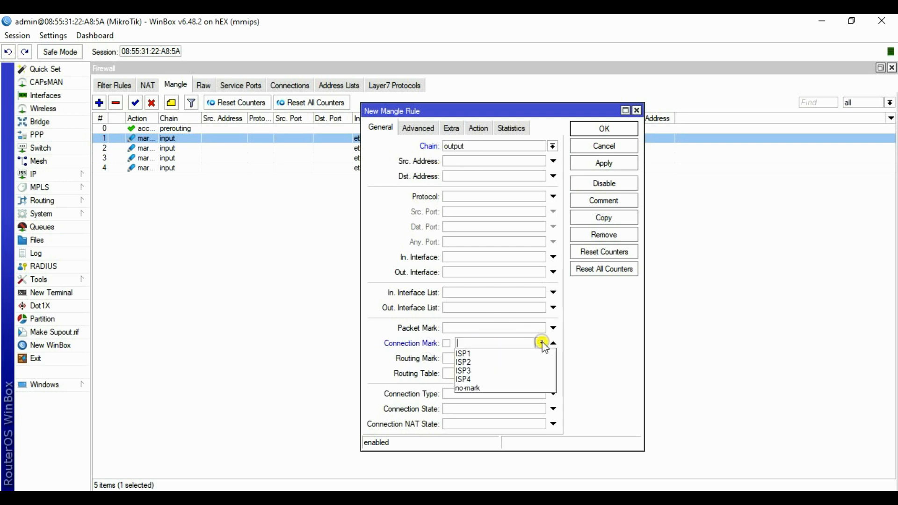
pyautogui.click(469, 353)
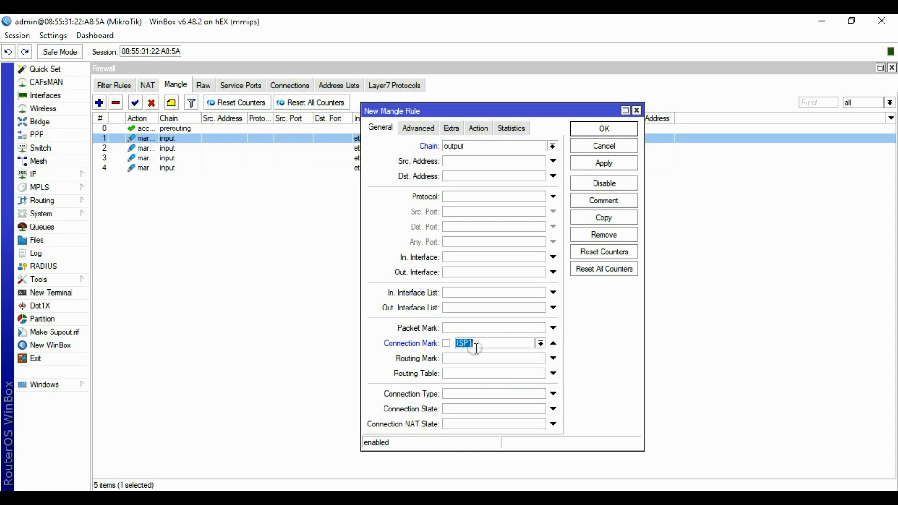
# Set the rule's action to mark routing, ready to enter a new routing mark.
pyautogui.click(480, 131)
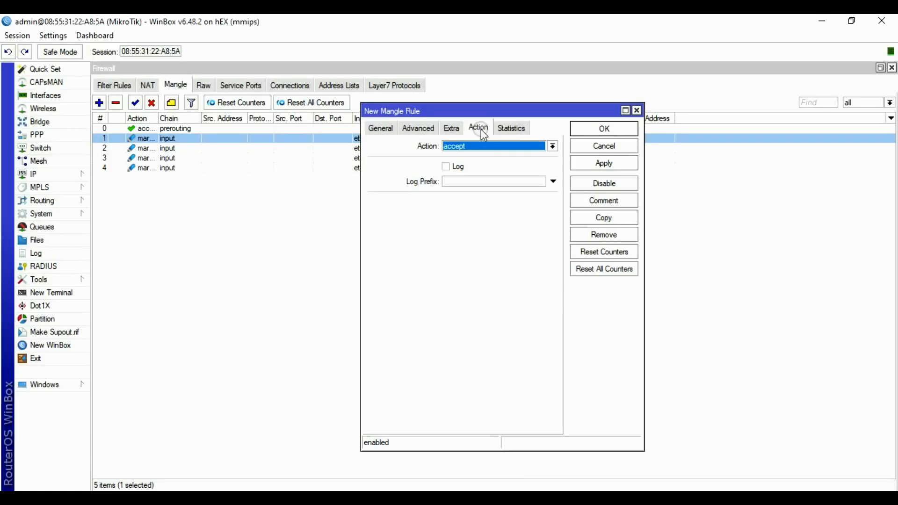
pyautogui.click(552, 146)
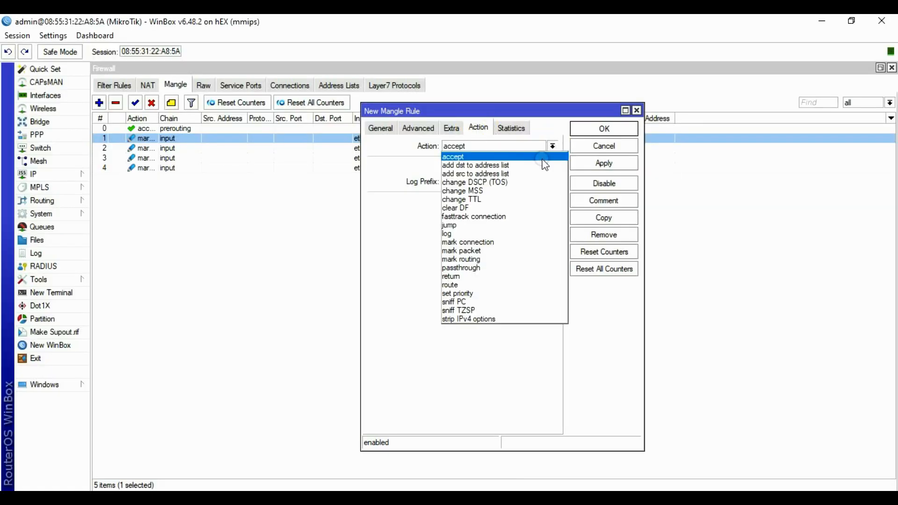
pyautogui.click(469, 258)
pyautogui.click(455, 201)
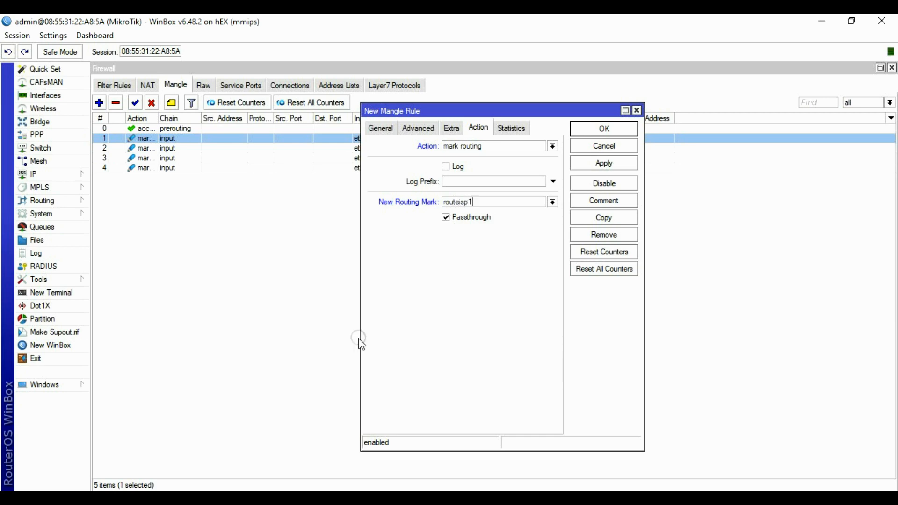
# Turn off passthrough and save the routeisp1 mark-routing rule as output rule 5.
pyautogui.click(445, 217)
pyautogui.click(604, 163)
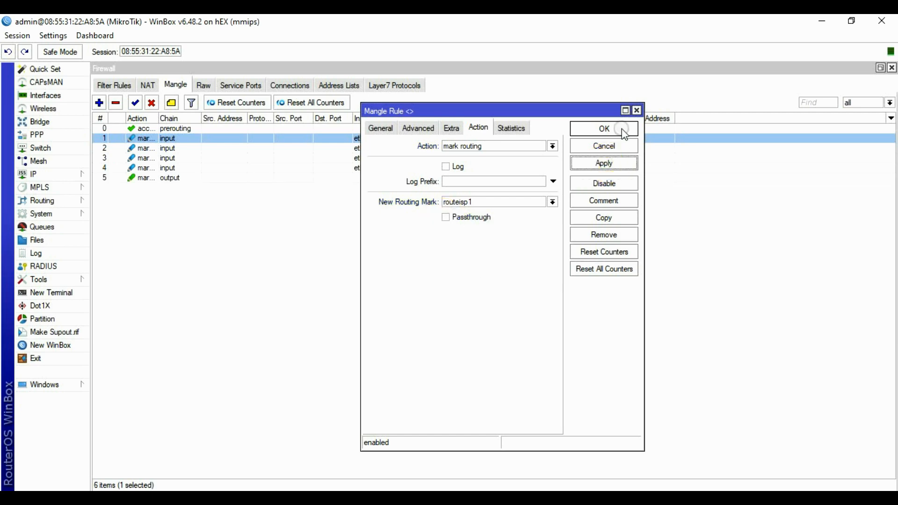
pyautogui.click(612, 129)
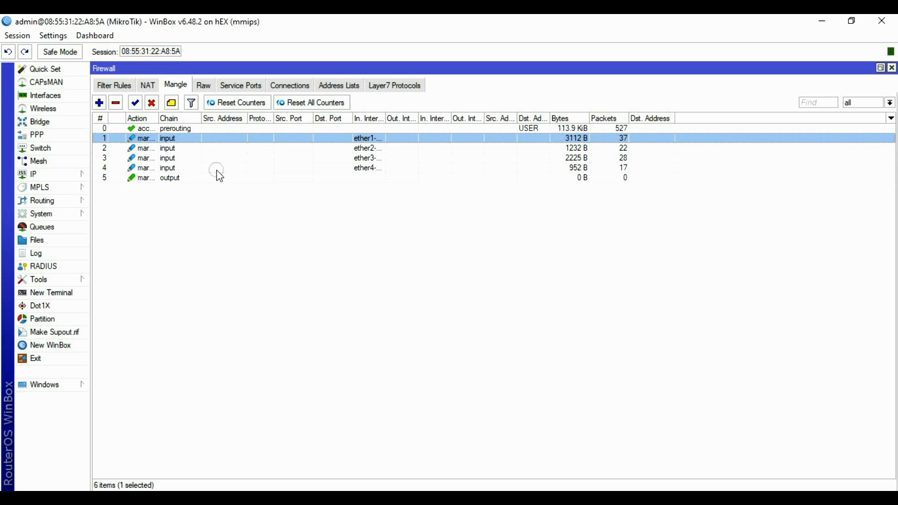
# Create a new output-chain mangle rule matching connection mark ISP2.
pyautogui.click(99, 103)
pyautogui.click(380, 127)
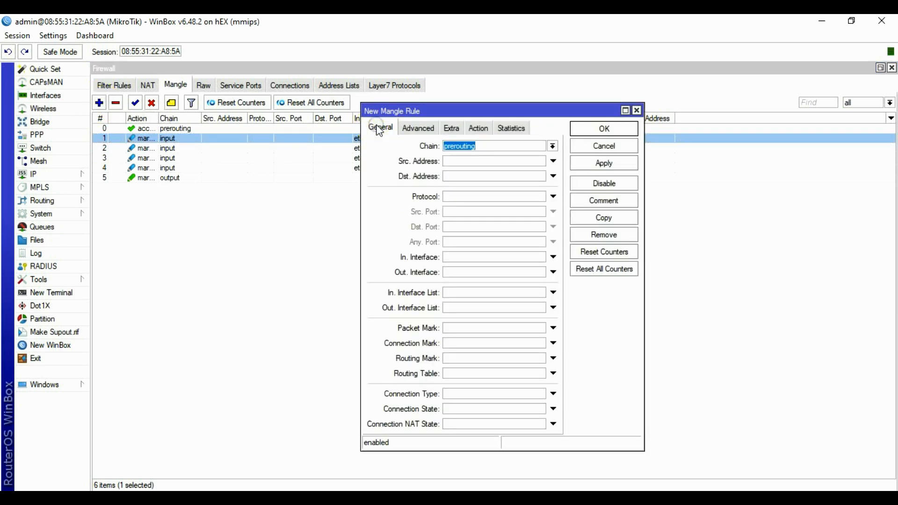
pyautogui.click(553, 146)
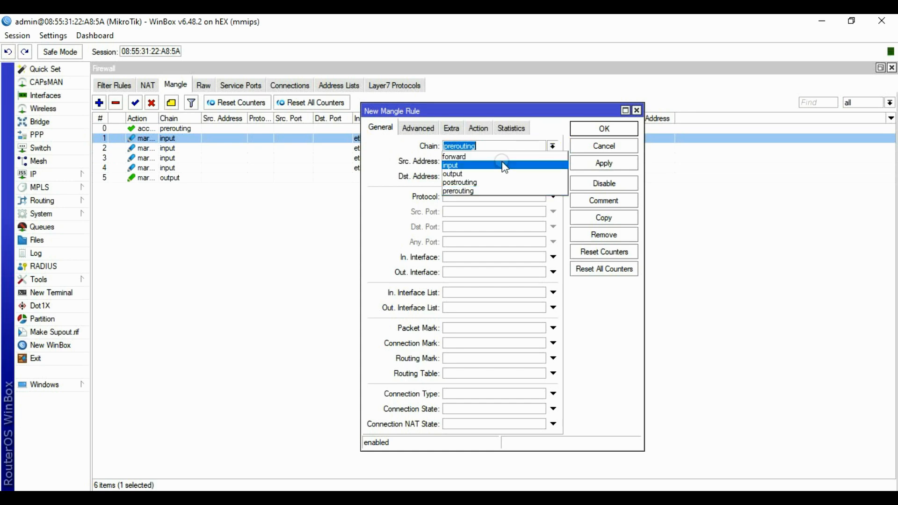
pyautogui.click(482, 174)
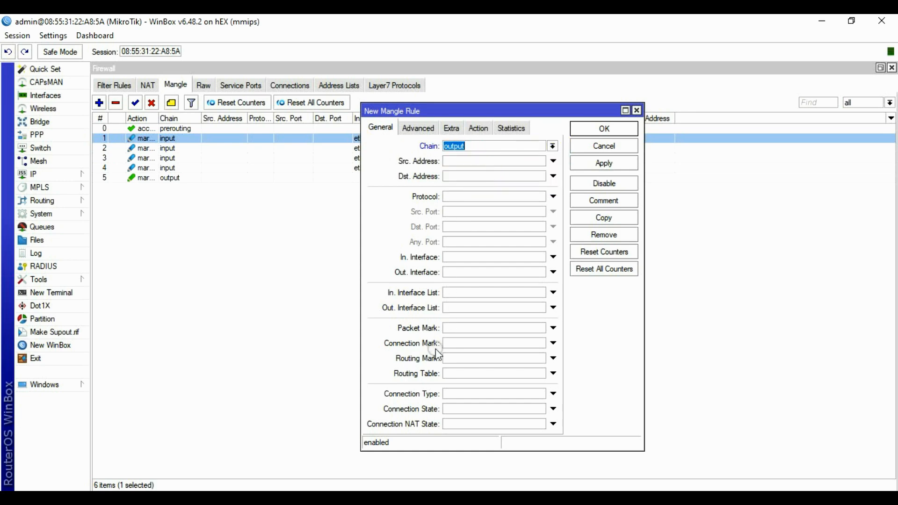
pyautogui.click(553, 343)
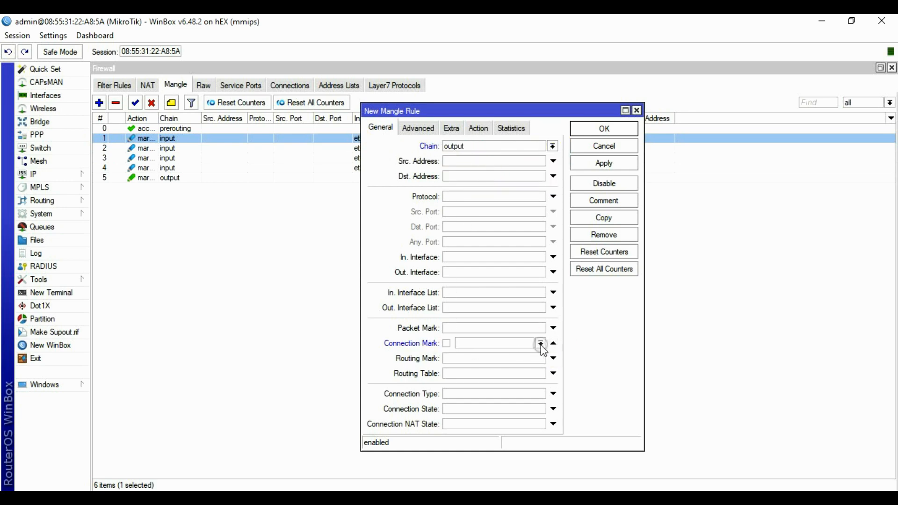
pyautogui.click(540, 344)
pyautogui.click(484, 362)
# Set routing mark routeisp2 with passthrough off and save the rule.
pyautogui.click(488, 134)
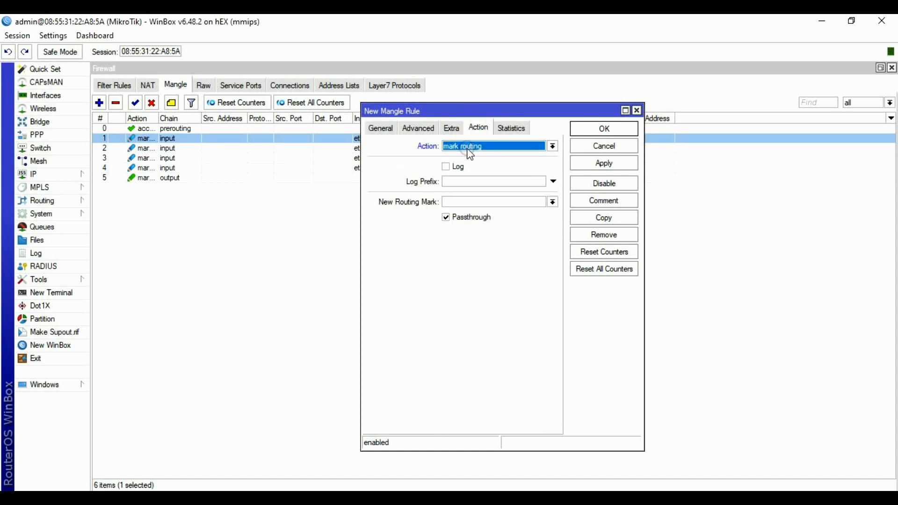
pyautogui.click(470, 201)
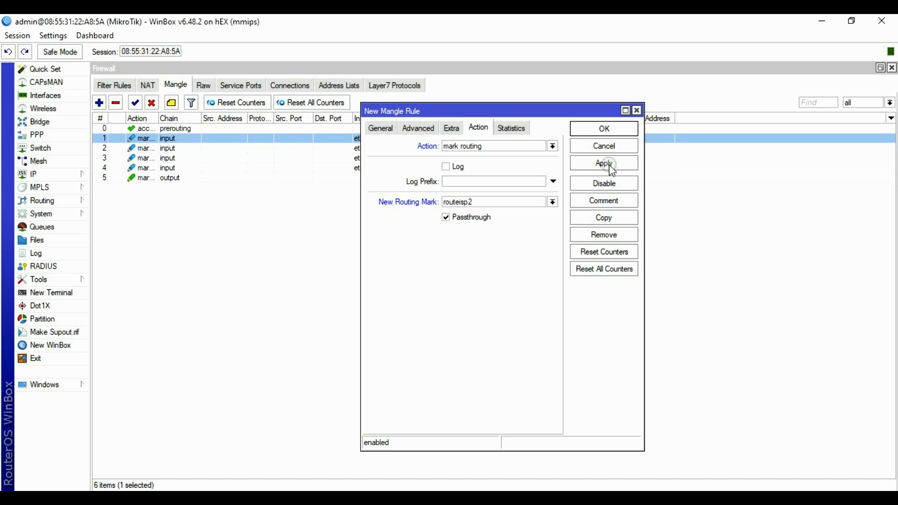
pyautogui.click(446, 218)
pyautogui.click(608, 165)
pyautogui.click(605, 129)
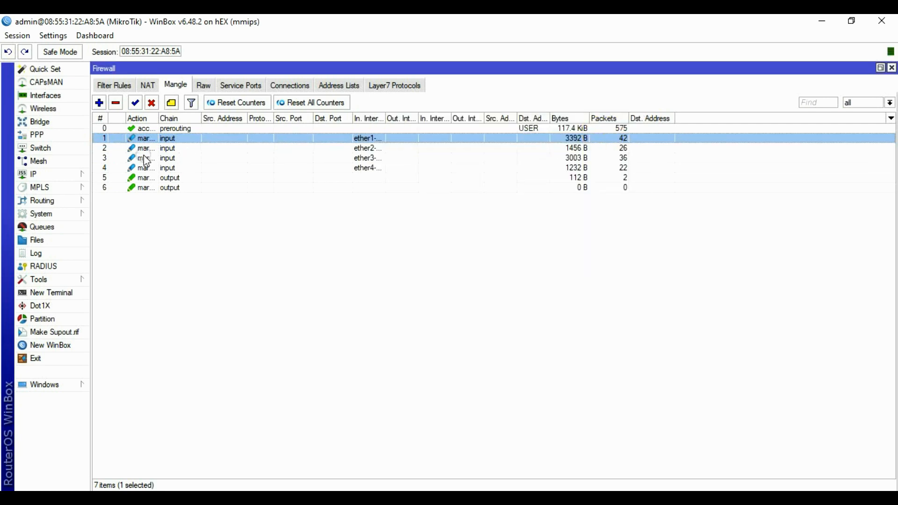
# Create a new output-chain mangle rule matching connection mark ISP3.
pyautogui.click(99, 103)
pyautogui.click(377, 128)
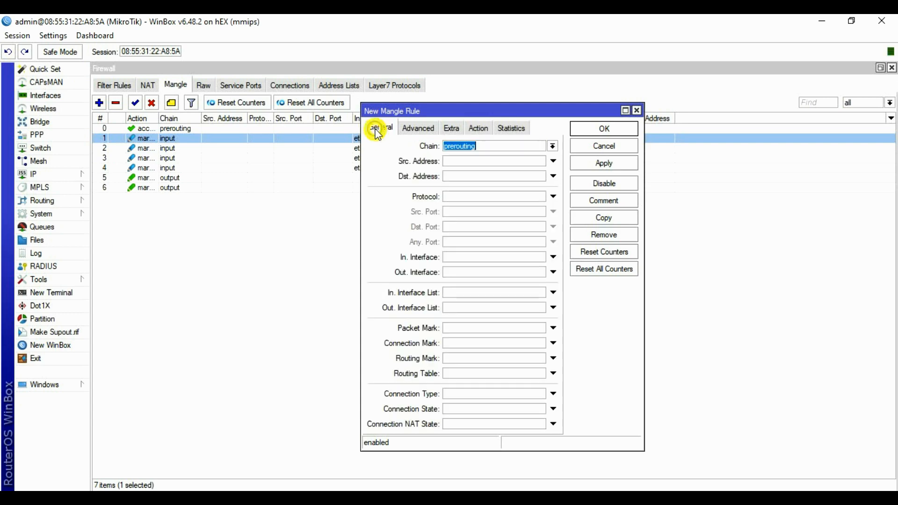
pyautogui.click(552, 146)
pyautogui.click(484, 175)
pyautogui.click(451, 343)
pyautogui.click(540, 343)
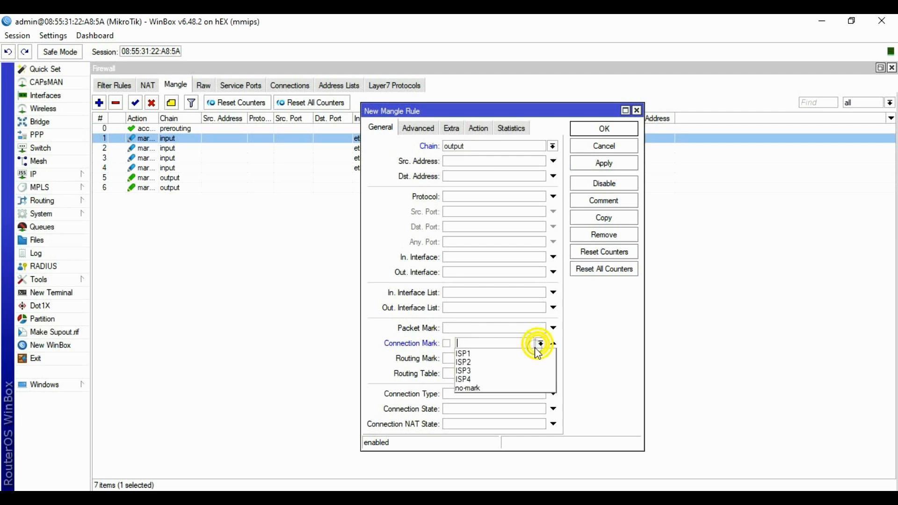
pyautogui.click(479, 371)
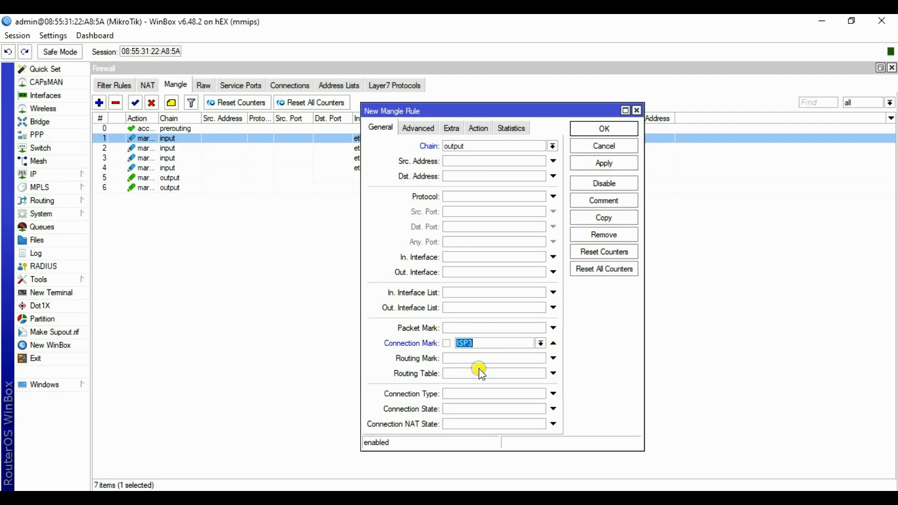
# Make the rule mark routing as routeisp3 with passthrough off, and save it.
pyautogui.click(479, 128)
pyautogui.click(487, 146)
pyautogui.click(481, 259)
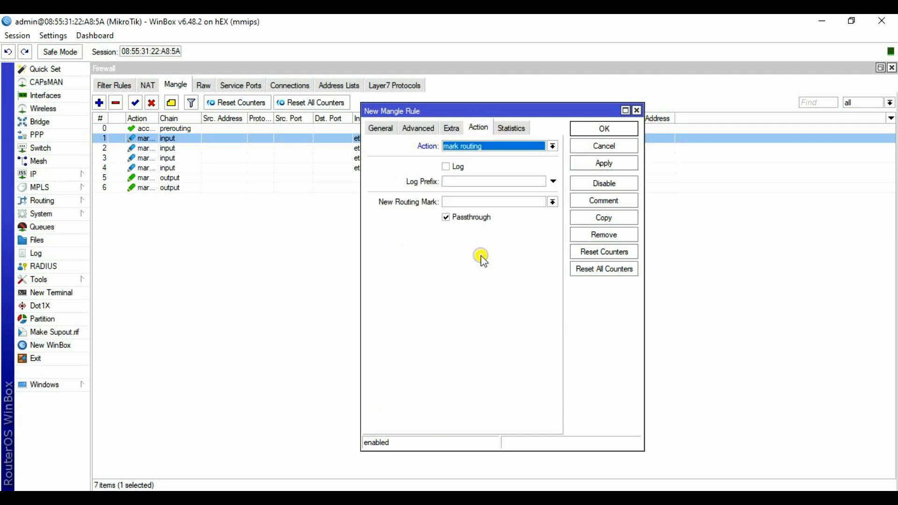
pyautogui.click(463, 203)
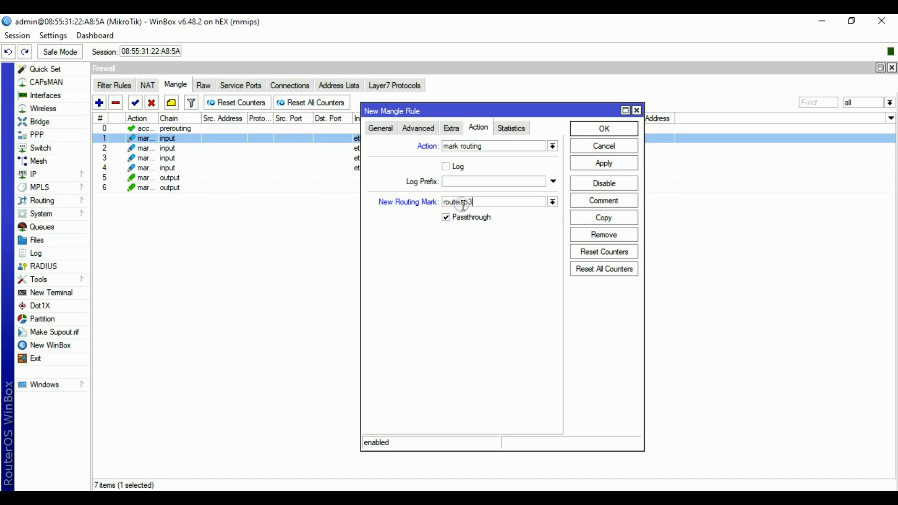
pyautogui.click(630, 164)
pyautogui.click(447, 217)
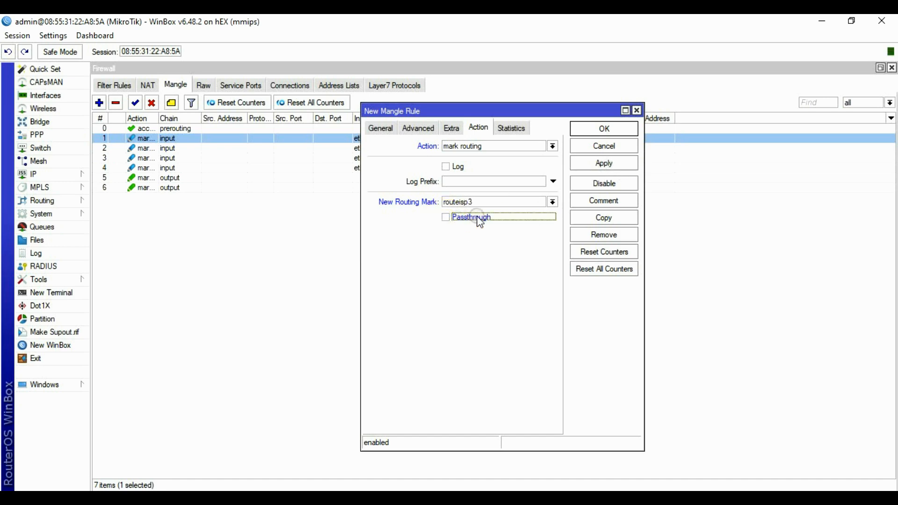
pyautogui.click(604, 164)
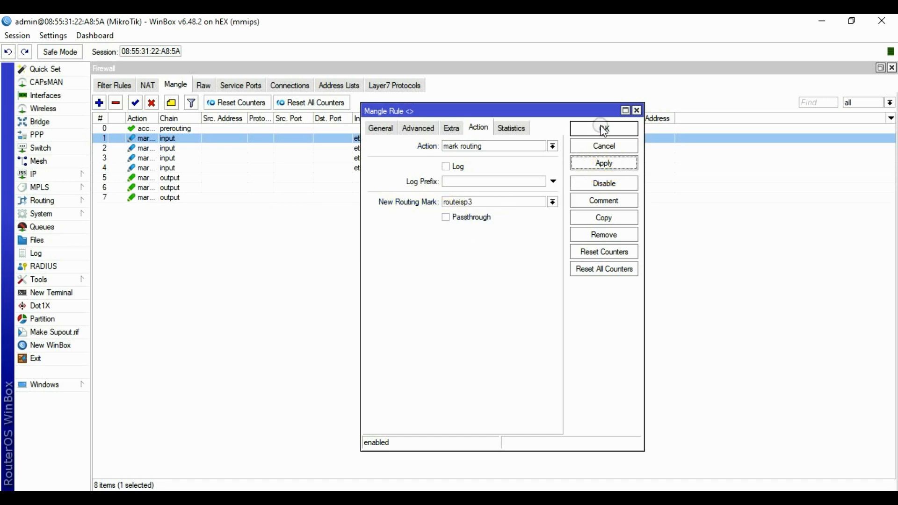
pyautogui.click(606, 129)
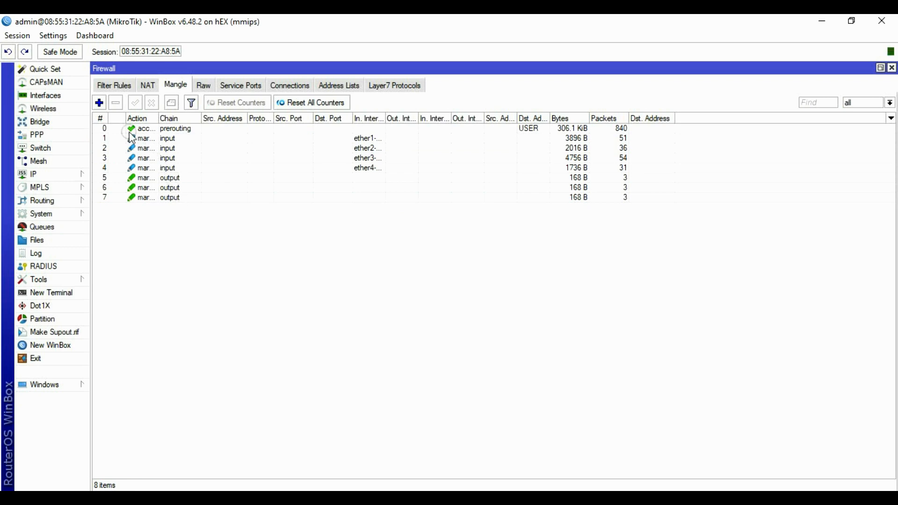
# Create a new output-chain mangle rule matching connection mark ISP4.
pyautogui.click(99, 103)
pyautogui.click(377, 128)
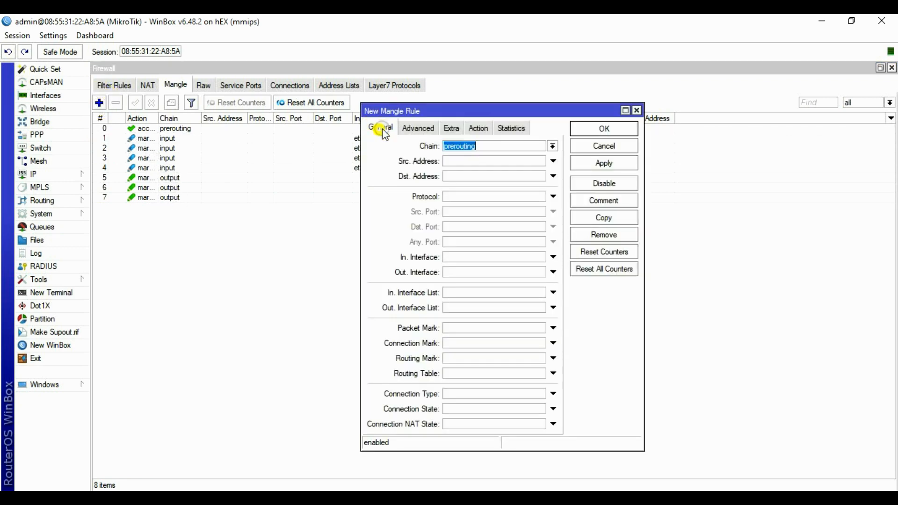
pyautogui.click(552, 146)
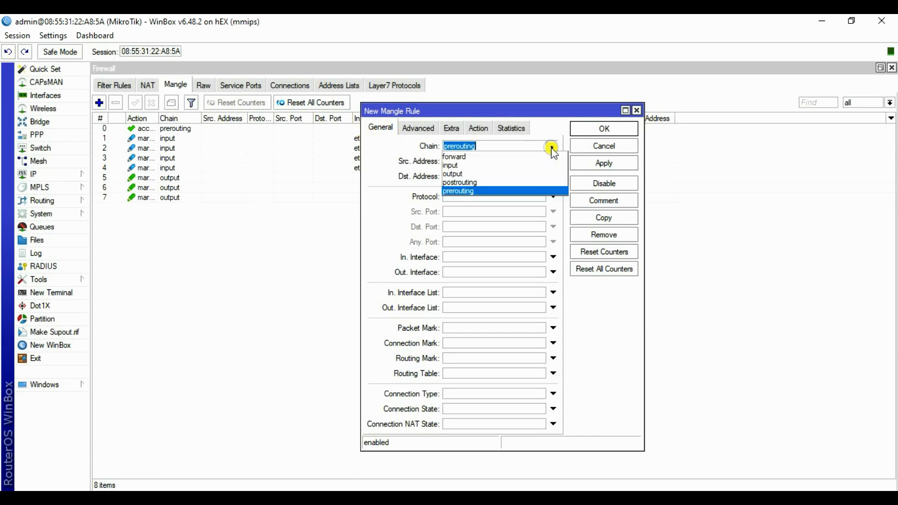
pyautogui.click(470, 174)
pyautogui.click(455, 344)
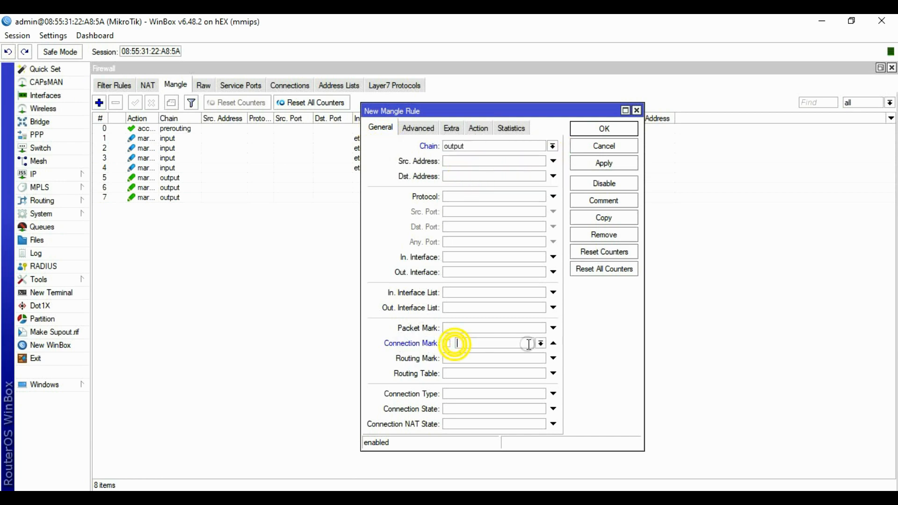
pyautogui.click(540, 344)
pyautogui.click(472, 375)
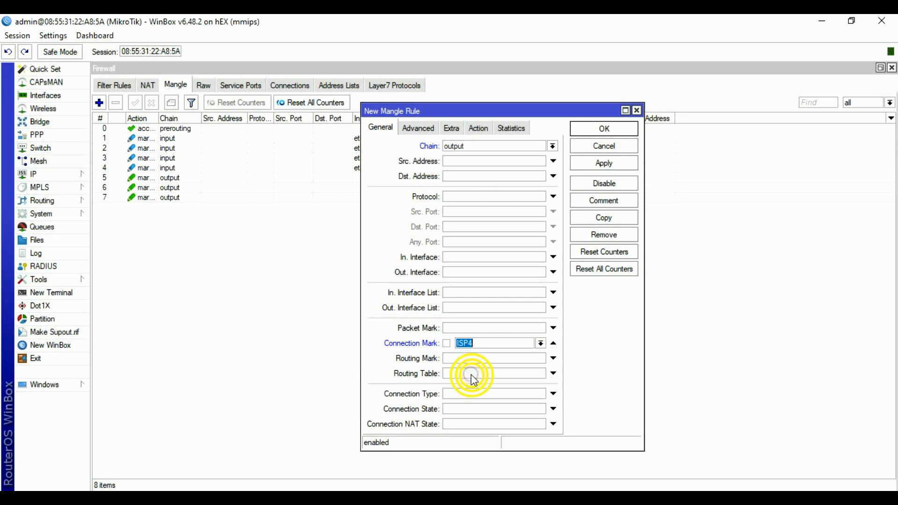
# Make the rule mark routing as routeisp4 with passthrough off, and save it.
pyautogui.click(479, 128)
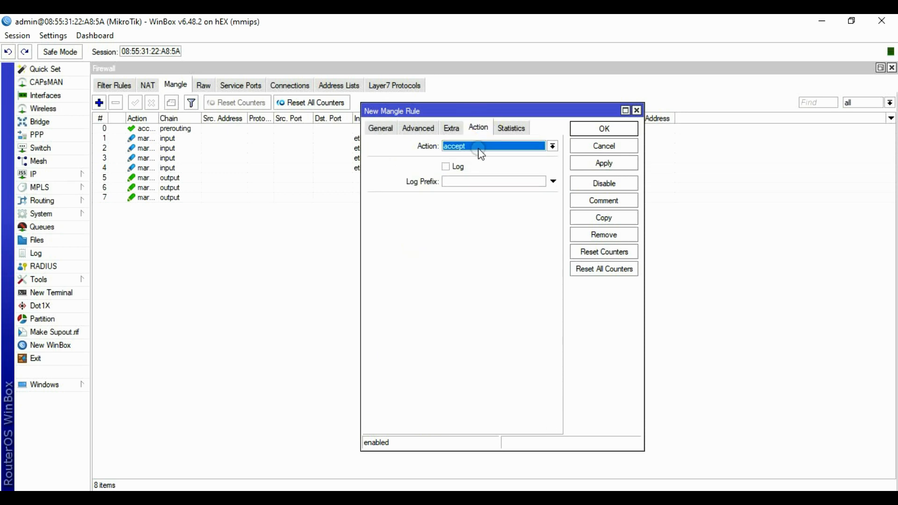
pyautogui.click(477, 147)
pyautogui.click(469, 258)
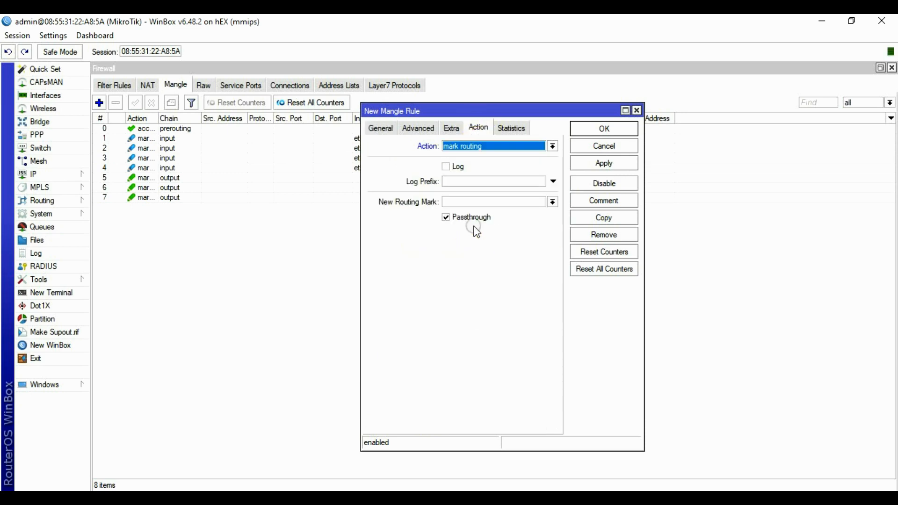
pyautogui.click(465, 203)
pyautogui.write('routeisp4')
pyautogui.click(447, 218)
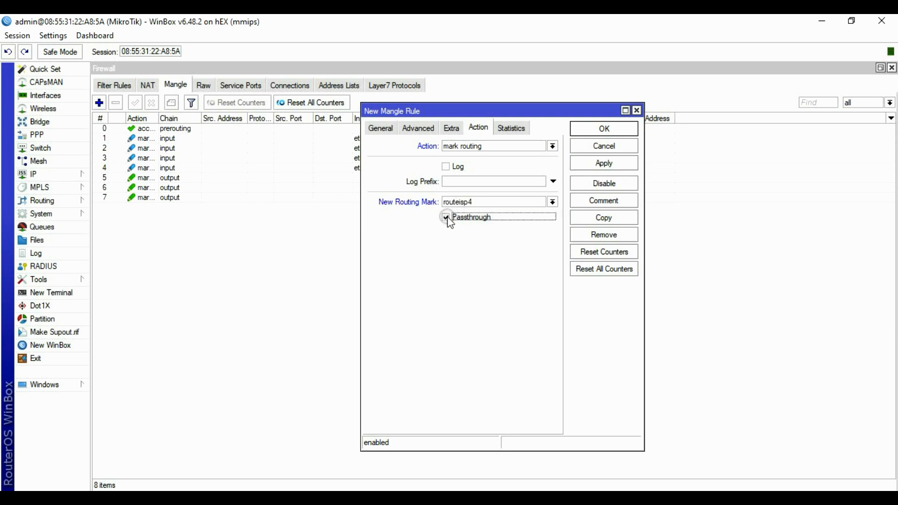
pyautogui.click(604, 164)
pyautogui.click(604, 128)
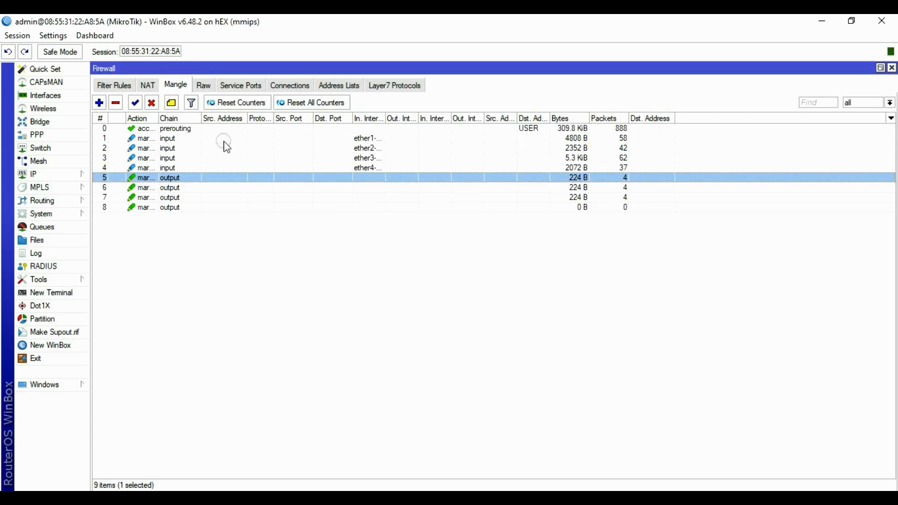
# Step through the mangle rules and verify rule 8's routeisp4 action without changes.
pyautogui.click(186, 131)
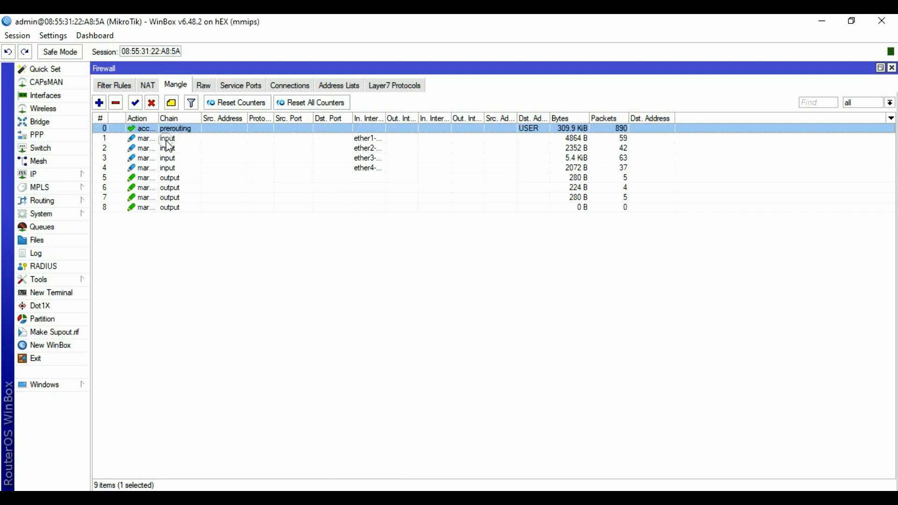
pyautogui.click(168, 139)
pyautogui.click(172, 168)
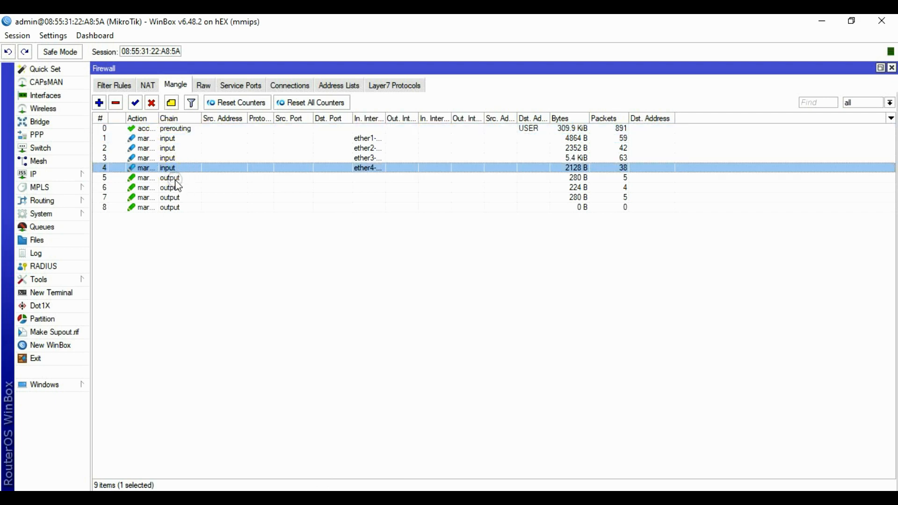
pyautogui.click(174, 178)
pyautogui.click(176, 188)
pyautogui.click(176, 198)
pyautogui.click(173, 208)
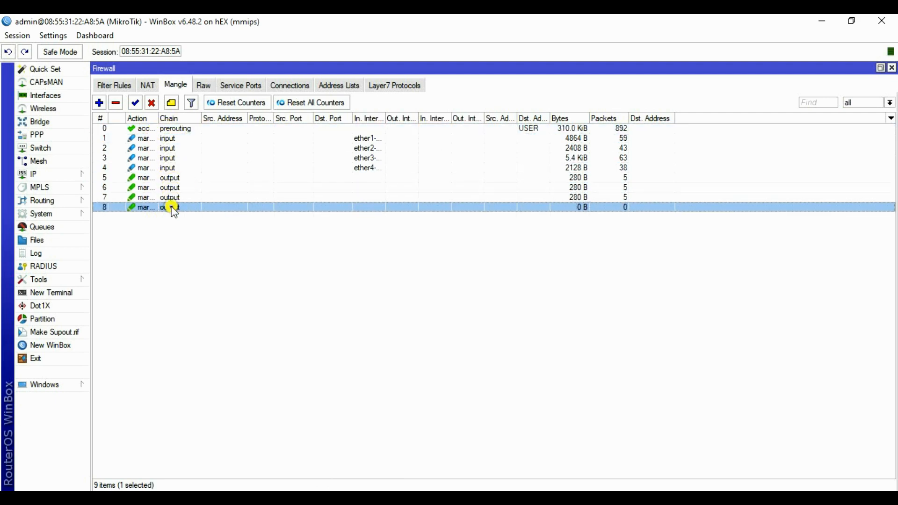
pyautogui.doubleClick(172, 208)
pyautogui.click(479, 129)
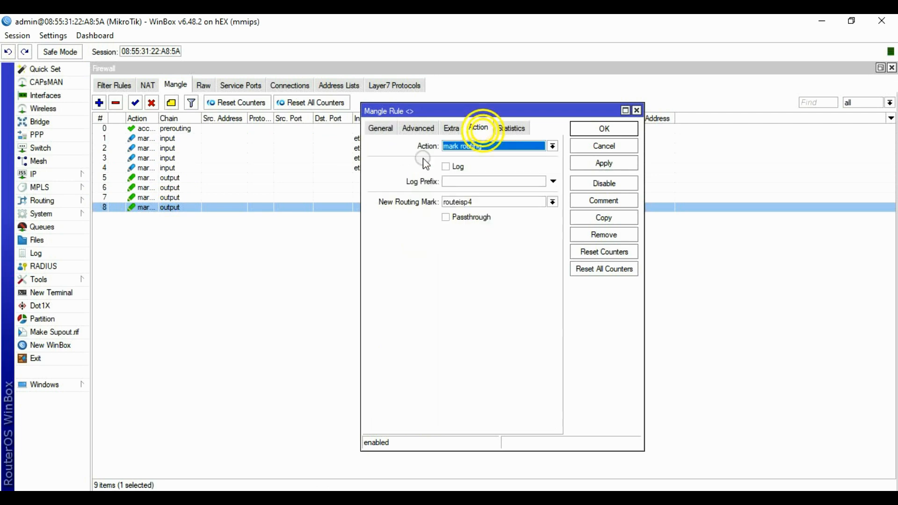
pyautogui.click(603, 146)
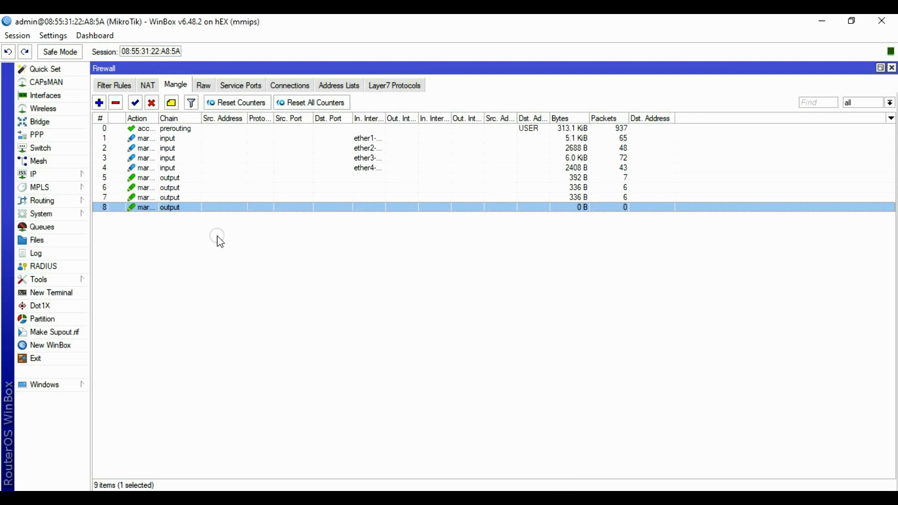
pyautogui.click(99, 103)
# Match prerouting traffic from address list USER to destinations not in USER.
pyautogui.click(382, 129)
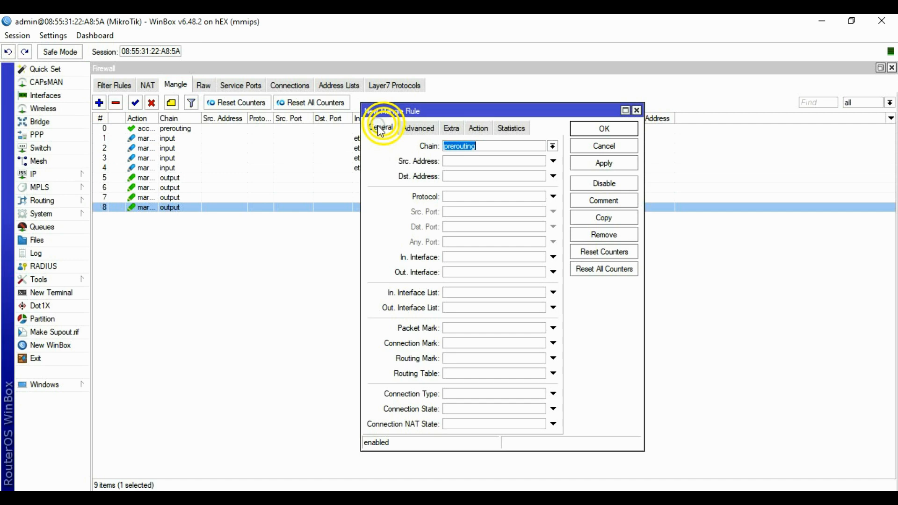
pyautogui.click(486, 146)
pyautogui.click(420, 132)
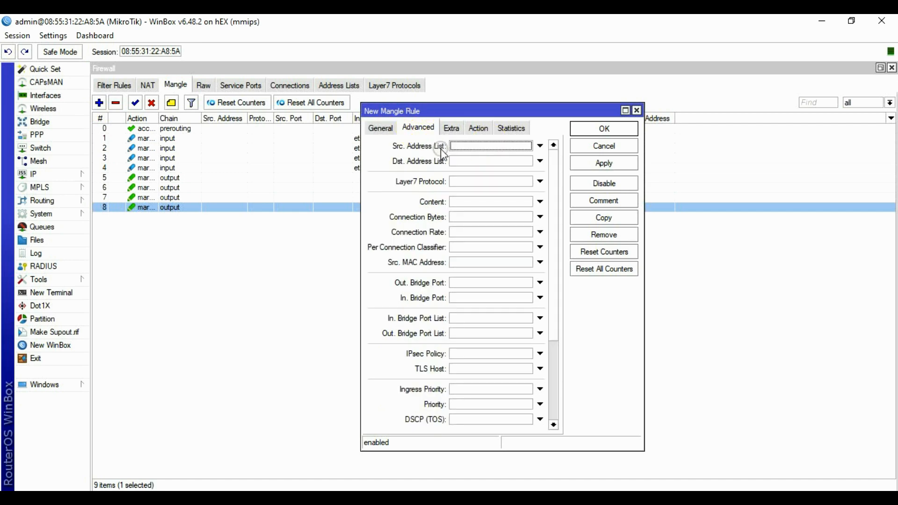
pyautogui.click(455, 147)
pyautogui.click(527, 145)
pyautogui.click(478, 156)
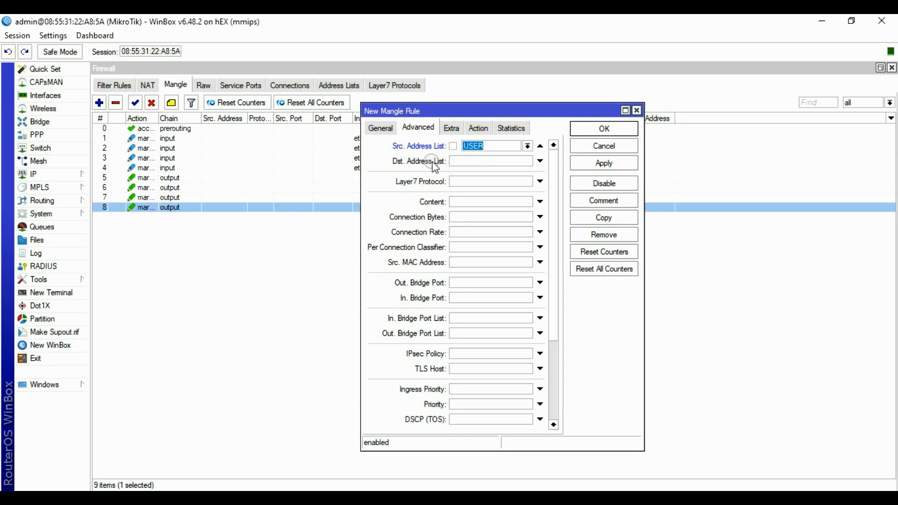
pyautogui.click(464, 162)
pyautogui.click(527, 162)
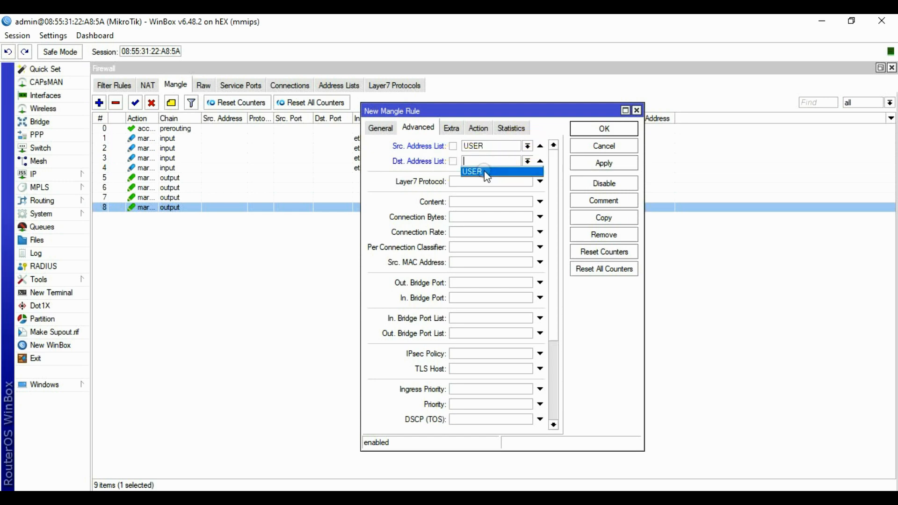
pyautogui.click(474, 171)
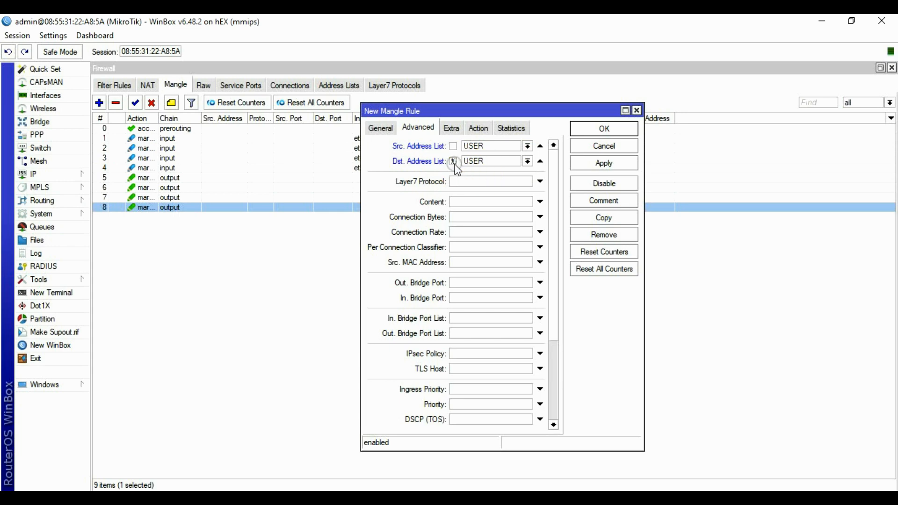
pyautogui.click(455, 206)
# Add a per-connection classifier on both addresses and ports, 4/0.
pyautogui.click(453, 248)
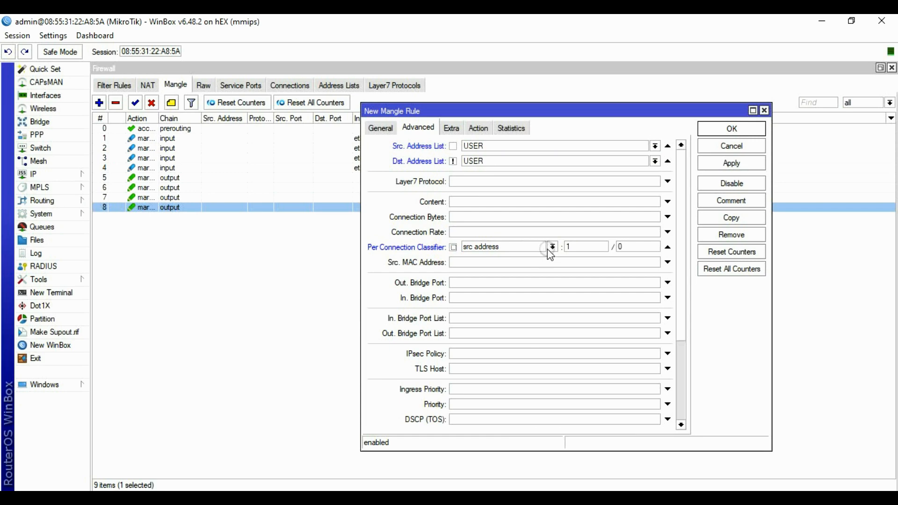
pyautogui.click(548, 248)
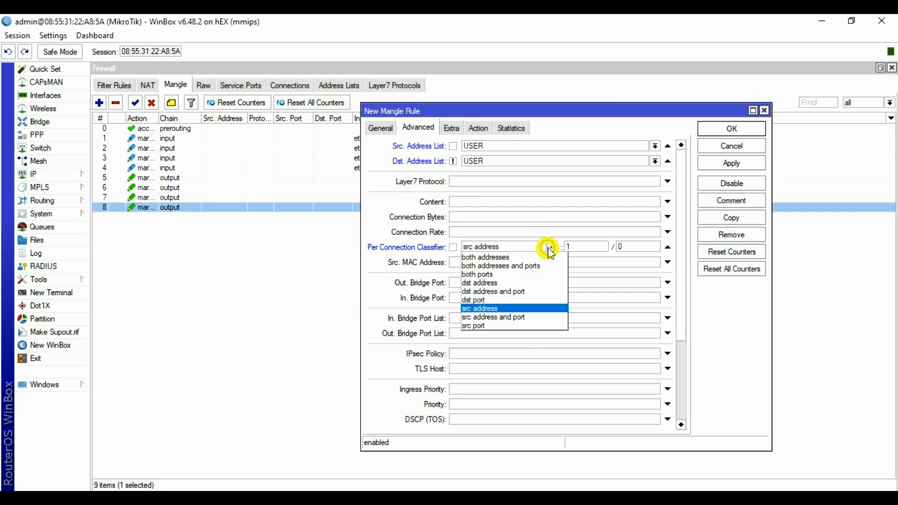
pyautogui.click(509, 266)
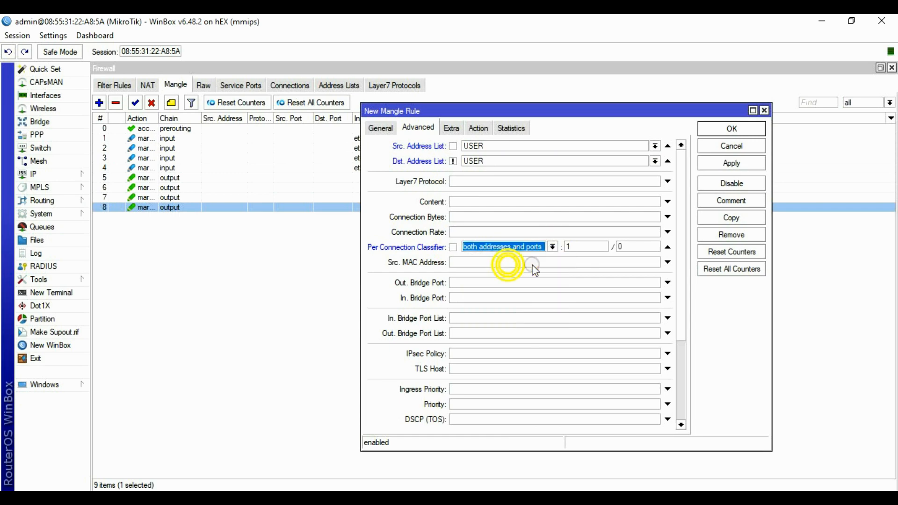
pyautogui.doubleClick(573, 248)
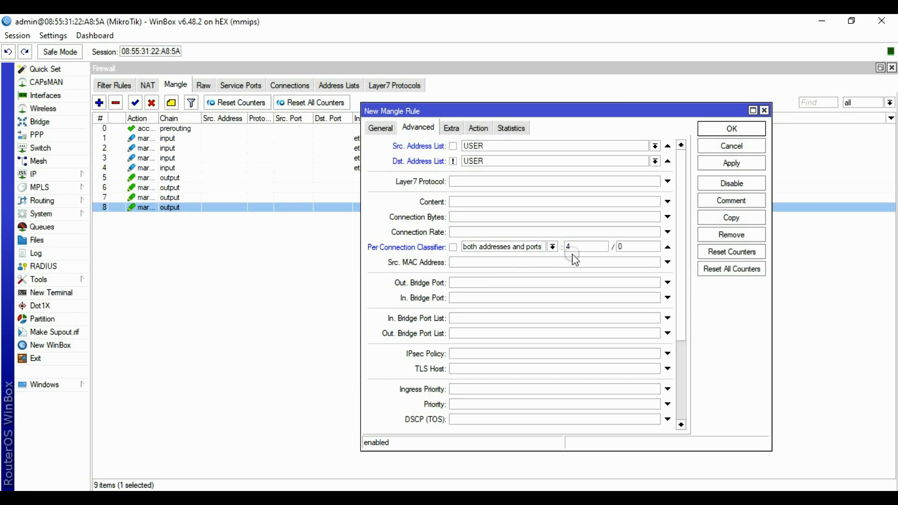
pyautogui.doubleClick(626, 246)
# Exclude local destinations with an inverted local destination address type.
pyautogui.click(452, 129)
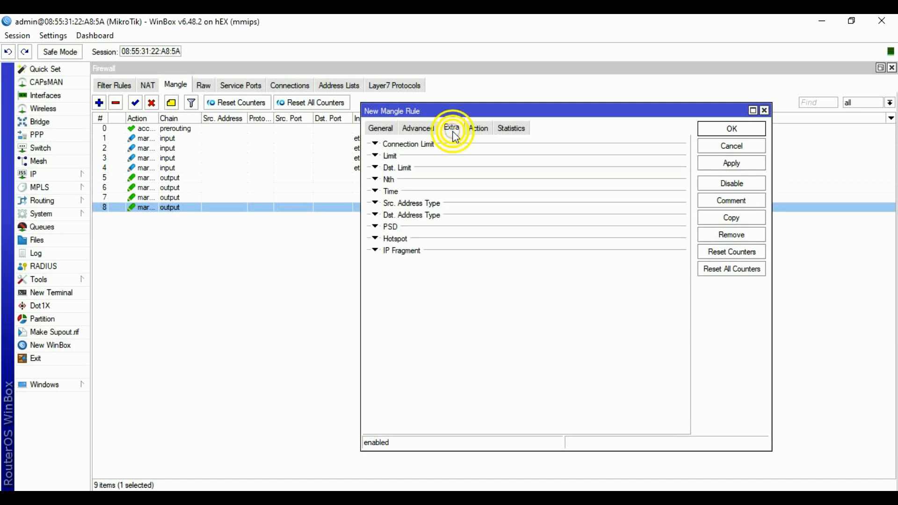
pyautogui.click(390, 217)
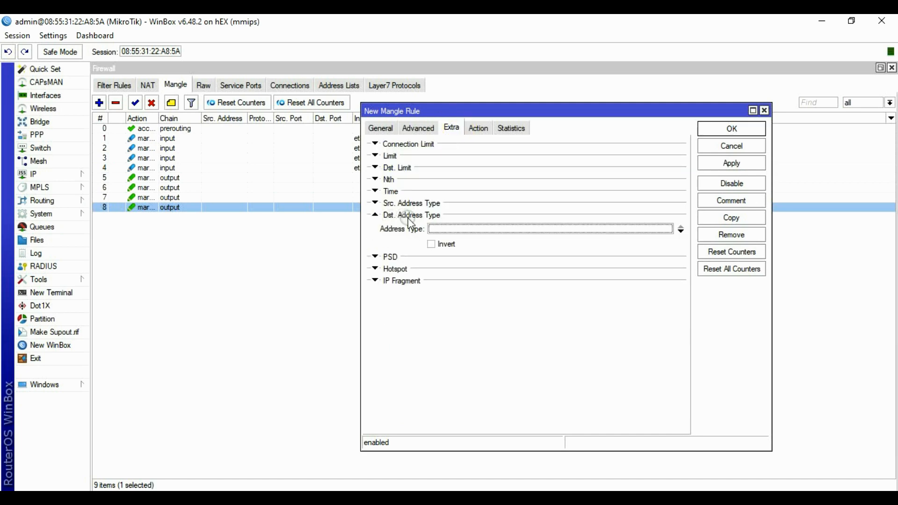
pyautogui.click(462, 229)
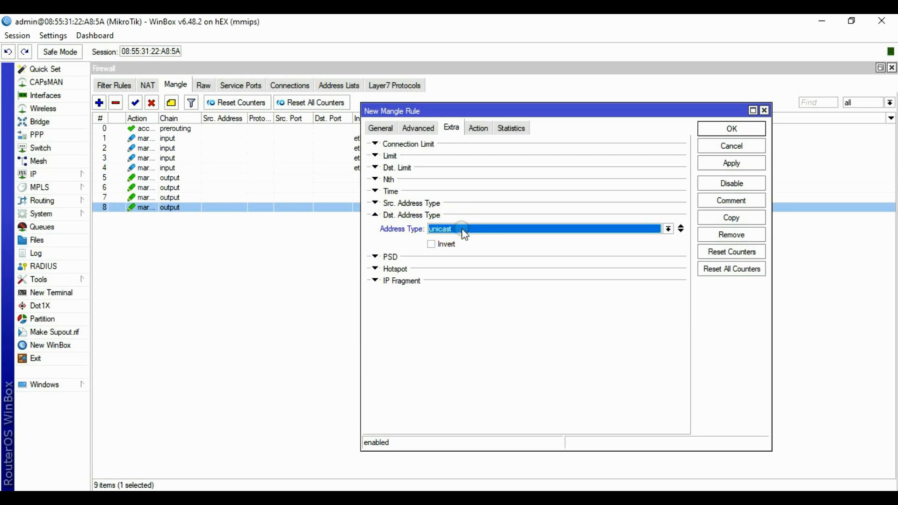
pyautogui.click(669, 229)
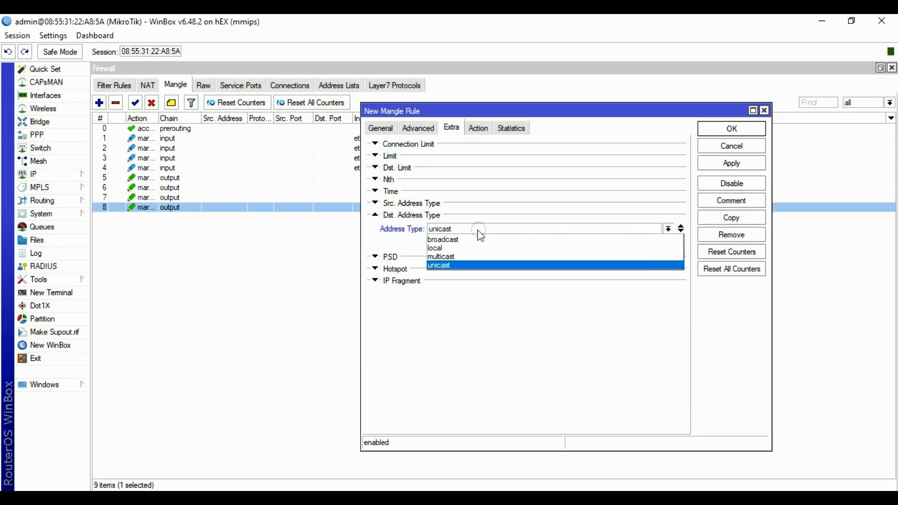
pyautogui.click(445, 249)
pyautogui.click(432, 246)
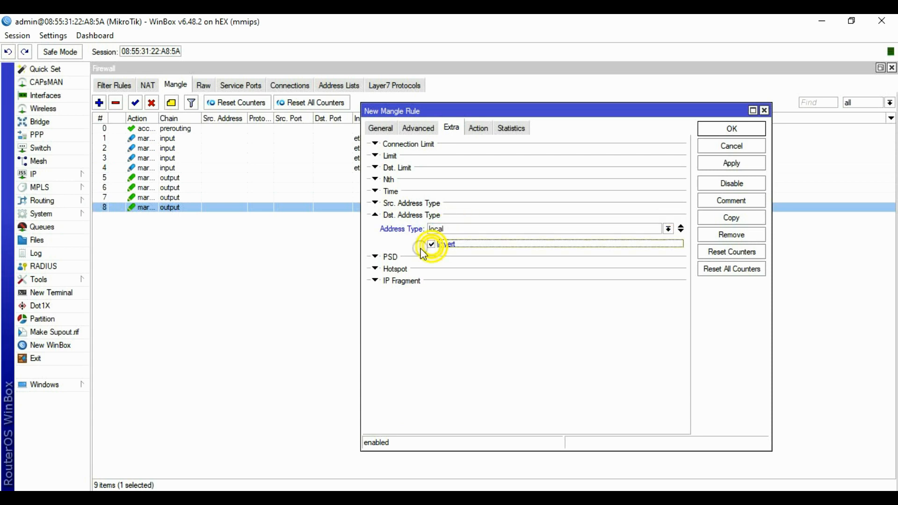
# Set the action to mark connection ISP1 and save the rule.
pyautogui.click(477, 132)
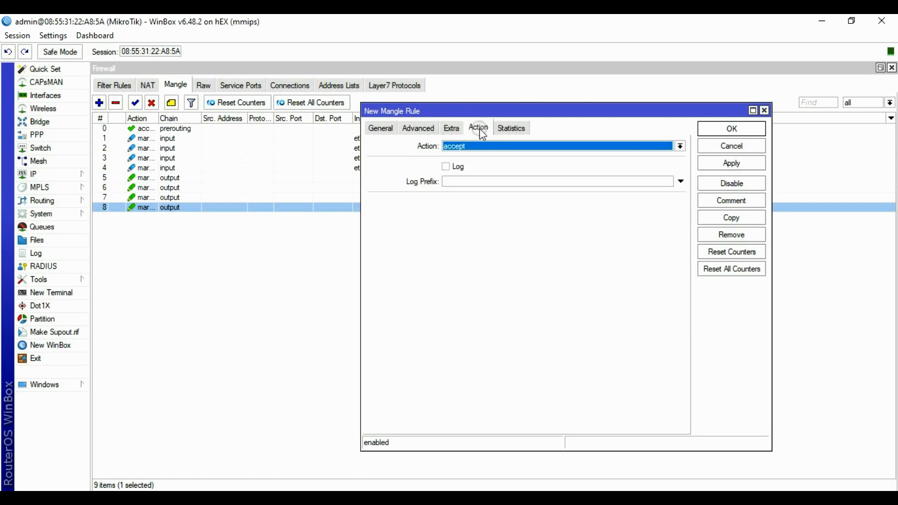
pyautogui.click(506, 148)
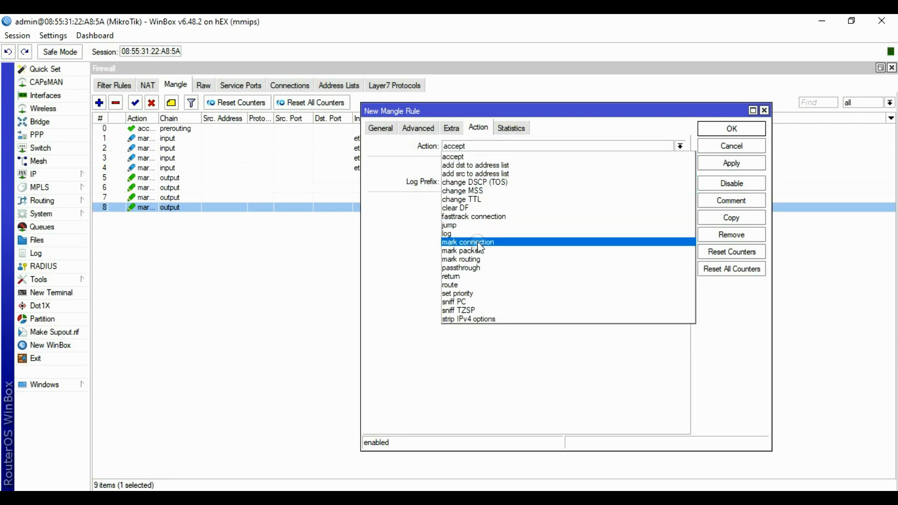
pyautogui.click(464, 242)
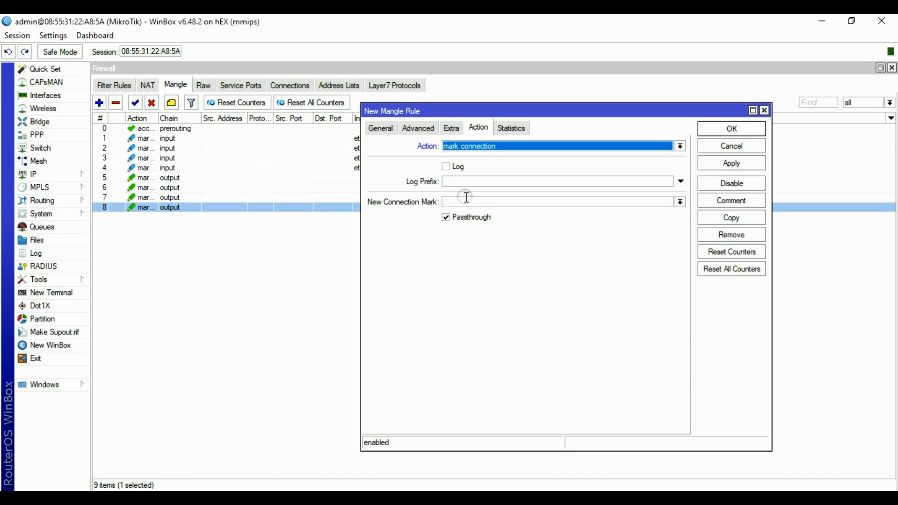
pyautogui.click(666, 203)
pyautogui.click(680, 202)
pyautogui.click(467, 211)
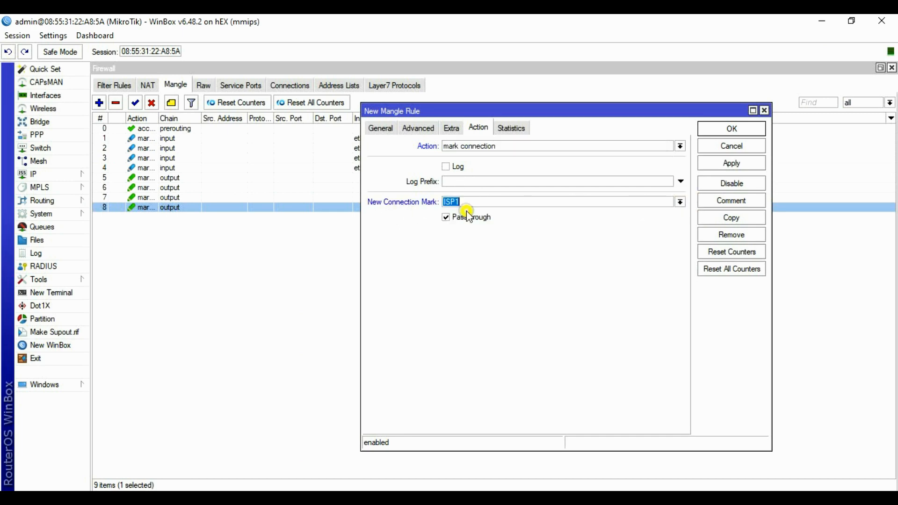
pyautogui.click(735, 164)
pyautogui.click(735, 133)
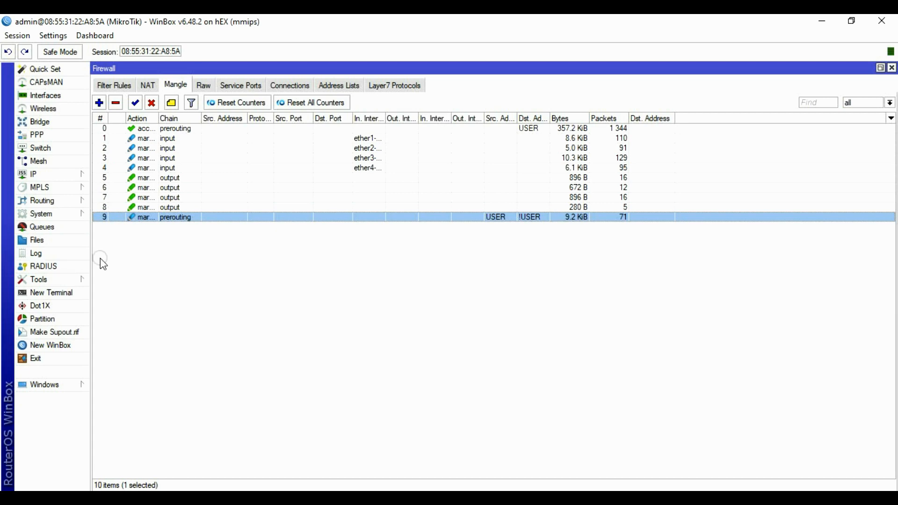
# Start a new prerouting rule matching source list USER and destination !USER.
pyautogui.click(99, 102)
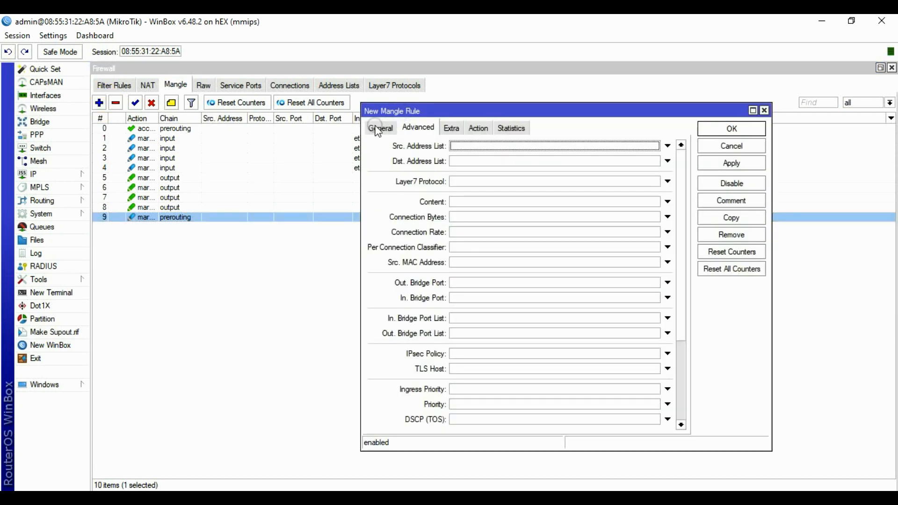
pyautogui.click(381, 128)
pyautogui.click(418, 128)
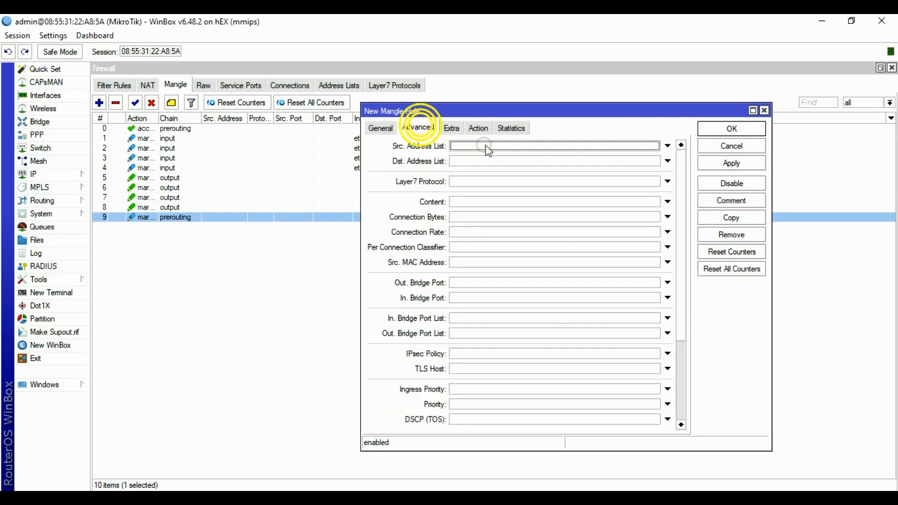
pyautogui.click(484, 150)
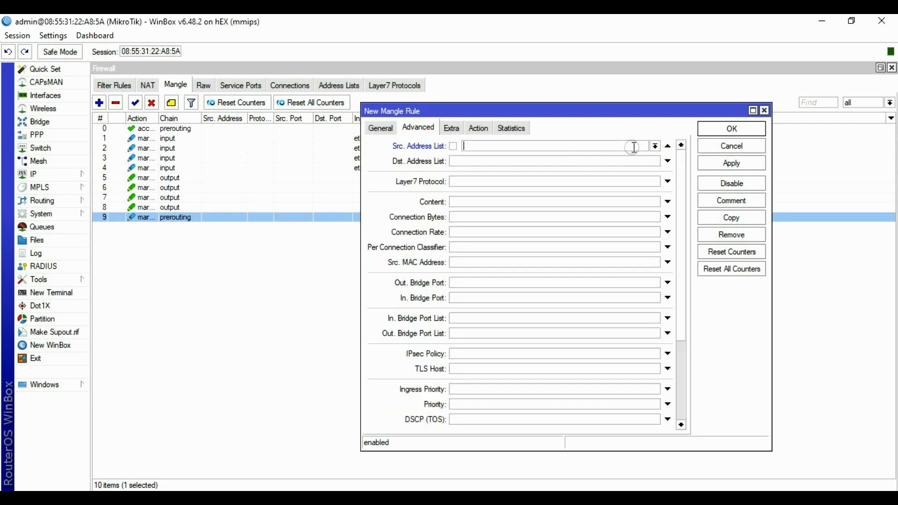
pyautogui.click(653, 146)
pyautogui.click(488, 159)
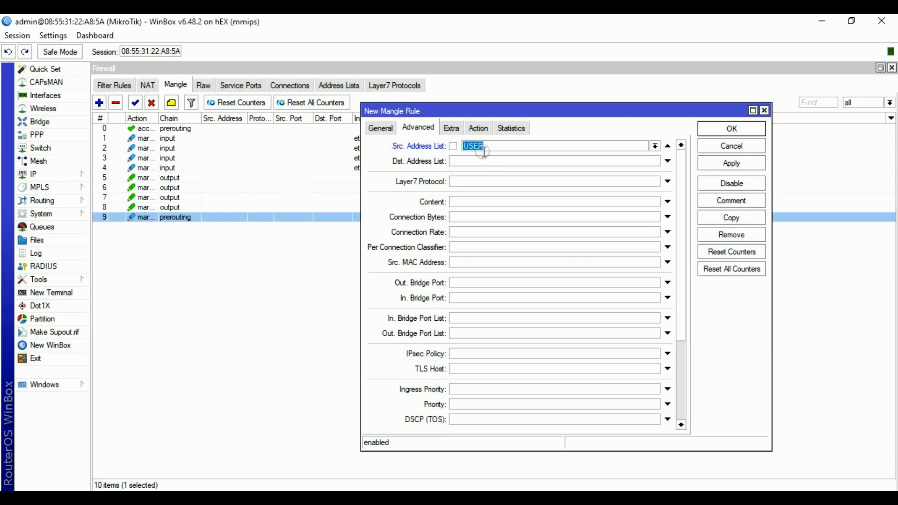
pyautogui.click(523, 163)
pyautogui.click(655, 162)
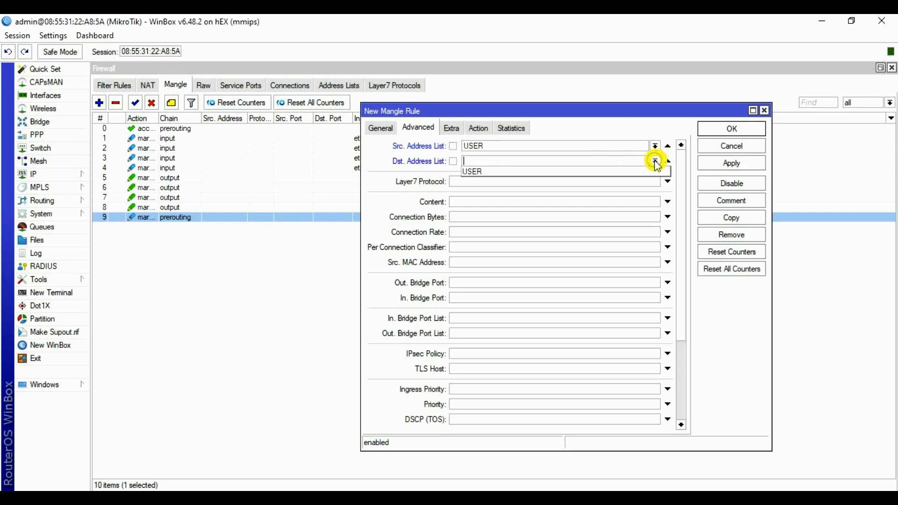
pyautogui.click(494, 172)
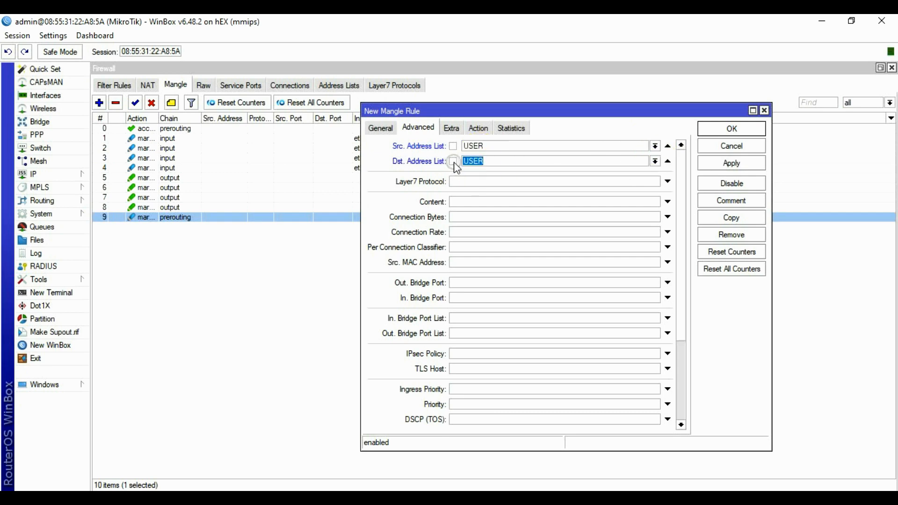
pyautogui.click(453, 163)
# Add a per-connection classifier on both addresses and ports.
pyautogui.click(463, 248)
pyautogui.click(552, 247)
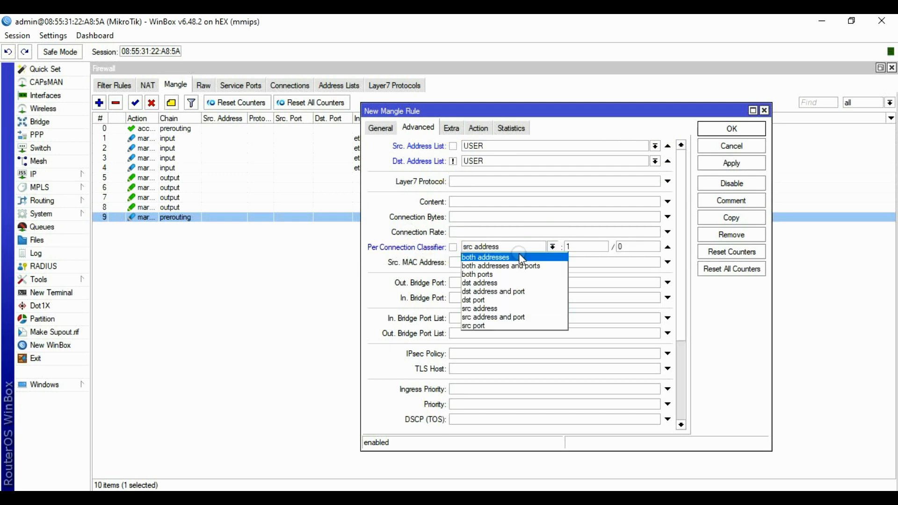
pyautogui.click(510, 266)
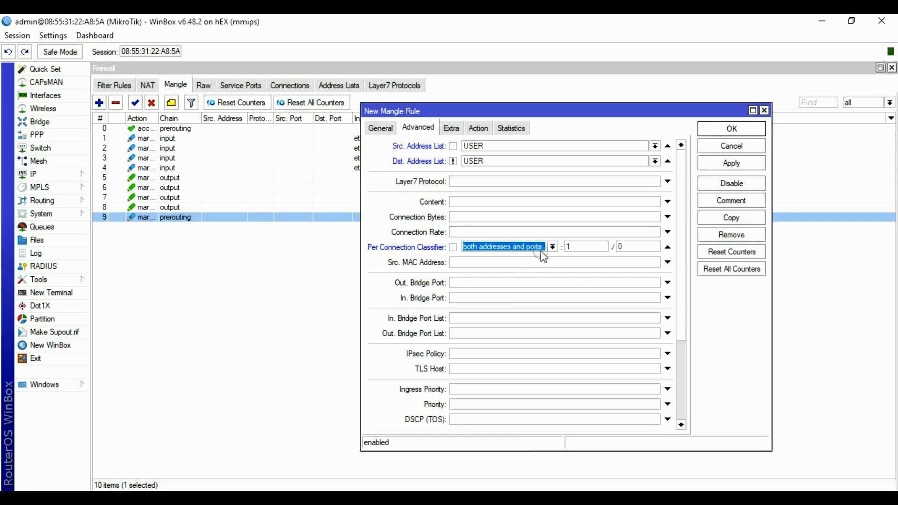
pyautogui.doubleClick(590, 247)
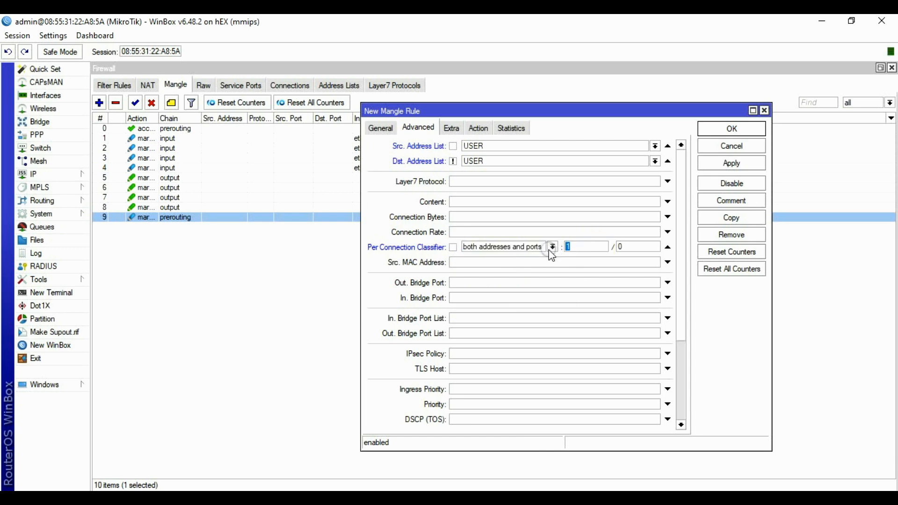
pyautogui.doubleClick(626, 247)
# Exclude local destinations with an inverted local destination address type.
pyautogui.click(451, 128)
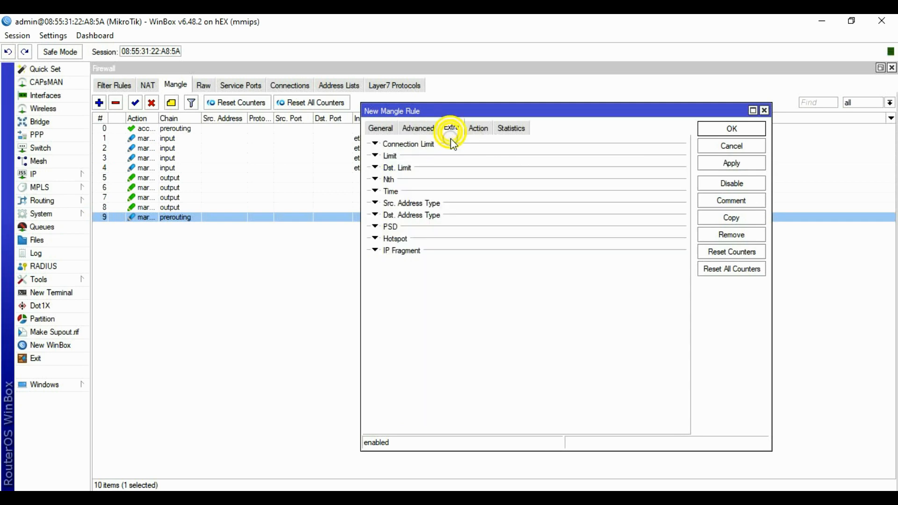
pyautogui.click(391, 218)
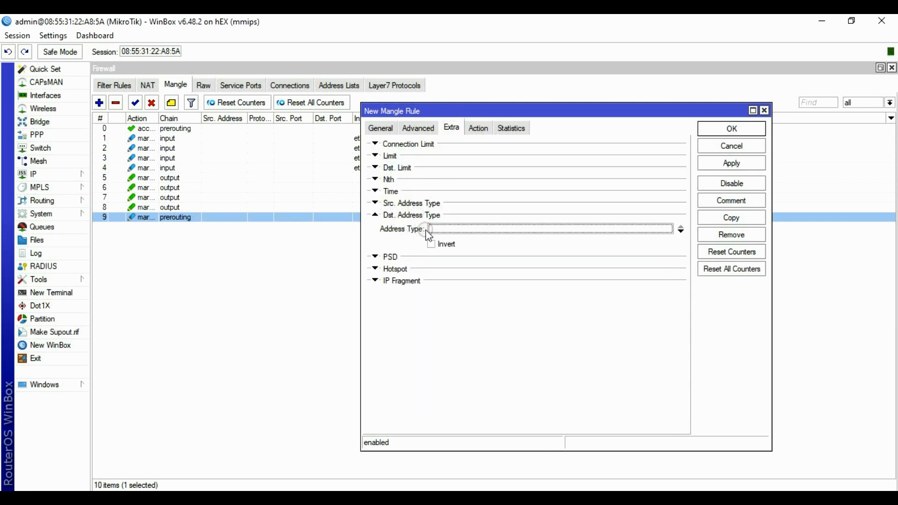
pyautogui.click(675, 229)
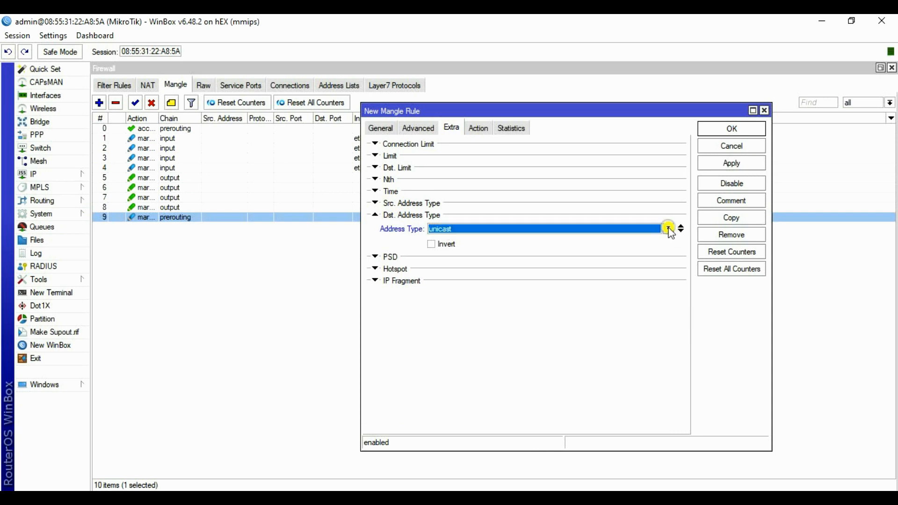
pyautogui.click(668, 229)
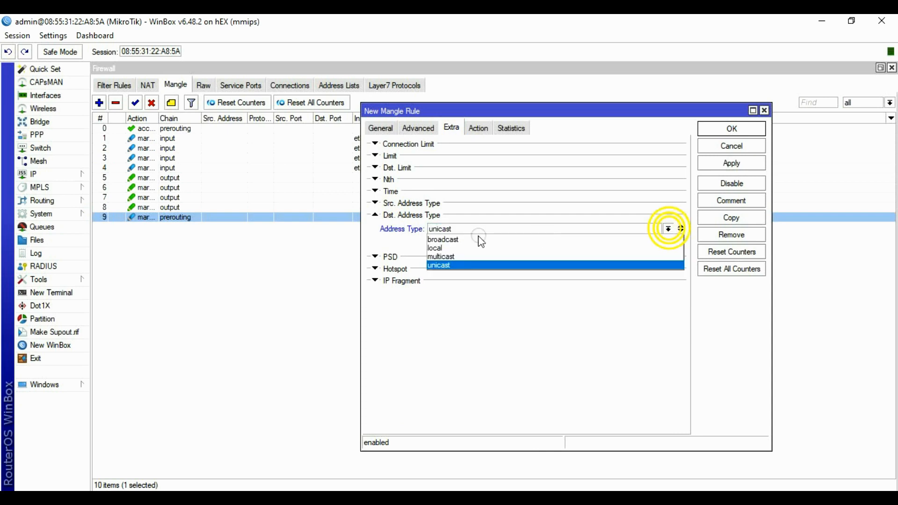
pyautogui.click(442, 248)
pyautogui.click(436, 245)
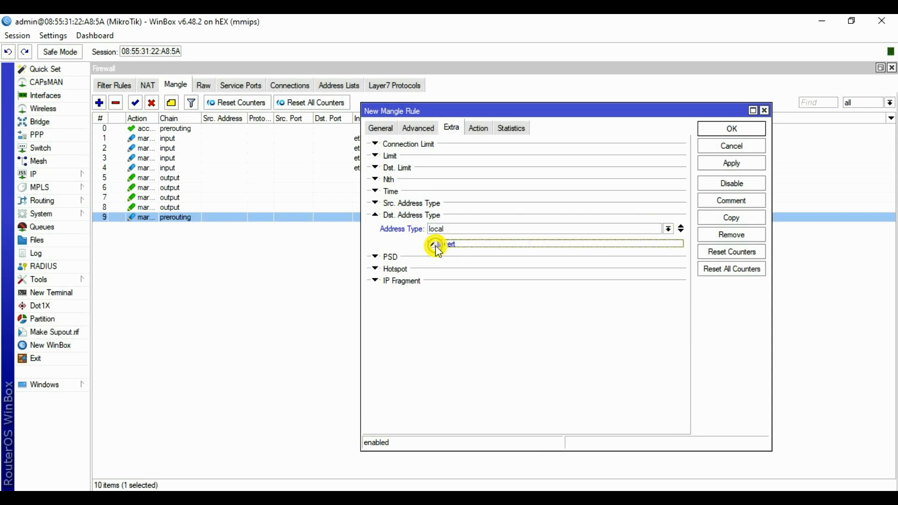
# Set the action to mark connection ISP2 and save the rule.
pyautogui.click(478, 128)
pyautogui.click(480, 147)
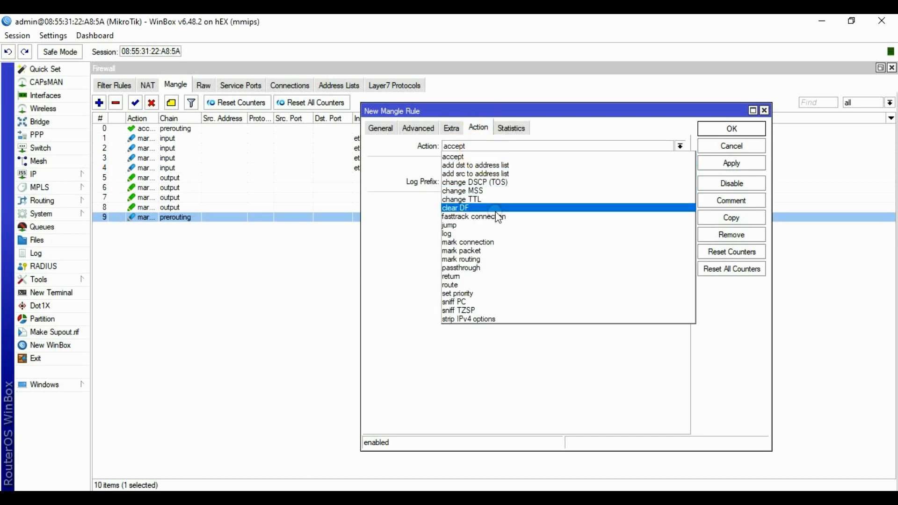
pyautogui.click(481, 242)
pyautogui.click(679, 202)
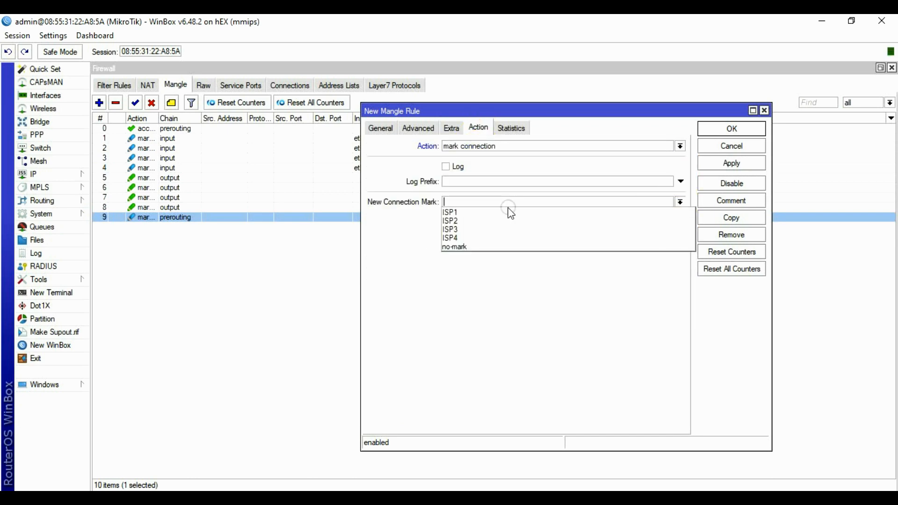
pyautogui.click(475, 224)
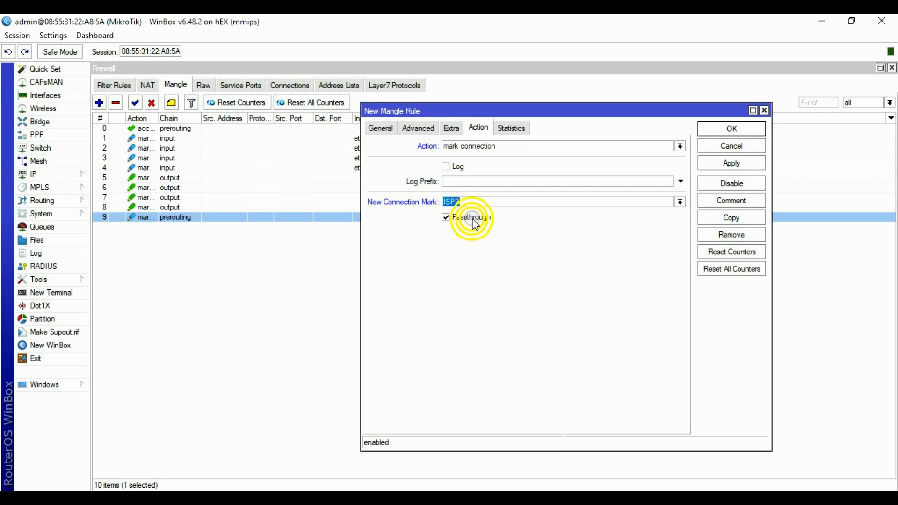
pyautogui.click(733, 163)
pyautogui.click(731, 128)
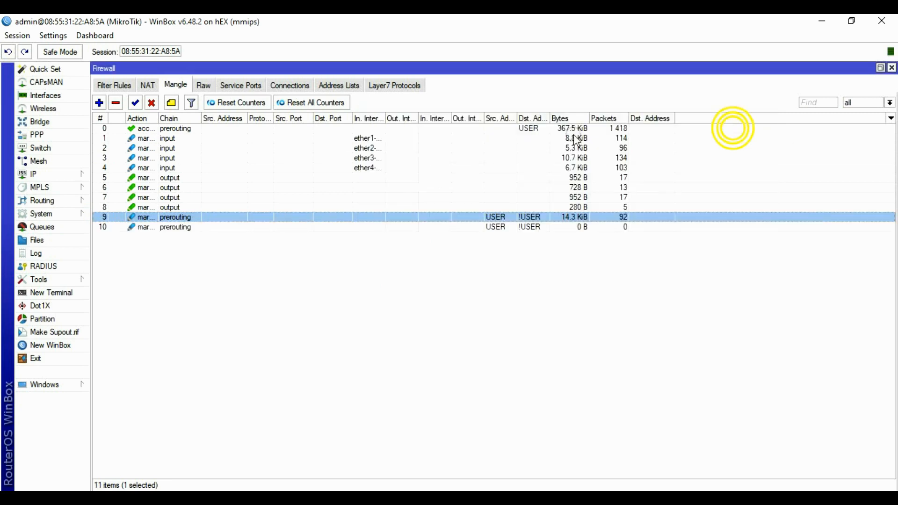
# Start a new prerouting mangle rule matching source list USER and destination list !USER.
pyautogui.click(149, 225)
pyautogui.click(98, 102)
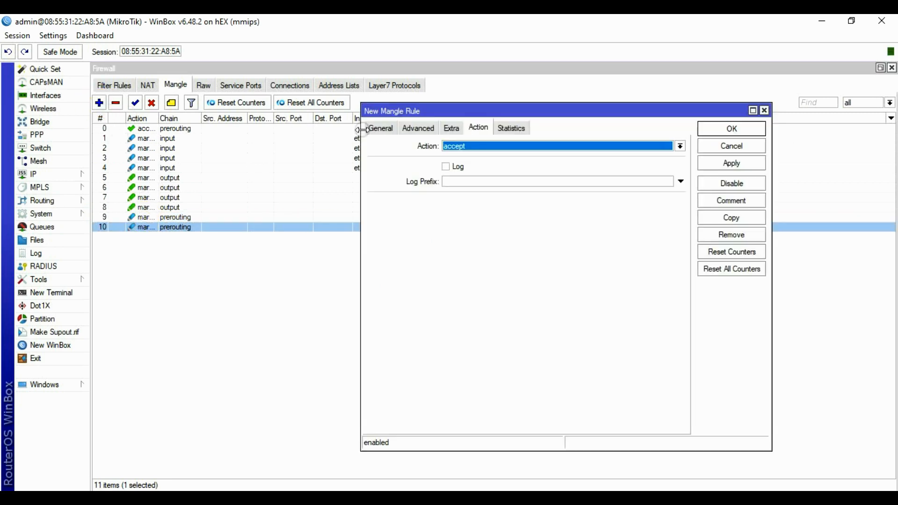
pyautogui.click(382, 129)
pyautogui.click(459, 146)
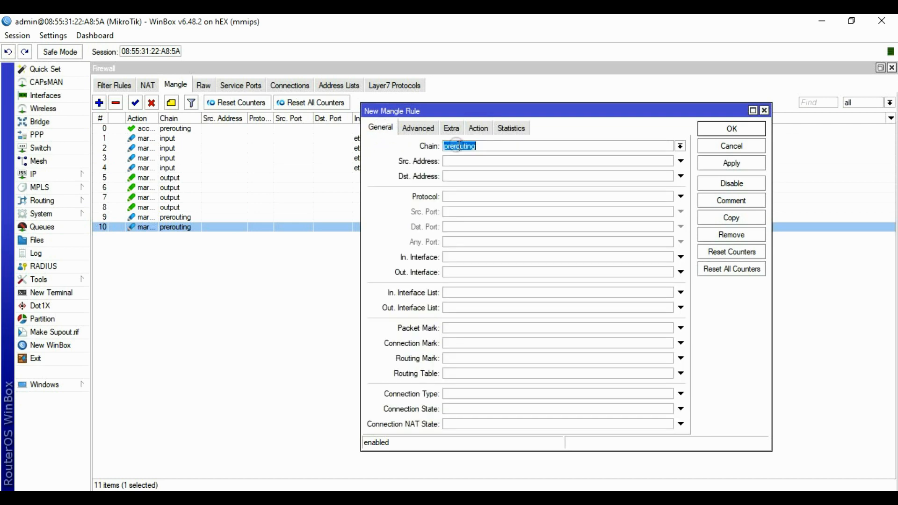
pyautogui.click(420, 129)
pyautogui.click(655, 144)
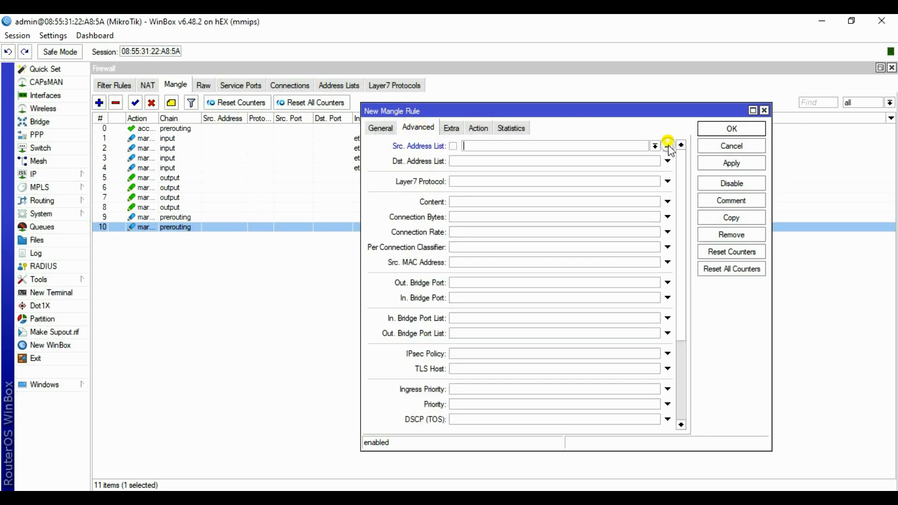
pyautogui.click(655, 145)
pyautogui.click(518, 158)
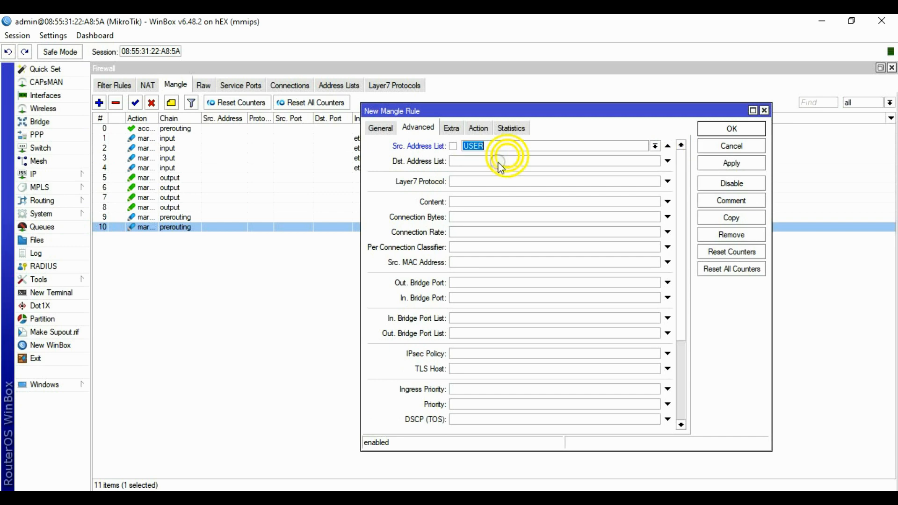
pyautogui.click(655, 161)
pyautogui.click(655, 161)
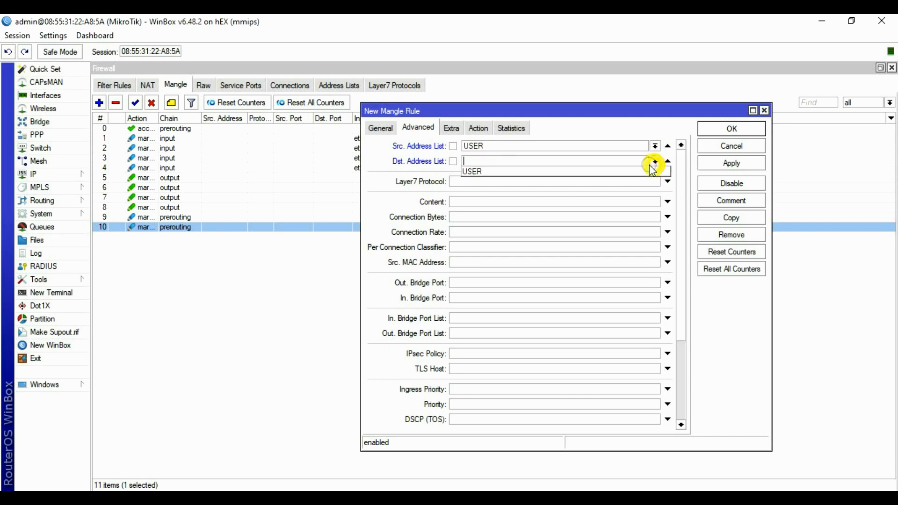
pyautogui.click(472, 172)
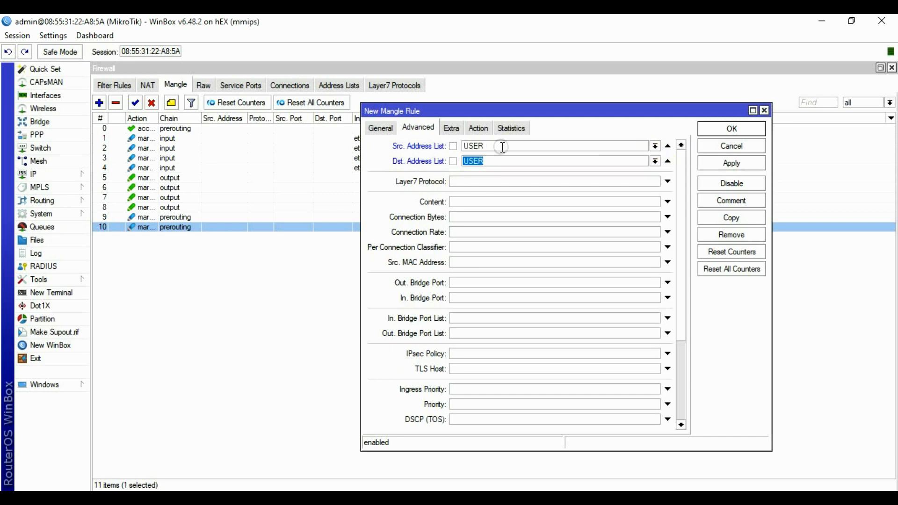
pyautogui.click(453, 161)
# Add a per-connection classifier on both addresses and ports with values 4/2.
pyautogui.click(461, 247)
pyautogui.click(552, 247)
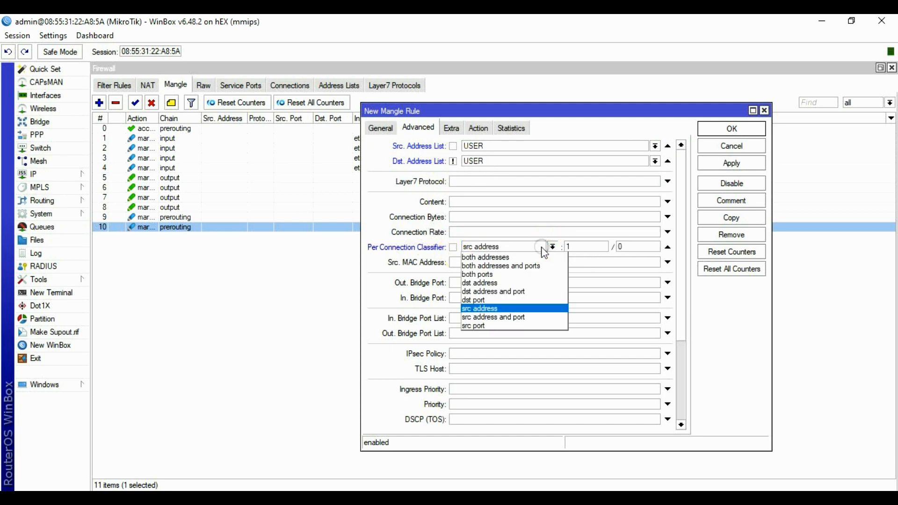
pyautogui.click(507, 266)
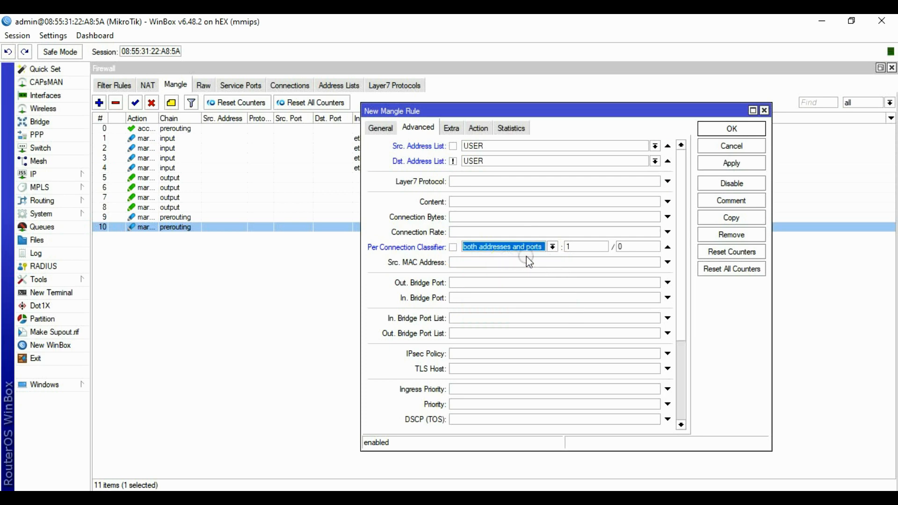
pyautogui.press('Tab')
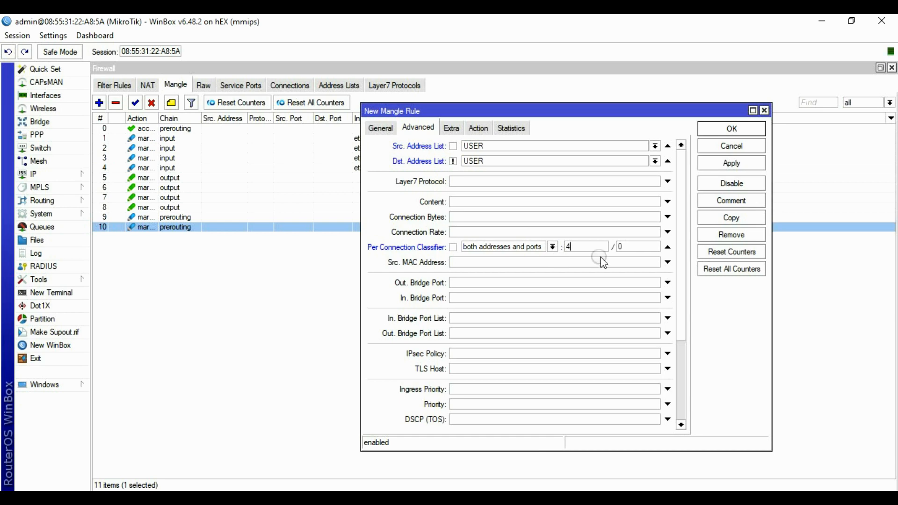
pyautogui.press('Tab')
pyautogui.click(472, 145)
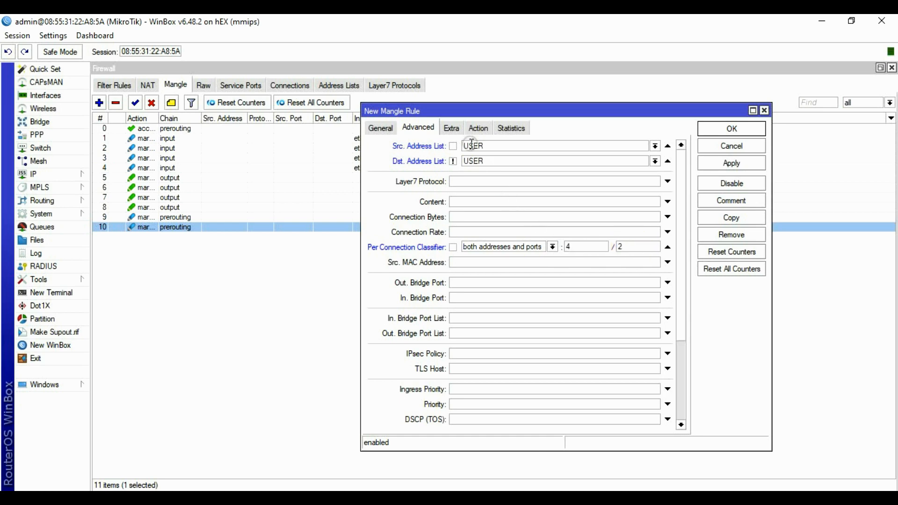
# Restrict the rule to non-local destinations with destination address type !local.
pyautogui.click(451, 129)
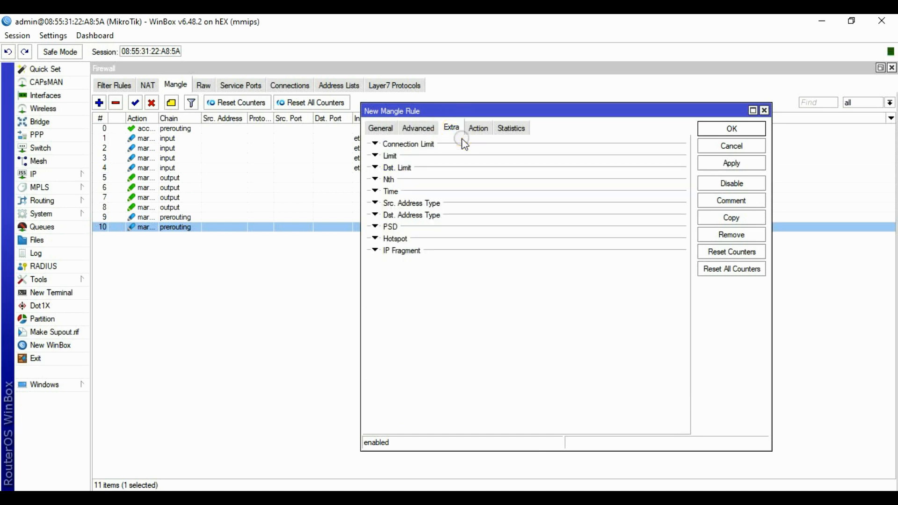
pyautogui.click(410, 218)
pyautogui.click(434, 229)
pyautogui.click(437, 236)
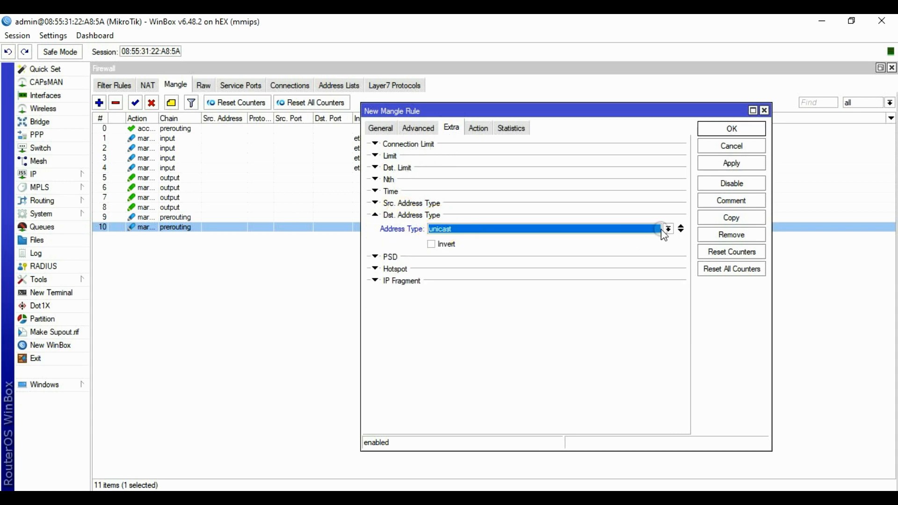
pyautogui.click(664, 232)
pyautogui.click(457, 246)
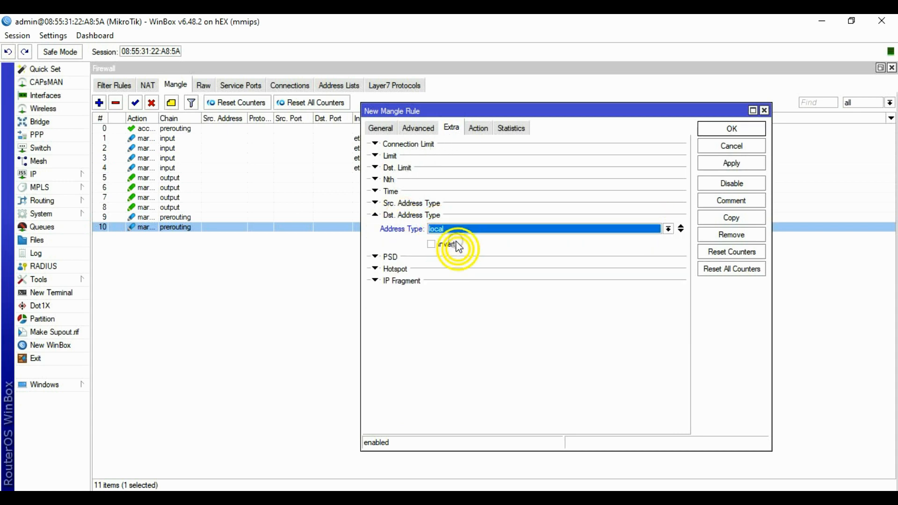
pyautogui.click(439, 244)
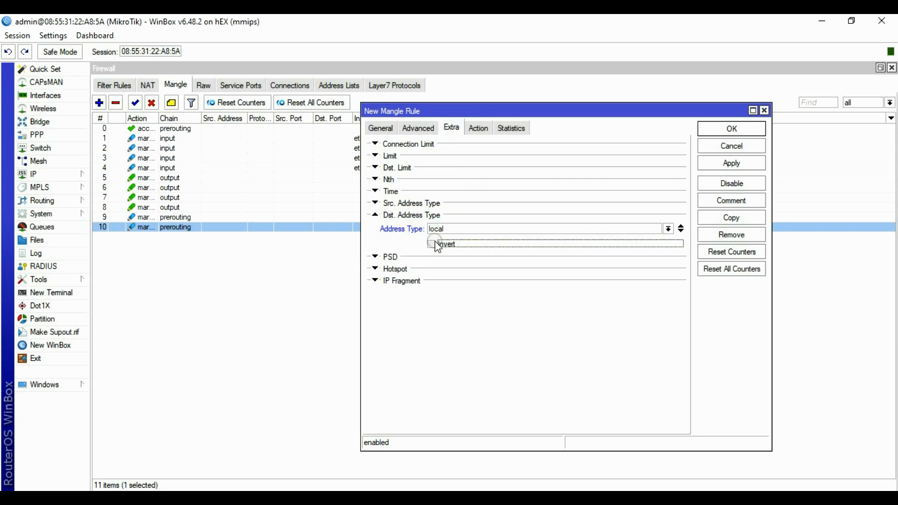
pyautogui.click(482, 188)
# Set the action to mark connection ISP3 and apply the rule.
pyautogui.click(479, 128)
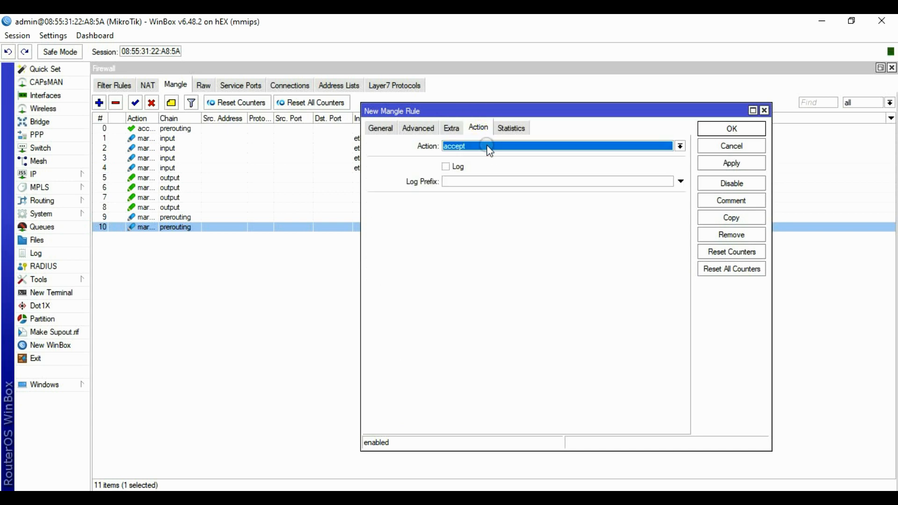
pyautogui.click(482, 146)
pyautogui.click(479, 243)
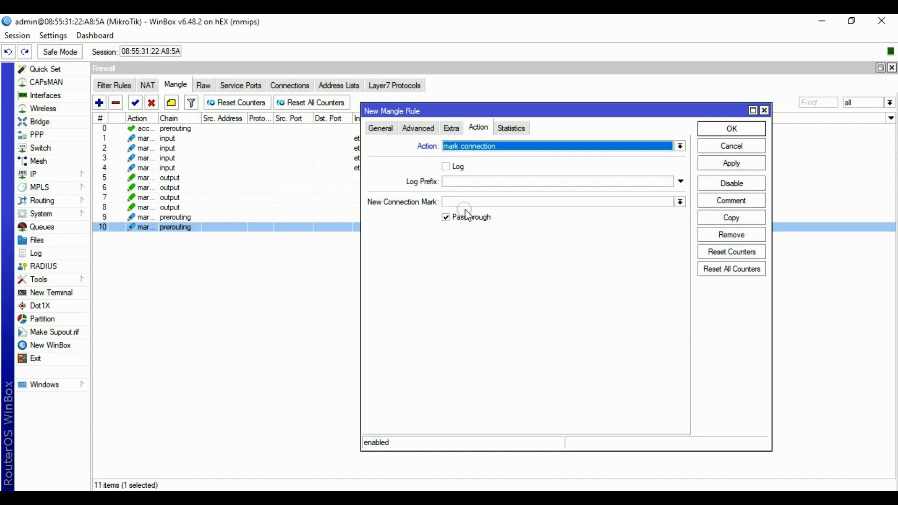
pyautogui.click(680, 202)
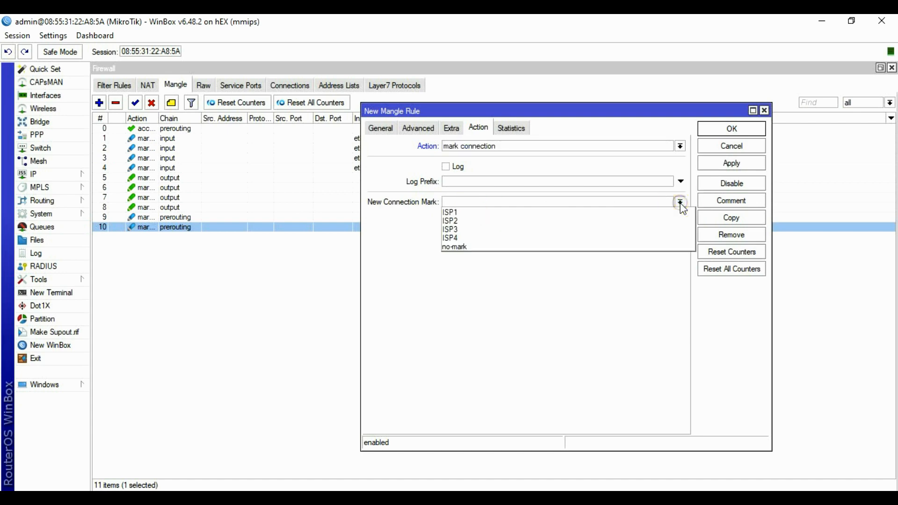
pyautogui.click(503, 214)
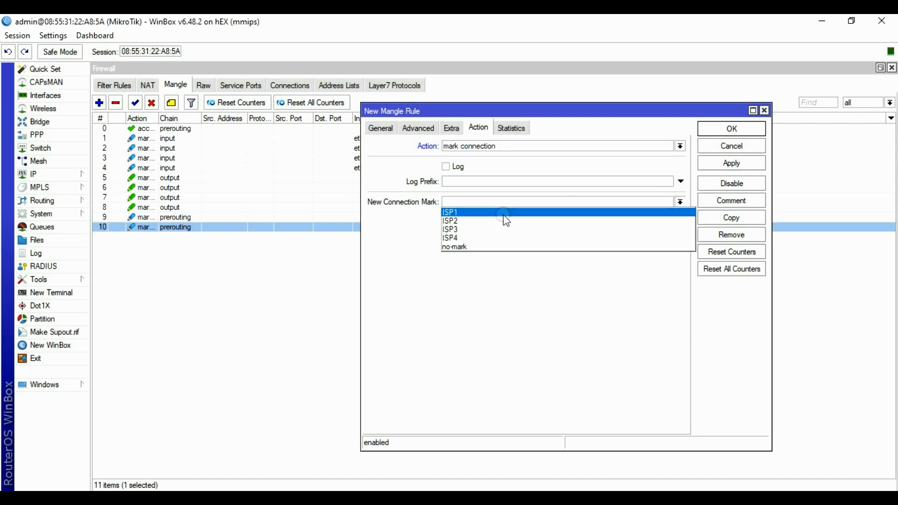
pyautogui.click(479, 230)
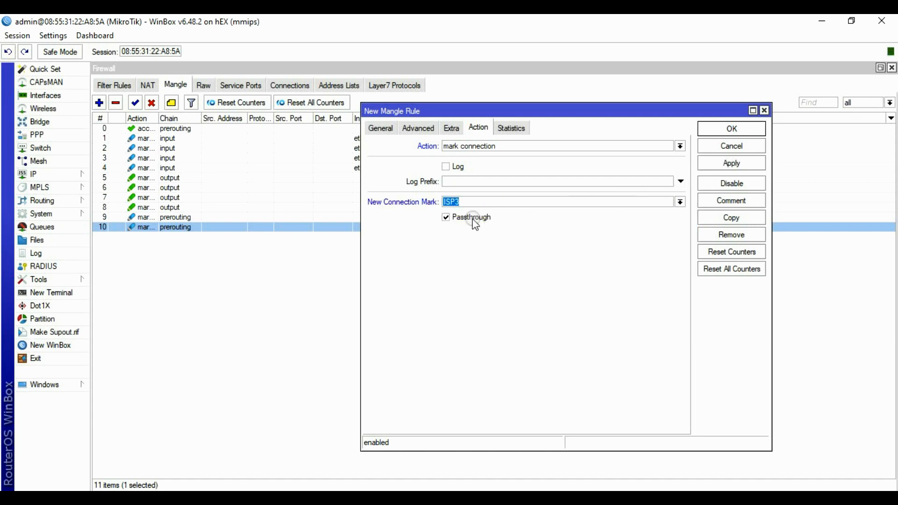
pyautogui.click(732, 161)
# Close the ISP3 rule and start a new mangle rule below rule 9.
pyautogui.click(732, 129)
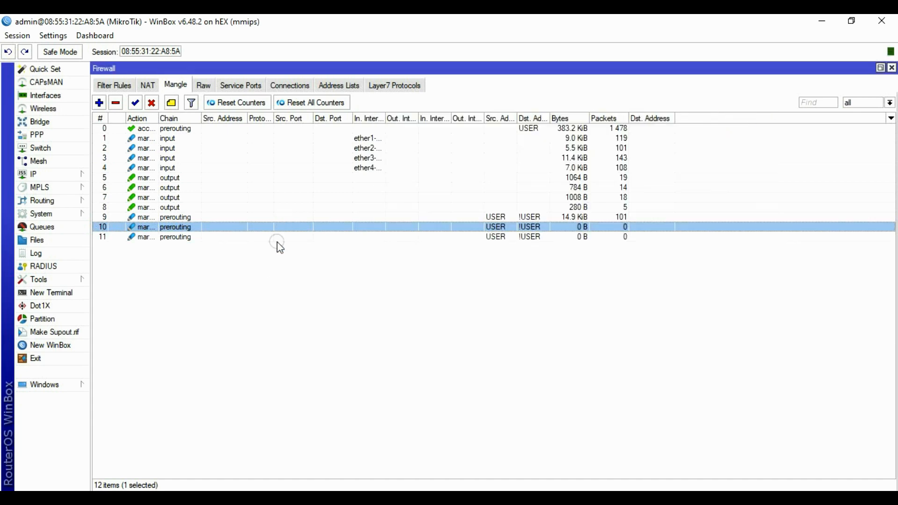
pyautogui.click(210, 216)
pyautogui.click(200, 217)
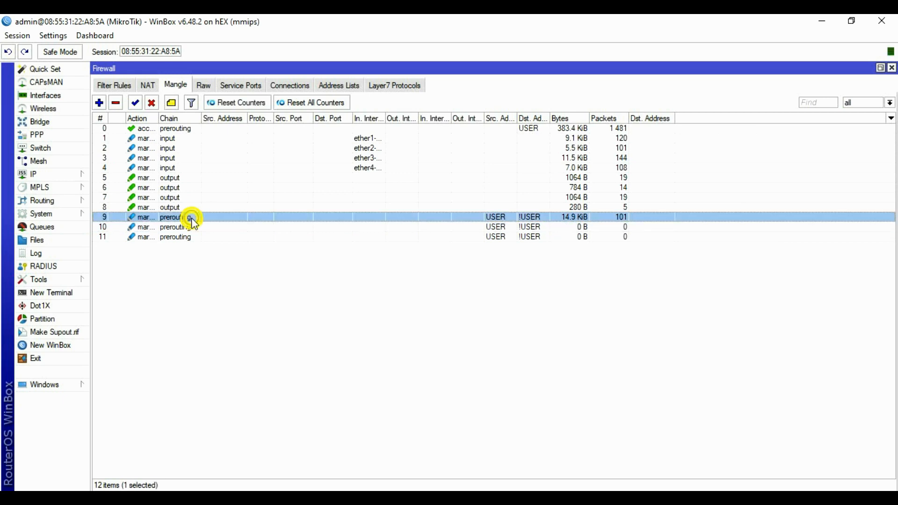
pyautogui.click(99, 103)
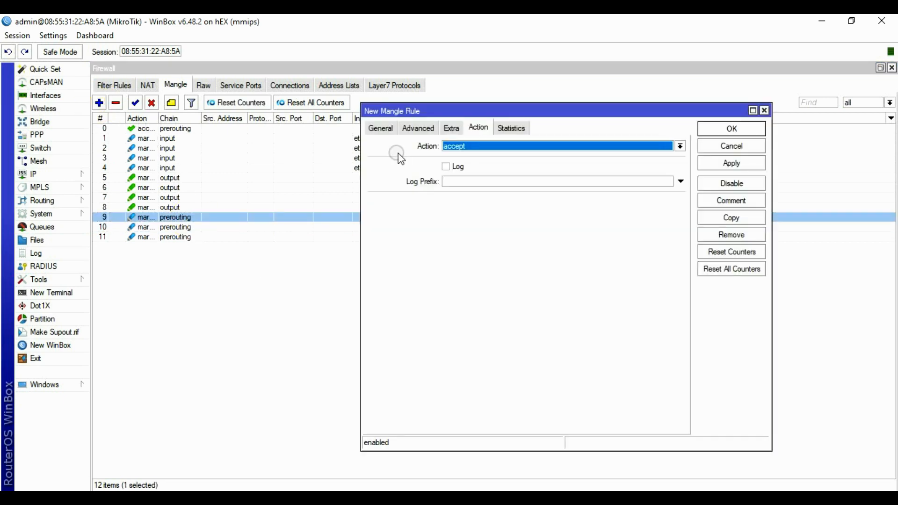
# Match source address list USER and destination address list !USER.
pyautogui.click(379, 128)
pyautogui.click(419, 128)
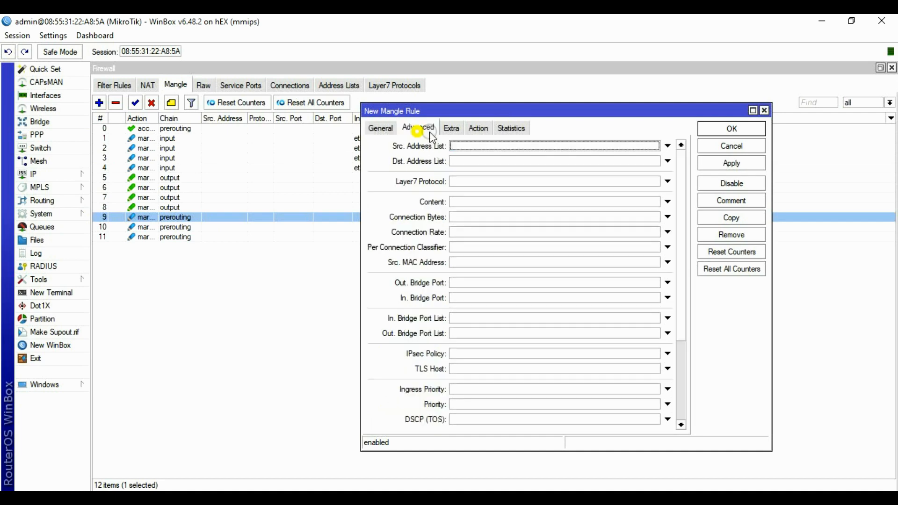
pyautogui.click(553, 145)
pyautogui.click(655, 147)
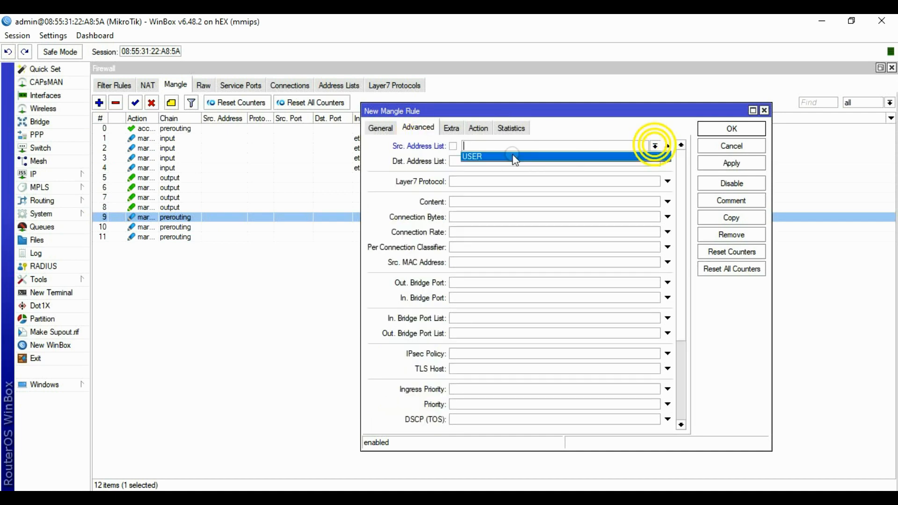
pyautogui.click(490, 156)
pyautogui.click(521, 161)
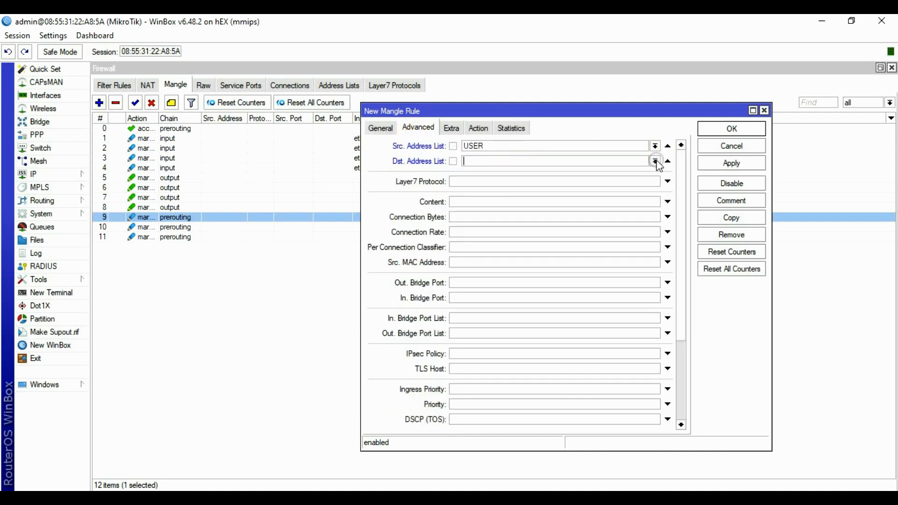
pyautogui.click(655, 161)
pyautogui.click(579, 170)
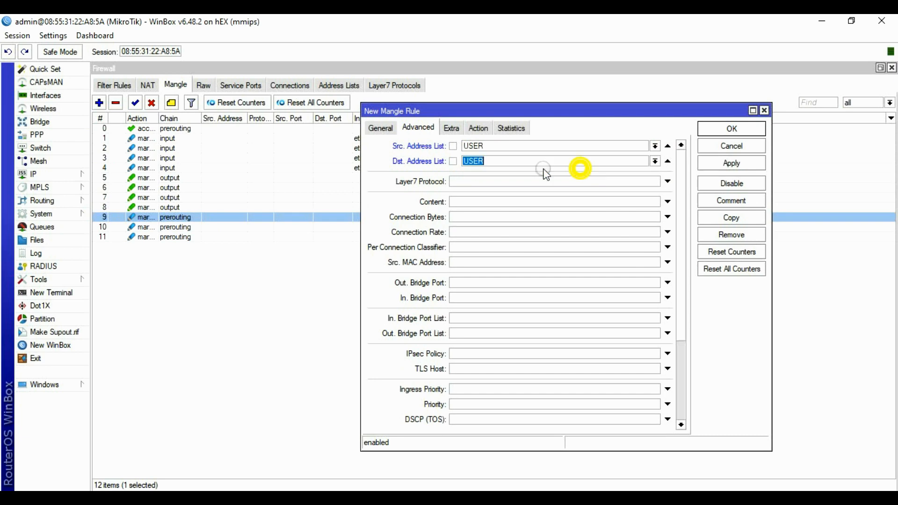
pyautogui.click(452, 161)
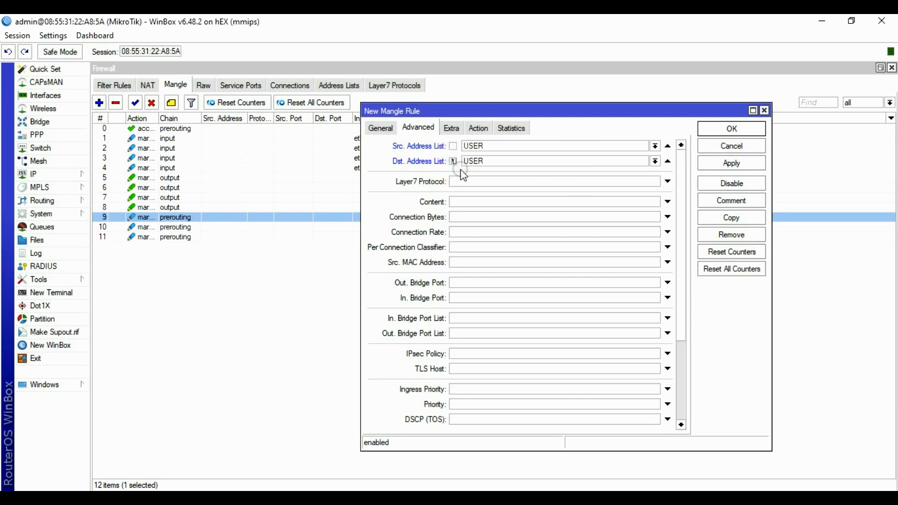
# Add a per-connection classifier on both addresses and ports with values 4/3.
pyautogui.click(497, 248)
pyautogui.click(552, 247)
pyautogui.click(557, 262)
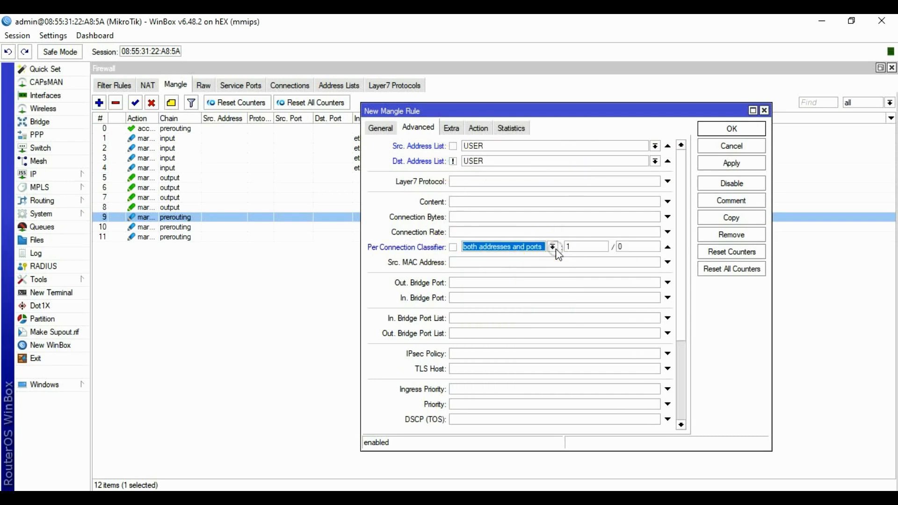
pyautogui.doubleClick(568, 247)
pyautogui.write('4')
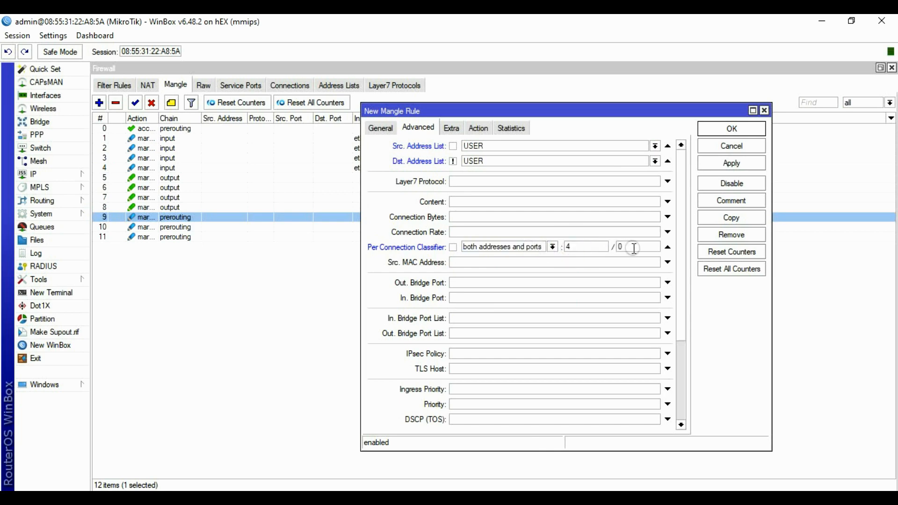
pyautogui.doubleClick(634, 247)
# Exclude local destinations with destination address type !local.
pyautogui.click(451, 128)
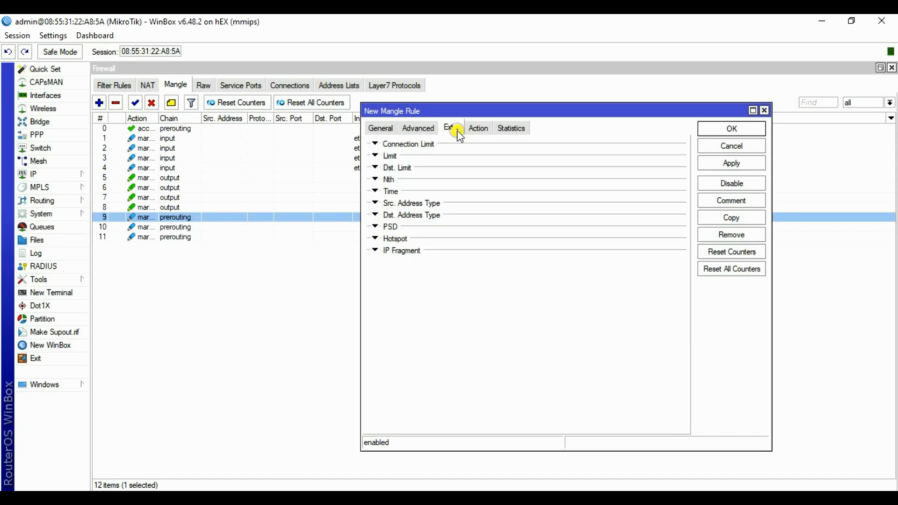
pyautogui.click(419, 215)
pyautogui.click(467, 228)
pyautogui.click(647, 231)
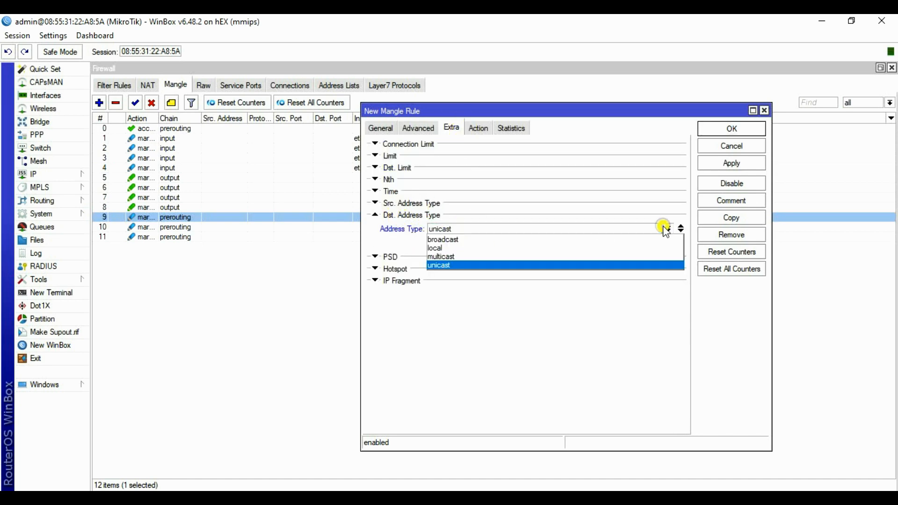
pyautogui.click(451, 247)
pyautogui.click(431, 244)
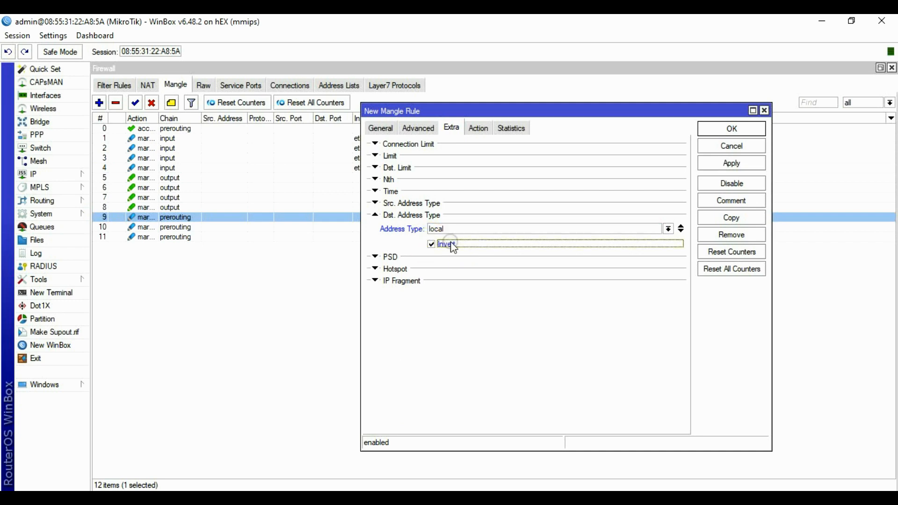
# Make the rule mark connections as ISP4, then apply and save it.
pyautogui.click(484, 134)
pyautogui.click(479, 146)
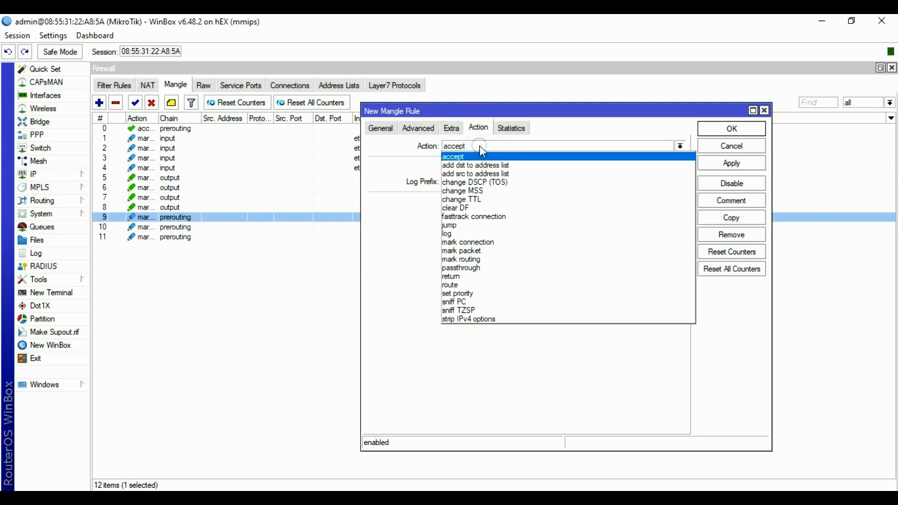
pyautogui.click(482, 243)
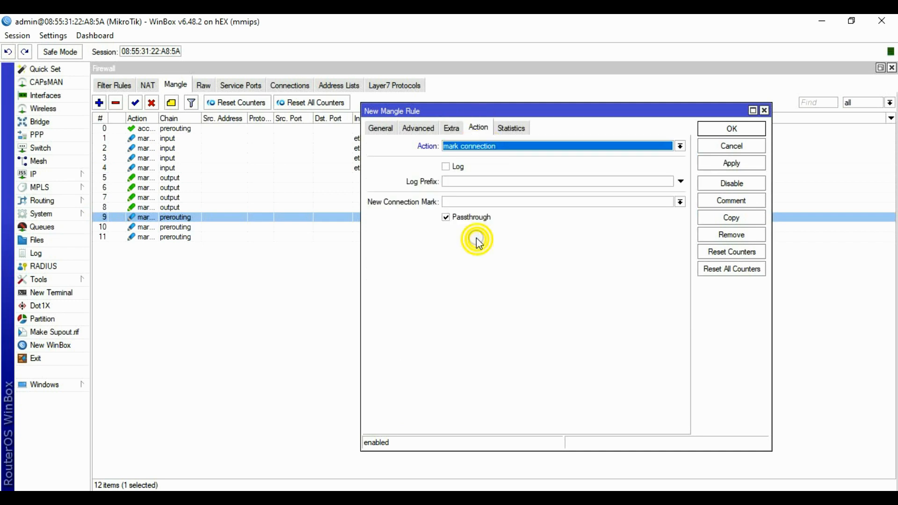
pyautogui.click(469, 202)
pyautogui.click(681, 201)
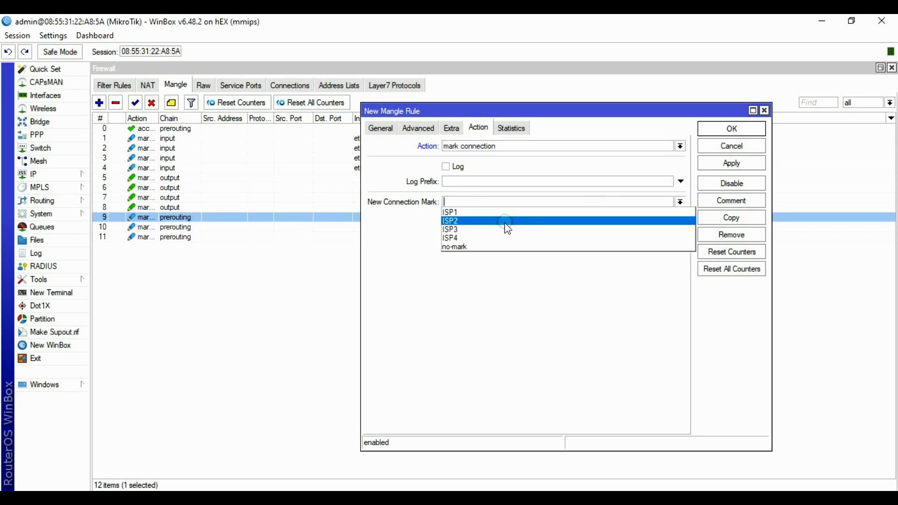
pyautogui.click(482, 238)
pyautogui.click(732, 164)
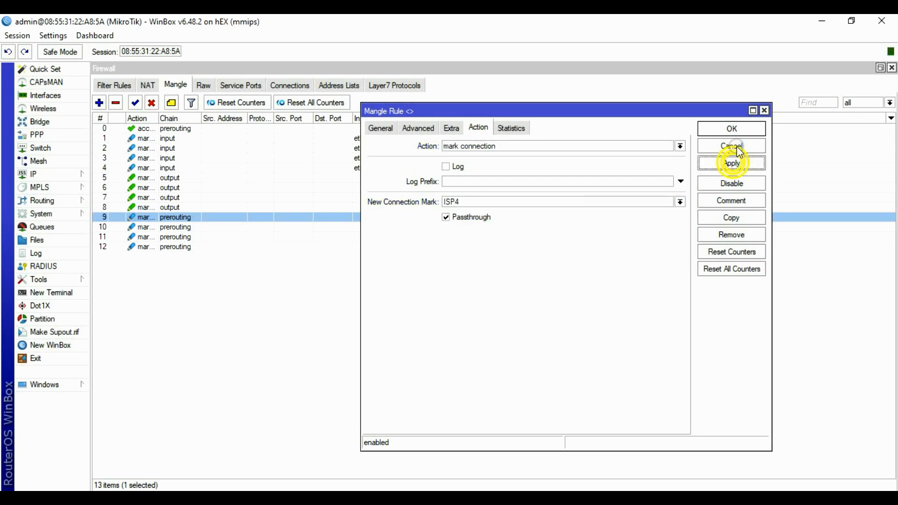
pyautogui.click(731, 129)
pyautogui.click(235, 265)
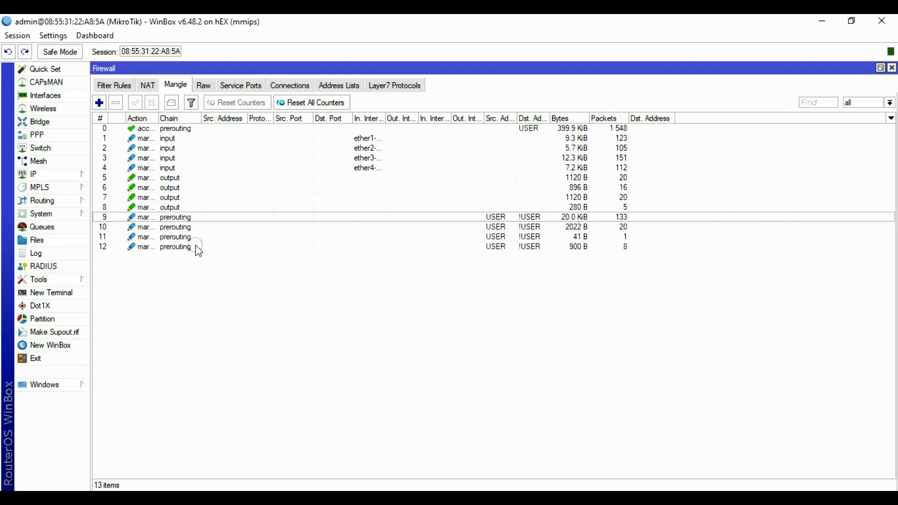
pyautogui.doubleClick(189, 217)
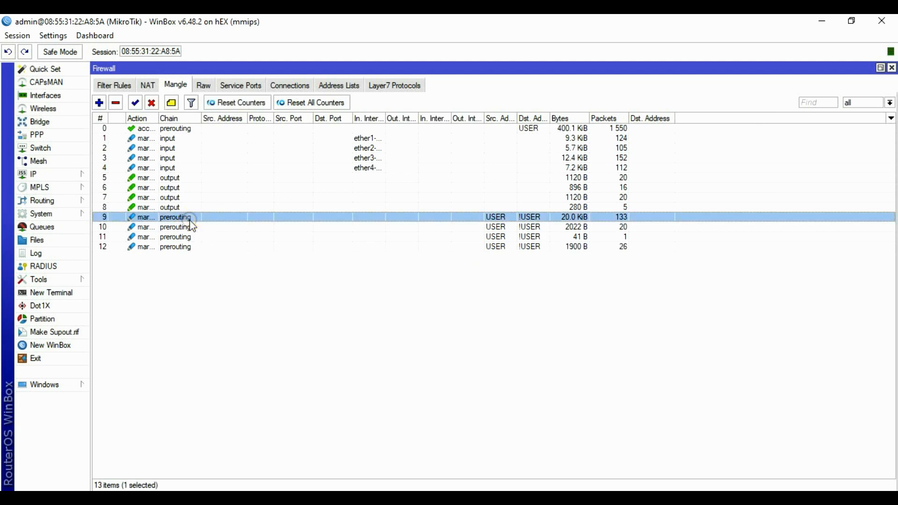
pyautogui.click(418, 129)
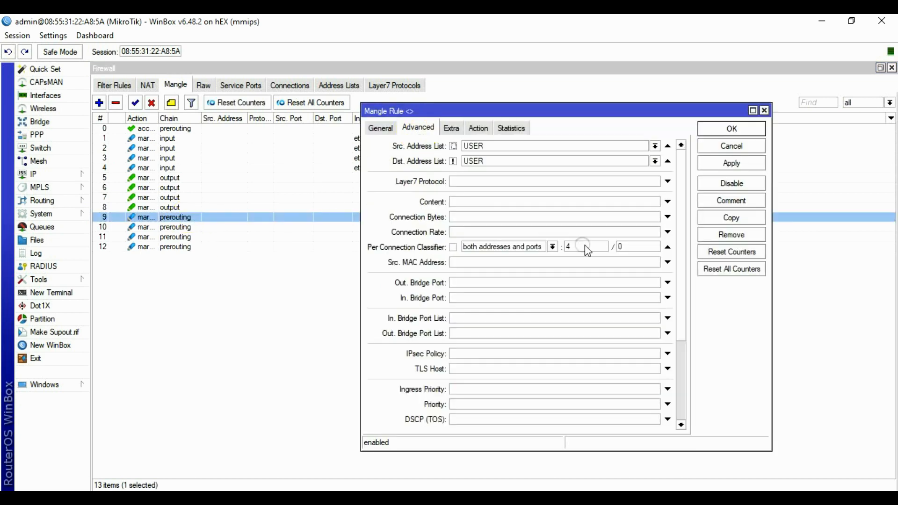
pyautogui.click(708, 145)
pyautogui.doubleClick(183, 228)
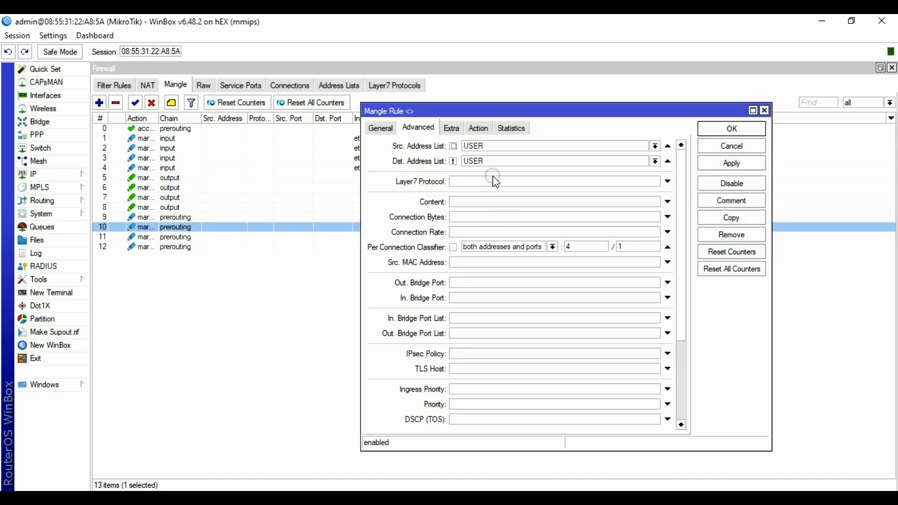
pyautogui.click(731, 146)
pyautogui.click(172, 238)
pyautogui.doubleClick(170, 238)
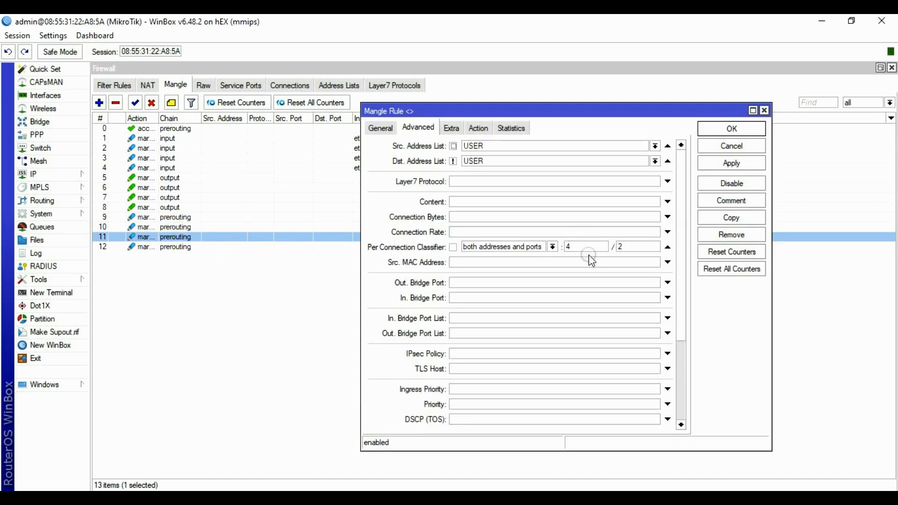
pyautogui.doubleClick(619, 247)
pyautogui.click(734, 151)
pyautogui.doubleClick(182, 246)
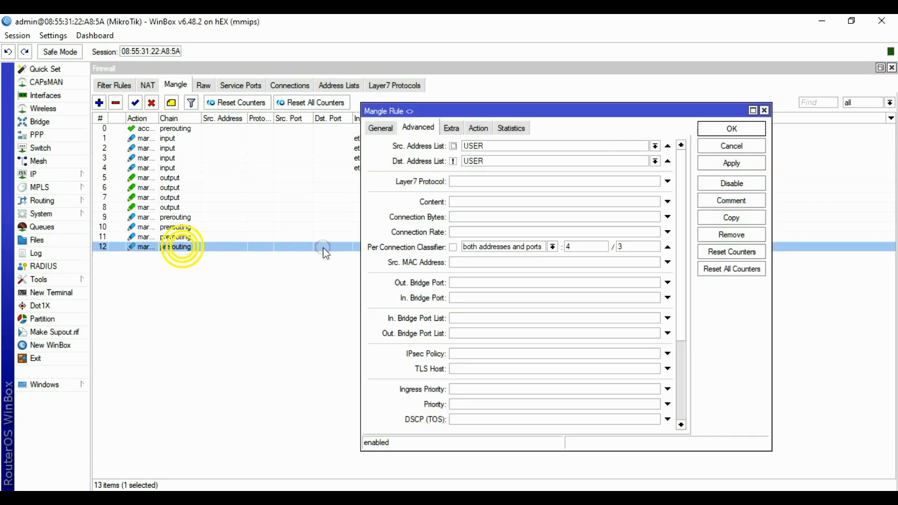
pyautogui.click(729, 146)
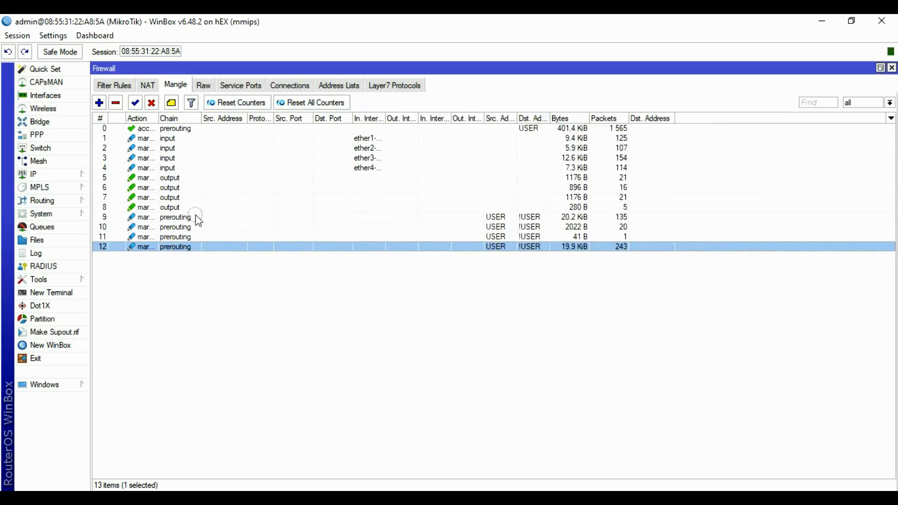
pyautogui.click(189, 217)
# Start a new mangle rule matching connections marked ISP1.
pyautogui.press('Down')
pyautogui.press('Down')
pyautogui.press('Down')
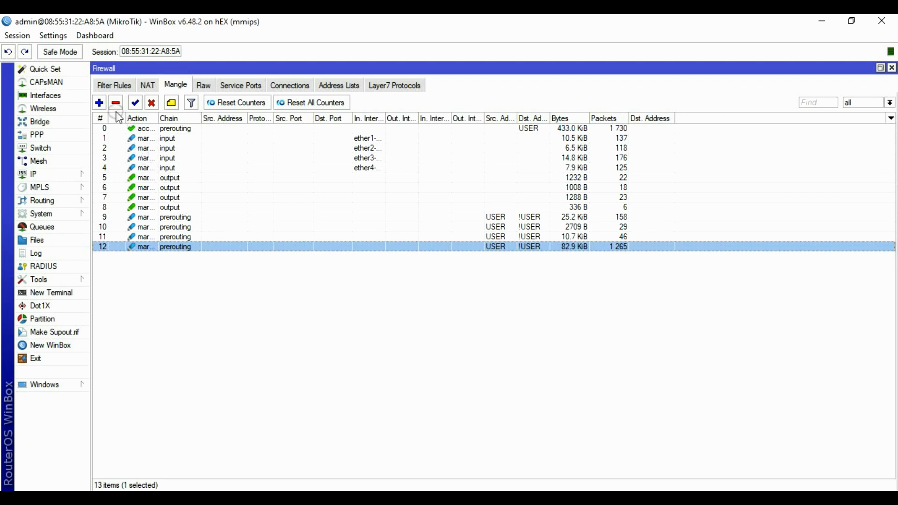
pyautogui.click(99, 103)
pyautogui.click(382, 129)
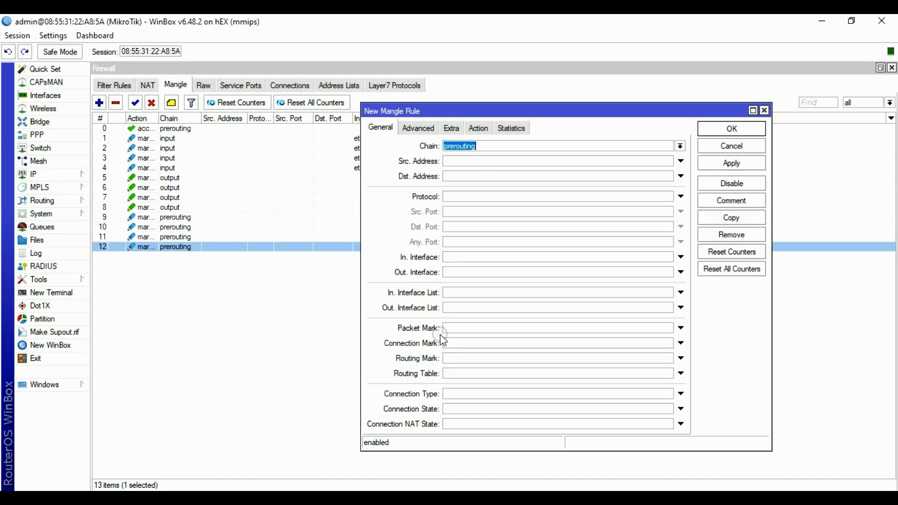
pyautogui.click(492, 342)
pyautogui.click(669, 346)
pyautogui.click(669, 345)
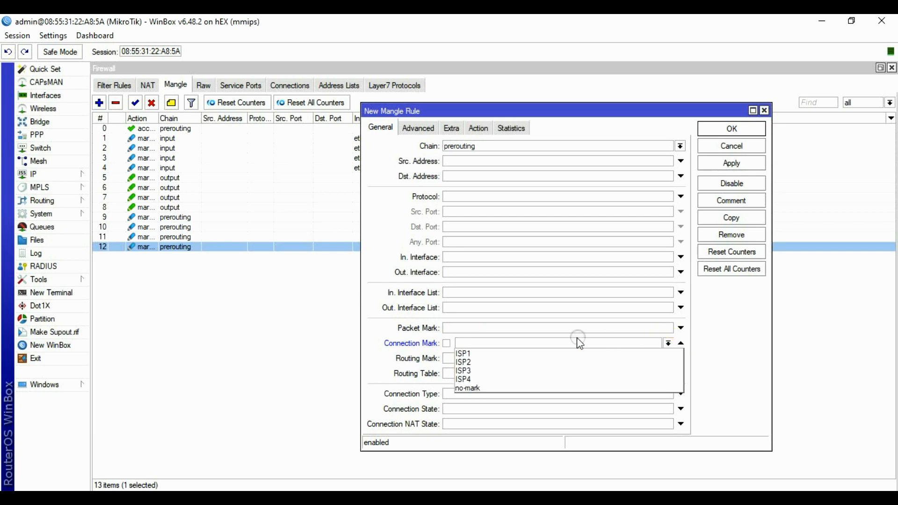
pyautogui.click(470, 353)
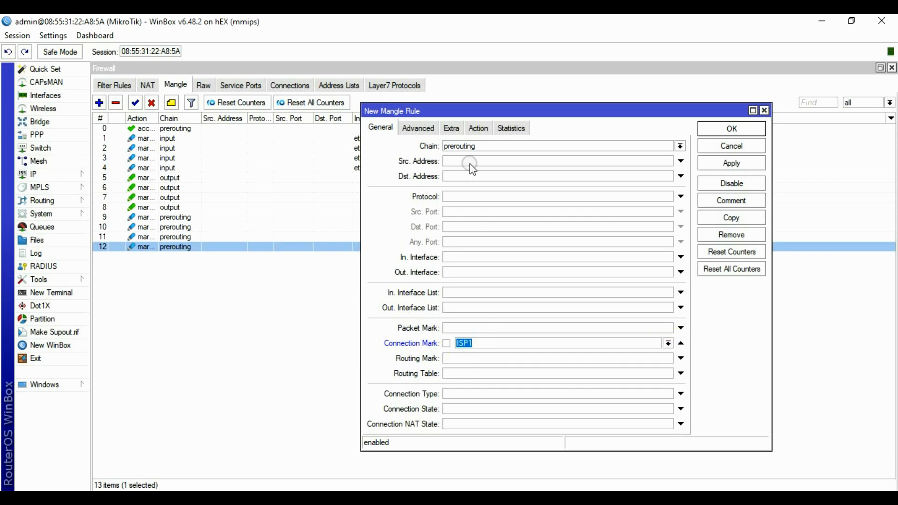
# Match source address list USER and destination address list !USER.
pyautogui.click(418, 128)
pyautogui.click(650, 146)
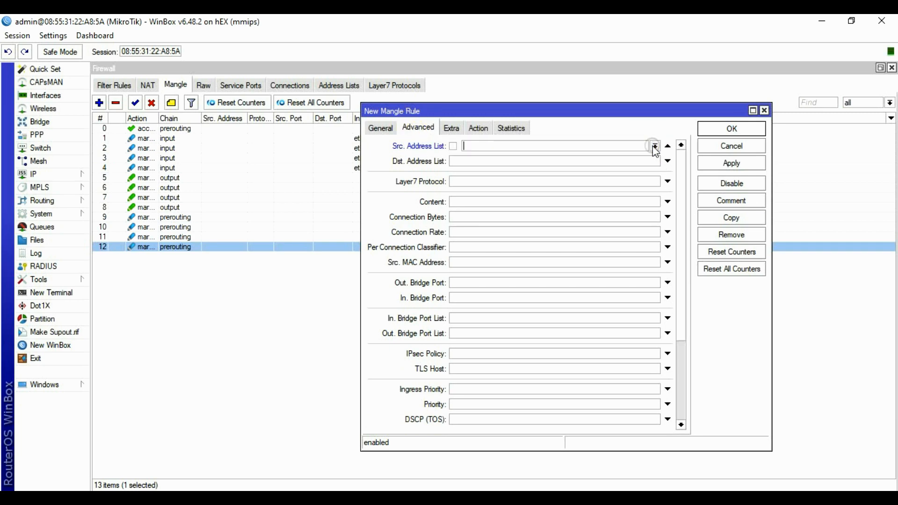
pyautogui.click(656, 146)
pyautogui.click(495, 156)
pyautogui.click(594, 163)
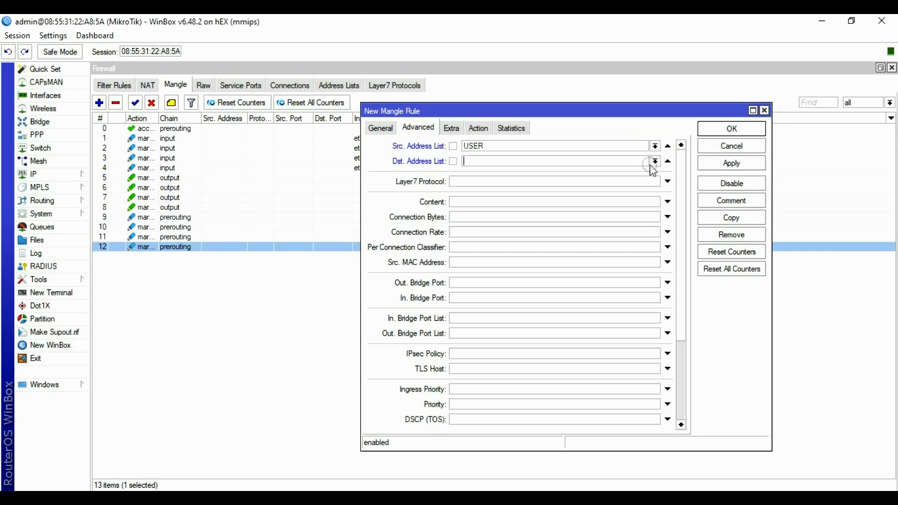
pyautogui.click(655, 162)
pyautogui.click(481, 170)
# Set the action to mark routing with routeisp1, then apply and close.
pyautogui.click(478, 128)
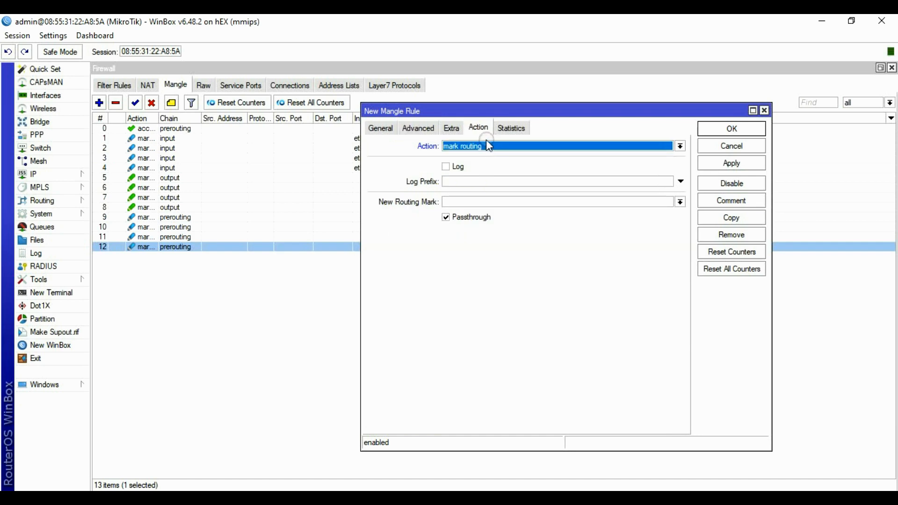
pyautogui.click(681, 202)
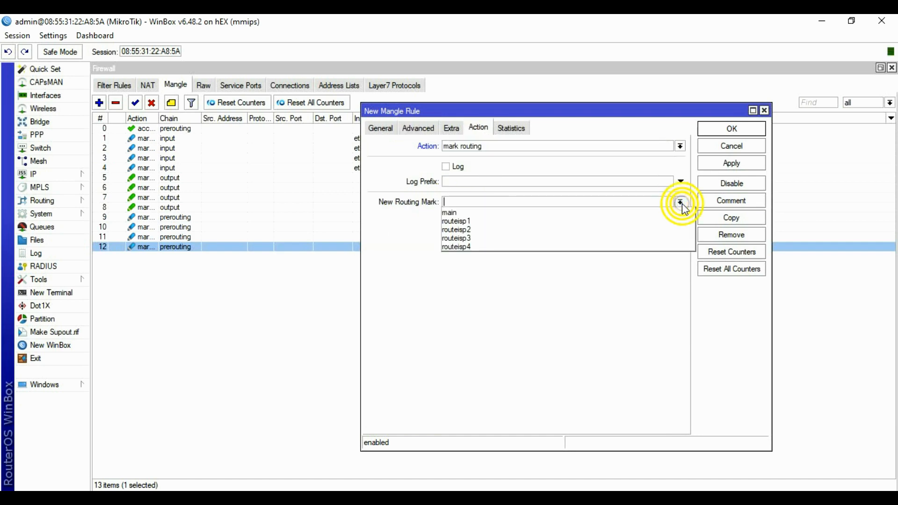
pyautogui.click(470, 222)
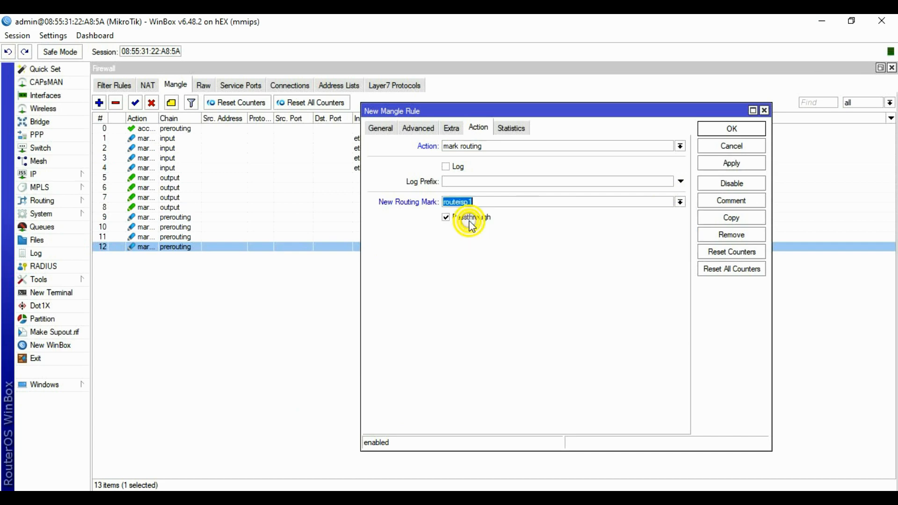
pyautogui.click(733, 163)
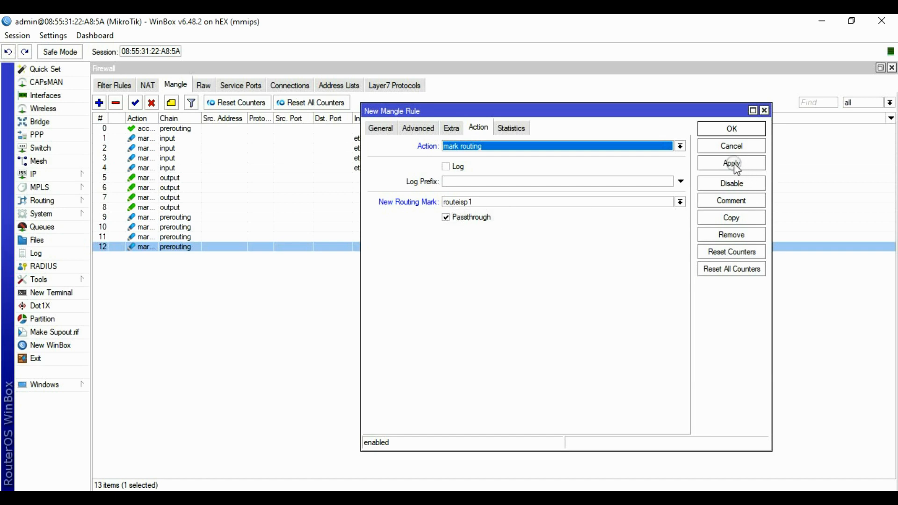
pyautogui.click(733, 130)
# Start a new mangle rule matching connections marked ISP2.
pyautogui.click(207, 335)
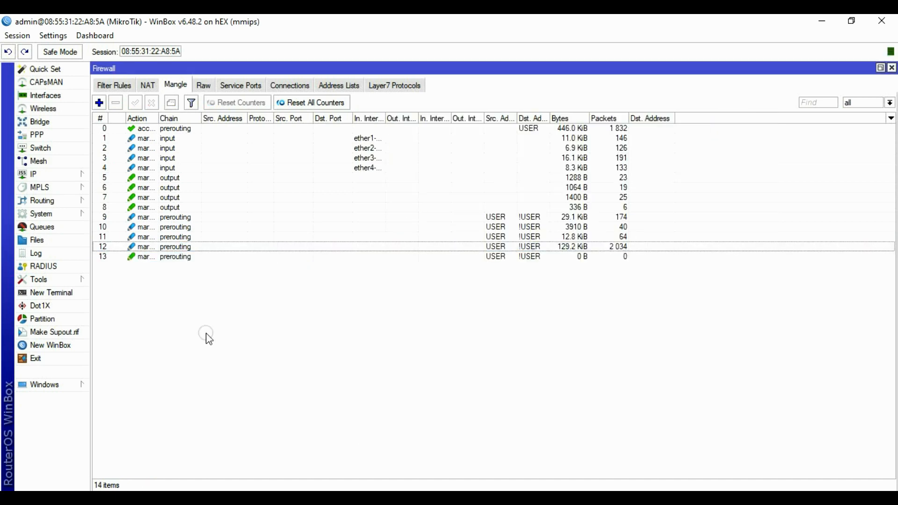
pyautogui.click(98, 103)
pyautogui.click(381, 129)
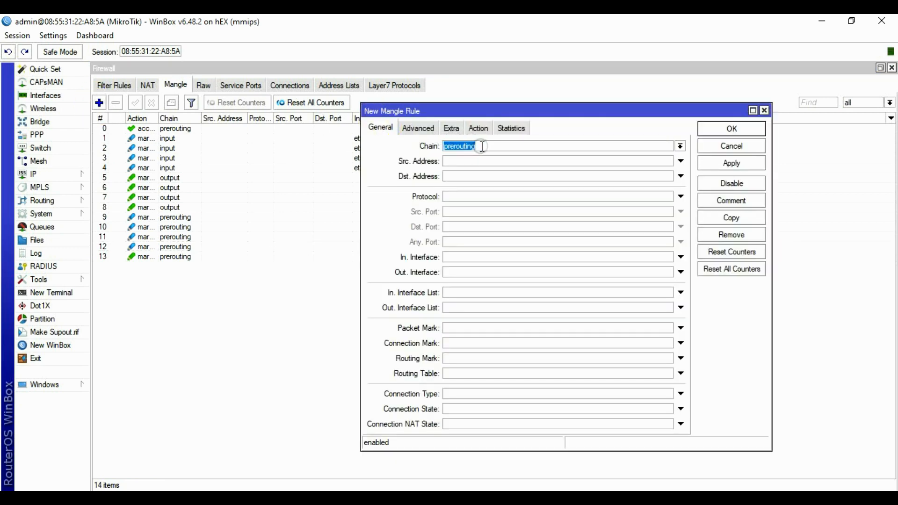
pyautogui.click(446, 343)
pyautogui.click(667, 343)
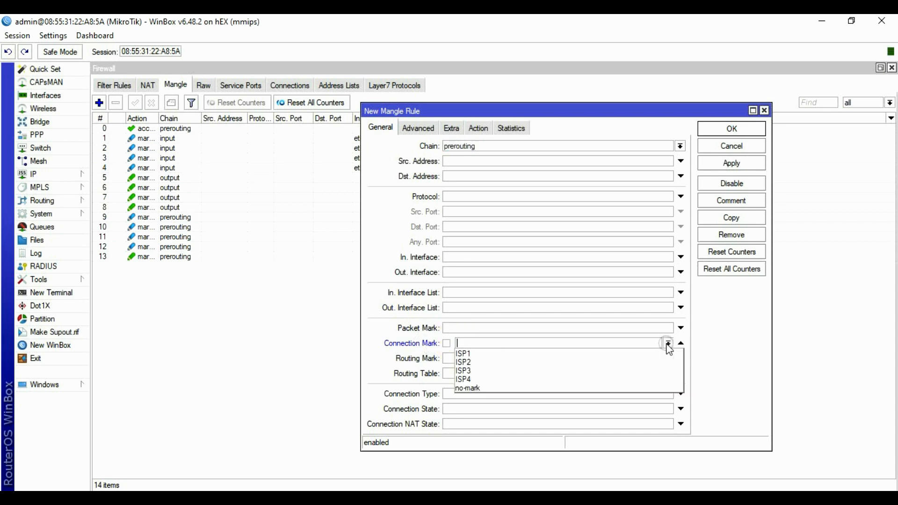
pyautogui.click(483, 362)
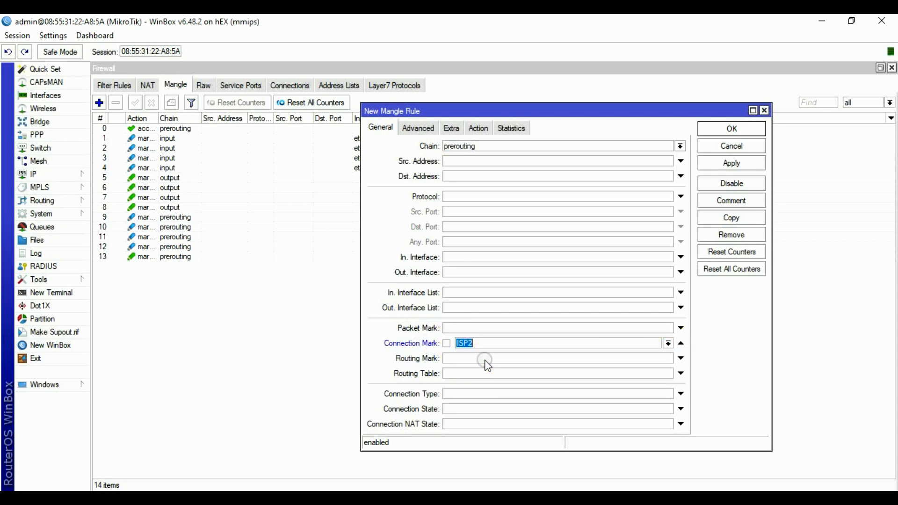
# Limit it to source address list USER and destination address list !USER.
pyautogui.click(407, 130)
pyautogui.click(629, 147)
pyautogui.click(655, 146)
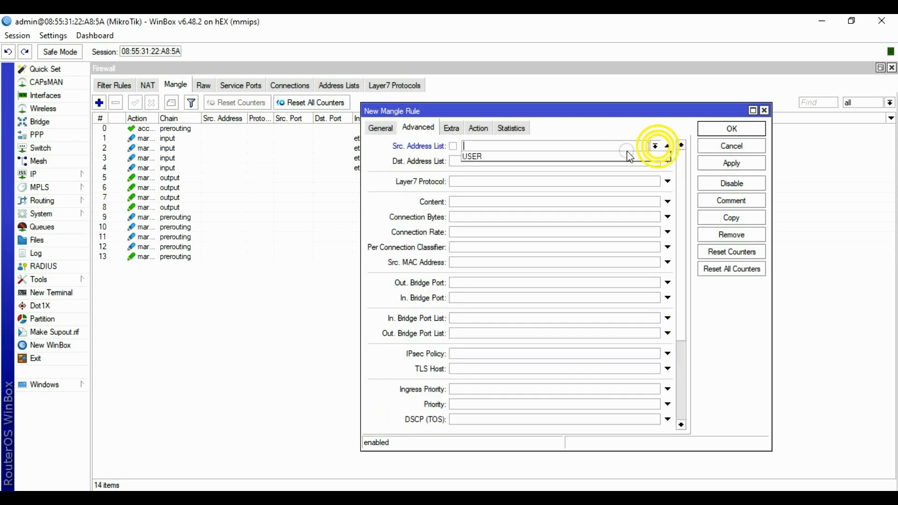
pyautogui.click(629, 156)
pyautogui.click(631, 161)
pyautogui.click(655, 161)
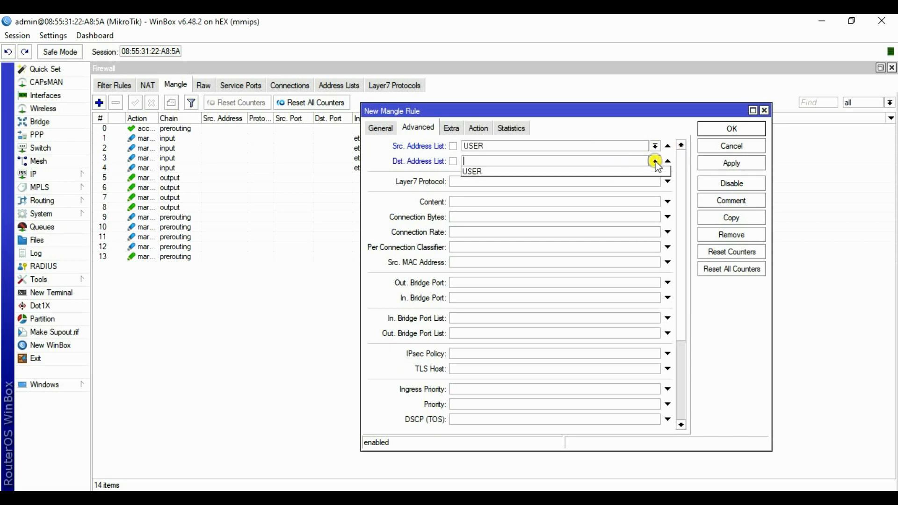
pyautogui.click(493, 172)
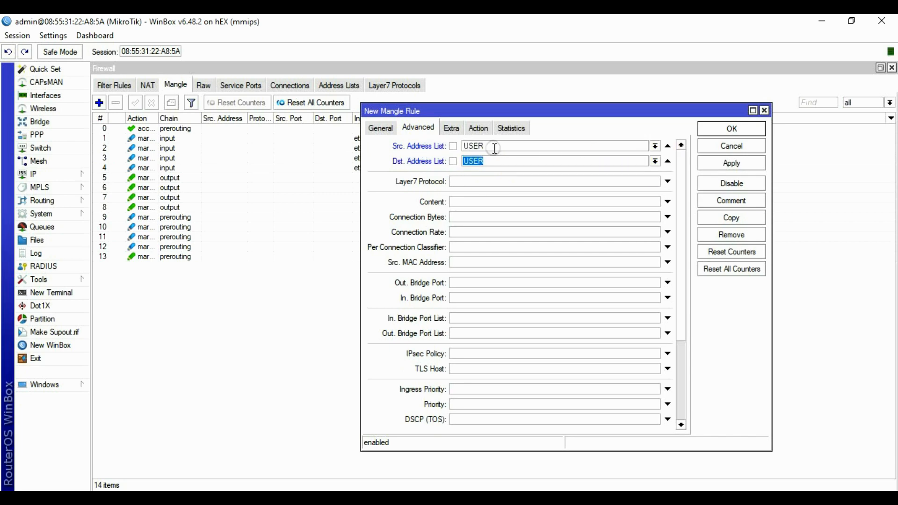
pyautogui.click(458, 160)
# Set the action to mark routing with routeisp2, then apply and close.
pyautogui.click(478, 128)
pyautogui.click(486, 146)
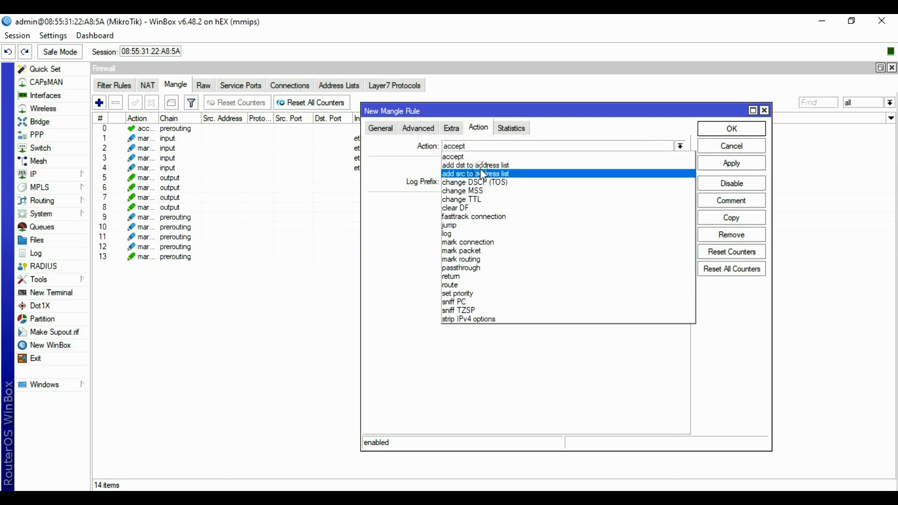
pyautogui.click(476, 259)
pyautogui.click(680, 201)
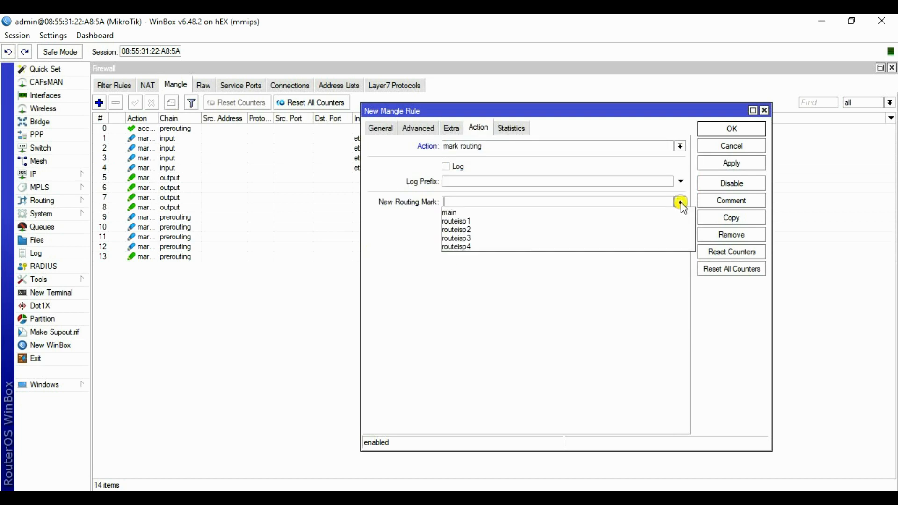
pyautogui.click(481, 230)
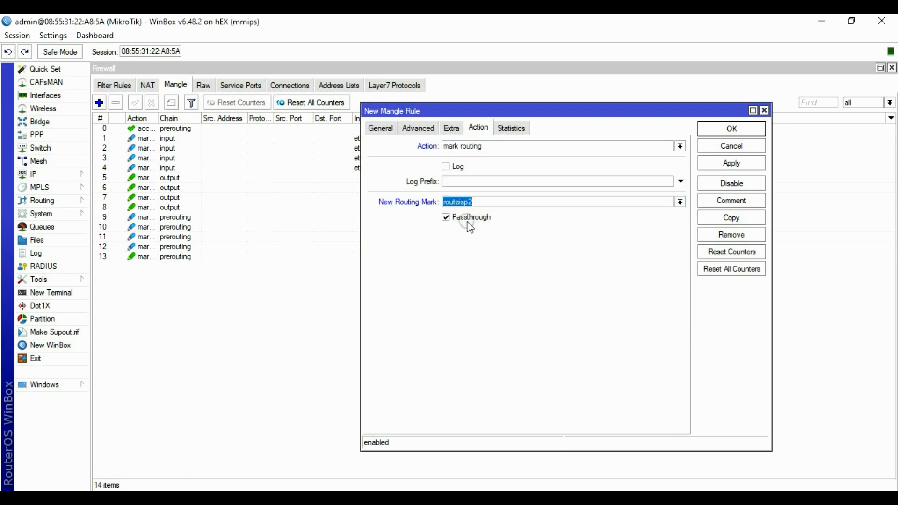
pyautogui.click(730, 163)
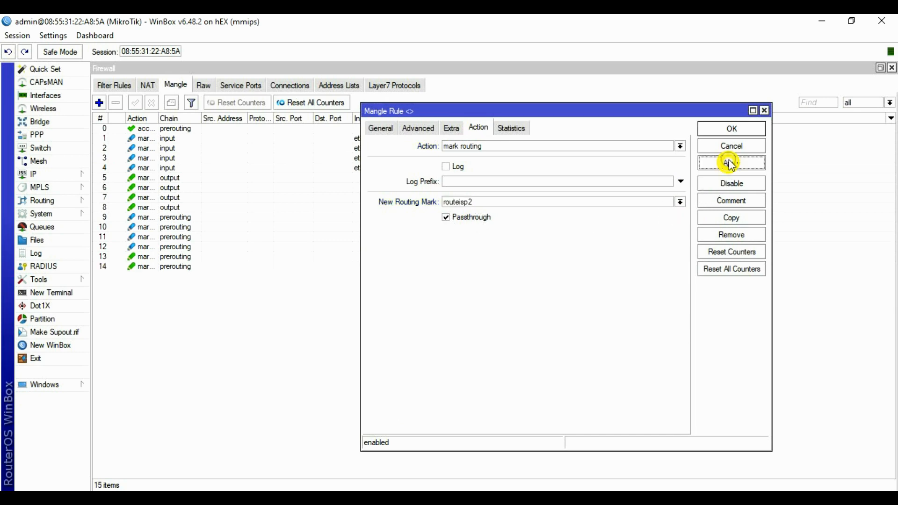
pyautogui.click(733, 130)
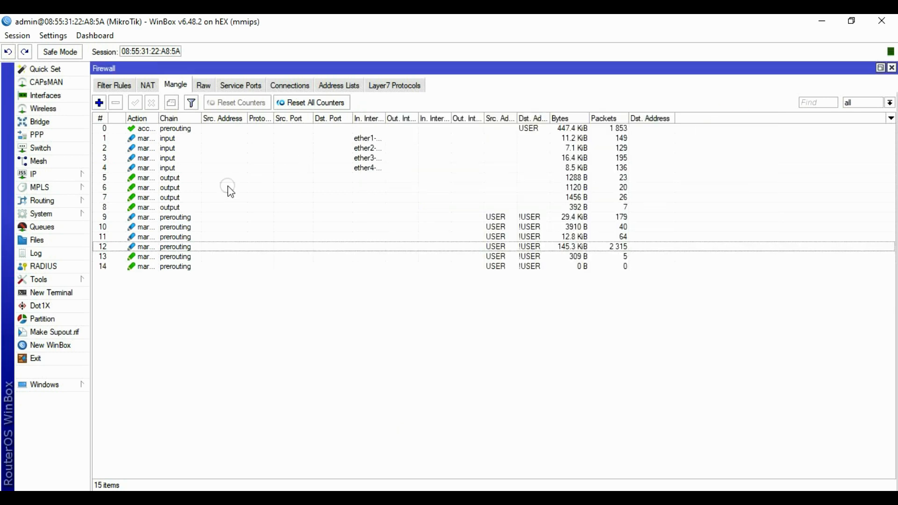
# Start a new mangle rule matching connections marked ISP3.
pyautogui.click(99, 103)
pyautogui.click(382, 133)
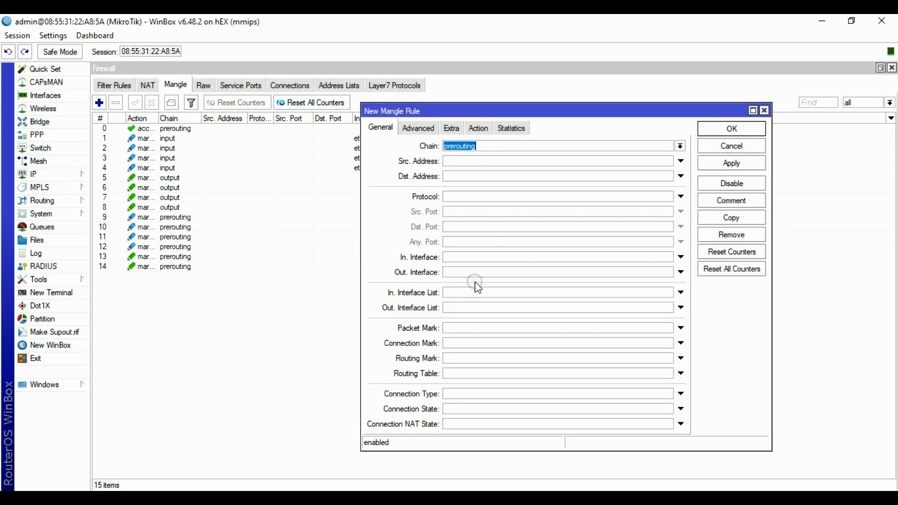
pyautogui.click(461, 343)
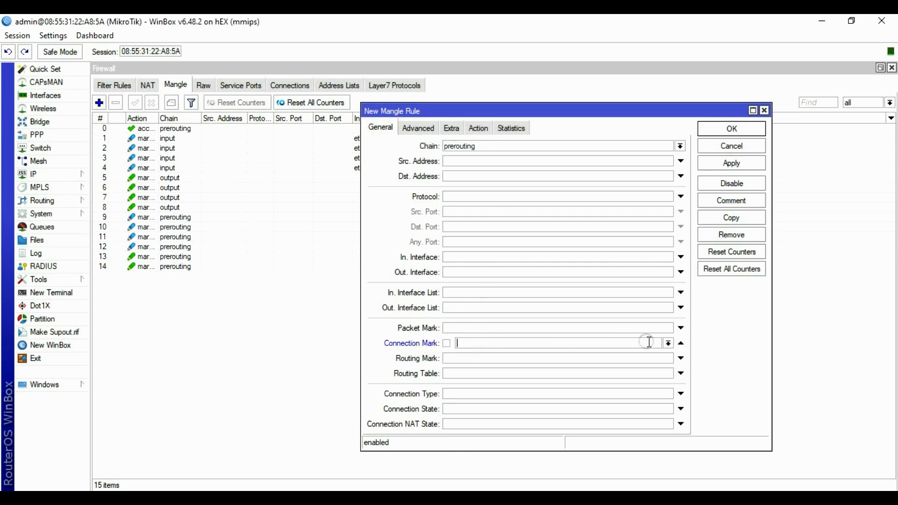
pyautogui.click(667, 343)
pyautogui.click(476, 368)
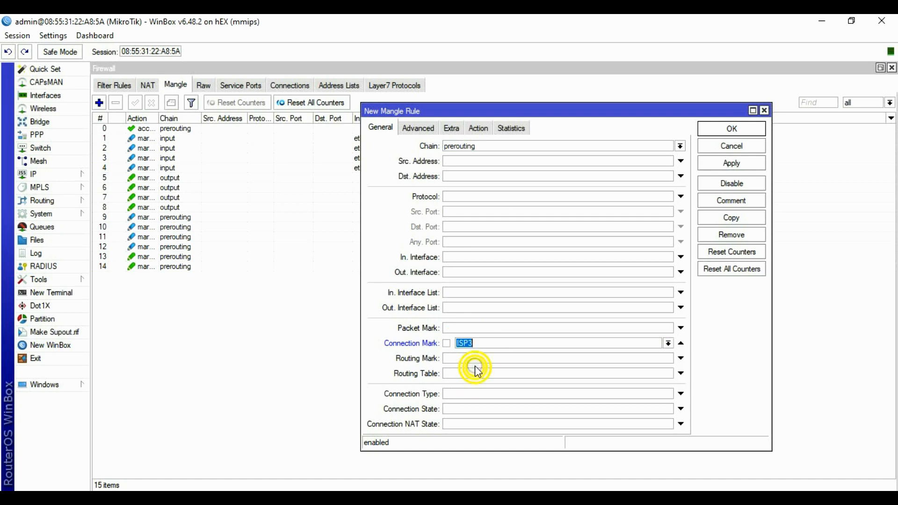
# Limit it to source address list USER and destination address list !USER.
pyautogui.click(416, 127)
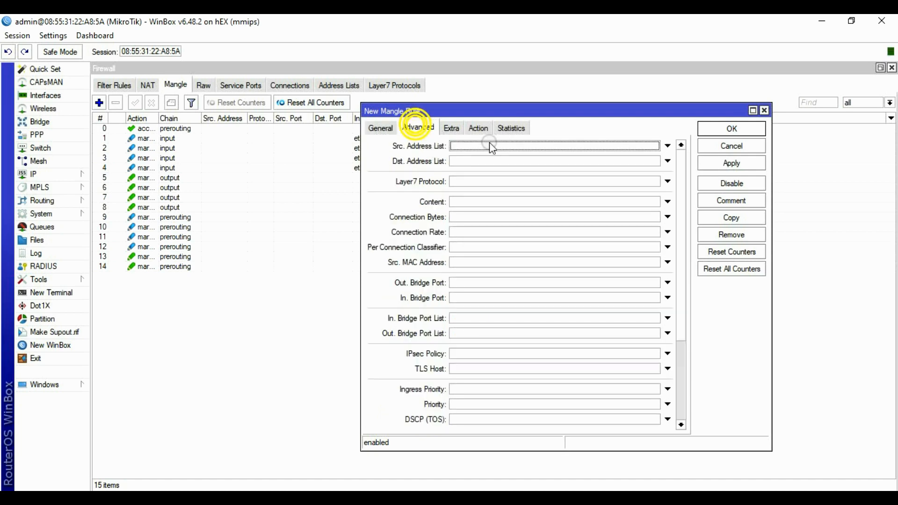
pyautogui.click(559, 145)
pyautogui.click(655, 146)
pyautogui.click(621, 147)
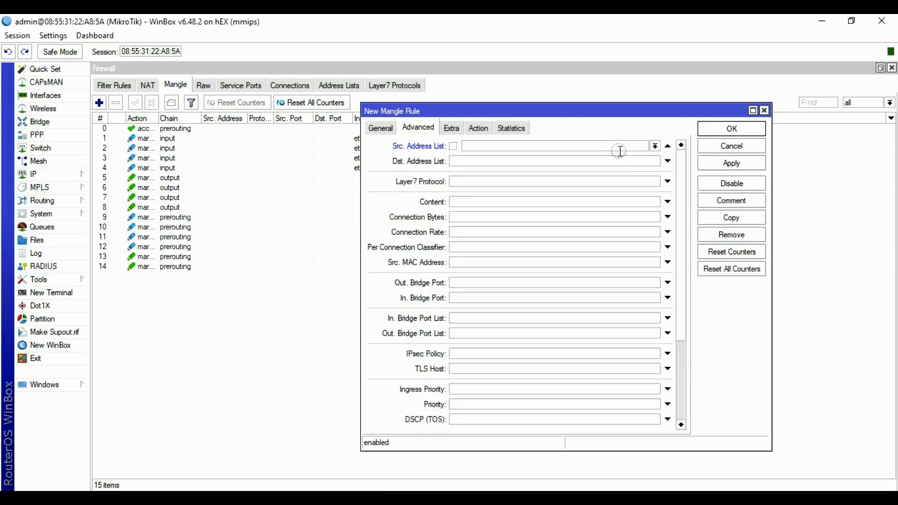
pyautogui.click(656, 146)
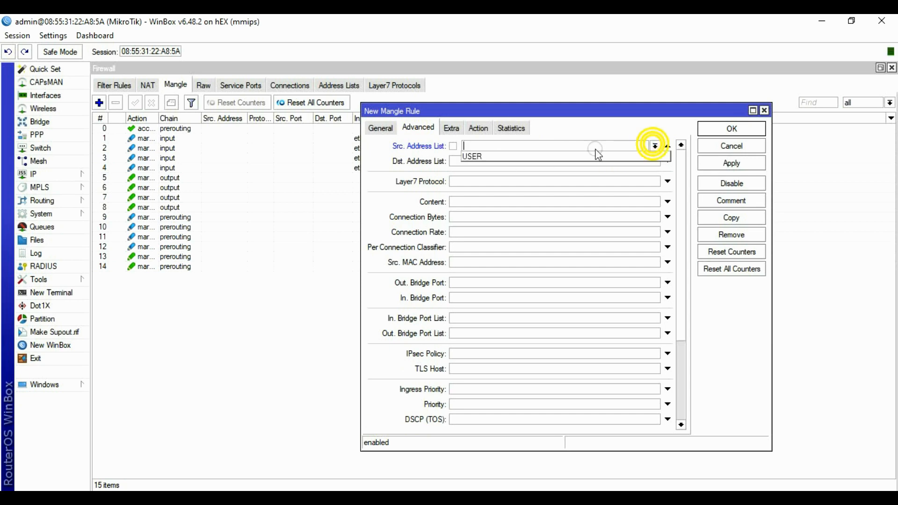
pyautogui.click(491, 157)
pyautogui.click(519, 161)
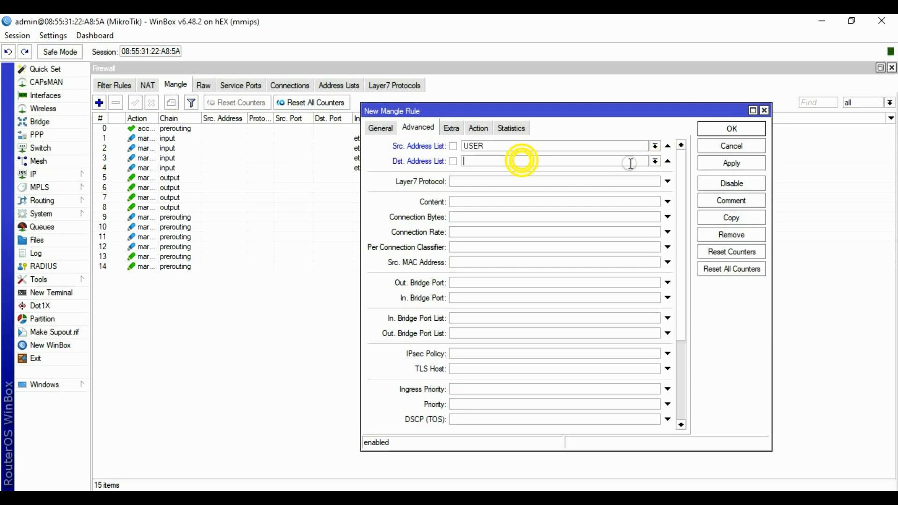
pyautogui.click(655, 161)
pyautogui.click(478, 174)
pyautogui.click(453, 162)
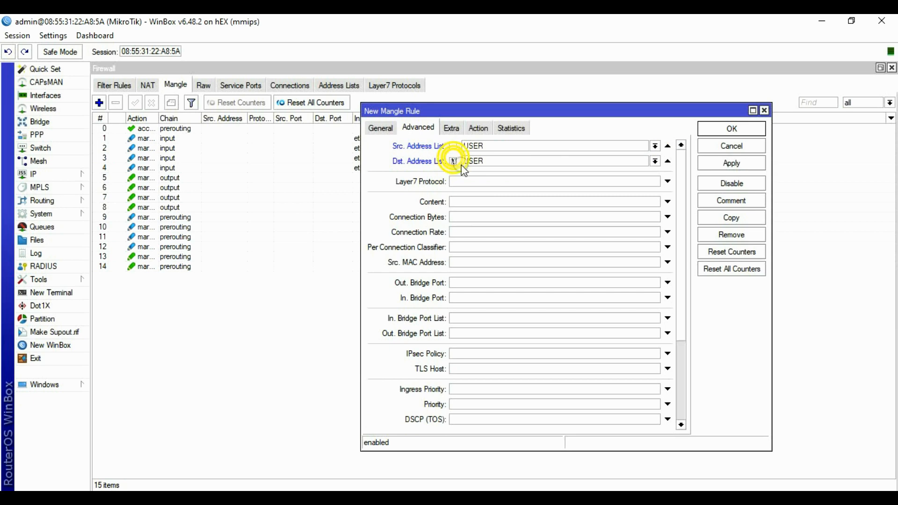
# Set the action to mark routing with routeisp3 and save the rule.
pyautogui.click(479, 126)
pyautogui.click(475, 145)
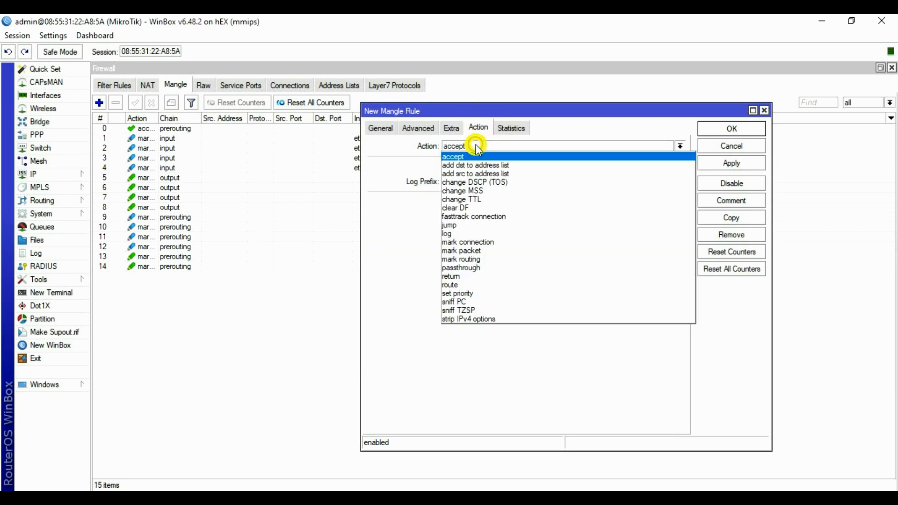
pyautogui.click(482, 259)
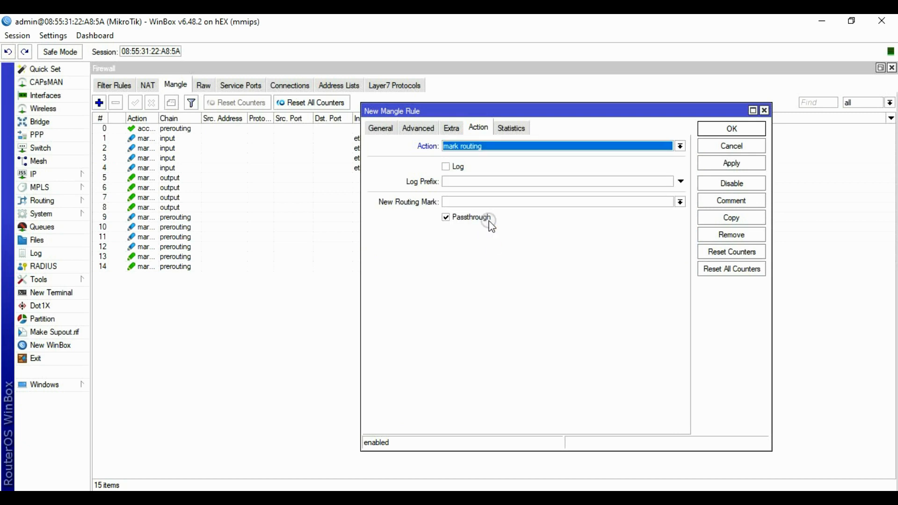
pyautogui.click(629, 203)
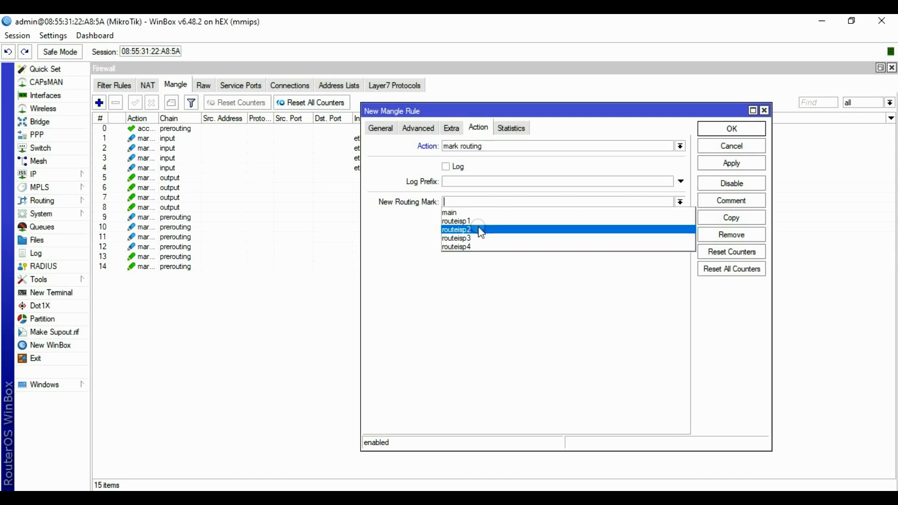
pyautogui.click(476, 238)
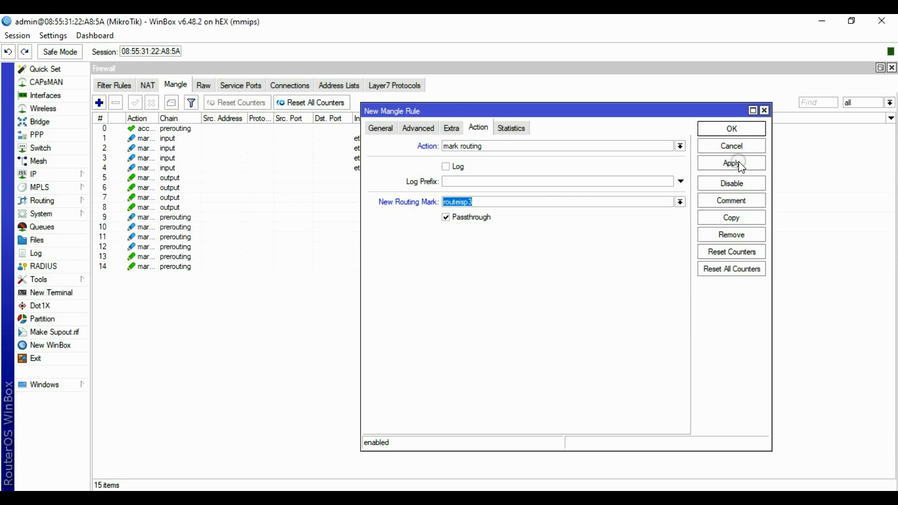
pyautogui.click(732, 129)
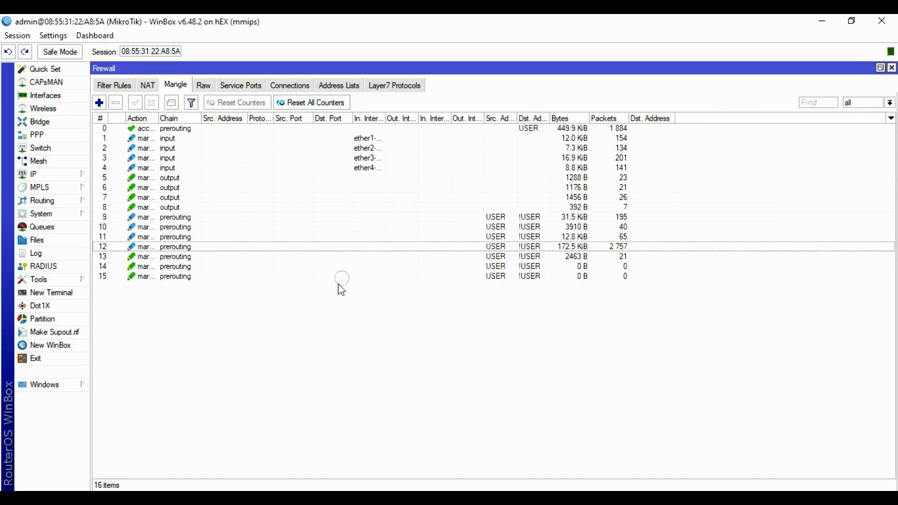
# Start a new mangle rule matching connection mark ISP4.
pyautogui.click(99, 102)
pyautogui.click(380, 128)
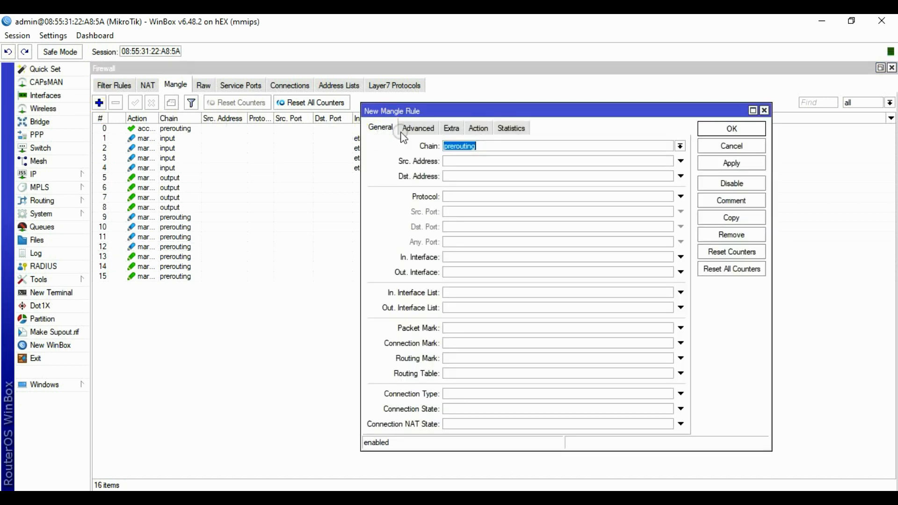
pyautogui.click(474, 147)
pyautogui.click(461, 343)
pyautogui.click(668, 343)
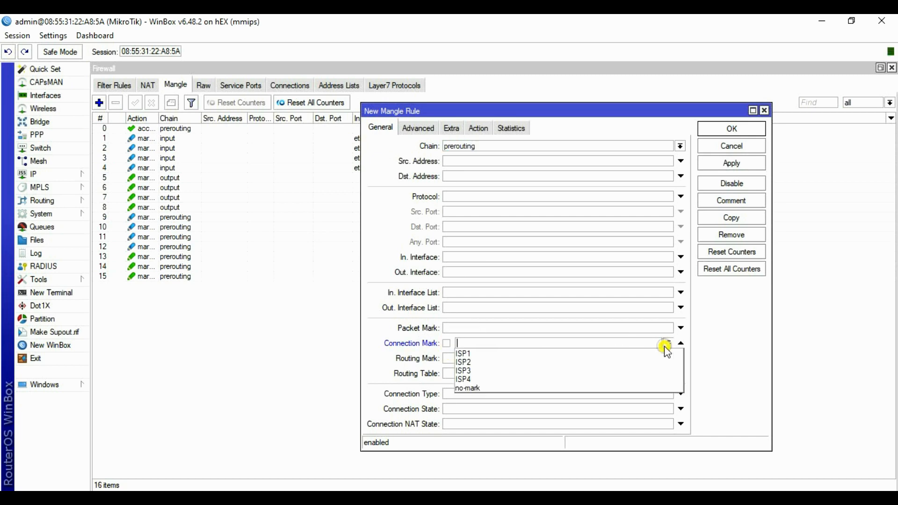
pyautogui.click(494, 378)
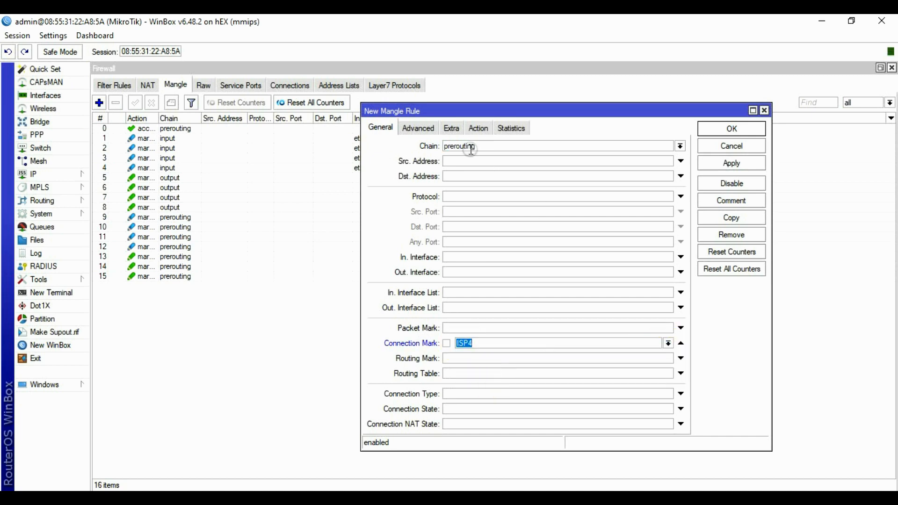
# Add advanced conditions: source address list USER, destination address list not USER.
pyautogui.click(418, 128)
pyautogui.click(669, 161)
pyautogui.click(629, 145)
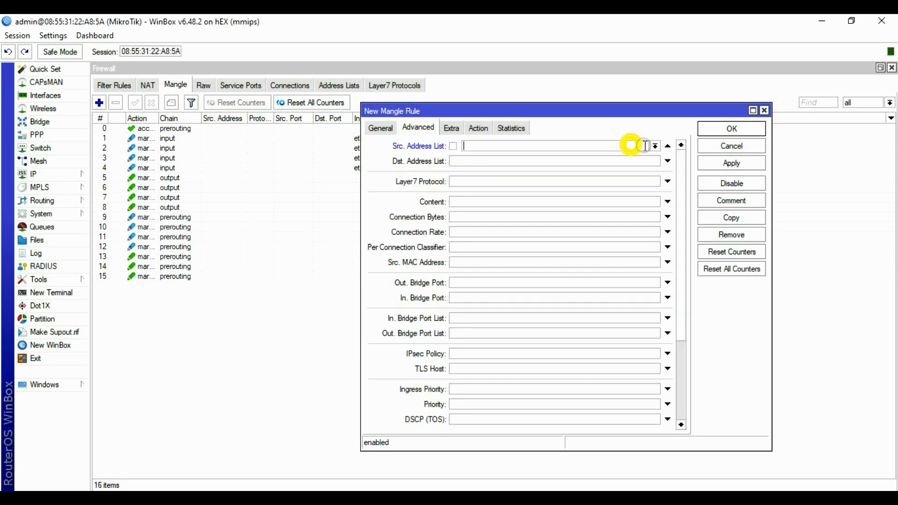
pyautogui.click(655, 146)
pyautogui.click(481, 157)
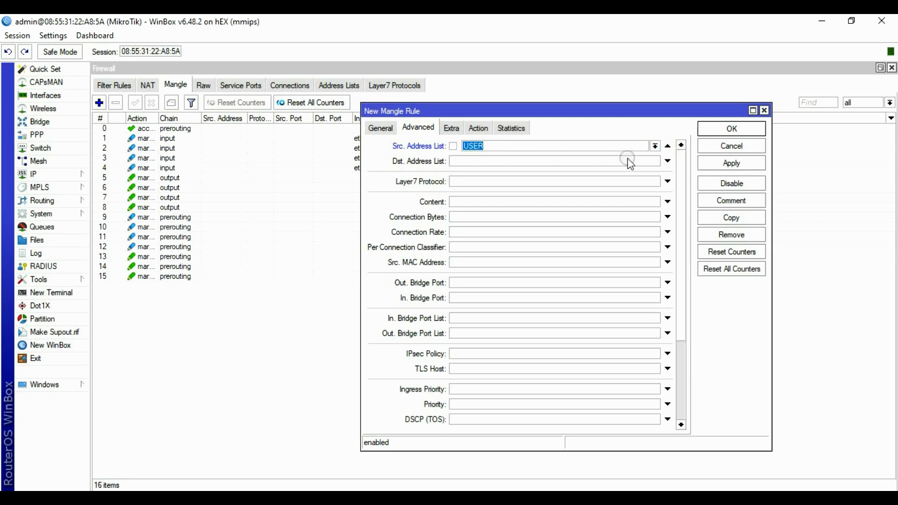
pyautogui.click(630, 160)
pyautogui.click(654, 161)
pyautogui.click(490, 172)
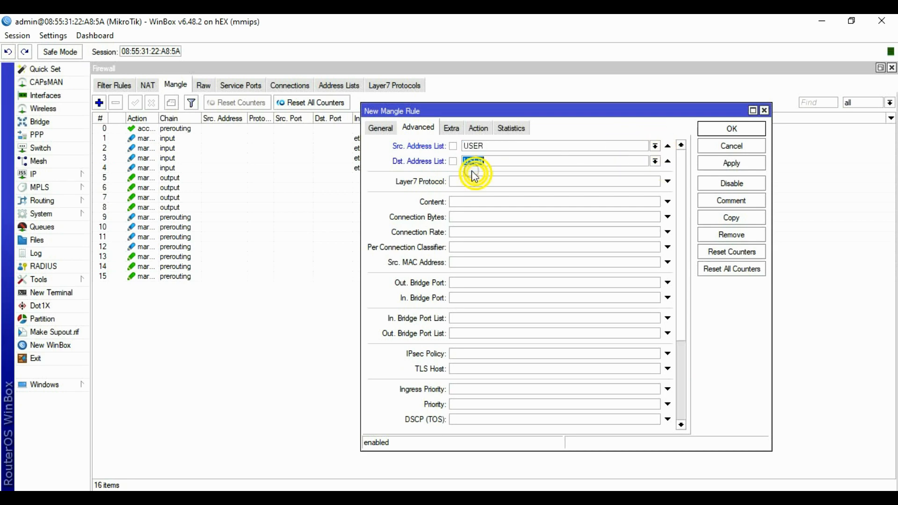
pyautogui.click(453, 162)
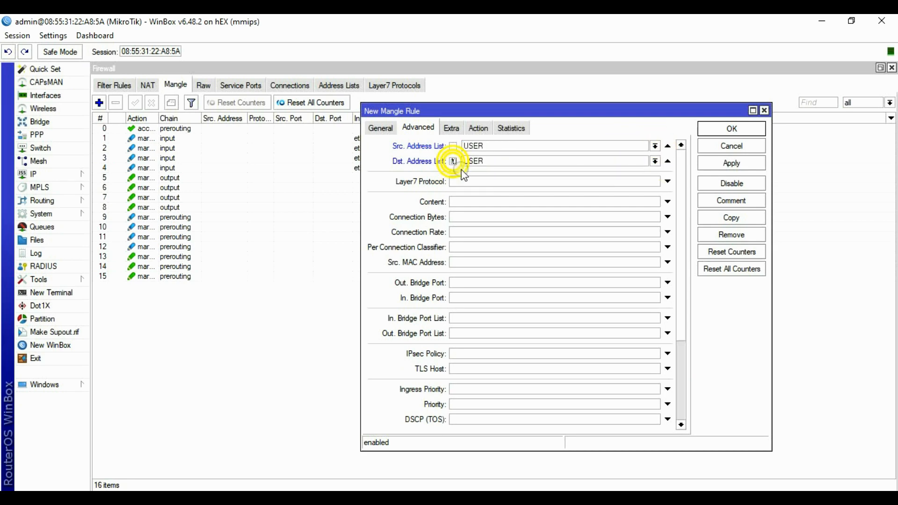
# Set the action to mark routing with routeisp4 and save the rule.
pyautogui.click(478, 128)
pyautogui.click(470, 146)
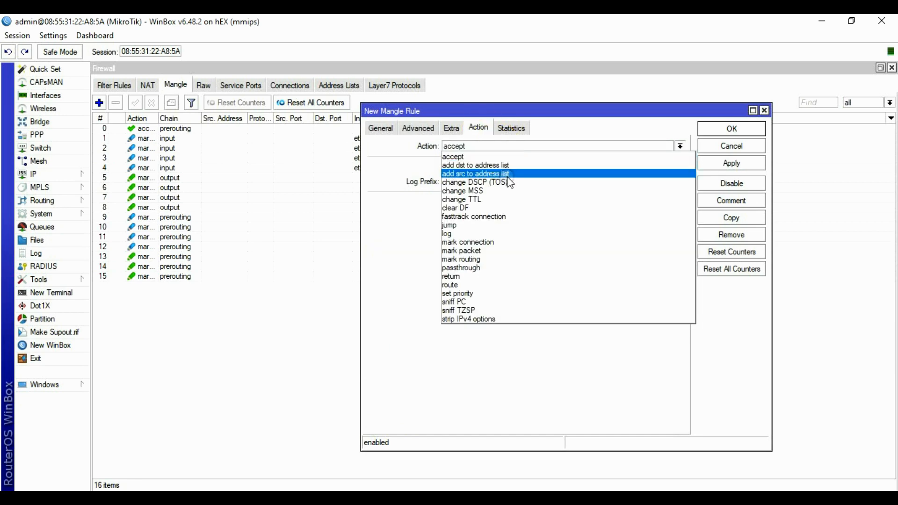
pyautogui.click(483, 258)
pyautogui.click(680, 202)
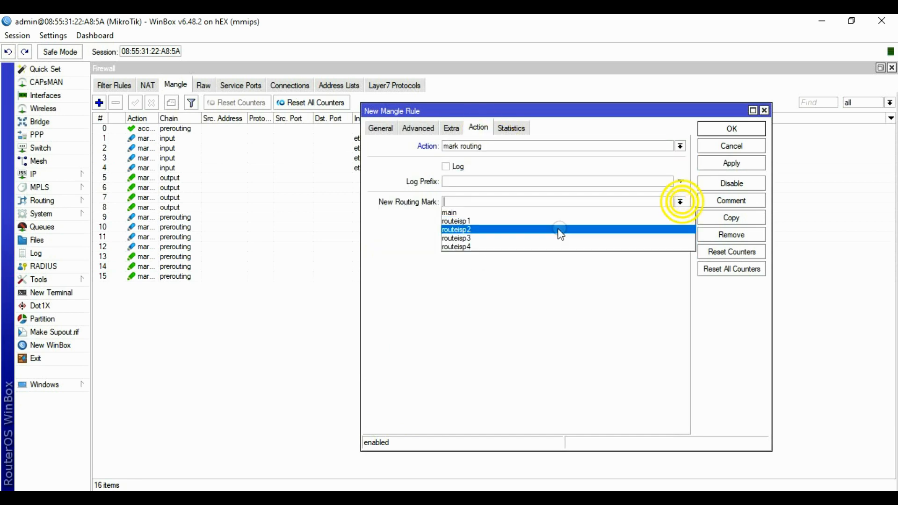
pyautogui.click(476, 244)
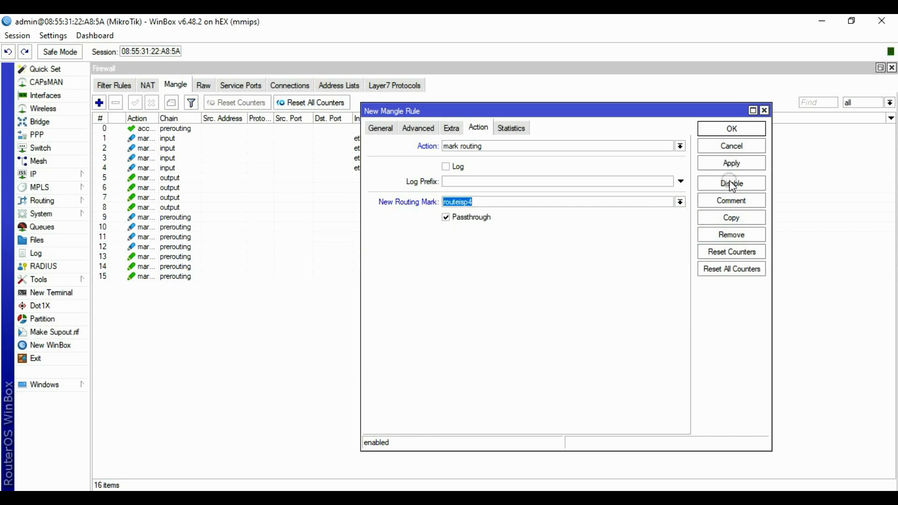
pyautogui.click(732, 128)
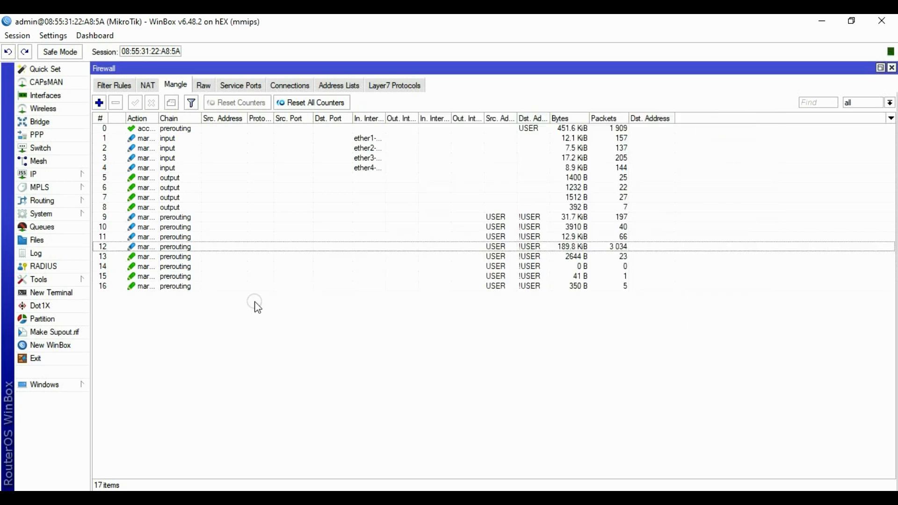
pyautogui.click(229, 286)
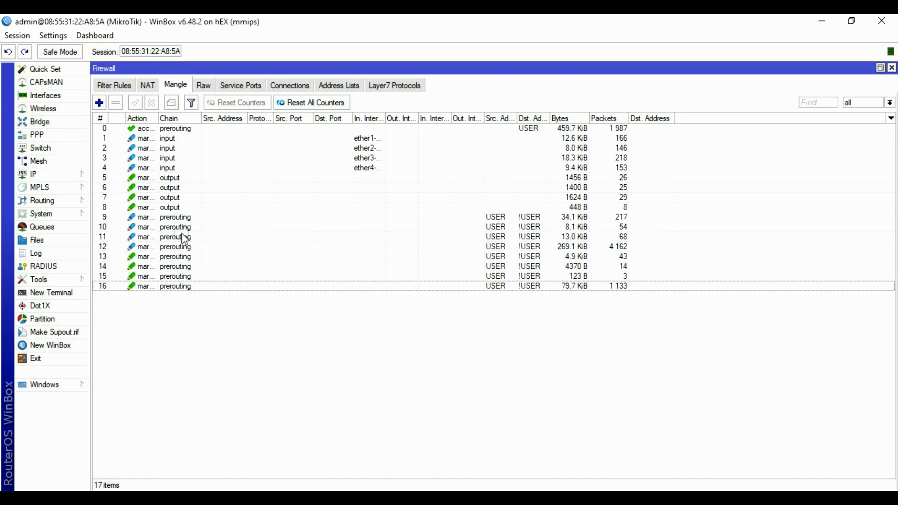
pyautogui.click(105, 128)
pyautogui.click(111, 291)
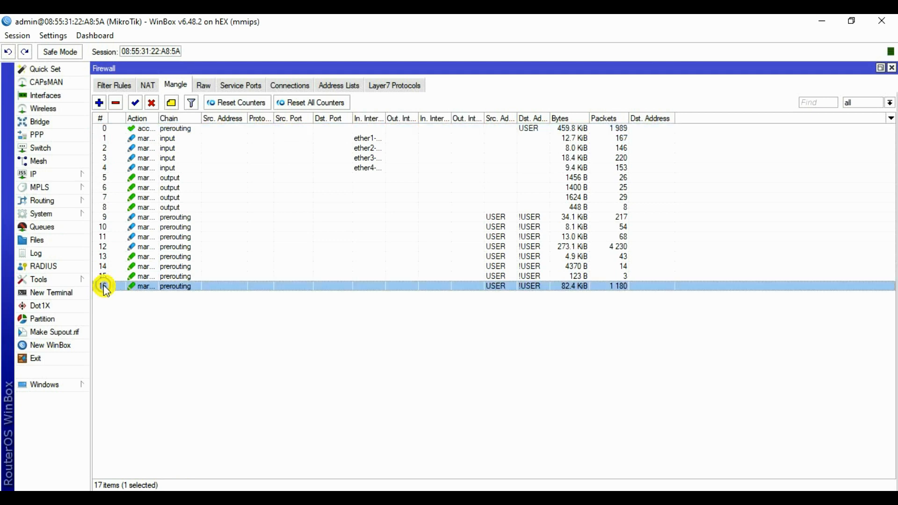
pyautogui.click(181, 130)
pyautogui.click(170, 139)
pyautogui.click(171, 148)
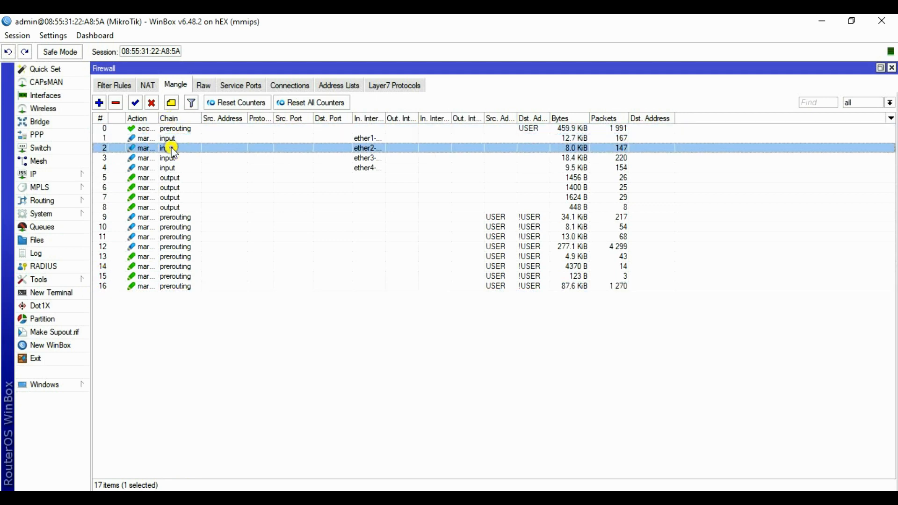
pyautogui.click(170, 158)
pyautogui.click(172, 168)
pyautogui.click(176, 178)
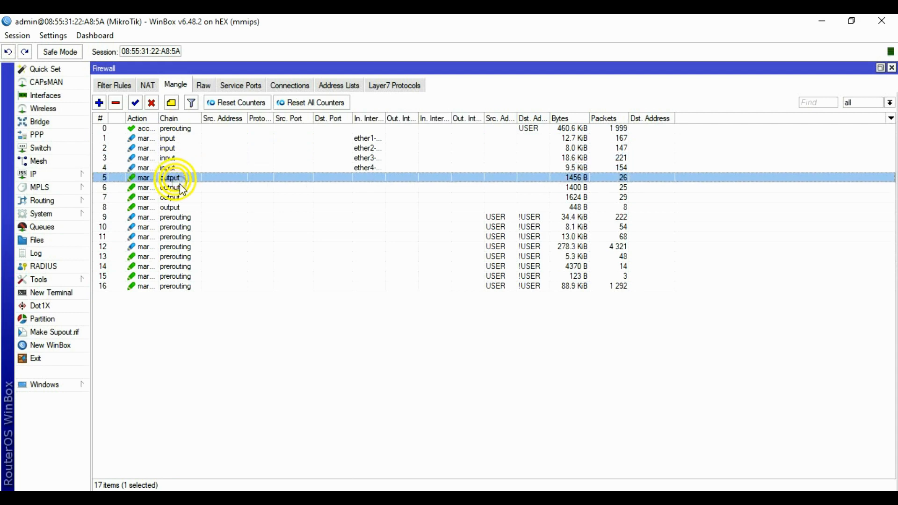
pyautogui.click(177, 187)
pyautogui.click(173, 197)
pyautogui.click(168, 208)
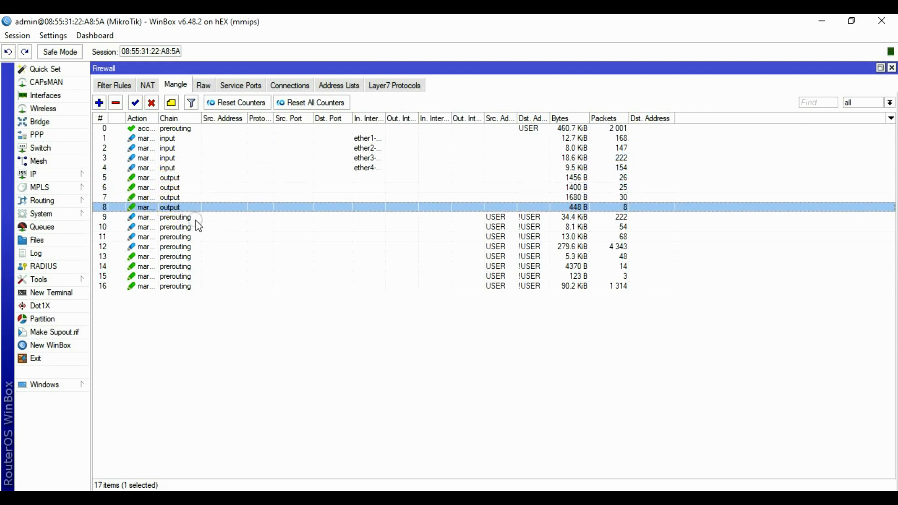
pyautogui.click(189, 217)
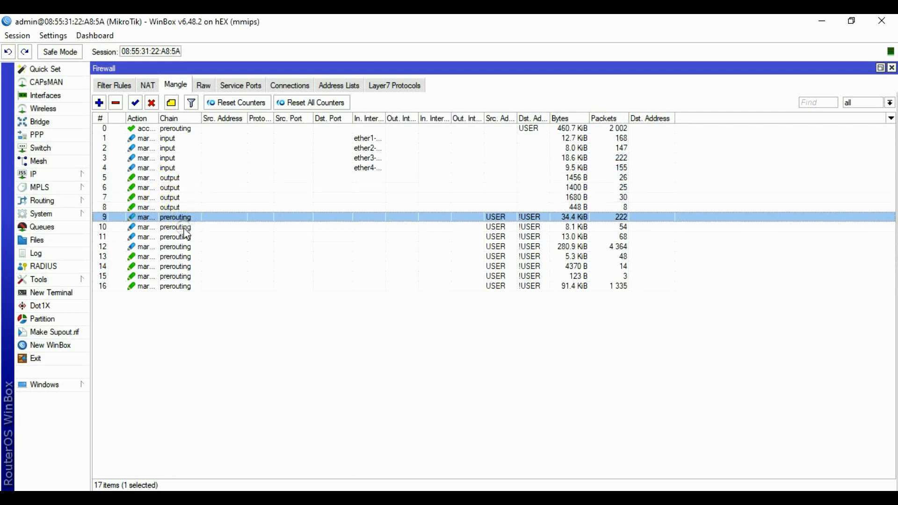
pyautogui.click(181, 227)
pyautogui.click(178, 237)
pyautogui.click(182, 246)
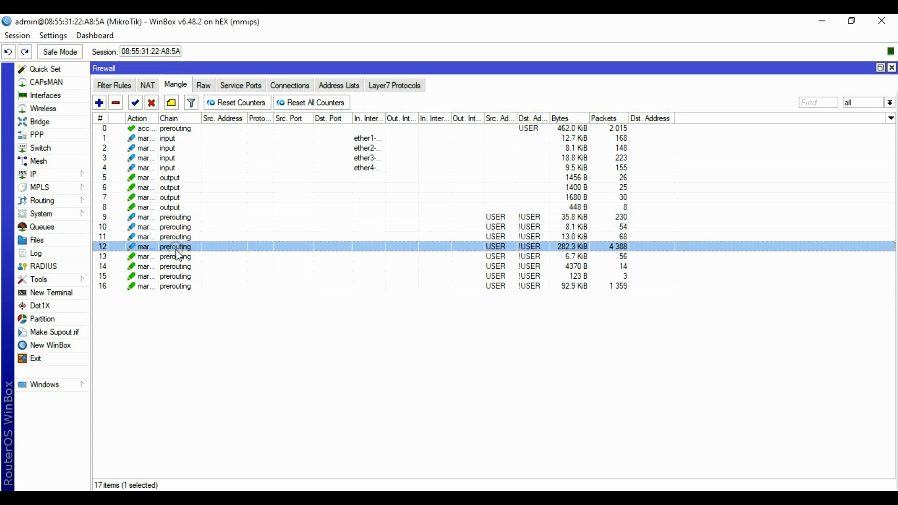
pyautogui.click(177, 258)
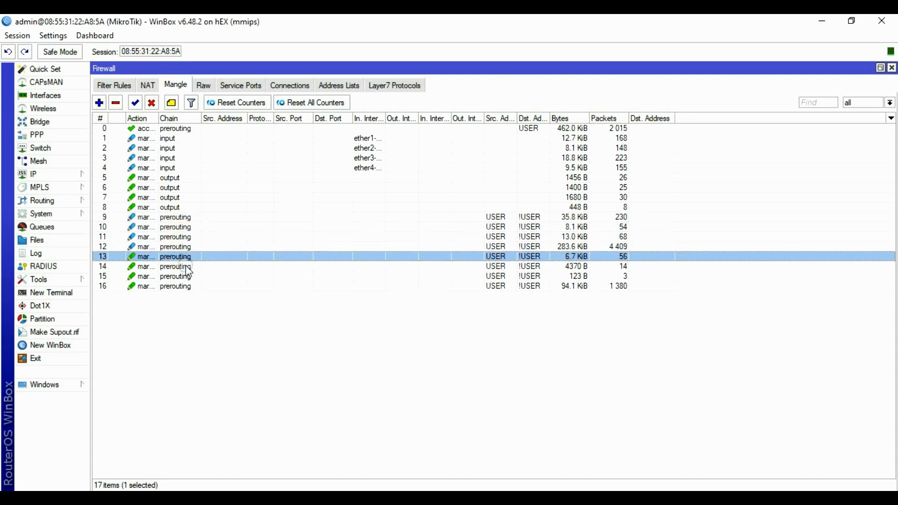
pyautogui.click(183, 266)
pyautogui.click(180, 286)
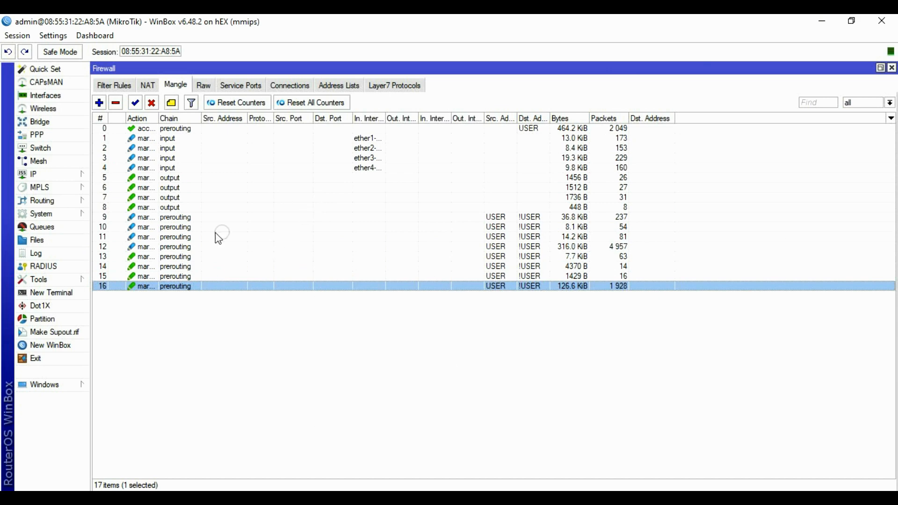
# In IP > Routes, add a new route with gateway 192.168.1.1.
pyautogui.click(37, 173)
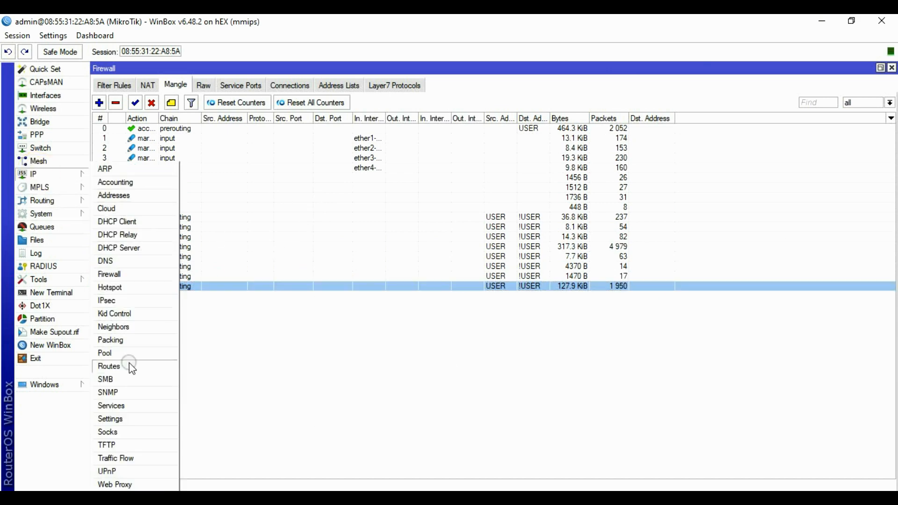
pyautogui.click(106, 366)
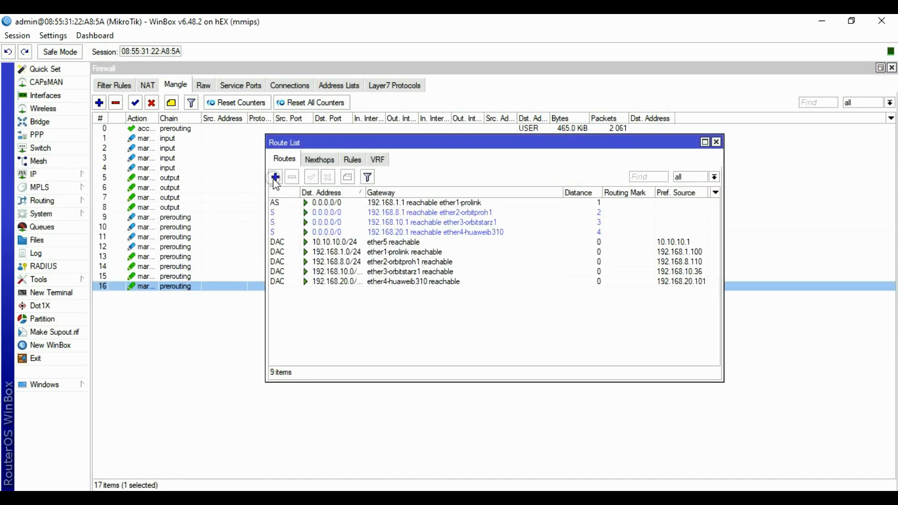
pyautogui.click(275, 177)
pyautogui.click(389, 189)
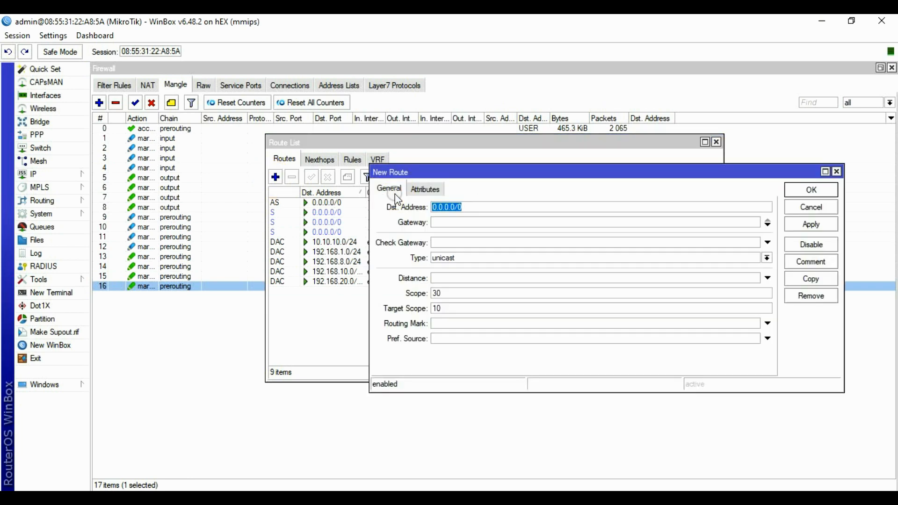
pyautogui.click(452, 224)
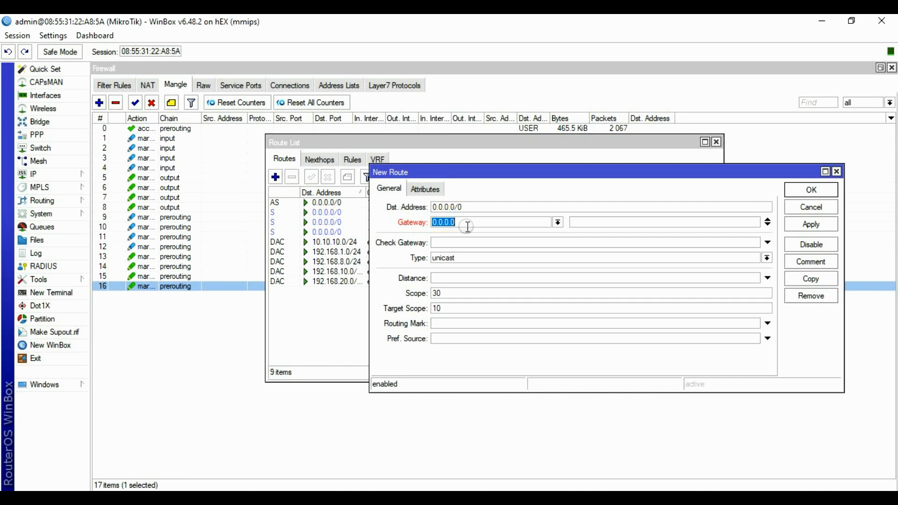
pyautogui.write('1')
pyautogui.write('92.168.1.1')
# Give it ping gateway checking, distance 1 and routing mark routeisp1, then save.
pyautogui.click(442, 242)
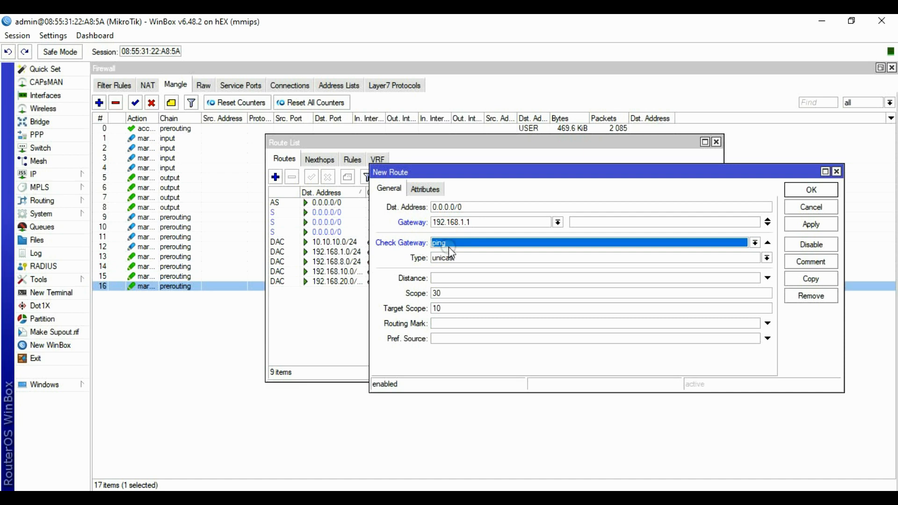
pyautogui.click(452, 280)
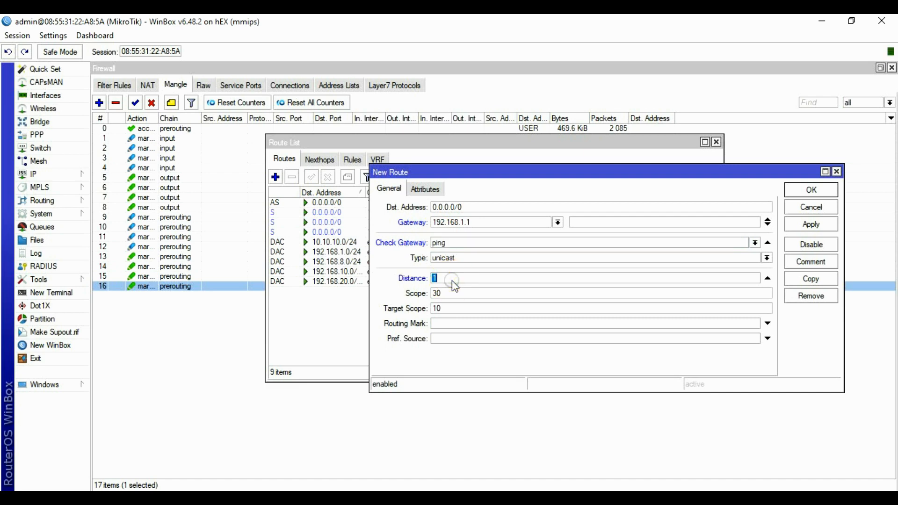
pyautogui.click(447, 323)
pyautogui.click(754, 324)
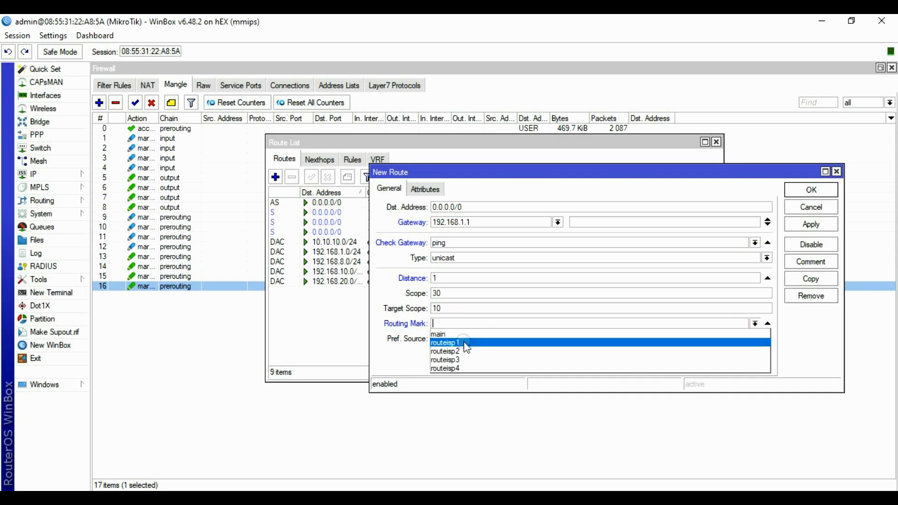
pyautogui.click(465, 342)
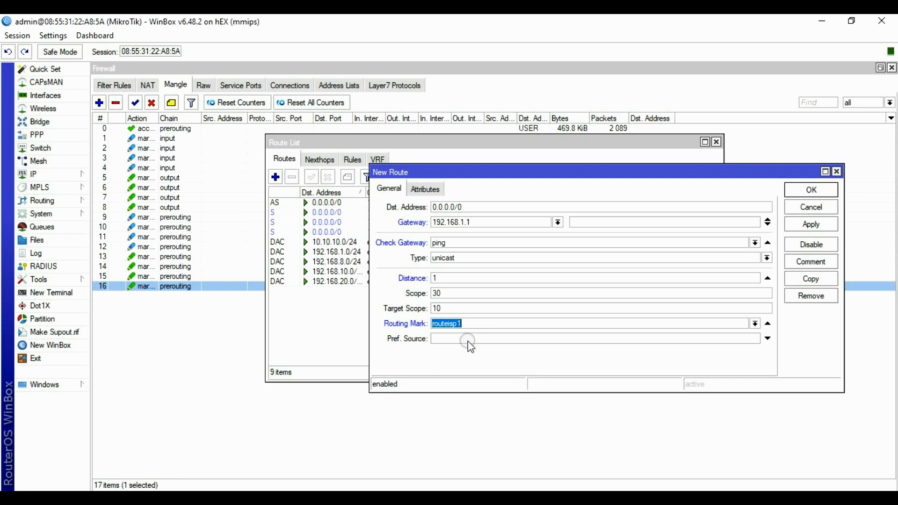
pyautogui.click(817, 225)
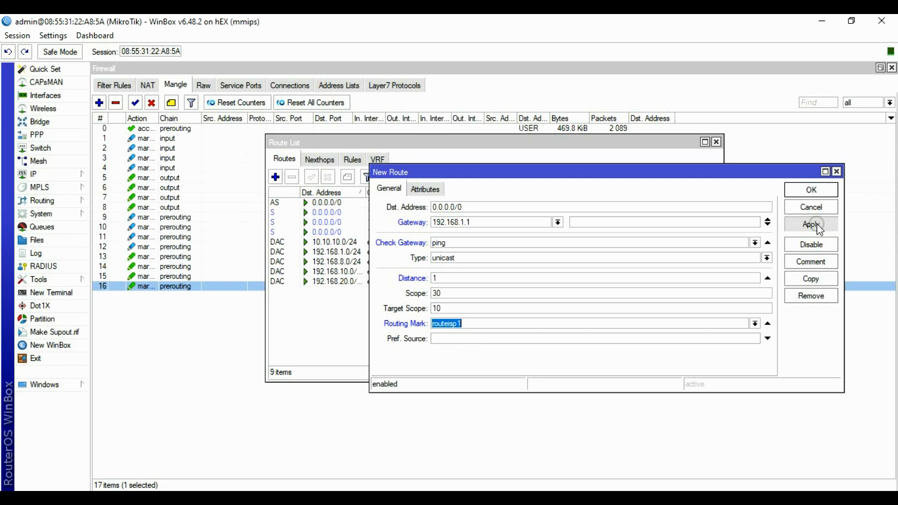
pyautogui.click(811, 189)
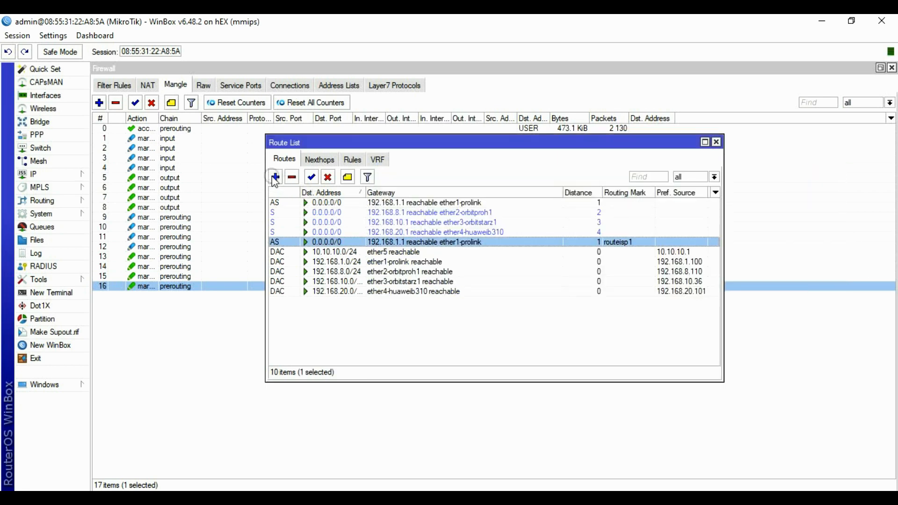
# Add a route via 192.168.8.1 with ping check, distance 1 and routing mark routeisp2.
pyautogui.click(275, 176)
pyautogui.moveTo(434, 222); pyautogui.dragTo(460, 223)
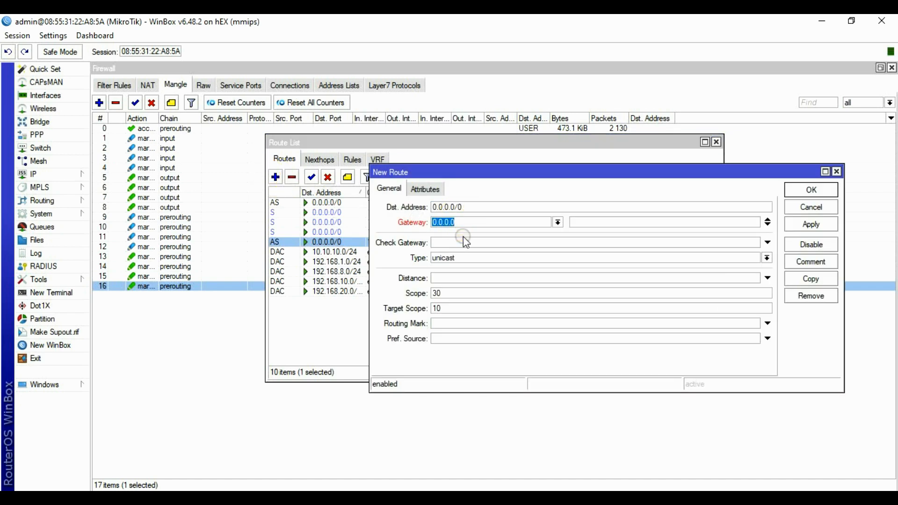
pyautogui.write('192.168.8.1')
pyautogui.click(448, 242)
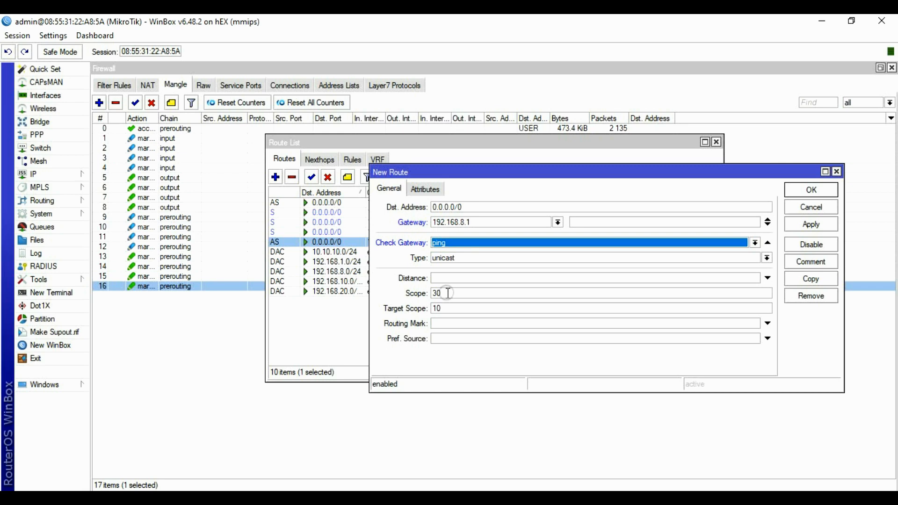
pyautogui.click(453, 280)
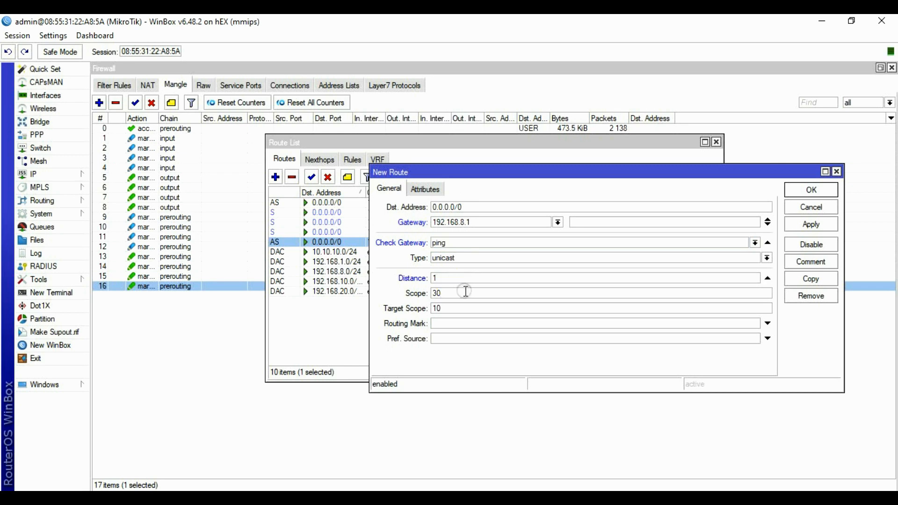
pyautogui.click(448, 324)
pyautogui.click(754, 323)
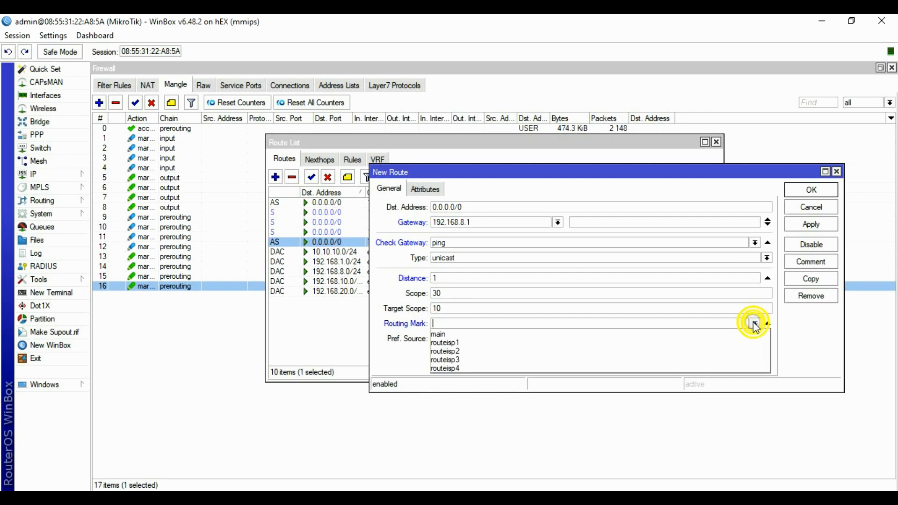
pyautogui.click(463, 350)
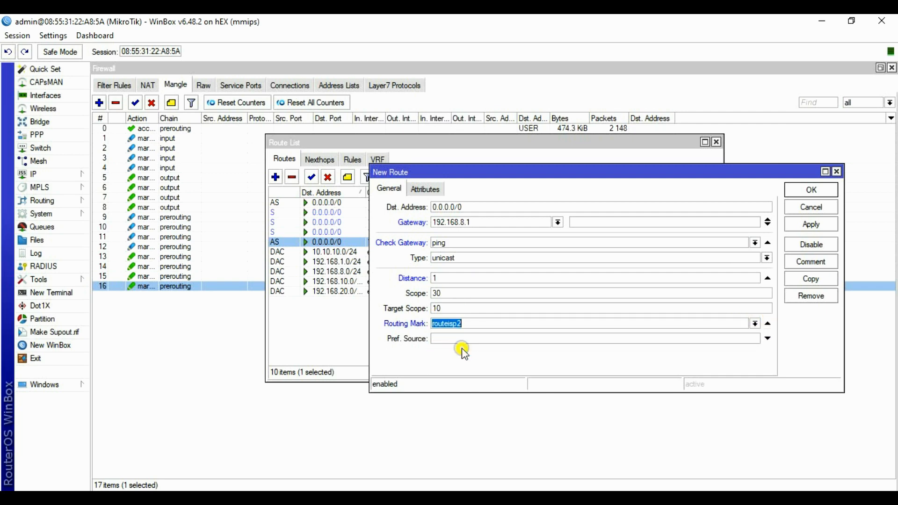
pyautogui.click(812, 225)
pyautogui.click(811, 190)
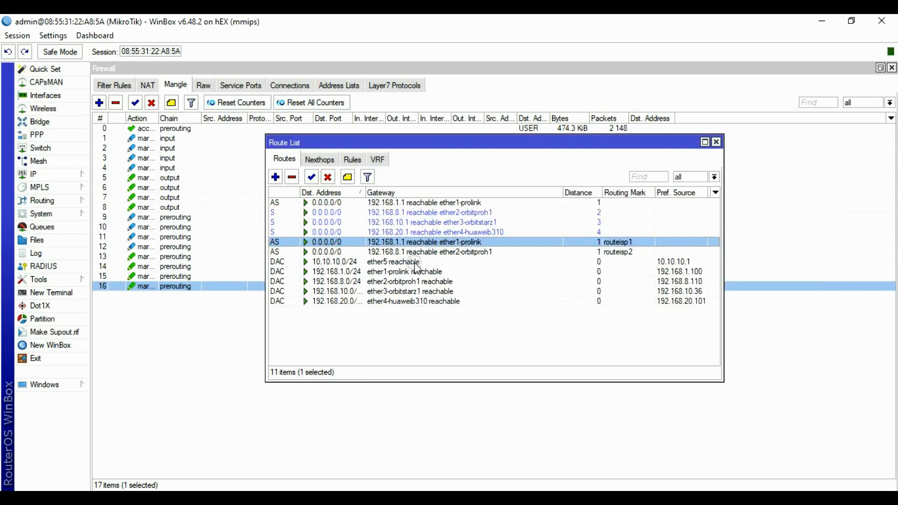
# Add a route via 192.168.10.1 with ping check, distance 1, routing mark routeisp3, then start another.
pyautogui.click(276, 178)
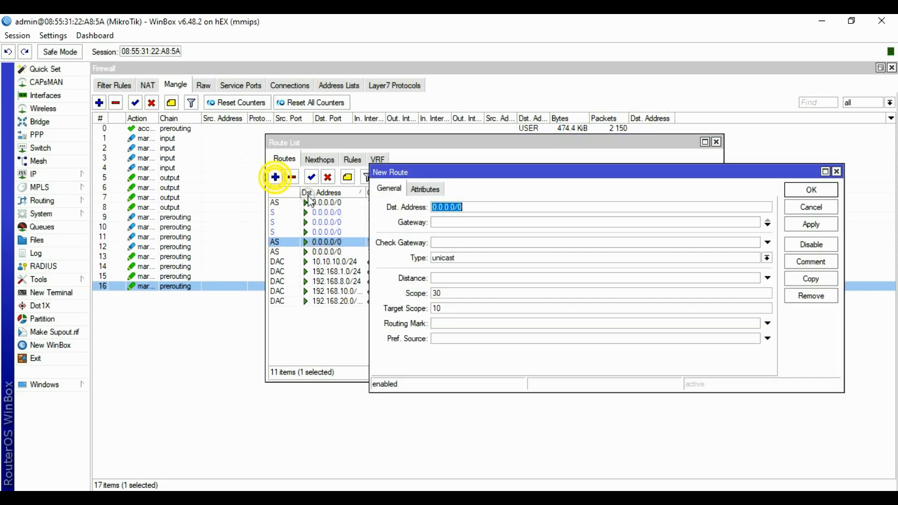
pyautogui.click(447, 225)
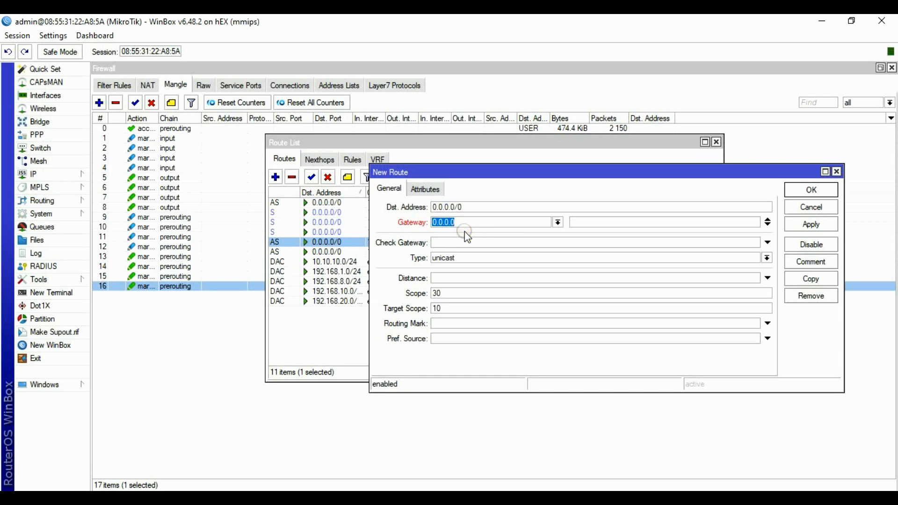
pyautogui.write('192.168.10.1')
pyautogui.click(453, 243)
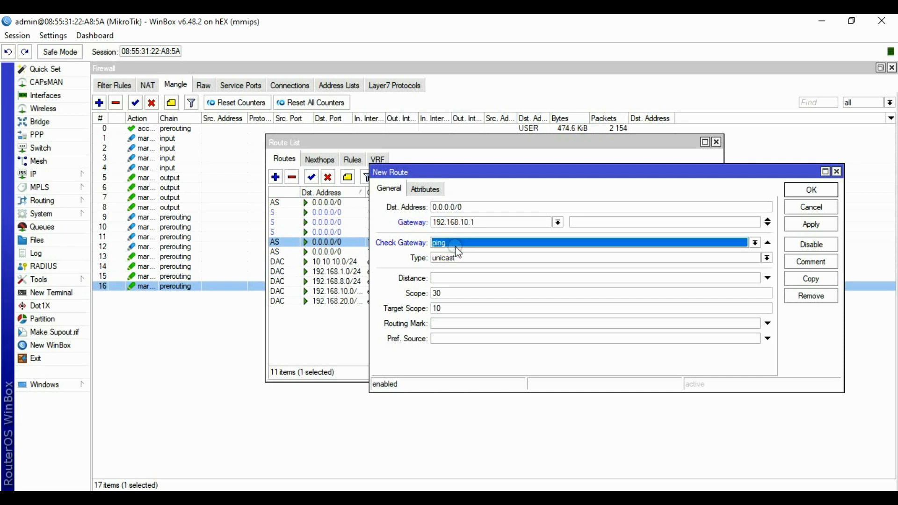
pyautogui.click(448, 280)
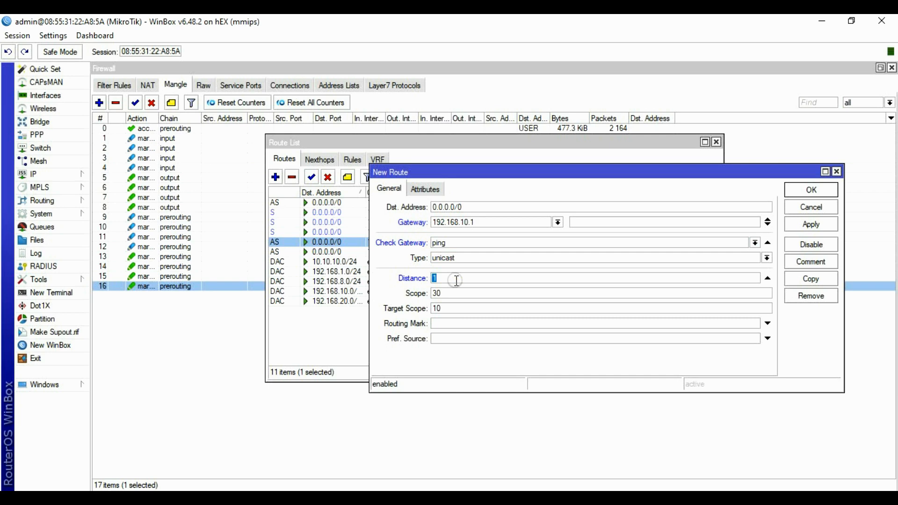
pyautogui.click(456, 280)
pyautogui.click(444, 323)
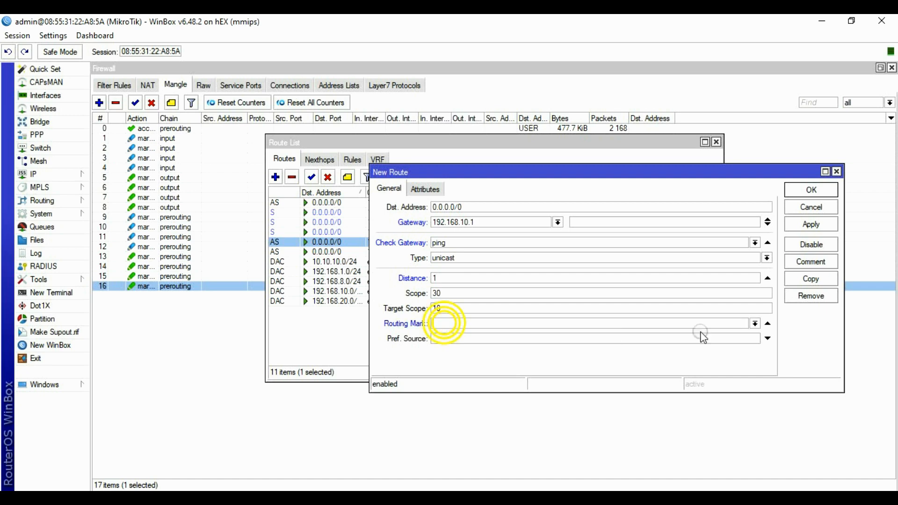
pyautogui.click(755, 323)
pyautogui.click(491, 360)
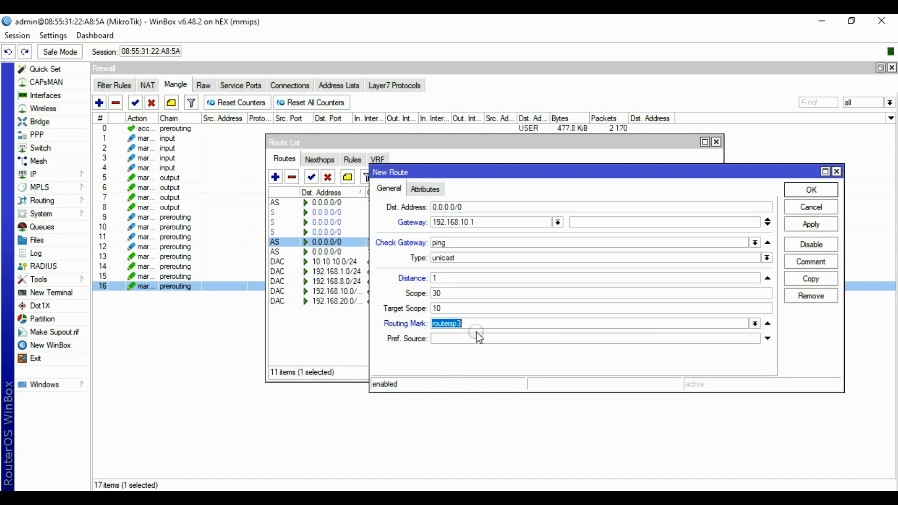
pyautogui.click(810, 225)
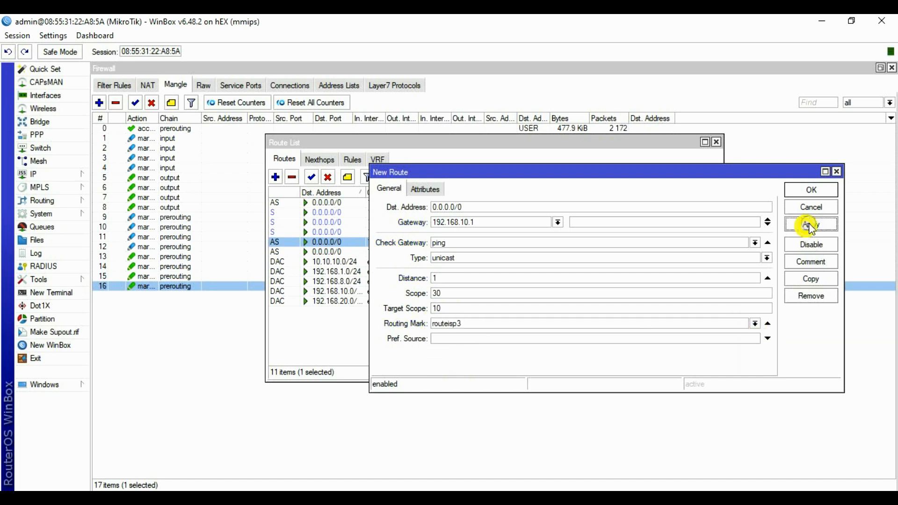
pyautogui.click(810, 190)
pyautogui.click(275, 177)
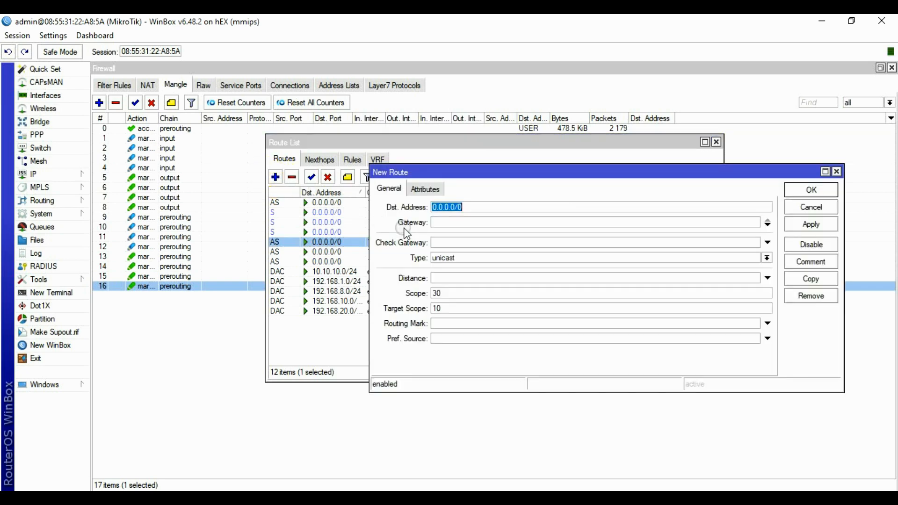
# Save a route via 192.168.20.1 with ping check, distance 1 and routing mark routeisp4.
pyautogui.click(445, 222)
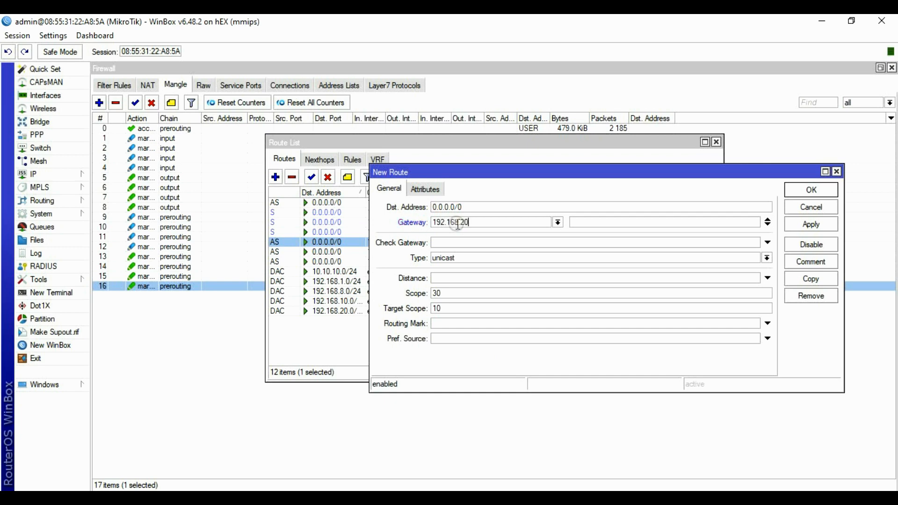
pyautogui.click(455, 242)
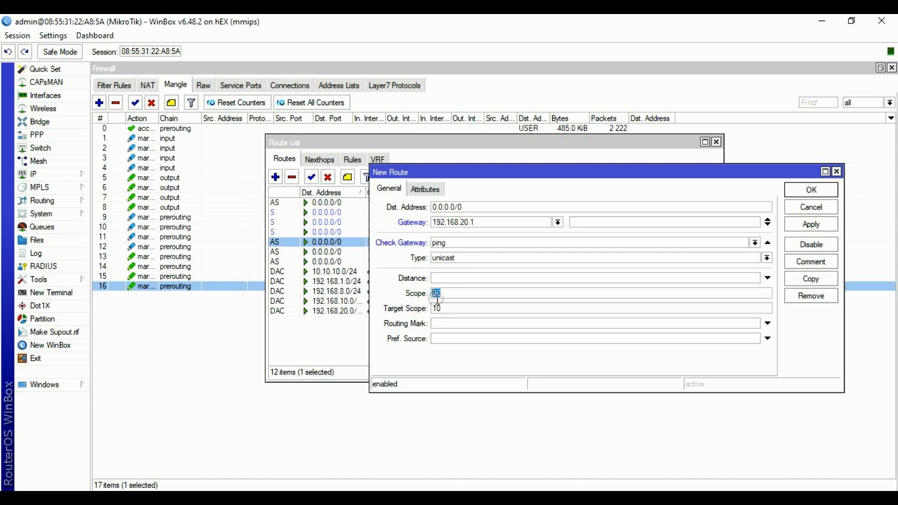
pyautogui.click(451, 278)
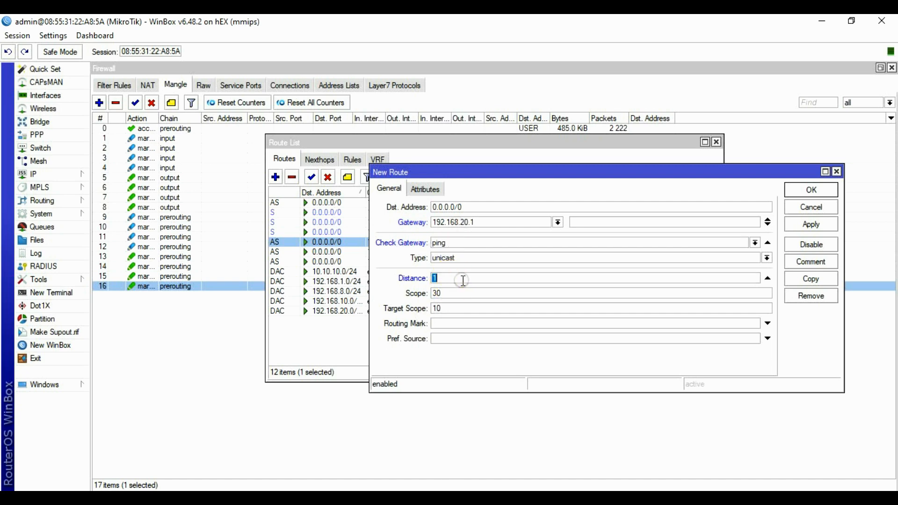
pyautogui.click(445, 323)
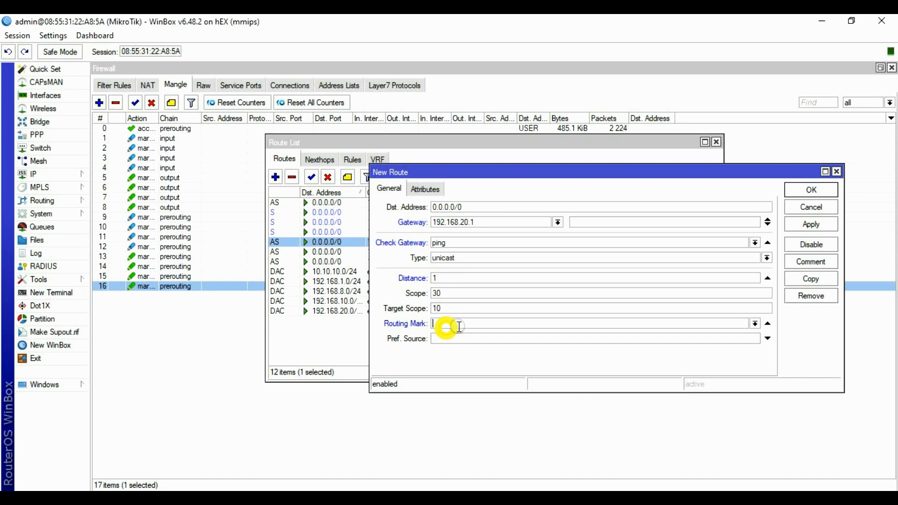
pyautogui.click(755, 323)
pyautogui.click(473, 329)
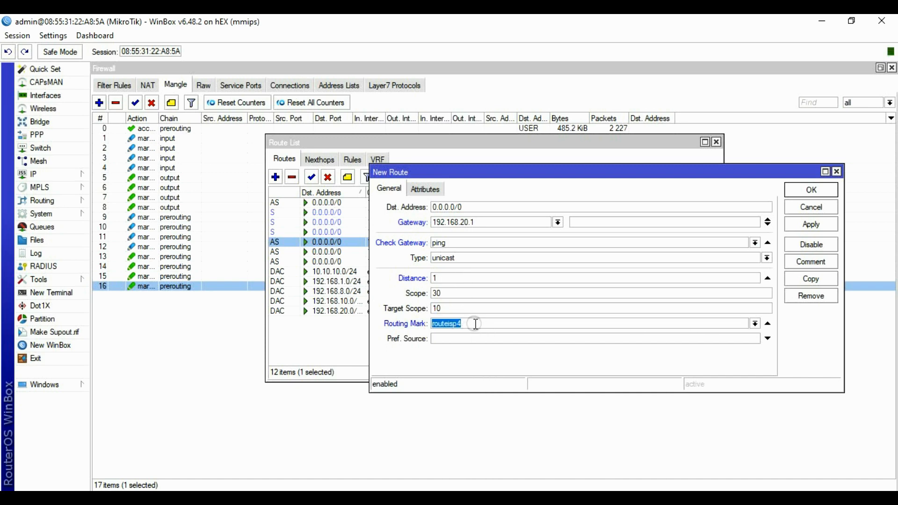
pyautogui.click(475, 323)
pyautogui.click(797, 230)
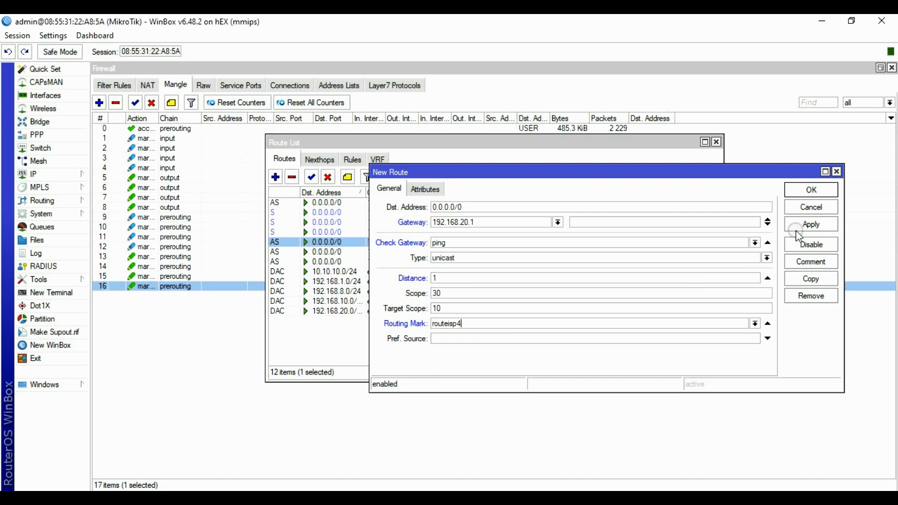
pyautogui.click(809, 226)
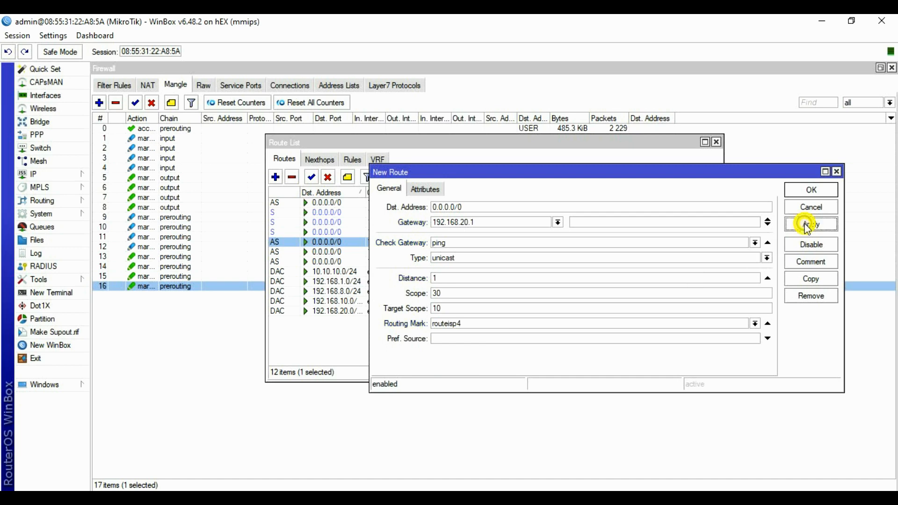
pyautogui.click(812, 189)
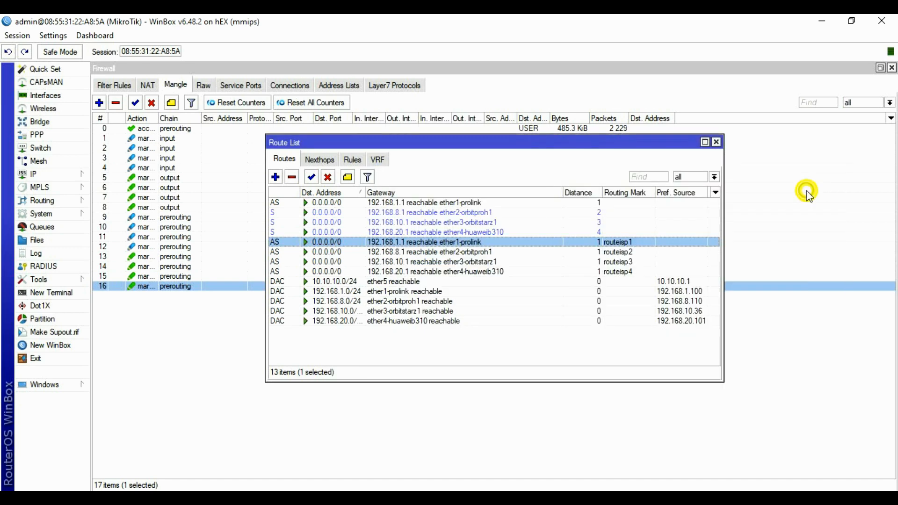
# Check the routeisp1–4 routes, close the Route List and select the router among neighbours.
pyautogui.click(627, 250)
pyautogui.click(630, 242)
pyautogui.click(633, 252)
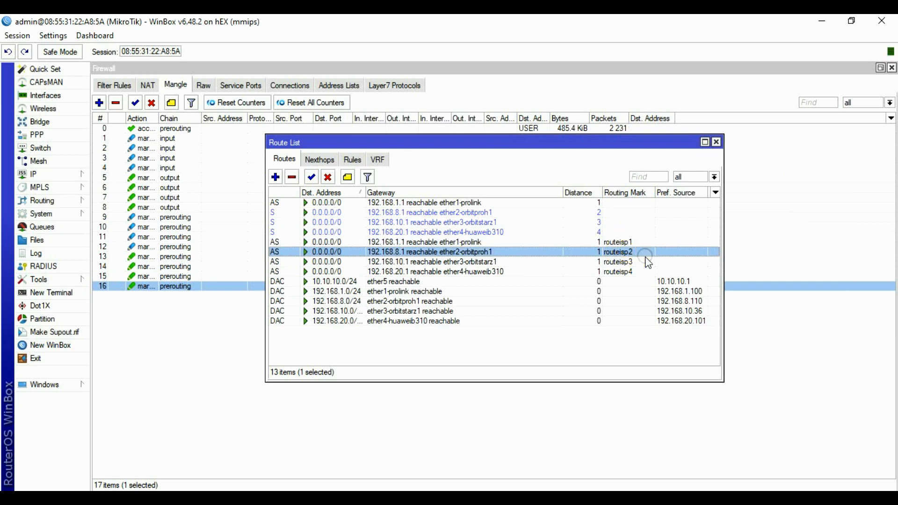
pyautogui.click(627, 263)
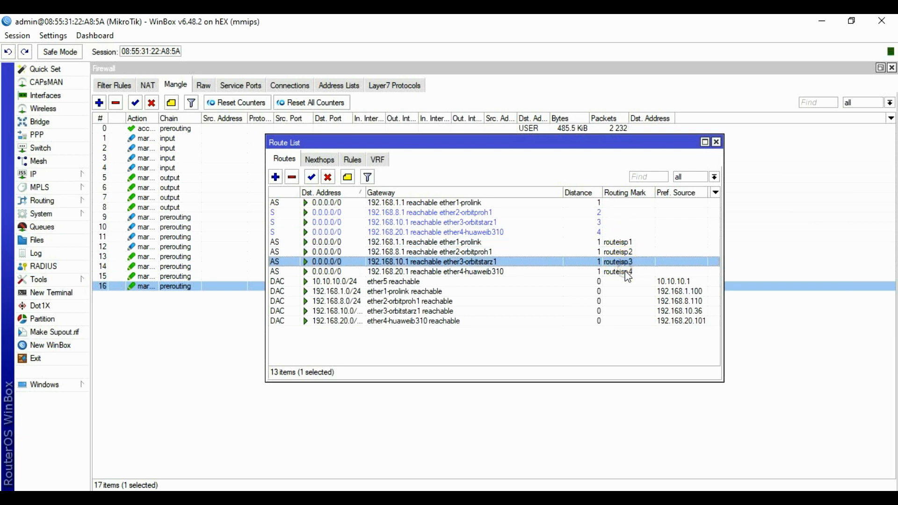
pyautogui.click(626, 272)
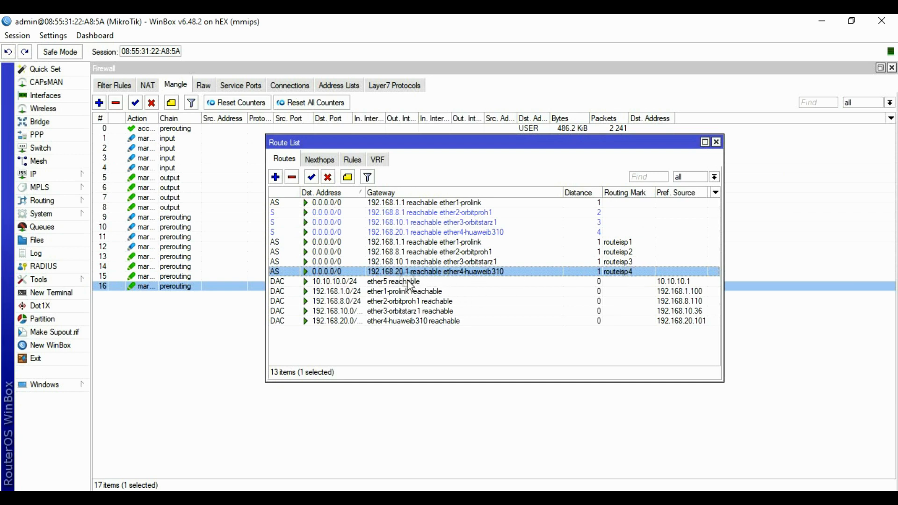
pyautogui.click(402, 262)
pyautogui.click(404, 252)
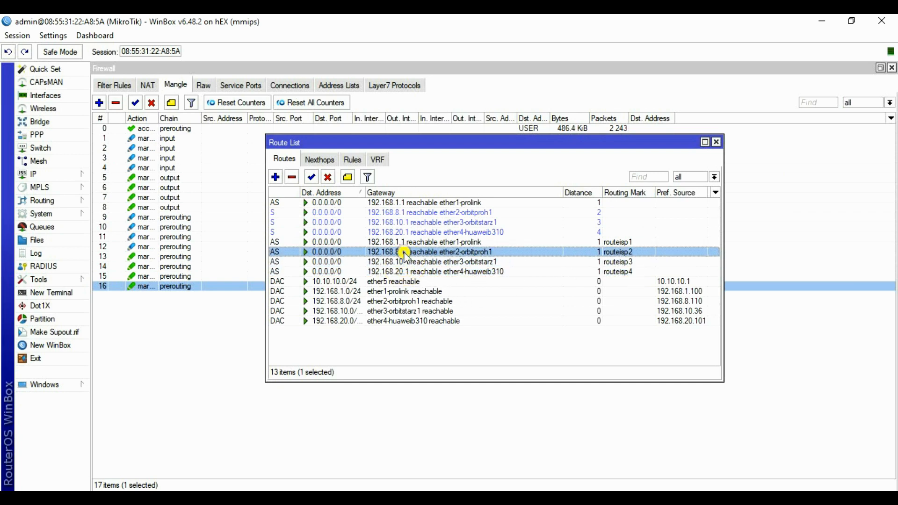
pyautogui.click(405, 241)
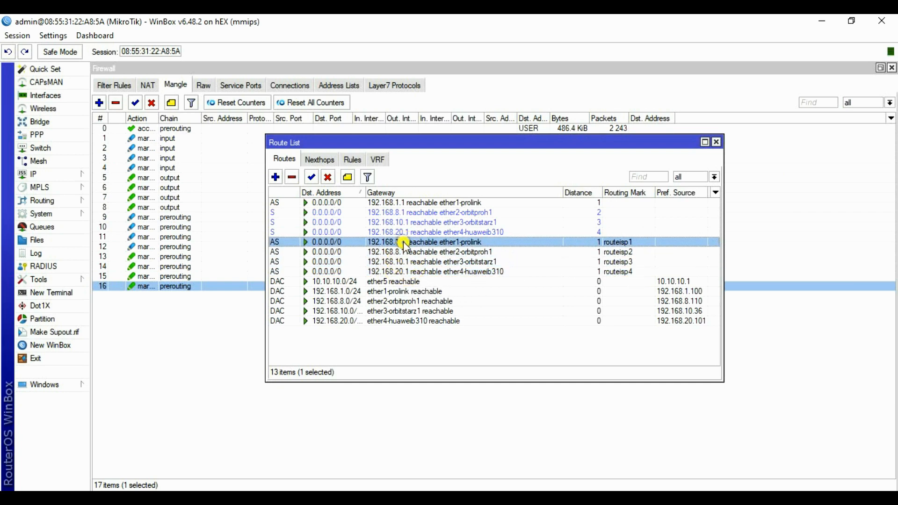
pyautogui.click(719, 142)
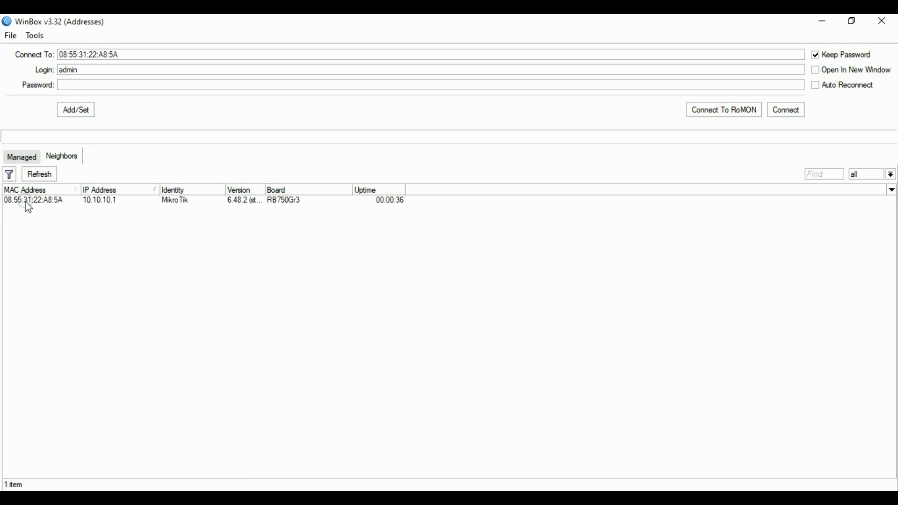
pyautogui.click(108, 202)
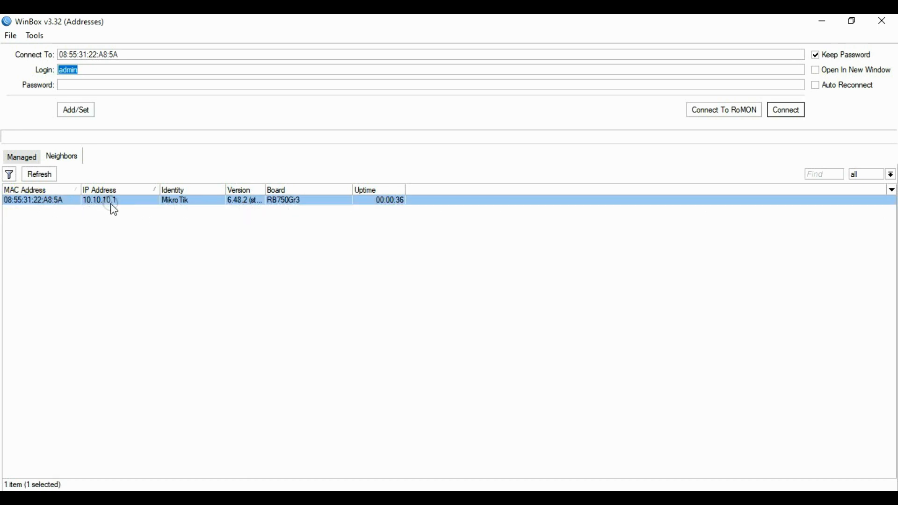
# Connect to the router and watch the Interface List, selecting ether4-huaweib310 and ether5.
pyautogui.click(787, 116)
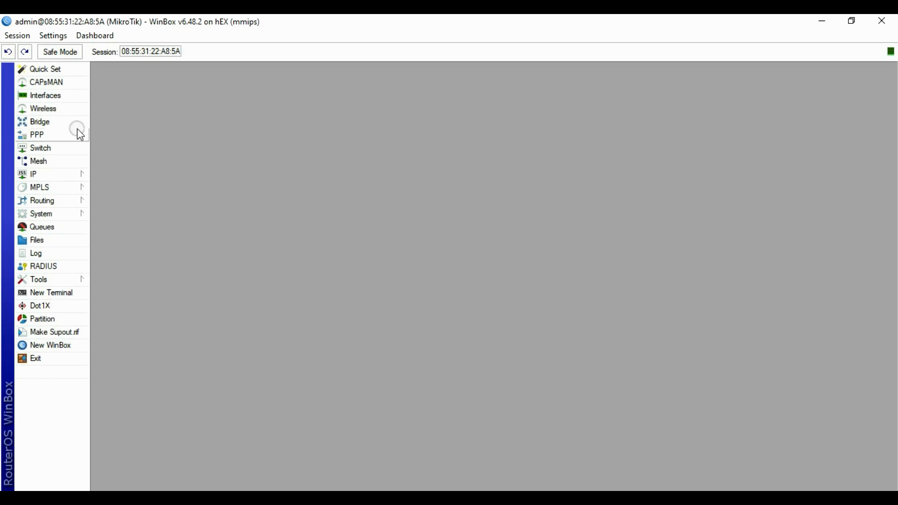
pyautogui.click(58, 96)
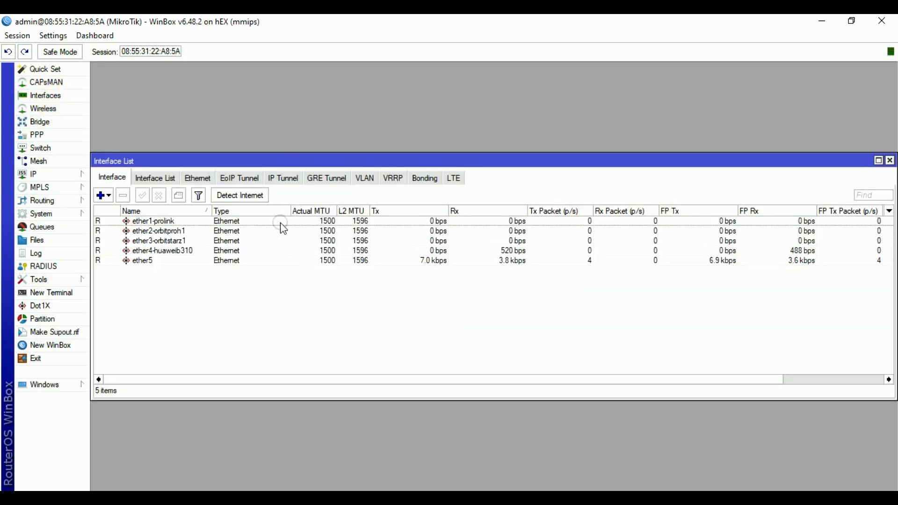
pyautogui.click(177, 251)
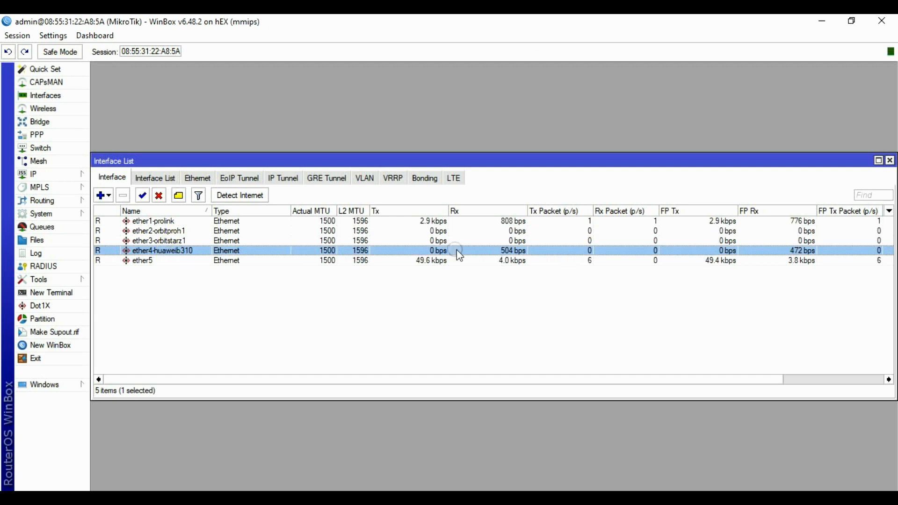
pyautogui.click(150, 260)
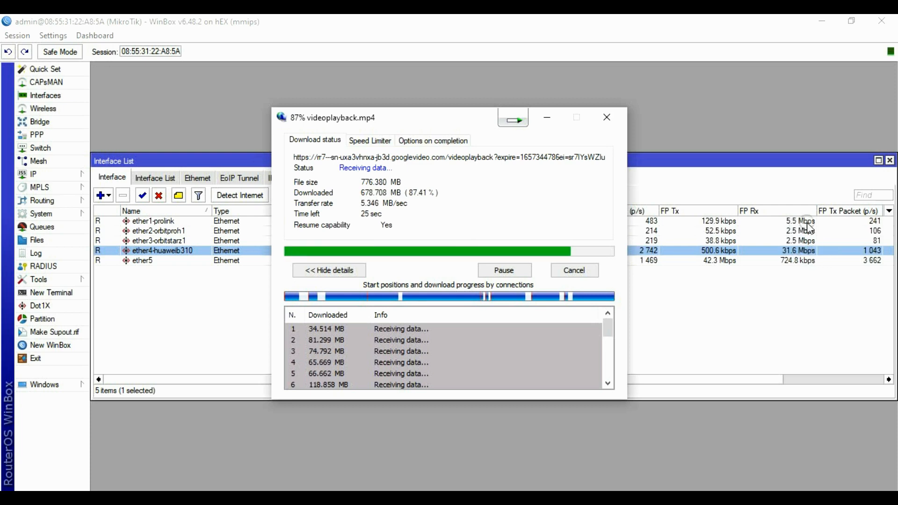
# Compare Rx on ether3-orbitstarz1 and ether4-huaweib310, then open the 776 MB videoplayback file.
pyautogui.click(810, 229)
pyautogui.click(807, 241)
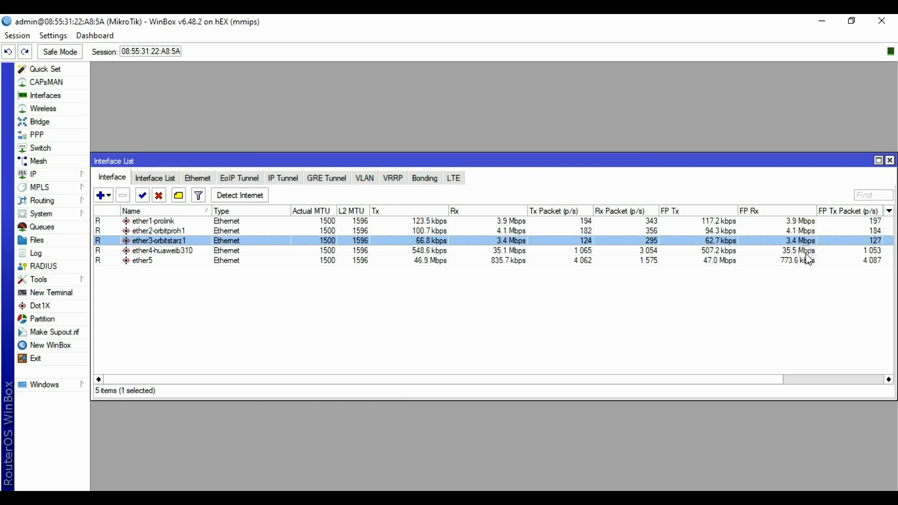
pyautogui.click(808, 251)
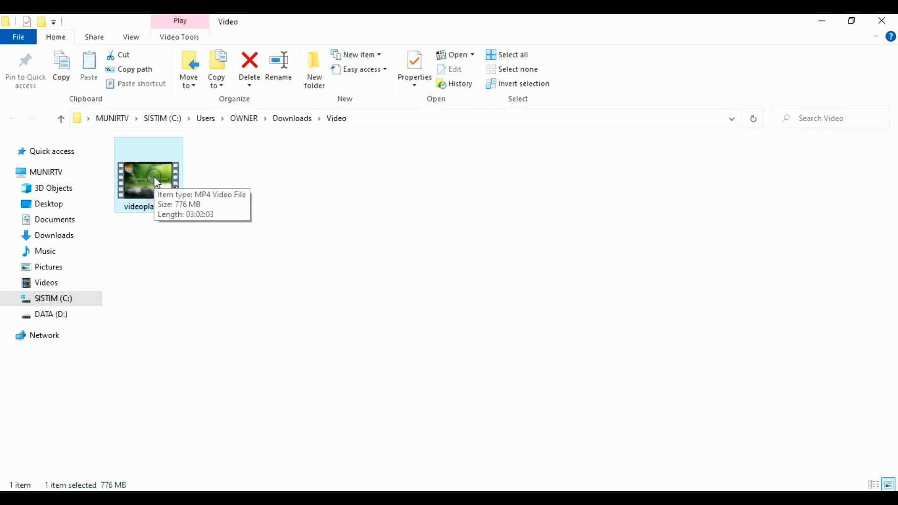
pyautogui.doubleClick(157, 182)
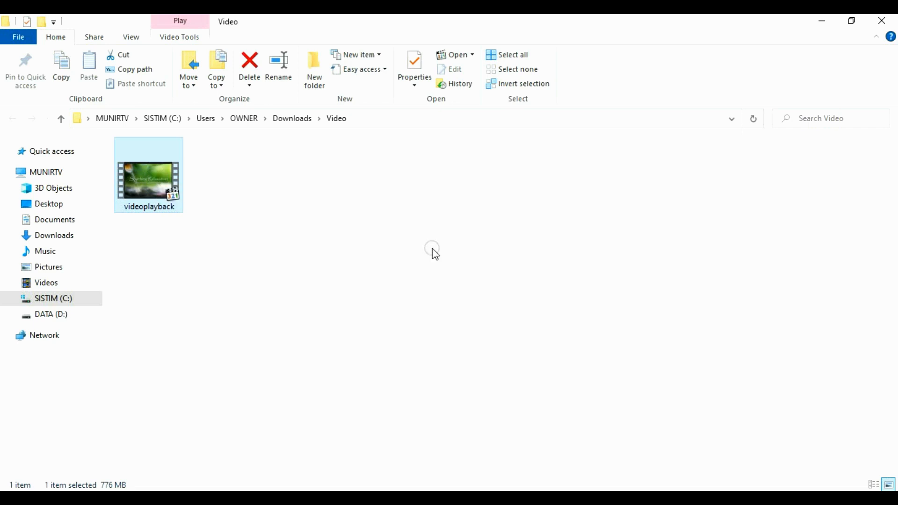